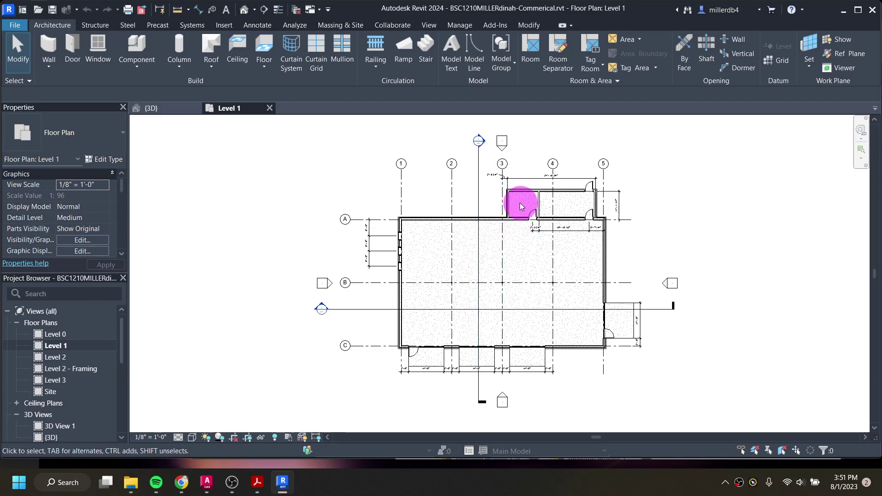
Step: Start a stair in Level 1 and set the assembled stair type's minimum run width to 4'-0"
scroll(520, 203, up, 2)
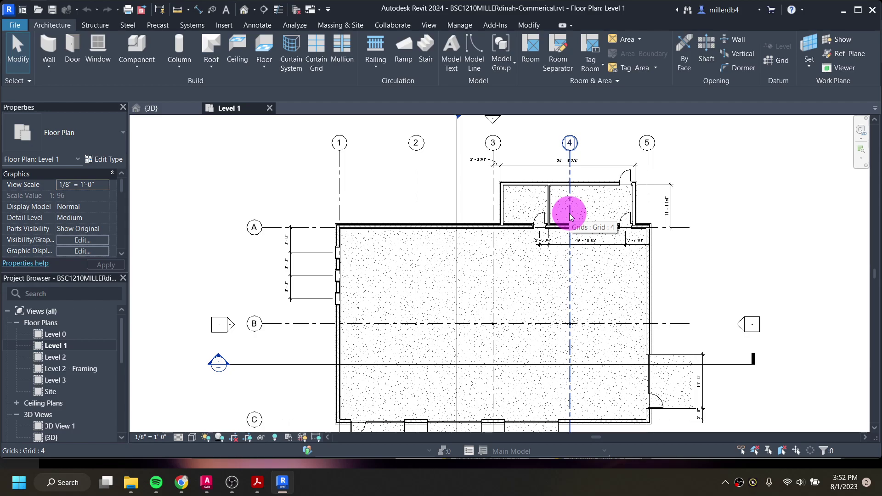
scroll(565, 216, up, 4)
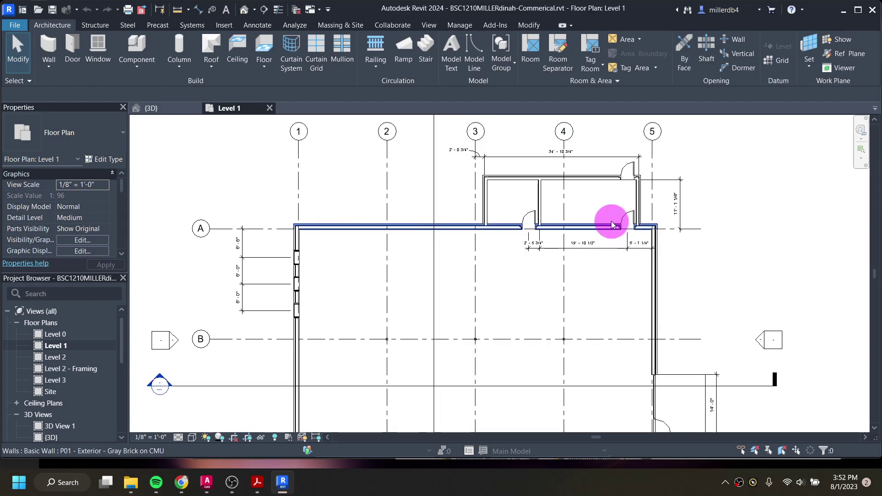
scroll(520, 195, up, 2)
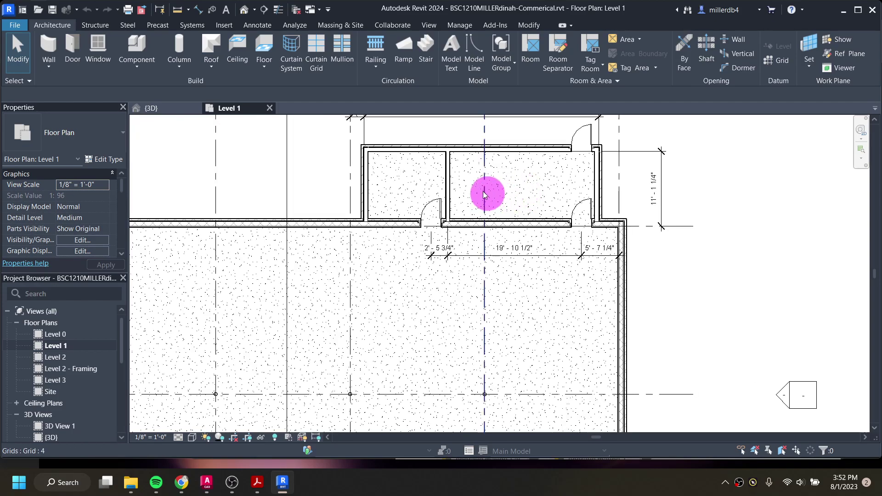
click(430, 48)
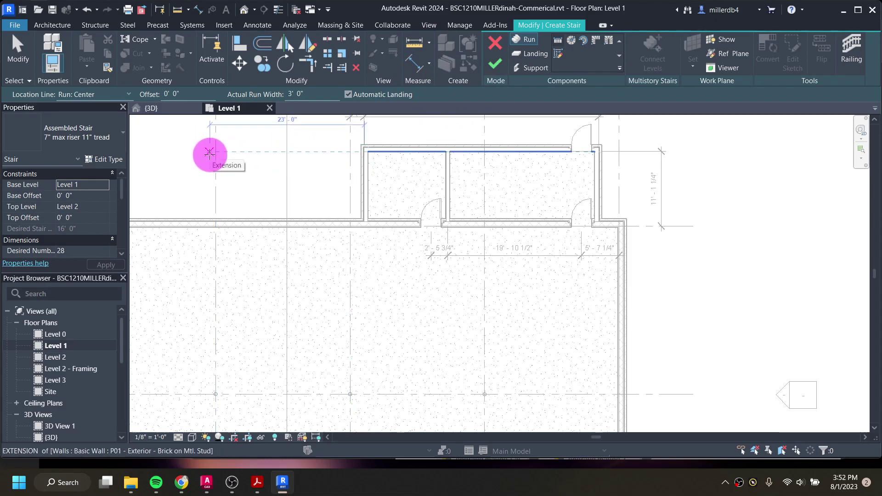
click(110, 161)
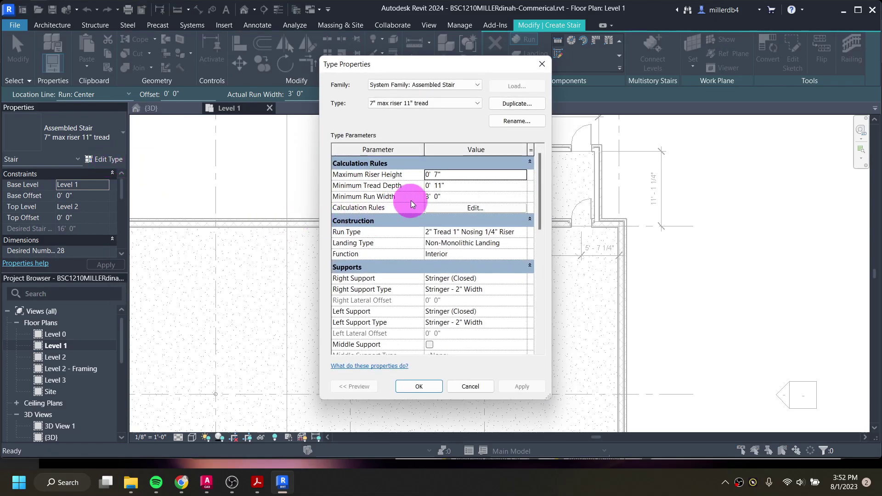
click(428, 200)
double_click(426, 197)
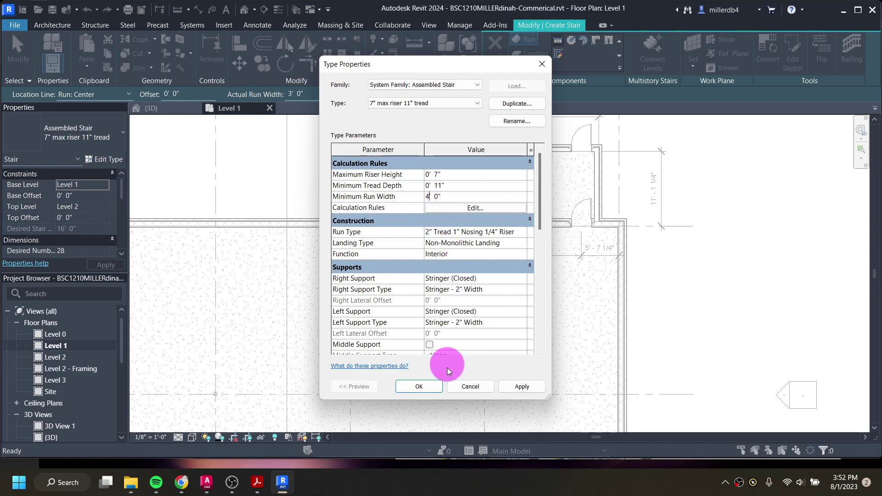
click(432, 388)
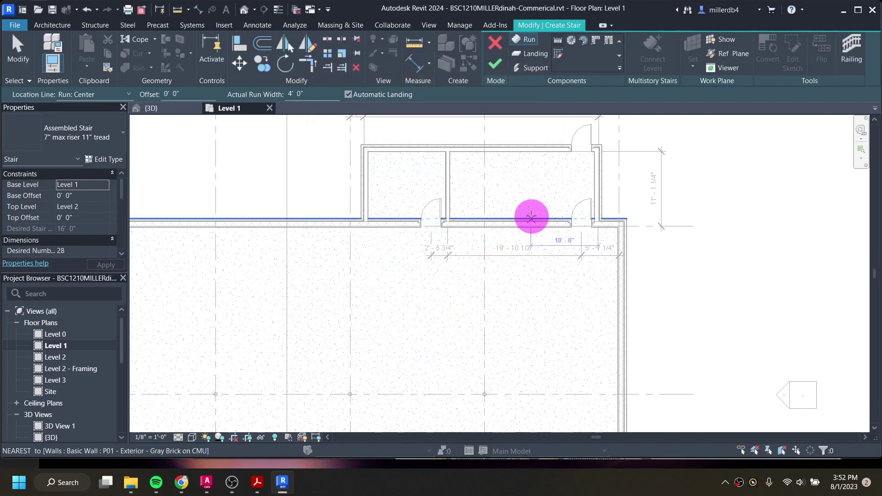
Step: Draw the first 14-riser run beside the interior brick wall, from near the stair room's door to grid line 4
scroll(534, 199, up, 1)
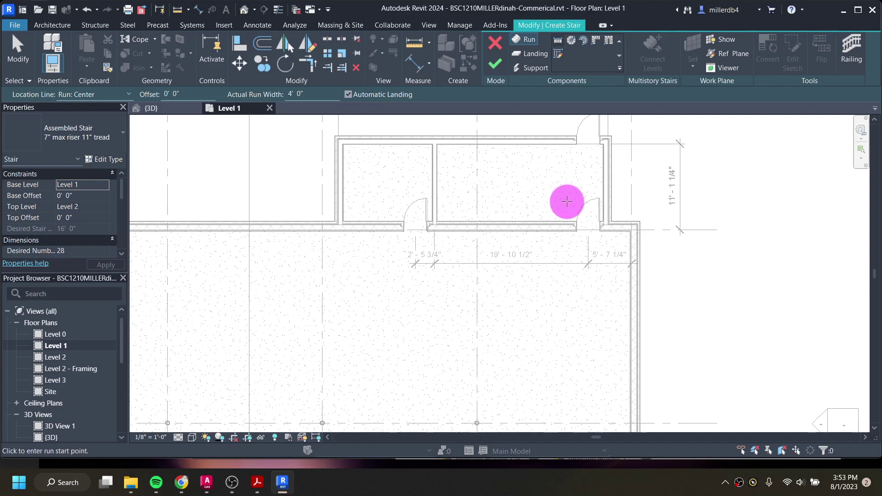
scroll(567, 201, up, 2)
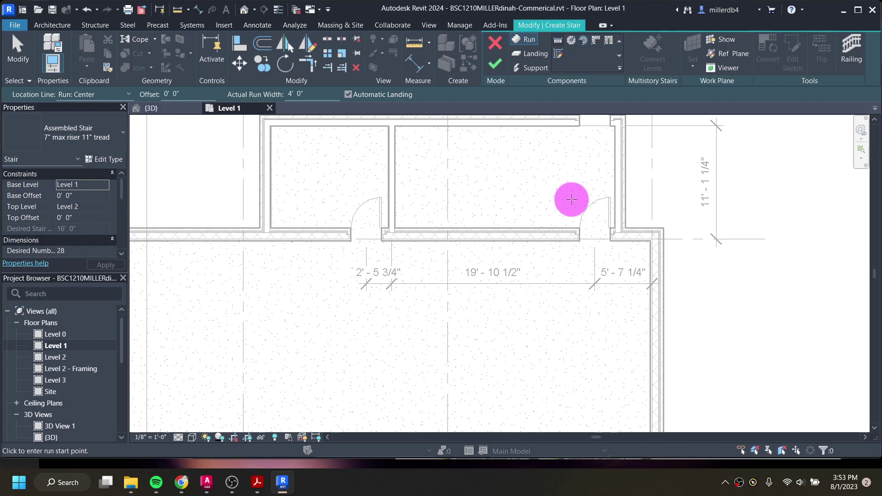
click(572, 200)
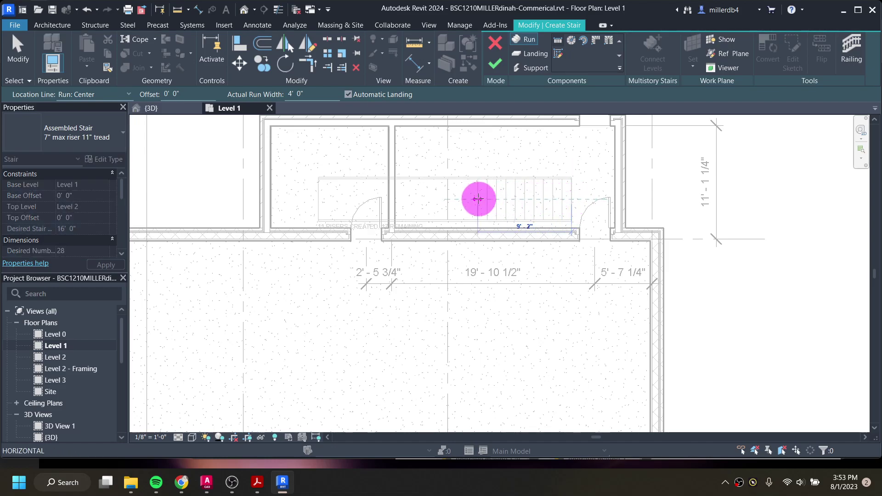
scroll(448, 198, up, 2)
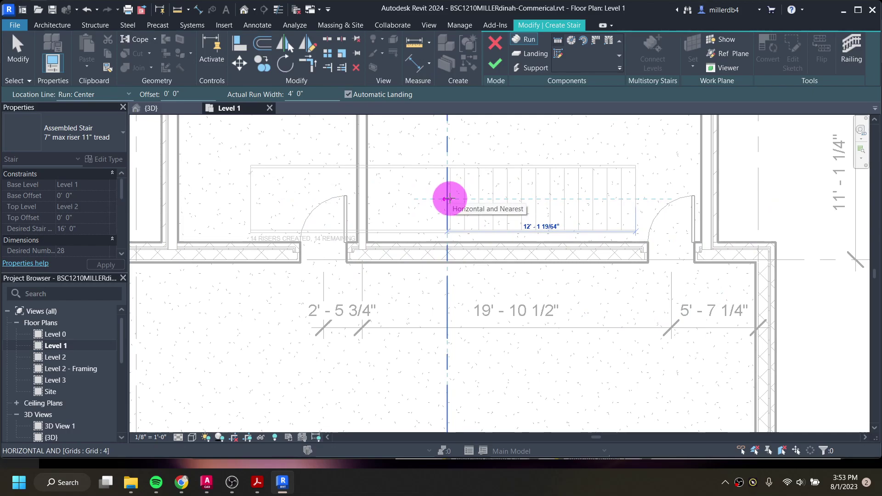
click(448, 199)
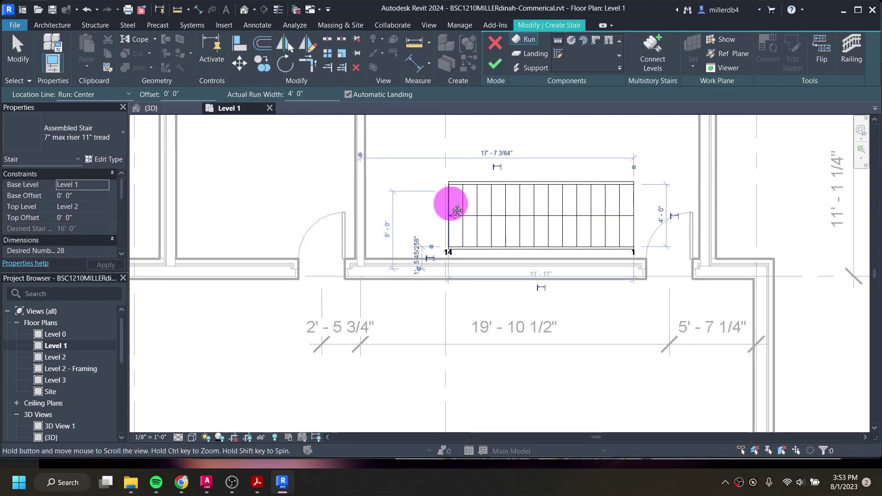
Step: Draw the second run back parallel to the first, from riser 15 to 28, with an automatic landing between them
scroll(450, 197, up, 3)
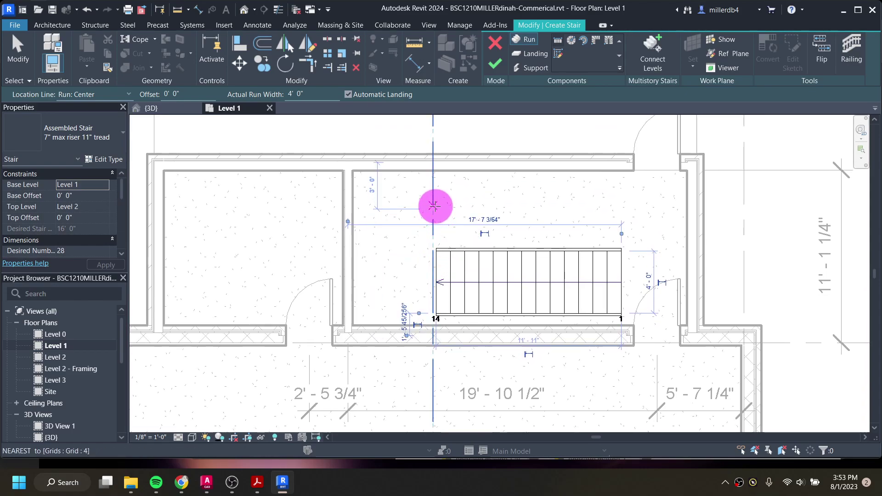
scroll(434, 207, up, 2)
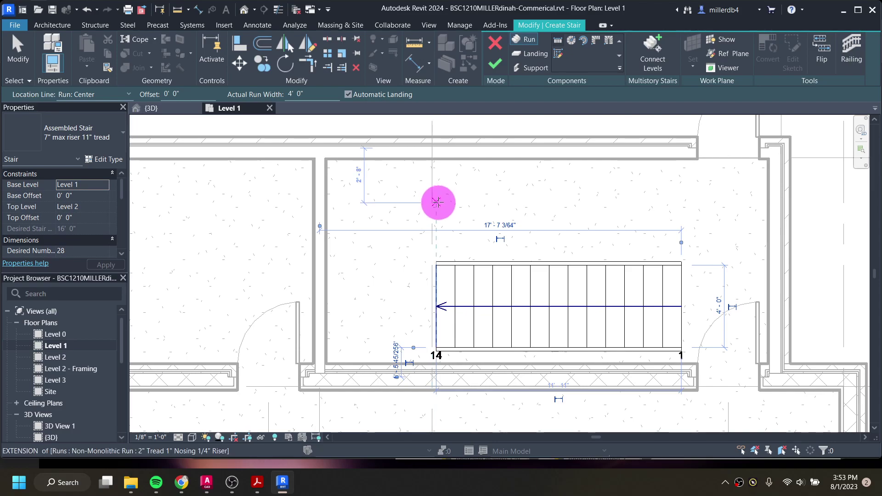
click(437, 212)
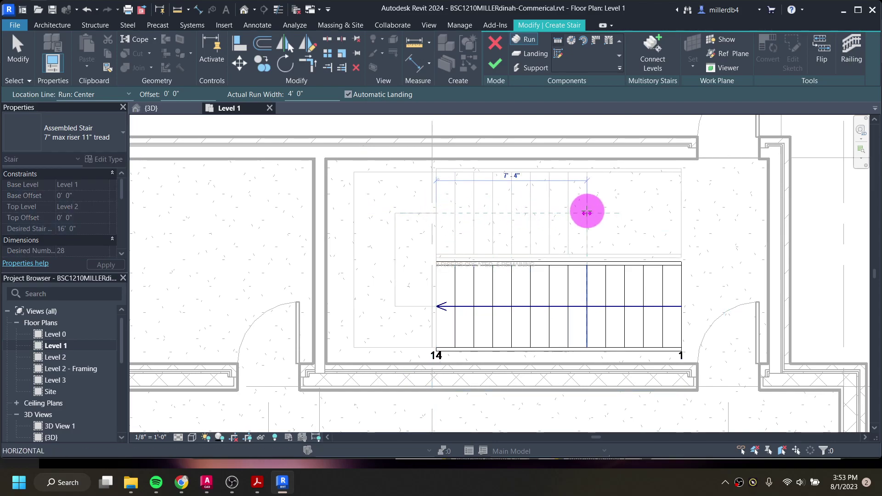
click(685, 209)
scroll(605, 270, down, 1)
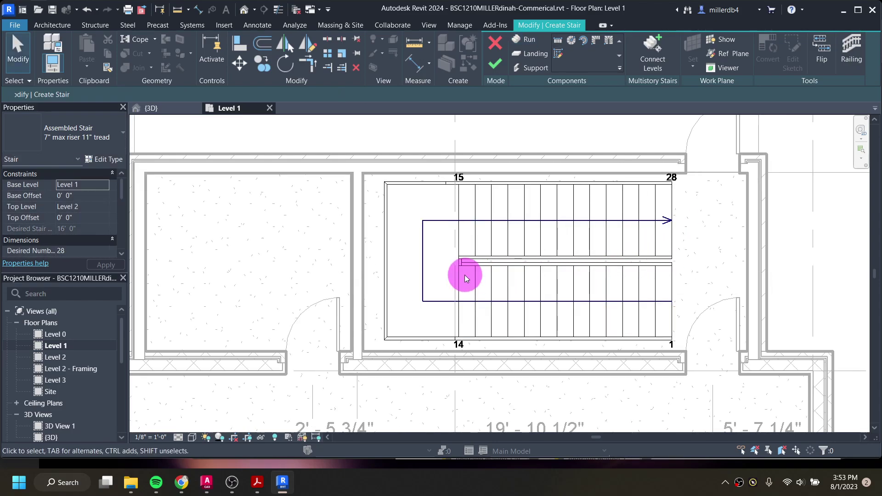
Step: Move the whole stair so its landing sits close to the partition wall of the stair room
middle_drag(425, 285, 398, 259)
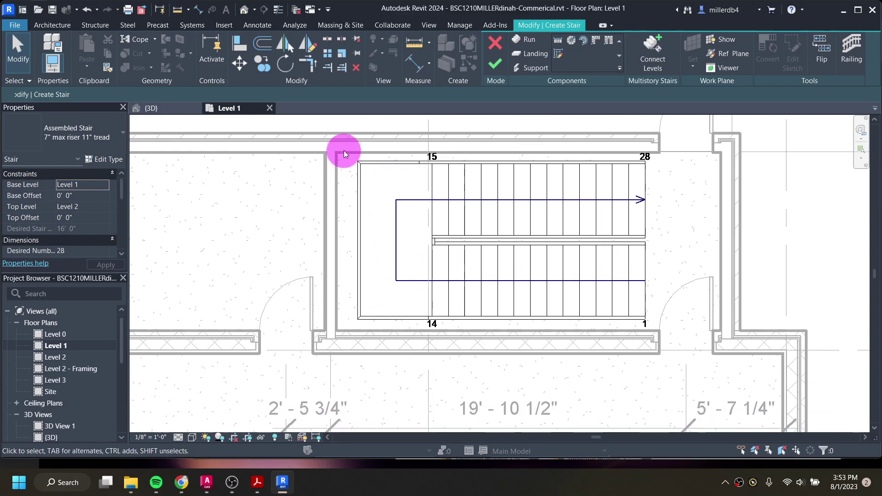
drag(342, 151, 683, 359)
drag(428, 235, 382, 219)
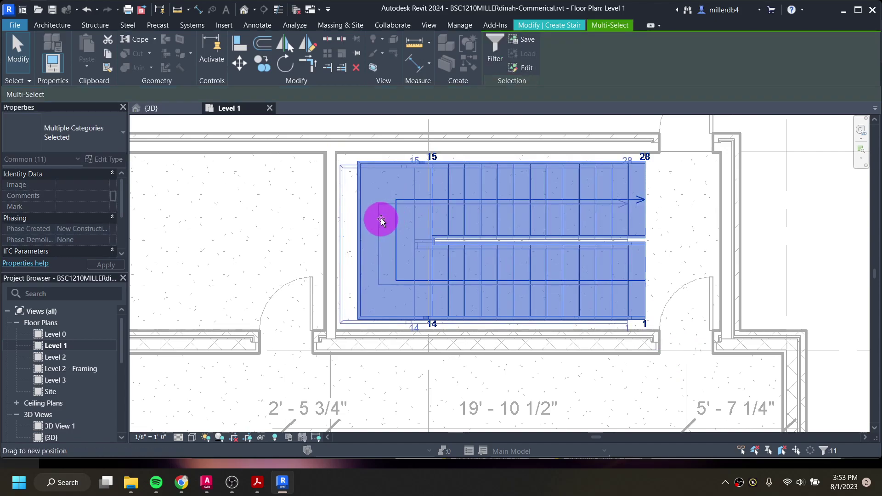
double_click(516, 193)
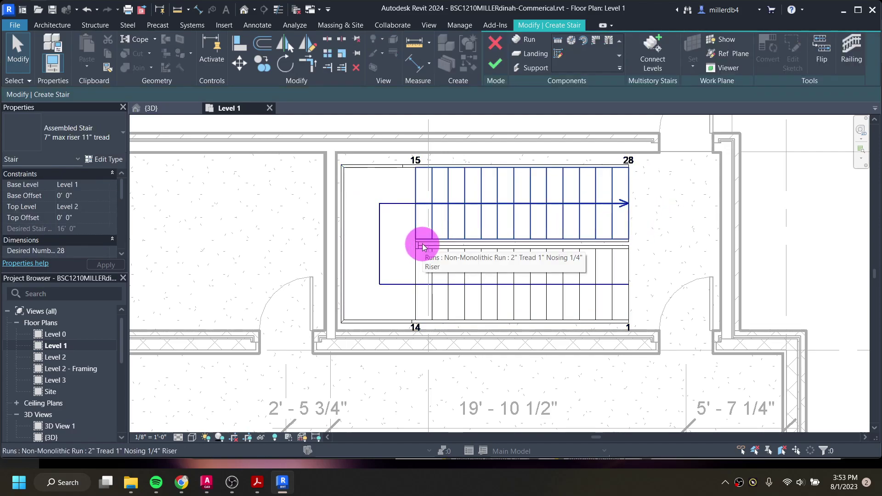
Step: Nudge the run with risers 15 to 28 slightly toward the outer wall, widening the gap between runs
click(439, 223)
scroll(439, 215, up, 1)
key(Up)
key(Up)
key(Up)
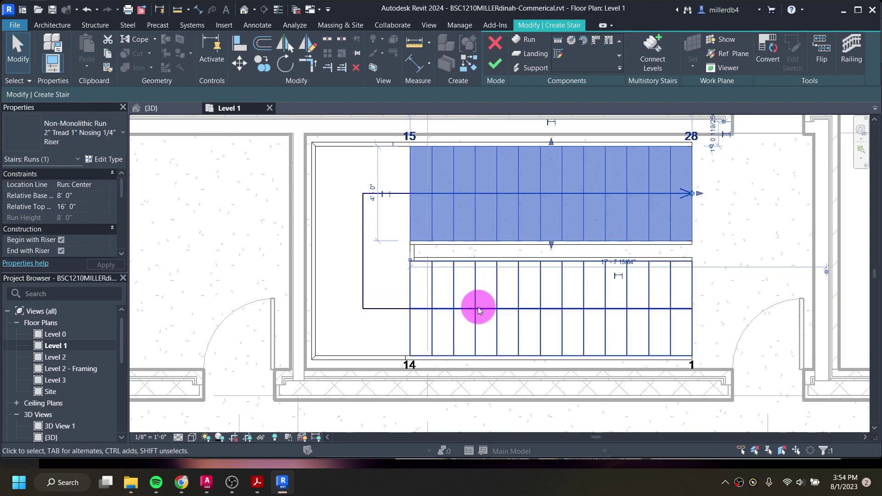
key(Up)
Step: Nudge the lower run toward the gray brick wall and set its temporary wall distance to 1'-0"
click(482, 310)
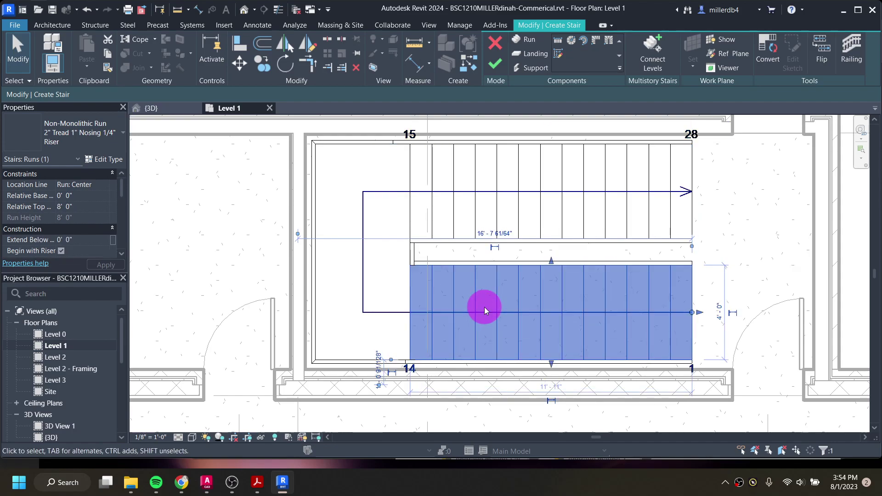
key(Down)
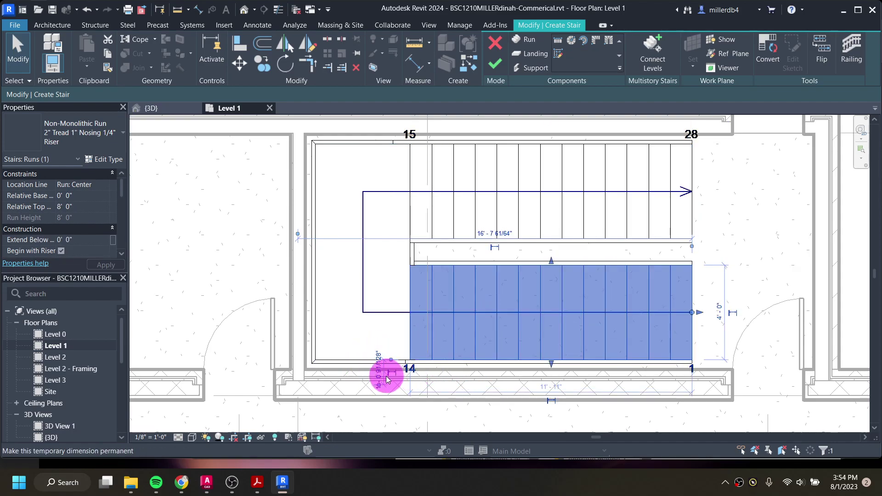
scroll(382, 374, up, 3)
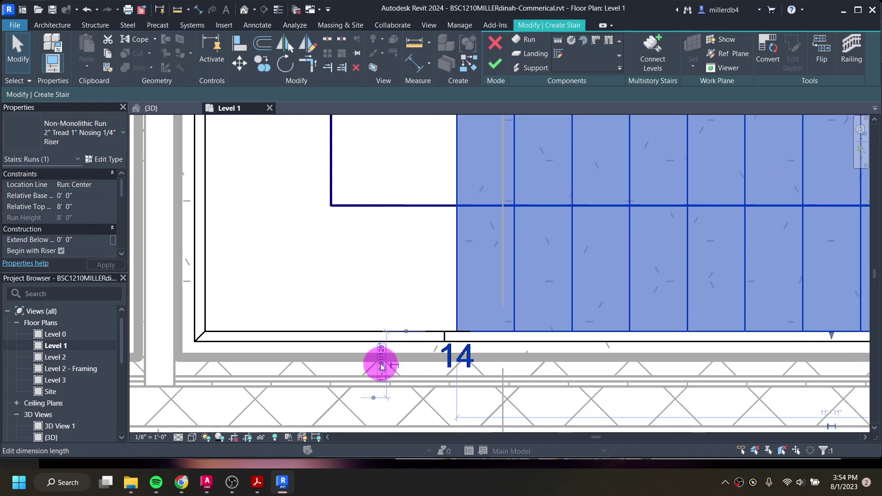
click(384, 368)
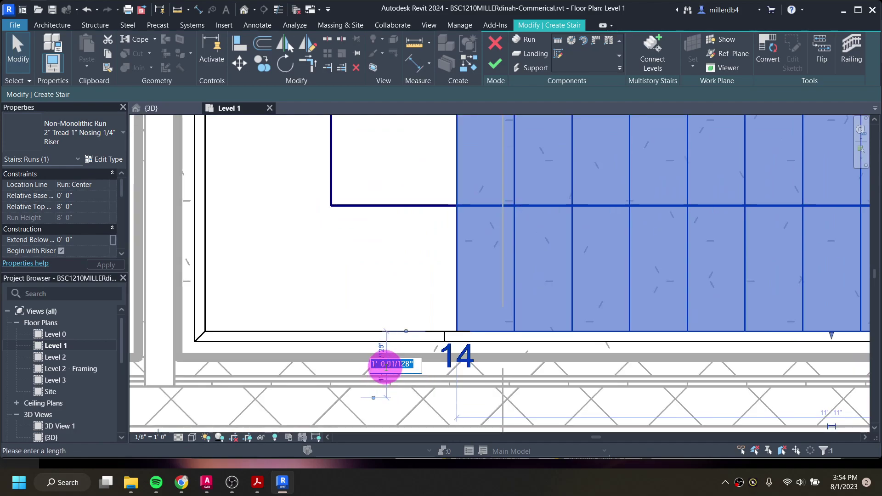
text(1)
key(Return)
scroll(386, 370, down, 4)
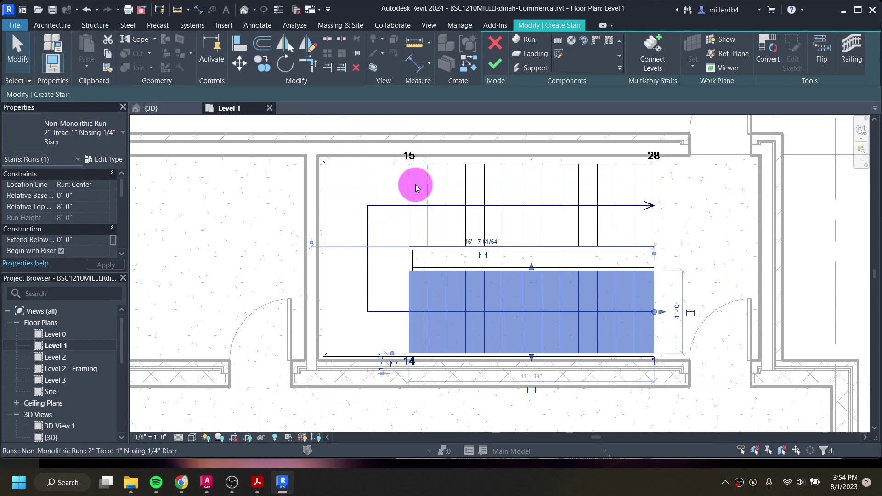
Step: Set the upper run's temporary distance from the outer wall to 1'-0" and deselect the run
click(378, 161)
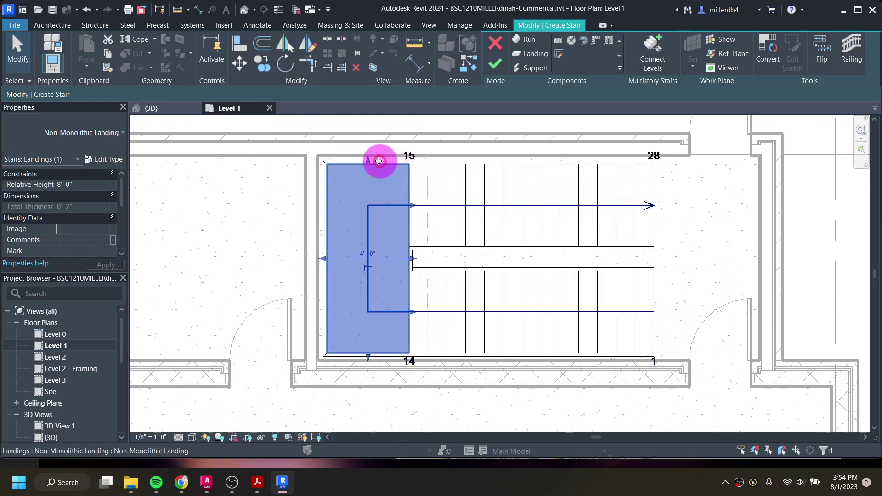
click(449, 177)
scroll(650, 180, up, 4)
click(679, 147)
key(Escape)
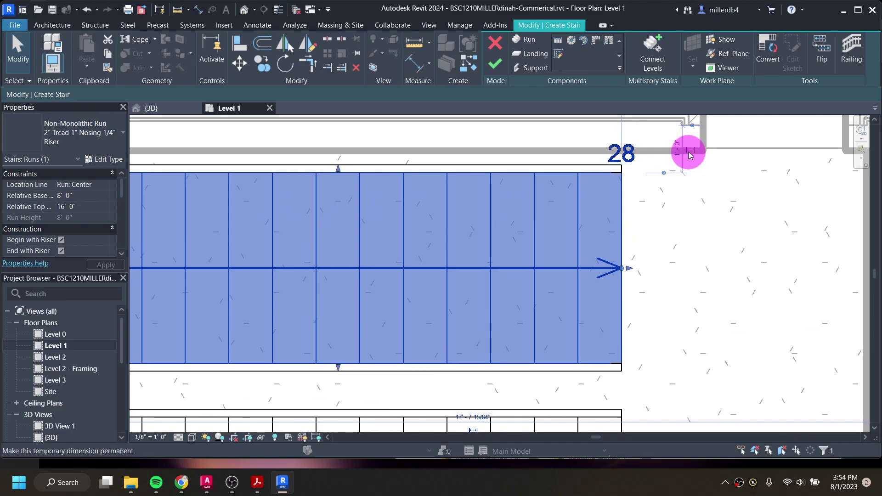
scroll(657, 189, down, 3)
click(681, 292)
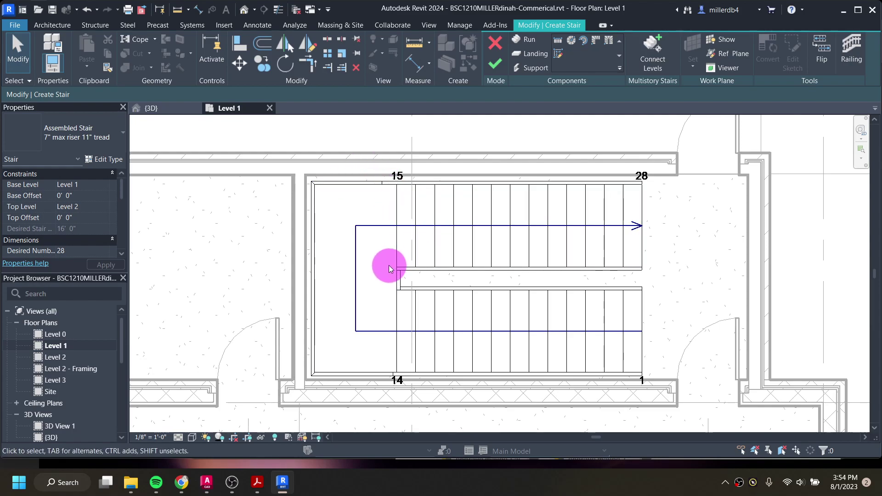
Step: Finish the U-shaped stair and examine how its runs are drawn in the Level 1 plan
scroll(399, 272, up, 1)
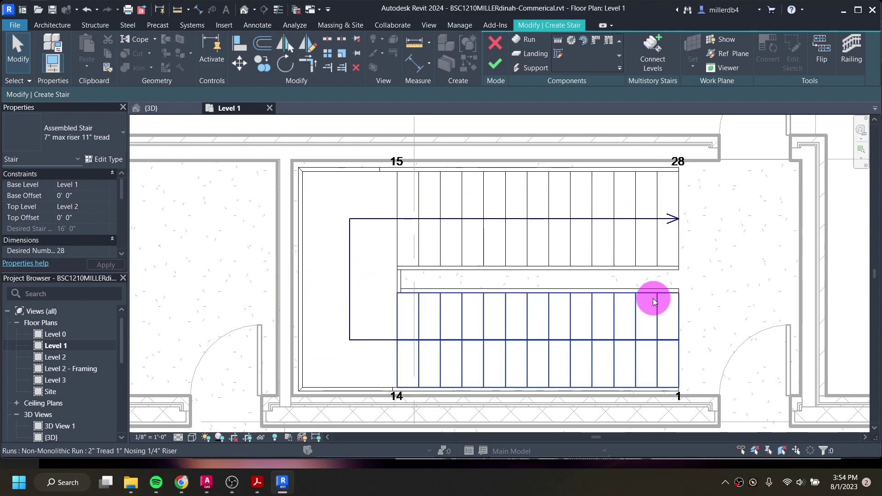
click(495, 65)
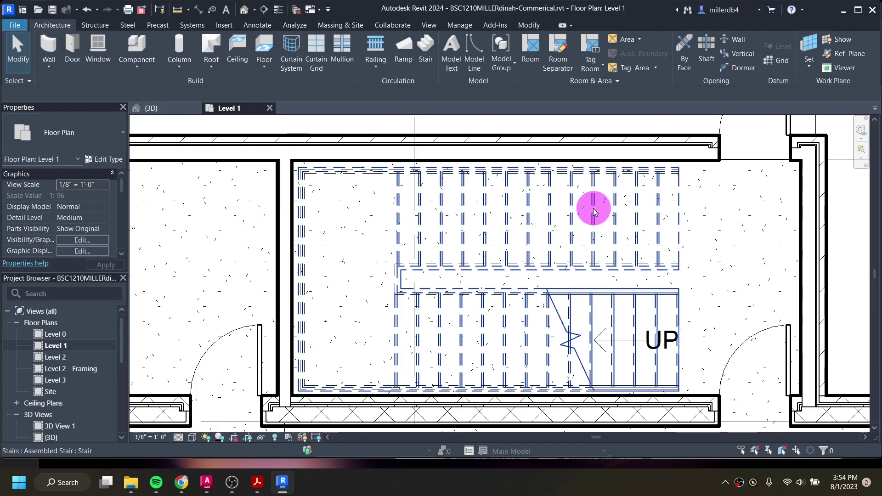
scroll(614, 366, up, 3)
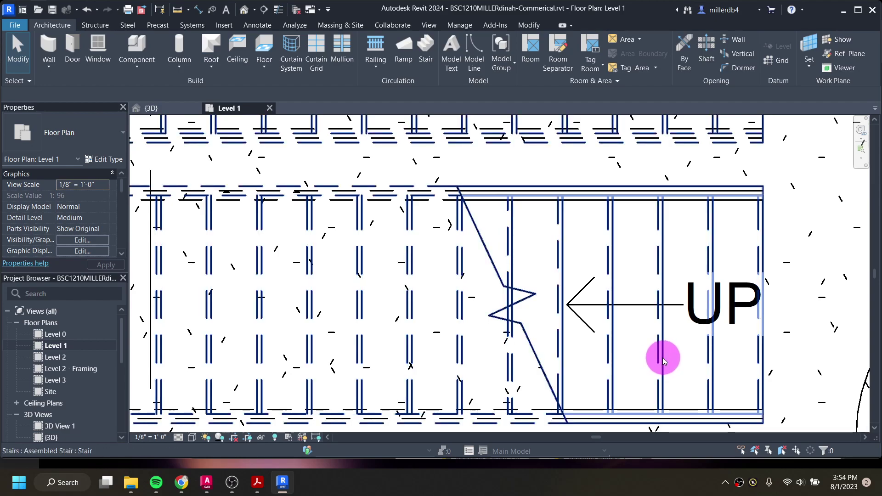
scroll(653, 357, down, 3)
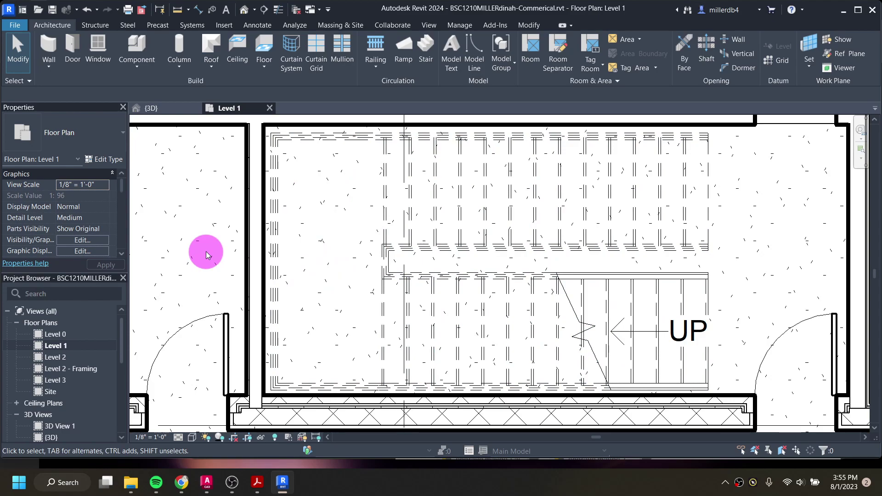
Step: Open the visibility/graphic overrides of the Level 1 plan and expand the Stairs category, keeping the stair in view beside the dialog
key(v)
key(g)
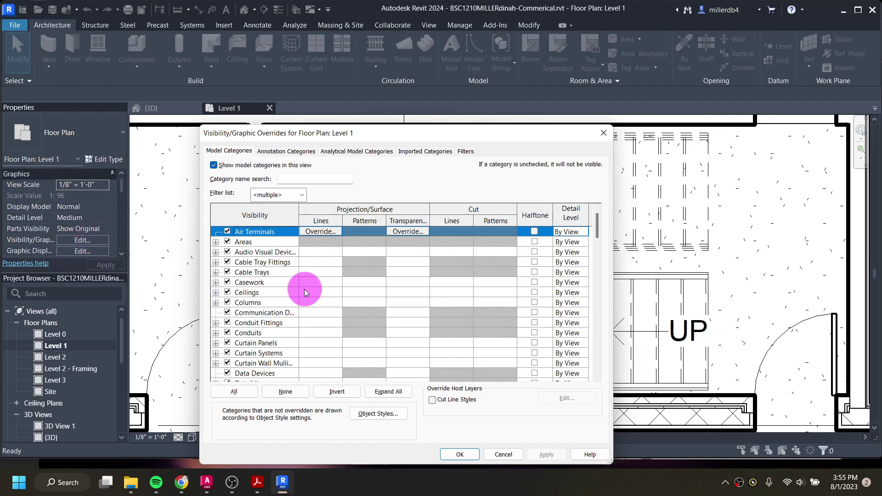
key(s)
scroll(294, 294, down, 3)
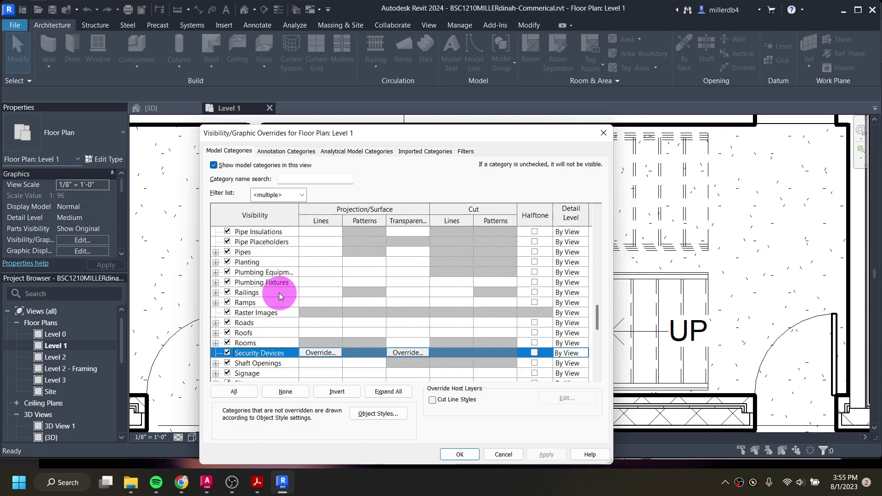
scroll(262, 305, down, 1)
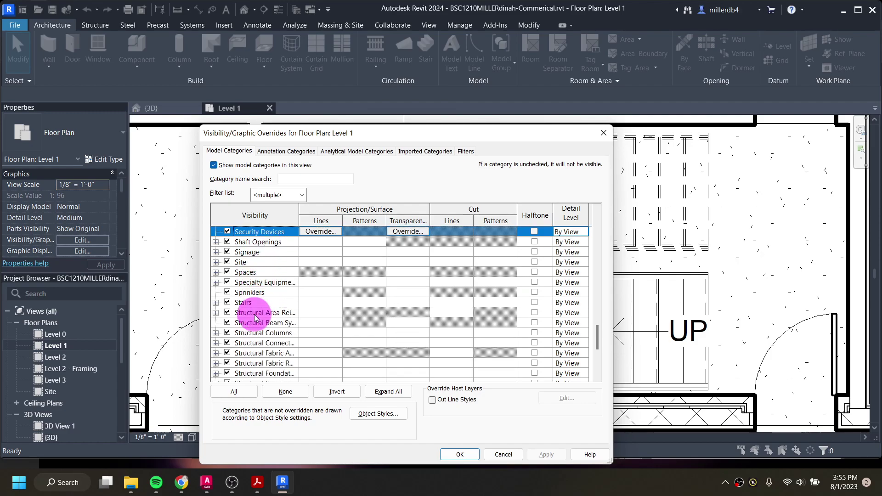
click(216, 302)
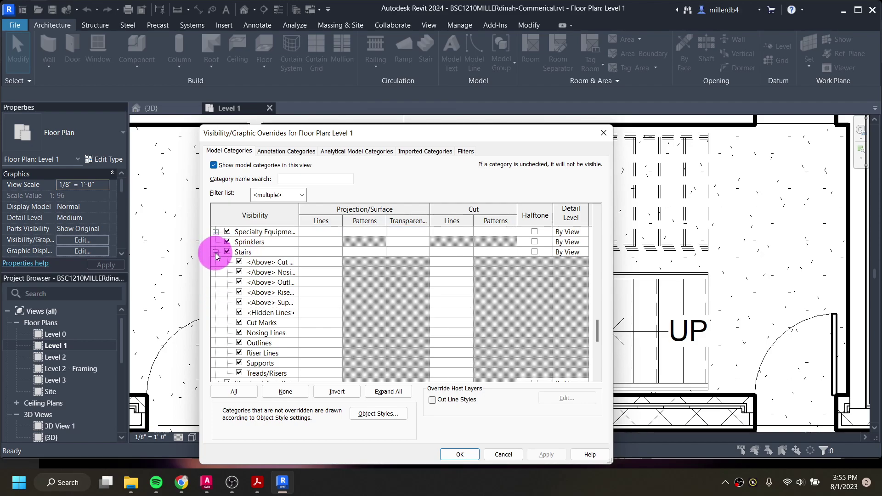
drag(335, 128, 267, 61)
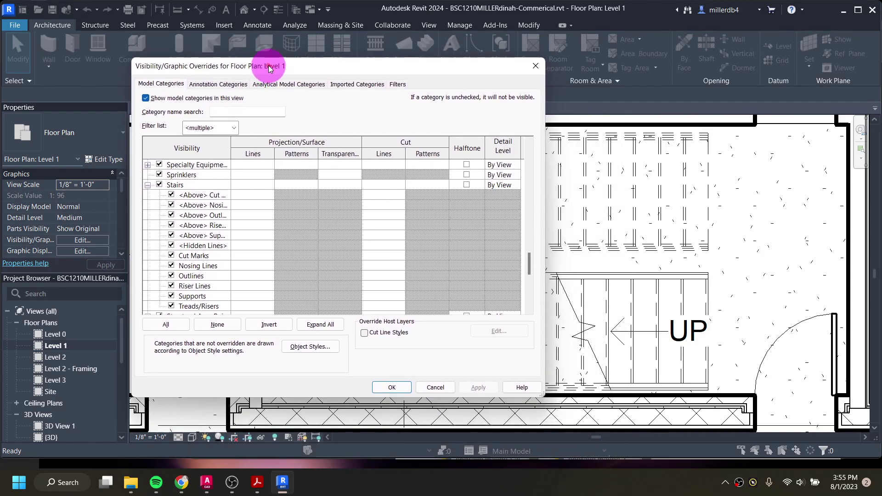
Step: Turn off the <Above> Riser Lines, <Above> Supports and <Above> Cut Marks subcategories of Stairs and apply the changes
click(171, 225)
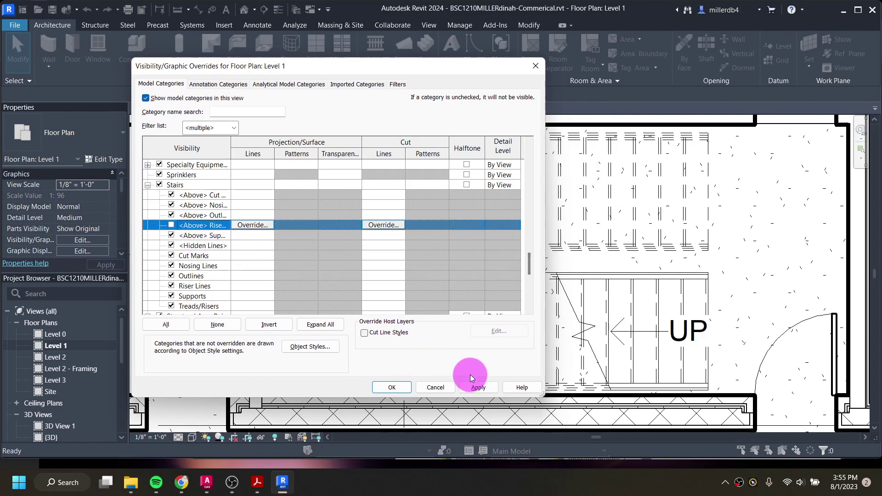
click(478, 387)
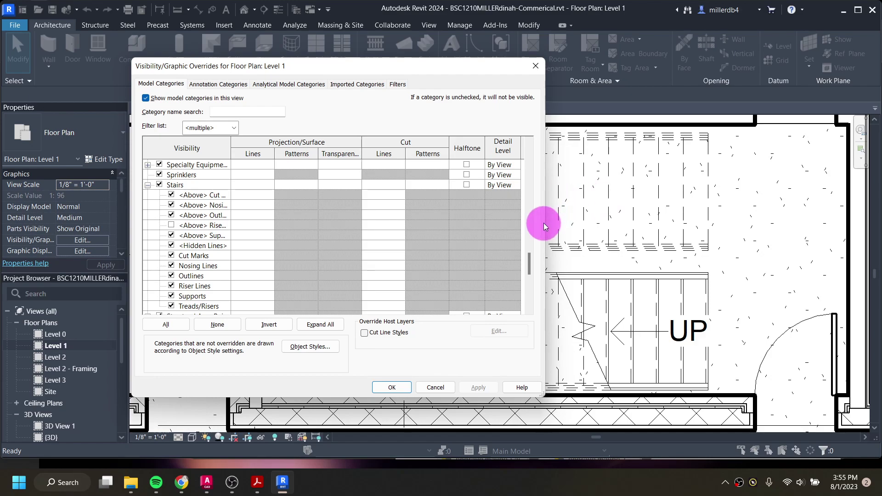
click(171, 235)
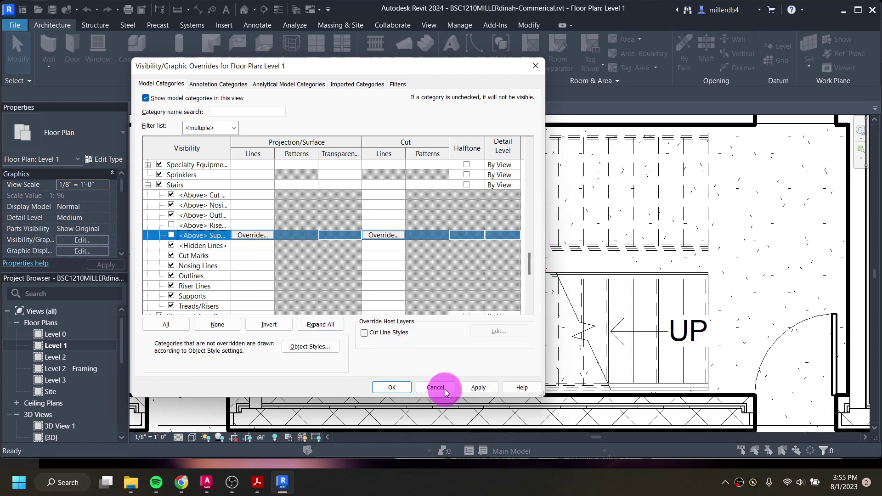
click(480, 389)
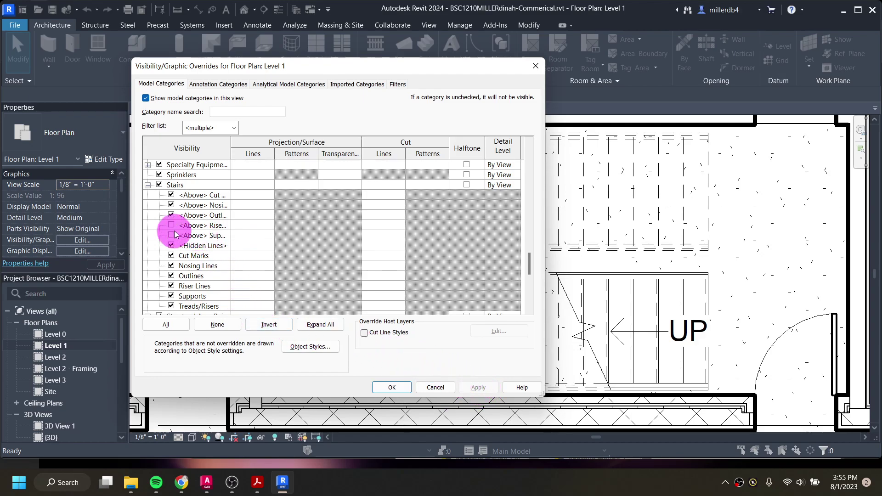
click(171, 196)
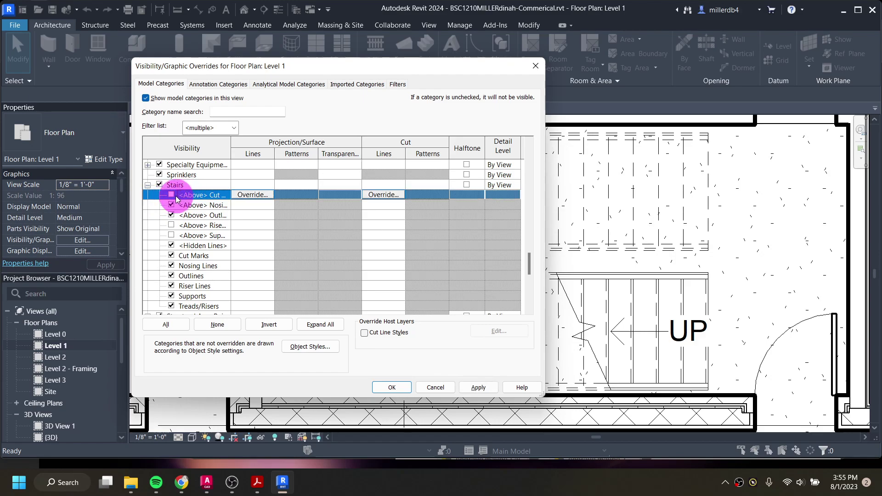
click(479, 387)
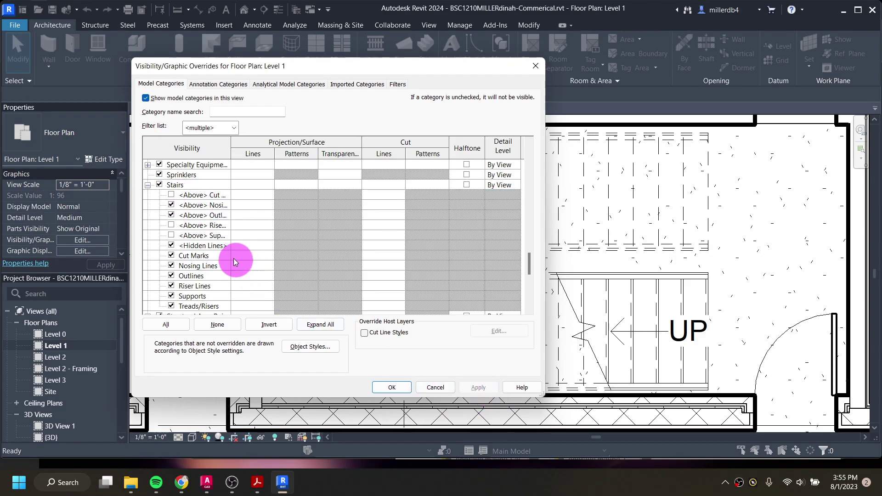
Step: Turn off the Riser Lines subcategory of Stairs and accept the Level 1 overrides
drag(272, 66, 561, 63)
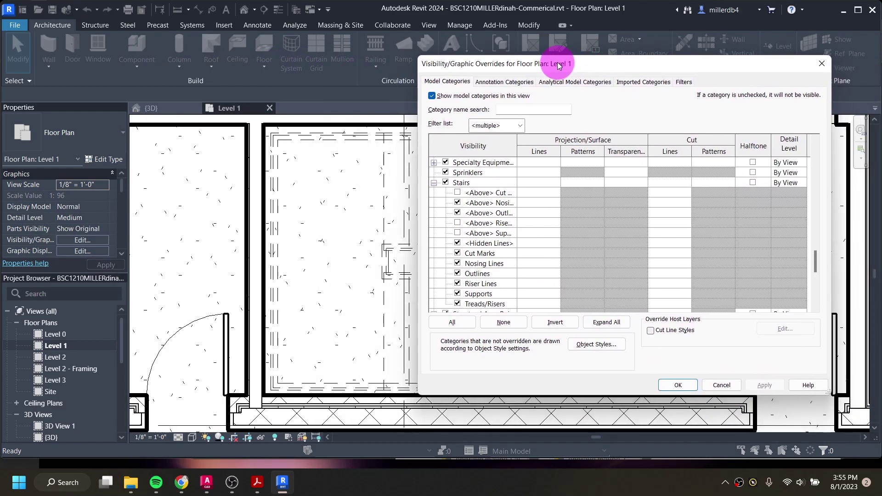
click(458, 285)
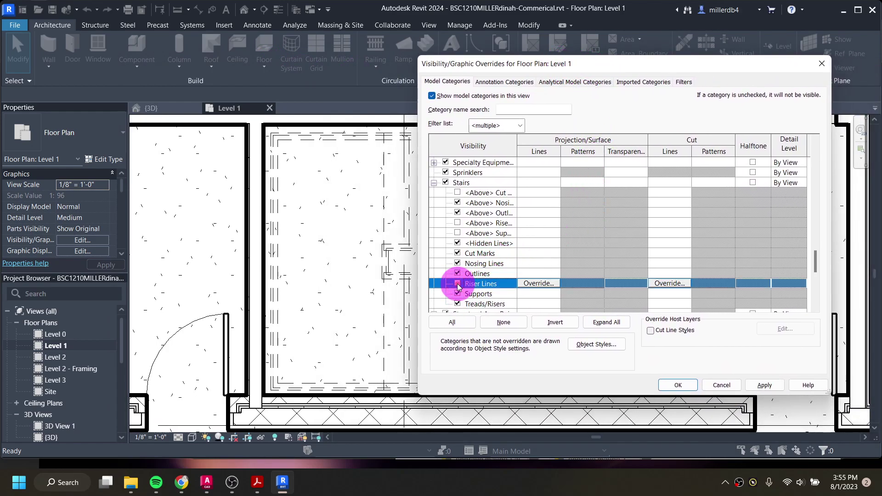
drag(492, 69, 229, 69)
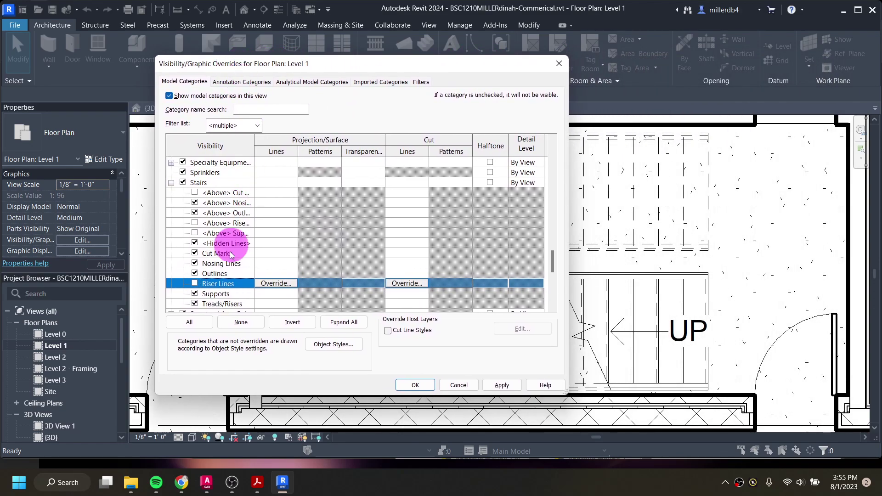
click(506, 386)
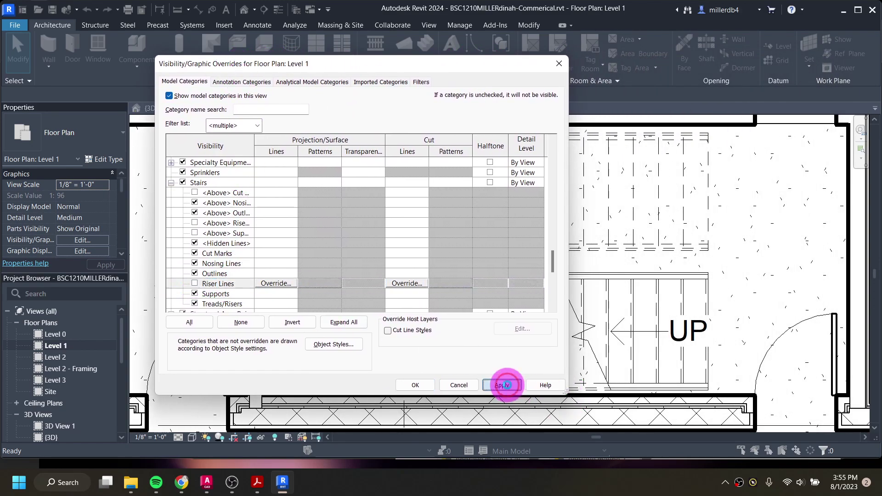
click(429, 386)
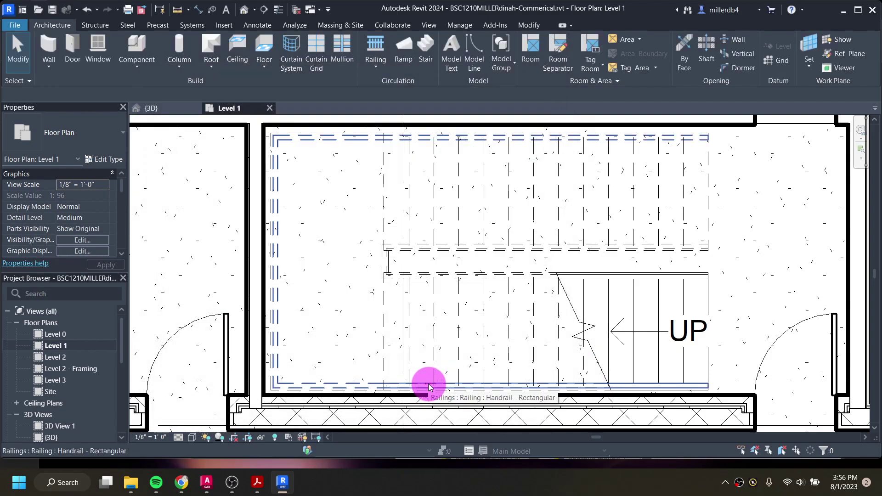
scroll(429, 387, down, 2)
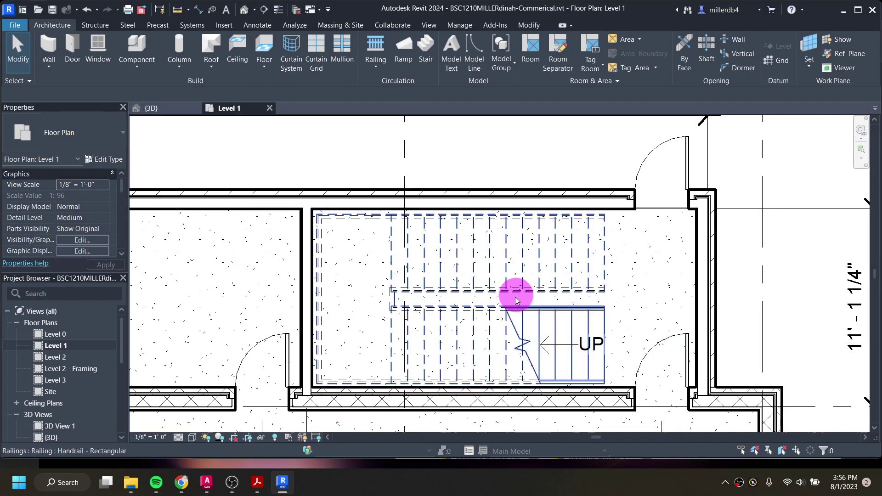
Step: Adjust the side face of the default 3D view's section box to cut through the stair tower and expose the new stair
click(246, 11)
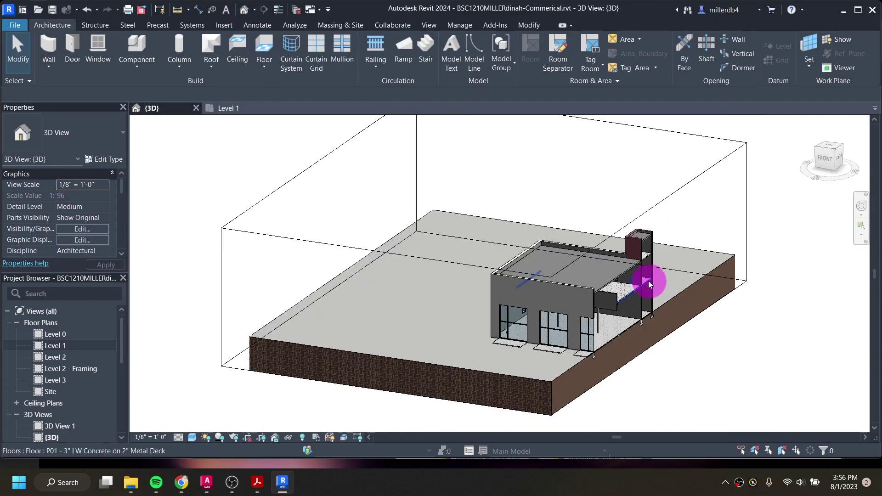
click(587, 204)
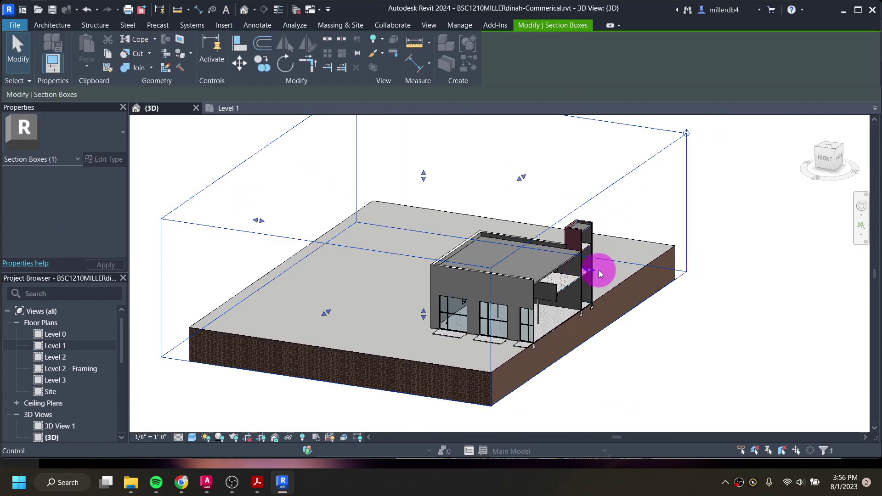
drag(592, 271, 612, 276)
shift+middle_drag(605, 312, 528, 339)
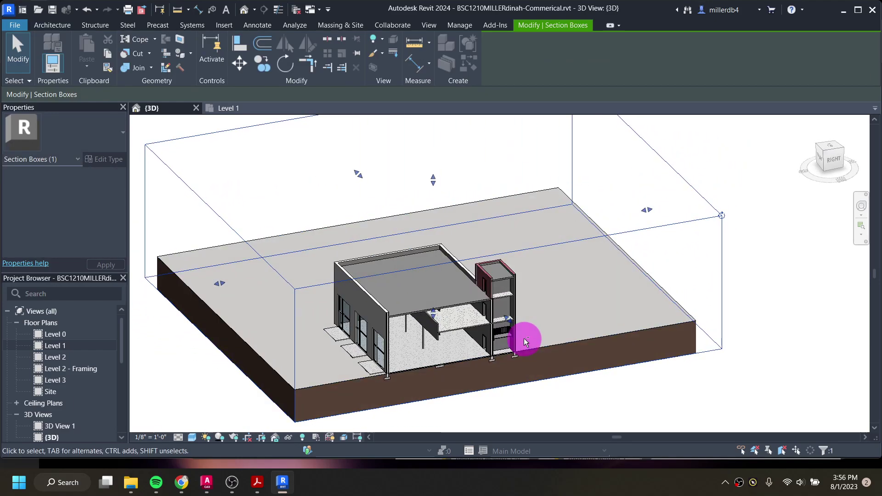
scroll(500, 348, up, 5)
drag(525, 277, 564, 315)
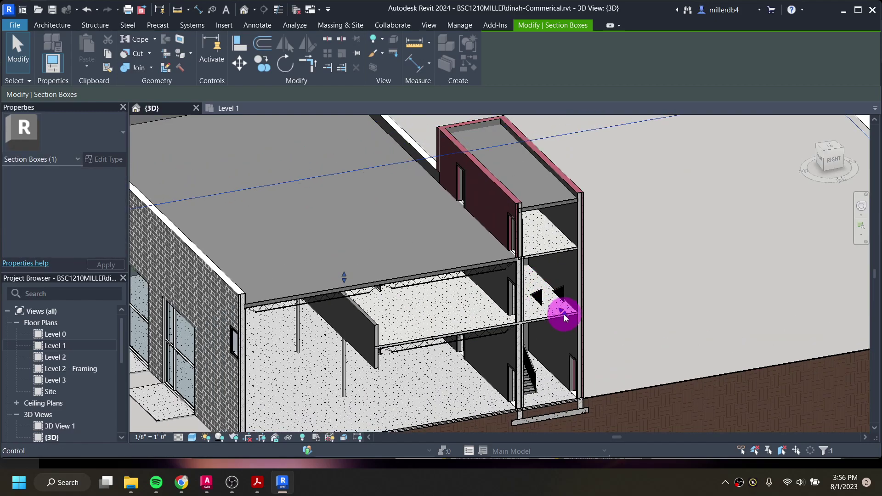
scroll(528, 359, up, 3)
mouse_move(556, 310)
shift+middle_down()
mouse_move(559, 320)
mouse_move(544, 321)
shift+middle_up()
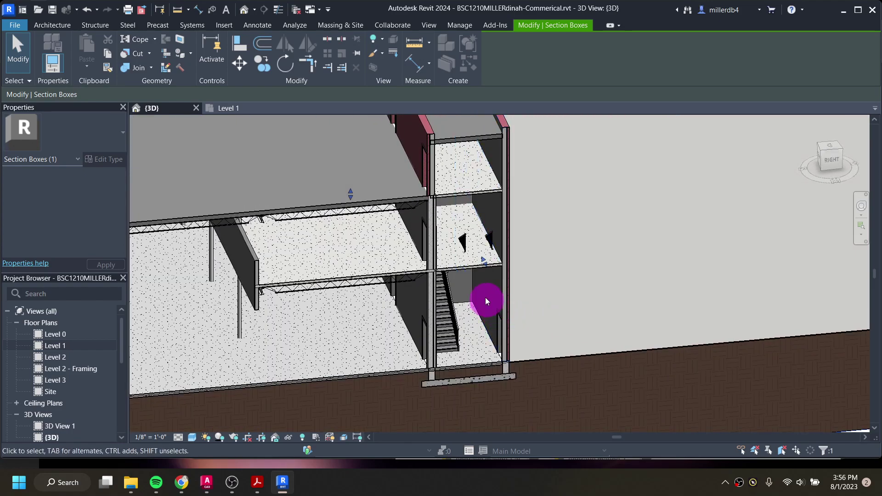
scroll(460, 274, up, 3)
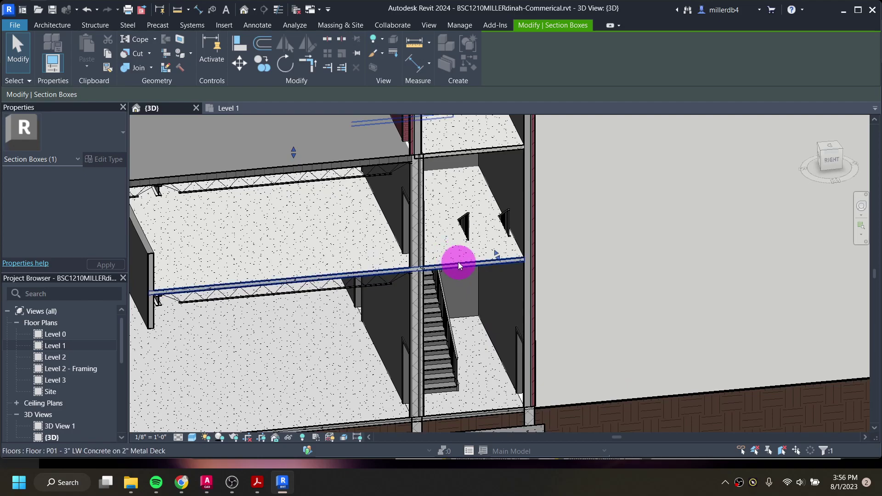
click(458, 262)
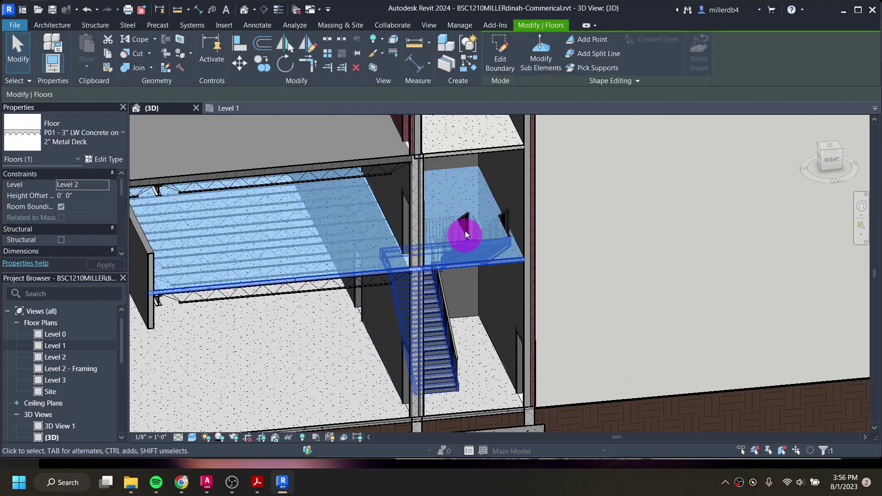
click(346, 370)
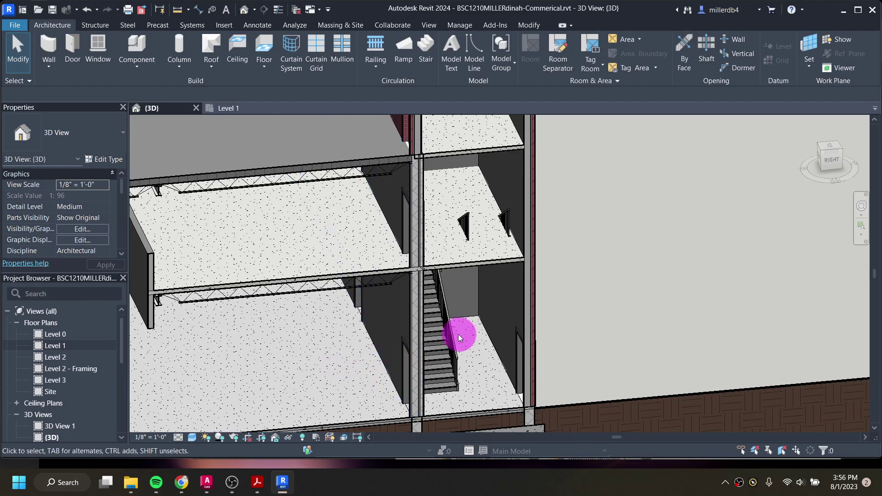
click(457, 264)
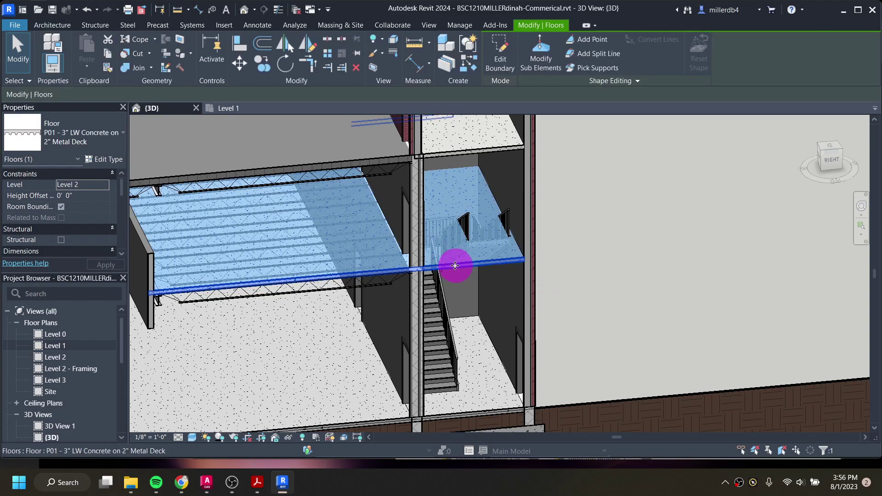
click(504, 56)
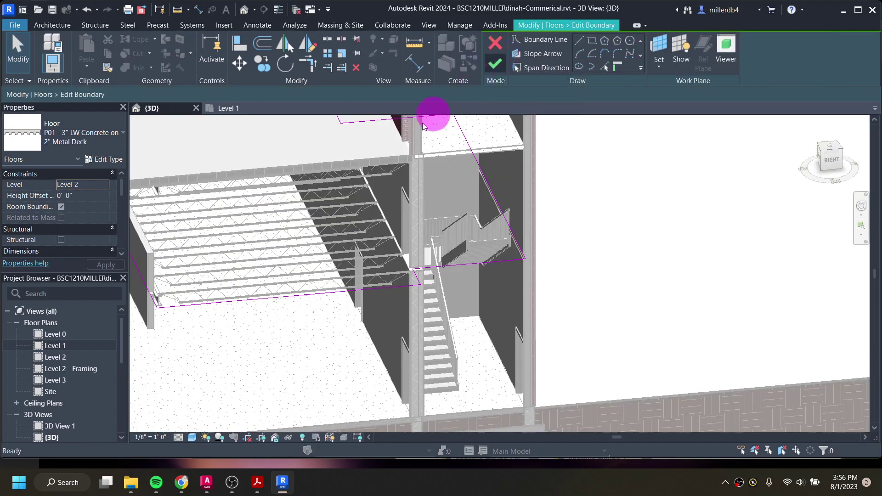
Step: Open the Level 2 floor plan and cancel the floor's boundary edit, leaving nothing selected
double_click(56, 357)
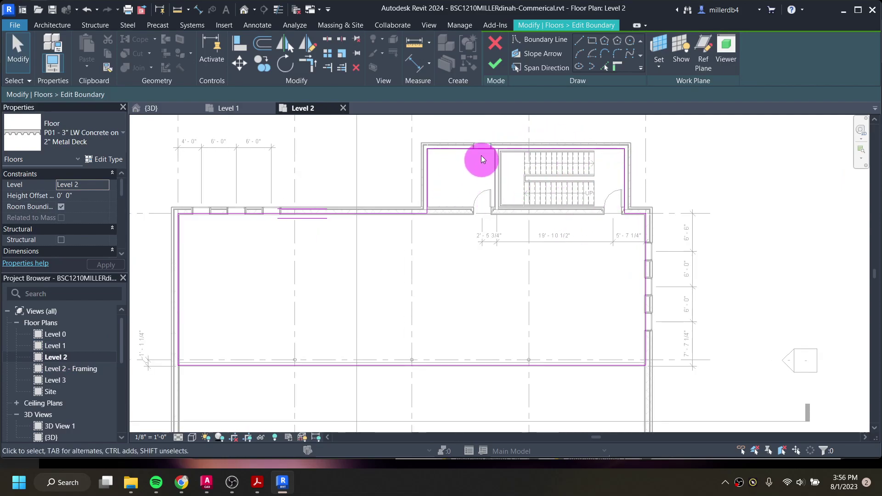
click(496, 44)
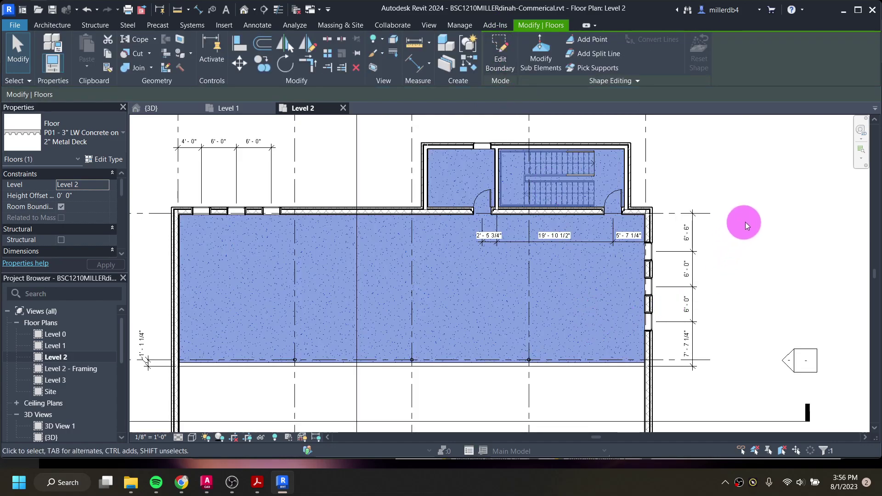
click(743, 229)
Step: Select the Level 2 floor at the stair room's outer wall and filter the wall out of the selection
middle_drag(616, 175, 613, 154)
scroll(605, 139, up, 2)
drag(586, 147, 577, 185)
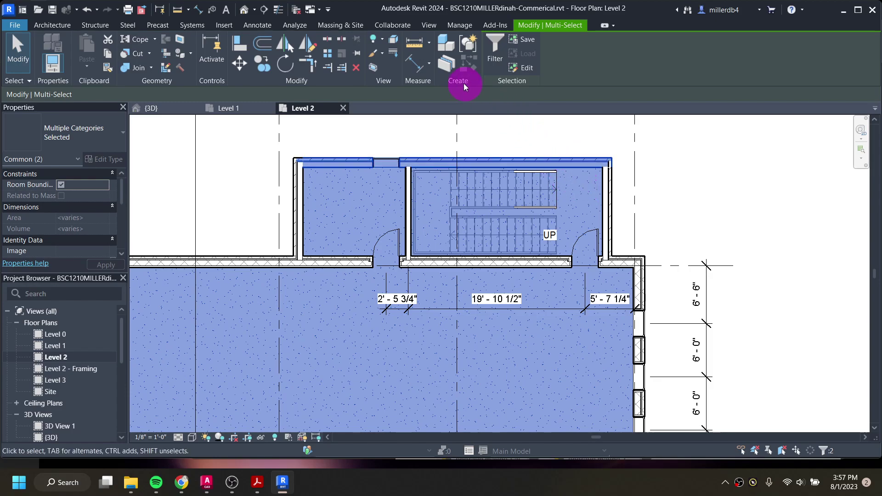
click(494, 52)
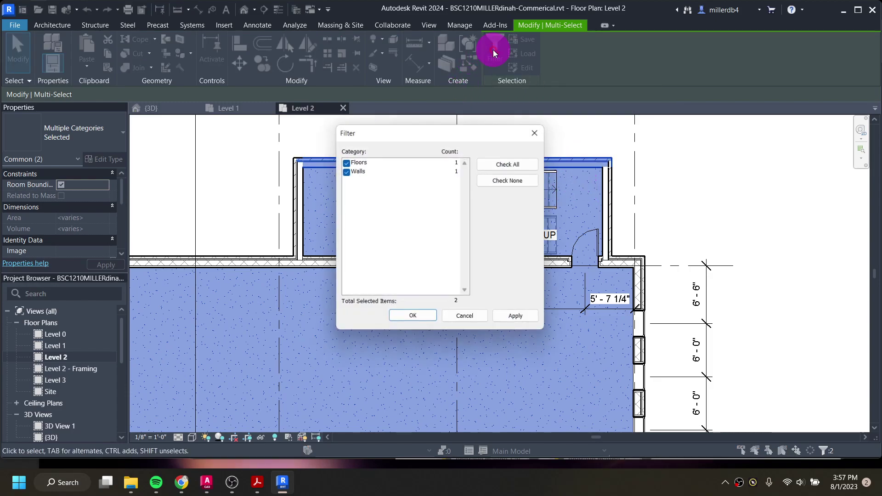
click(345, 172)
click(413, 319)
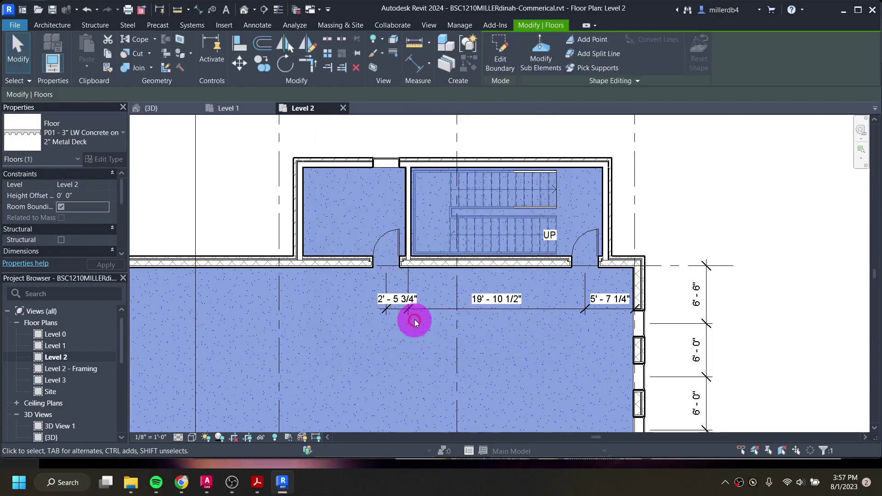
Step: Edit the Level 2 floor boundary, shortening the stair tower's outer boundary line to end at the partition's stair-side face
click(498, 49)
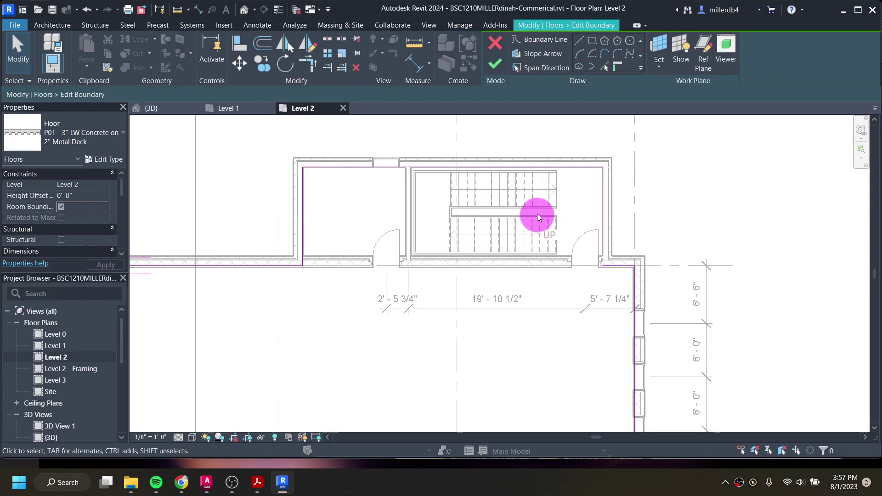
scroll(554, 212, up, 2)
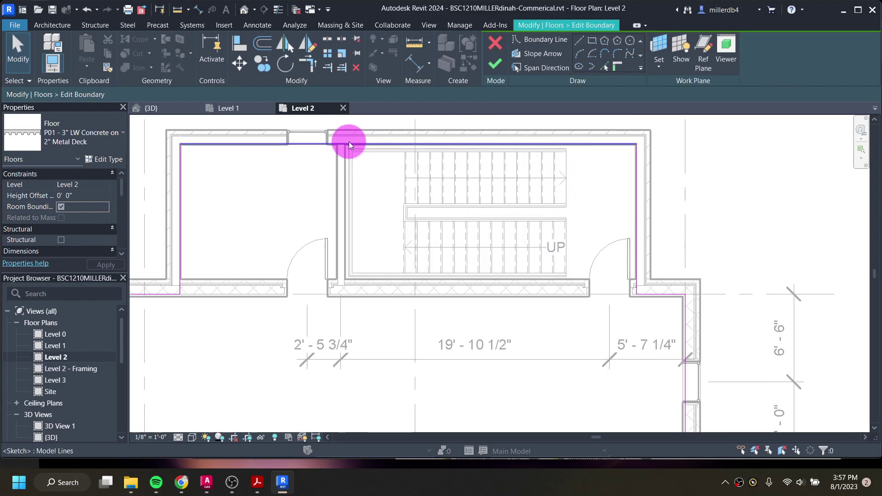
click(568, 144)
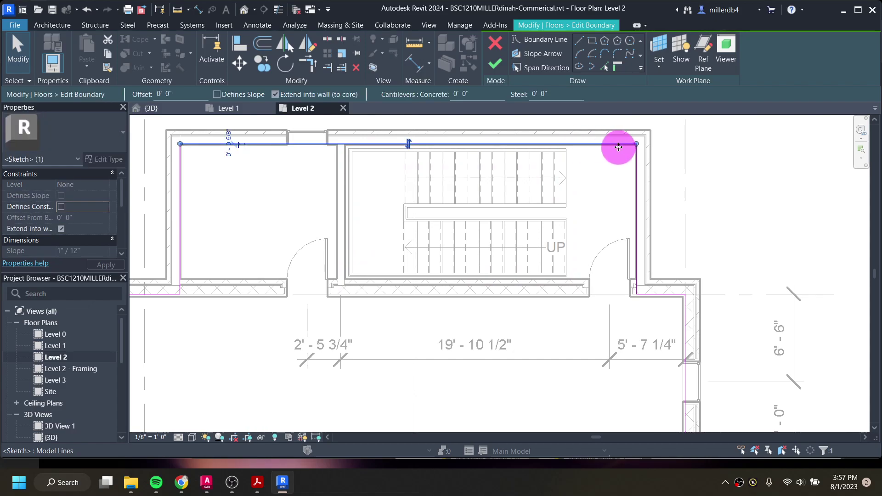
drag(637, 144, 344, 144)
scroll(345, 144, up, 5)
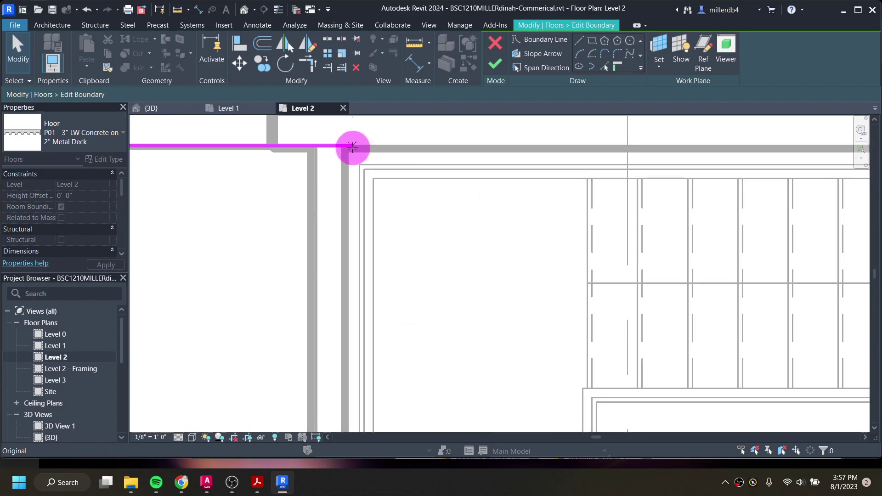
scroll(345, 146, down, 2)
click(347, 147)
scroll(346, 147, down, 3)
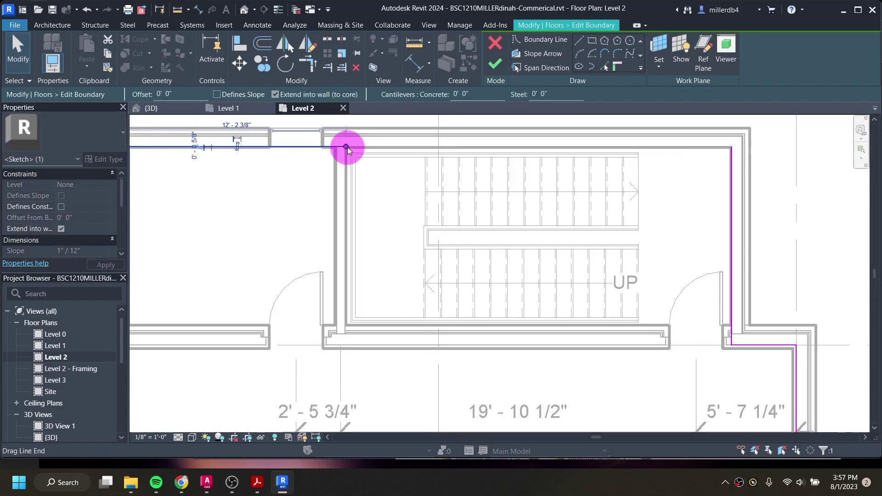
Step: Draw boundary lines along the partition, about 17'-0" along grid A, across to the outer wall, and on to the tower corner
click(580, 40)
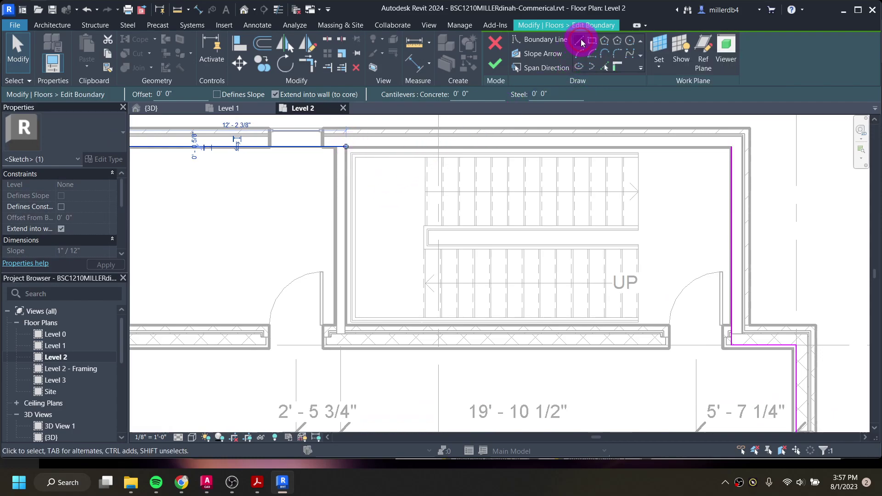
click(346, 147)
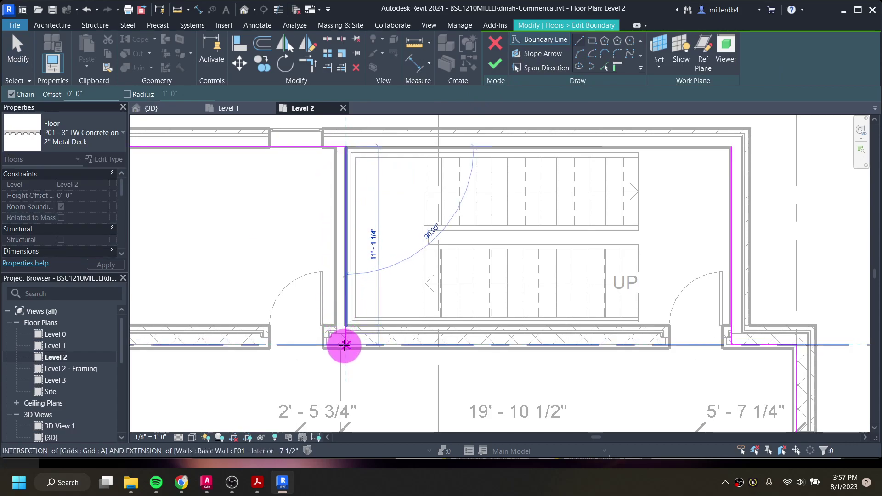
click(346, 344)
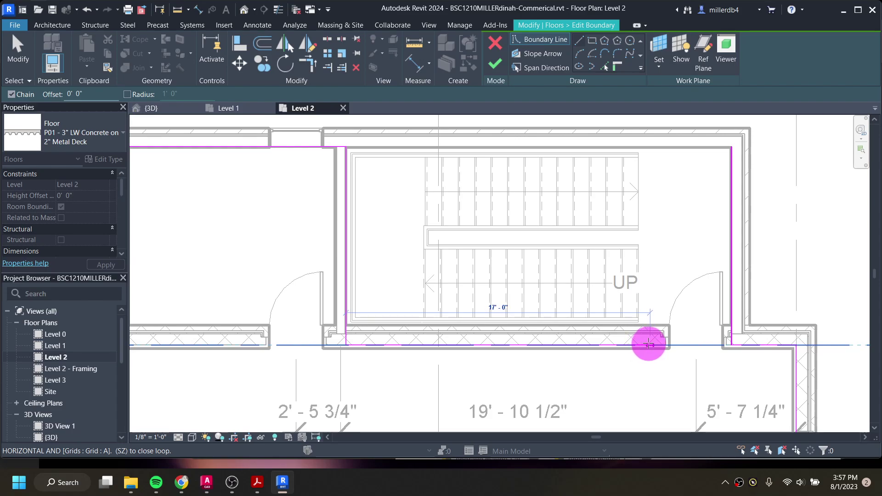
click(649, 344)
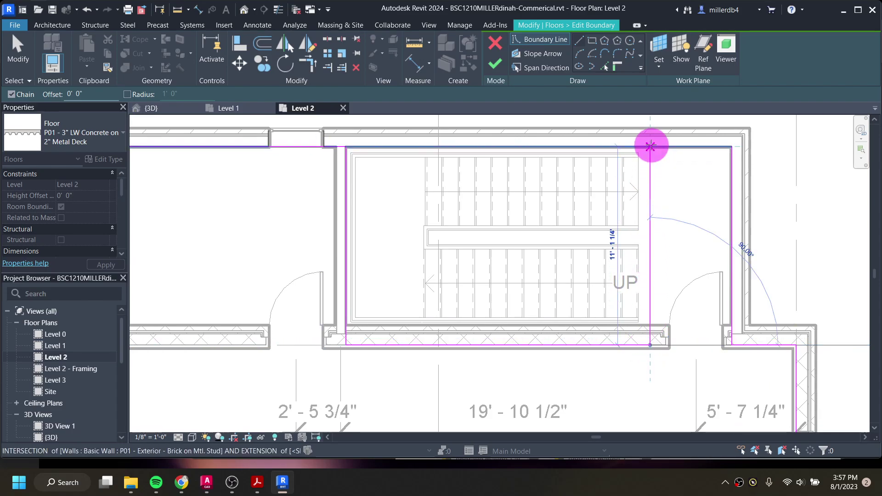
click(650, 146)
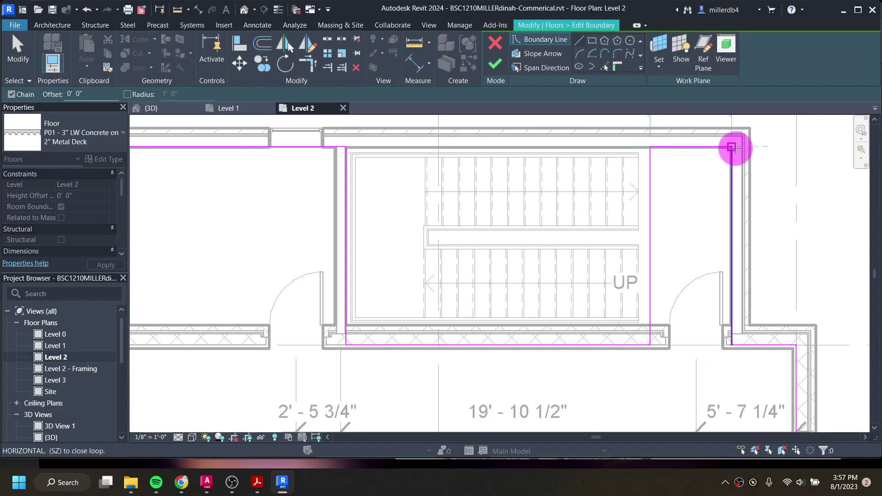
click(731, 147)
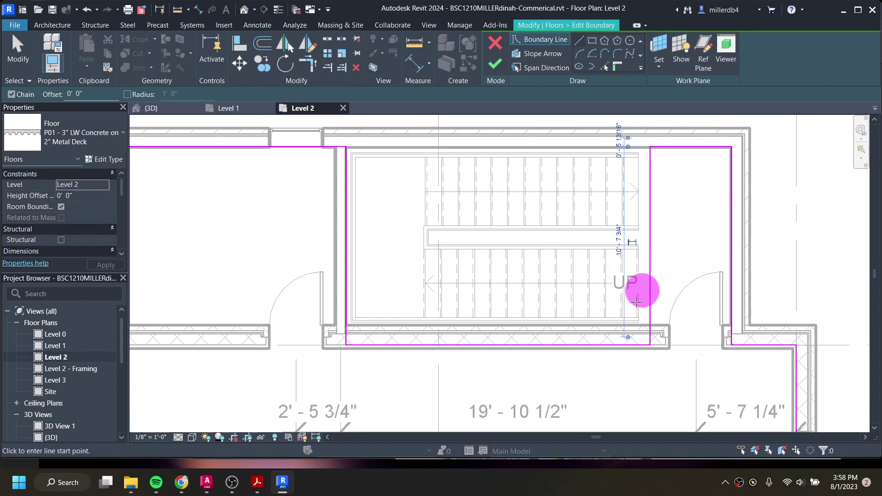
Step: Align the boundary line beside the door landing with the end of the stair runs and finish the floor boundary edit
scroll(651, 329, up, 2)
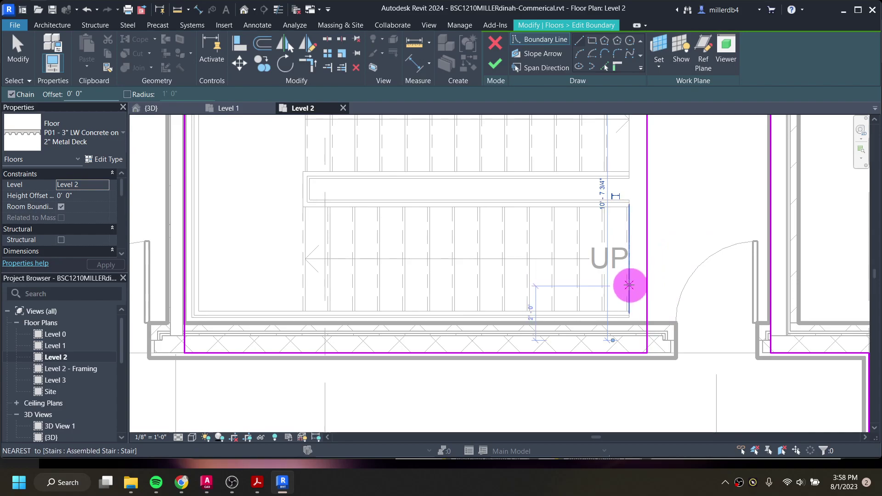
scroll(653, 298, down, 1)
scroll(653, 298, down, 2)
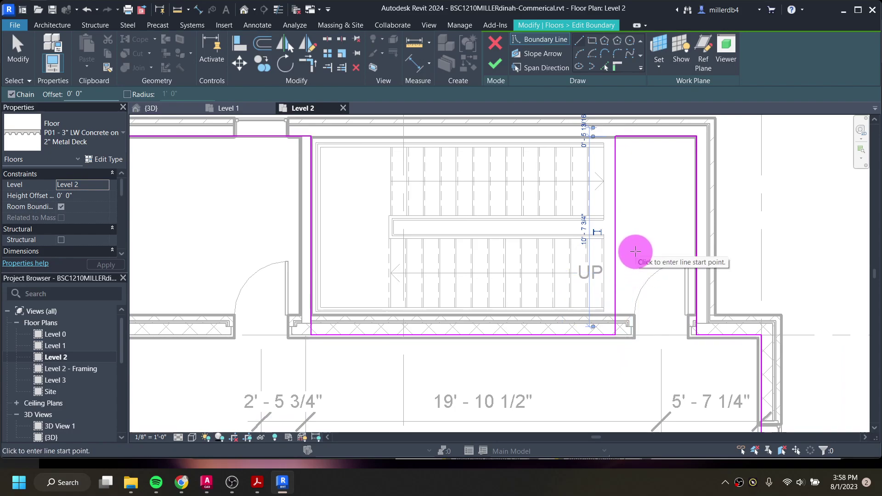
key(a)
key(l)
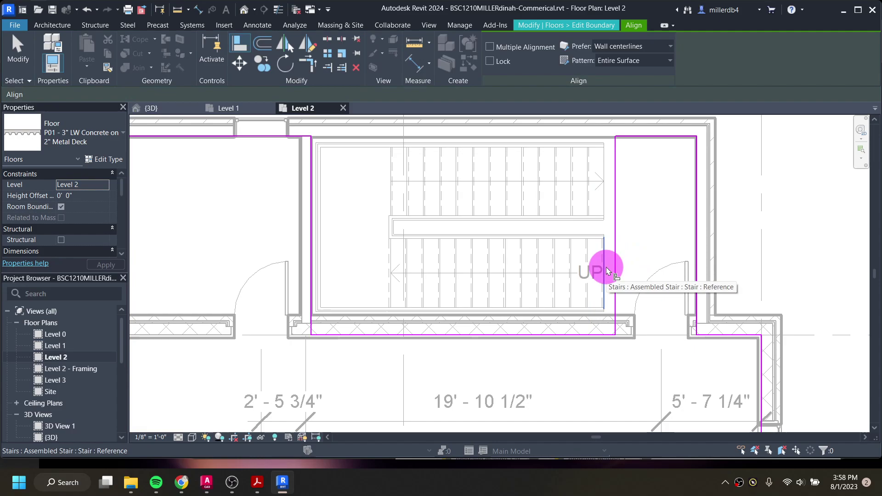
click(606, 270)
click(618, 273)
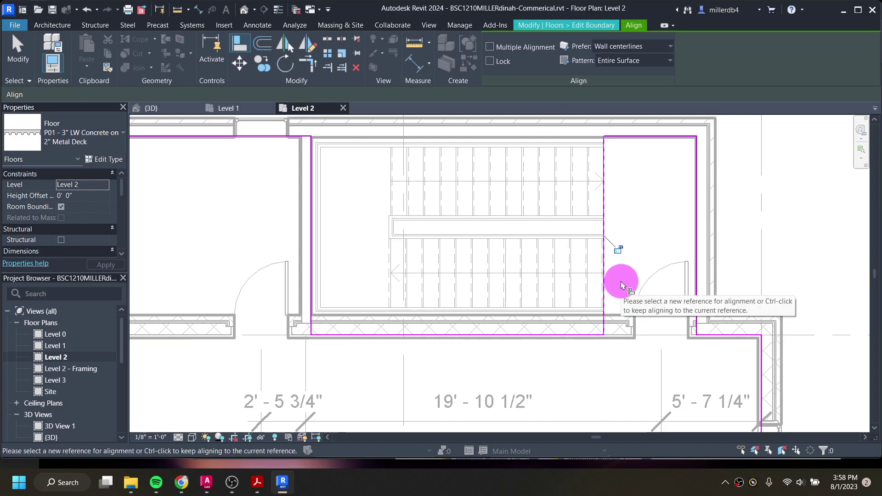
key(Escape)
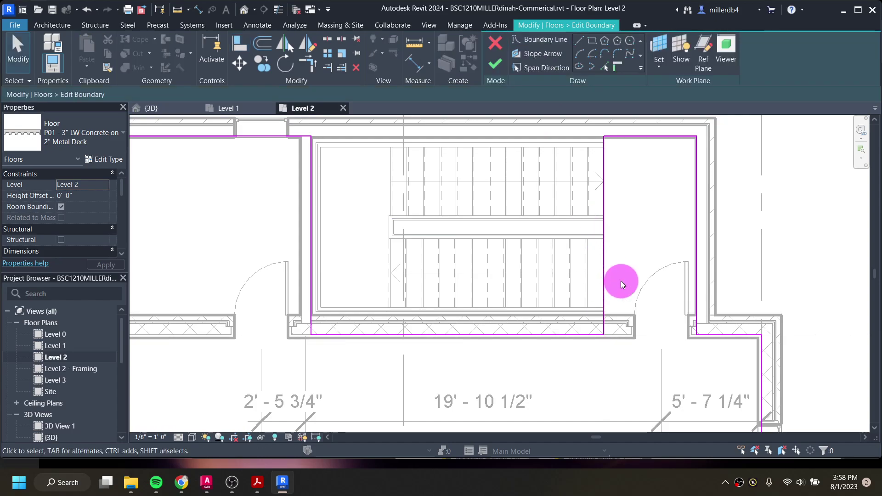
click(497, 66)
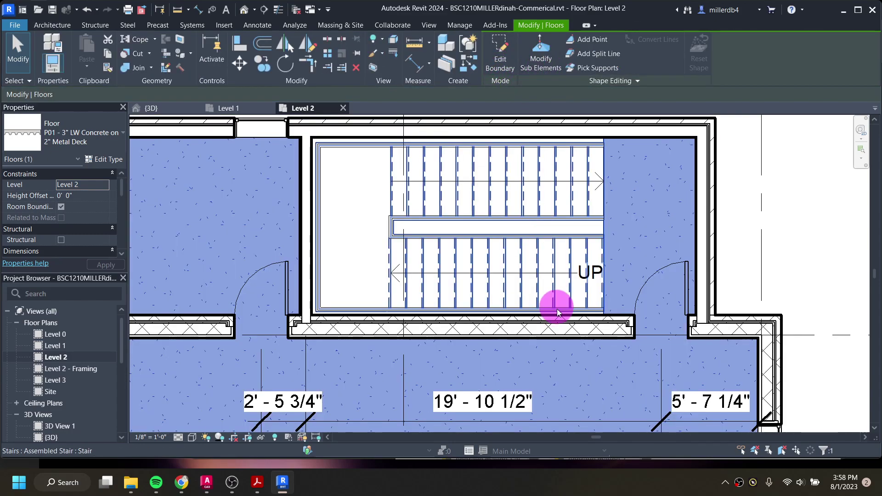
Step: Examine the Level 2 floor opening and stair landing in the sectioned default 3D view
click(245, 10)
shift+middle_drag(433, 275, 423, 234)
scroll(440, 283, down, 3)
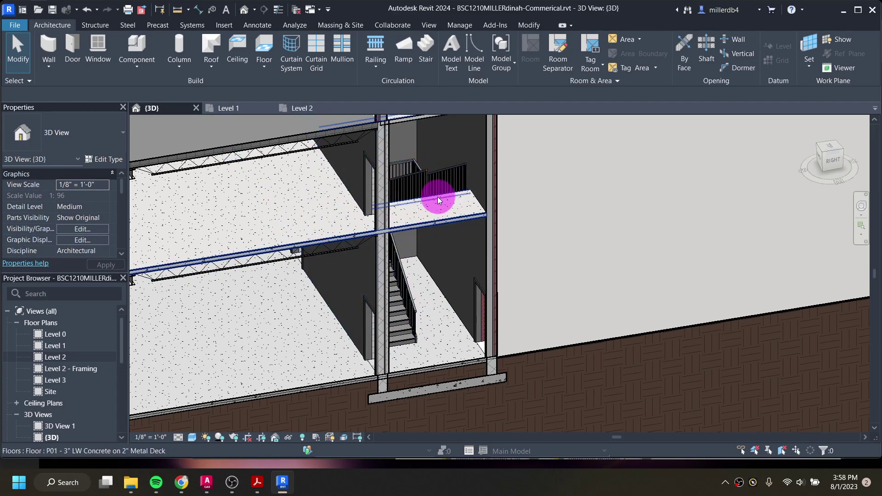
scroll(448, 215, down, 2)
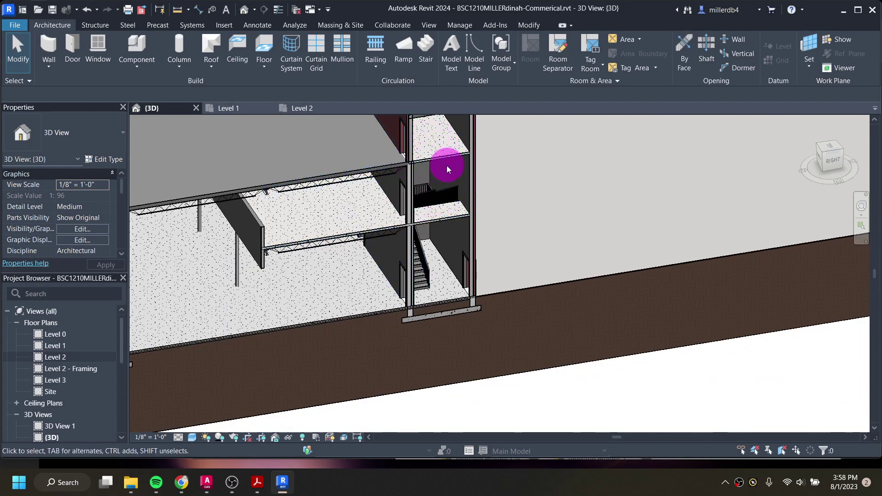
Step: Open the Level 2 floor plan's Visibility/Graphic Overrides and expand the Stairs category
double_click(59, 358)
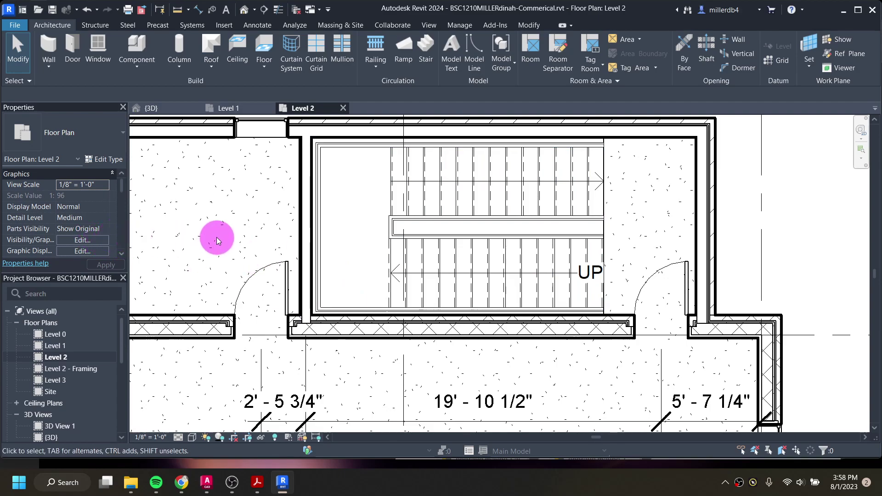
key(v)
key(v)
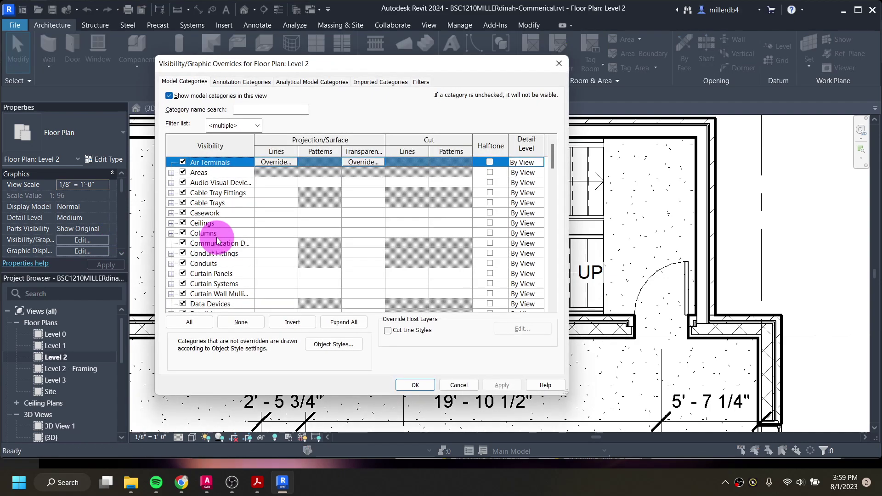
scroll(218, 241, down, 3)
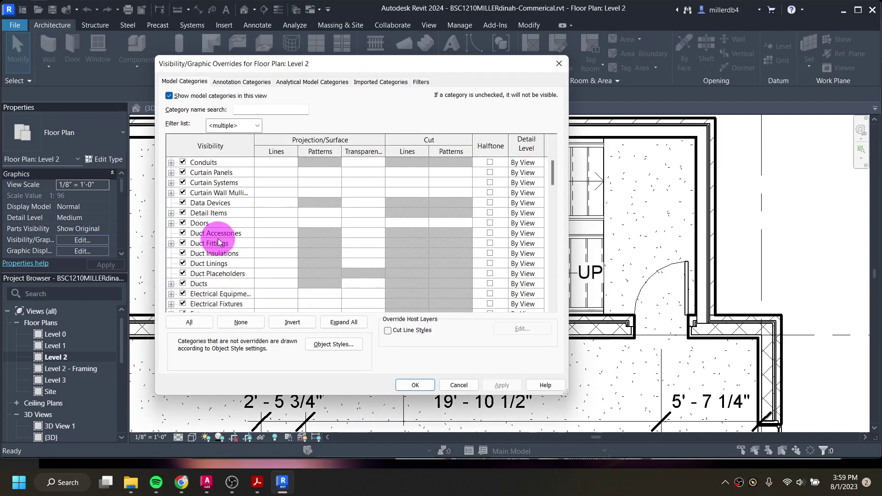
key(s)
scroll(218, 243, down, 3)
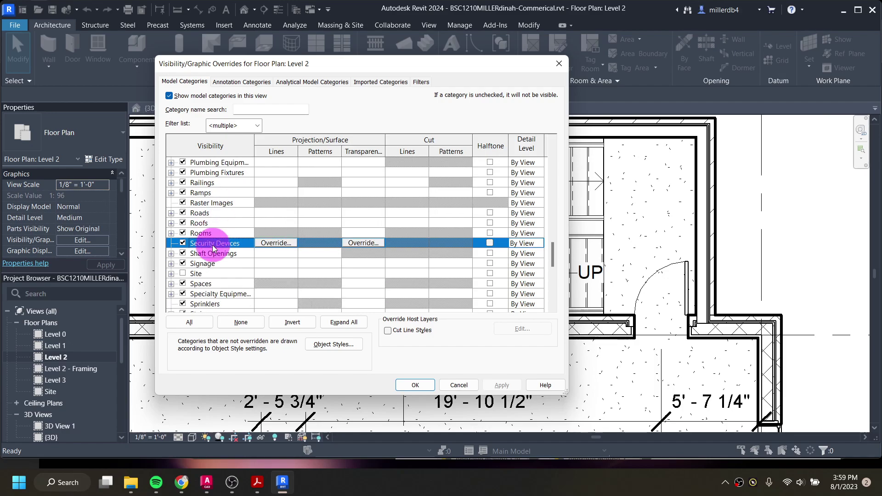
scroll(211, 250, down, 1)
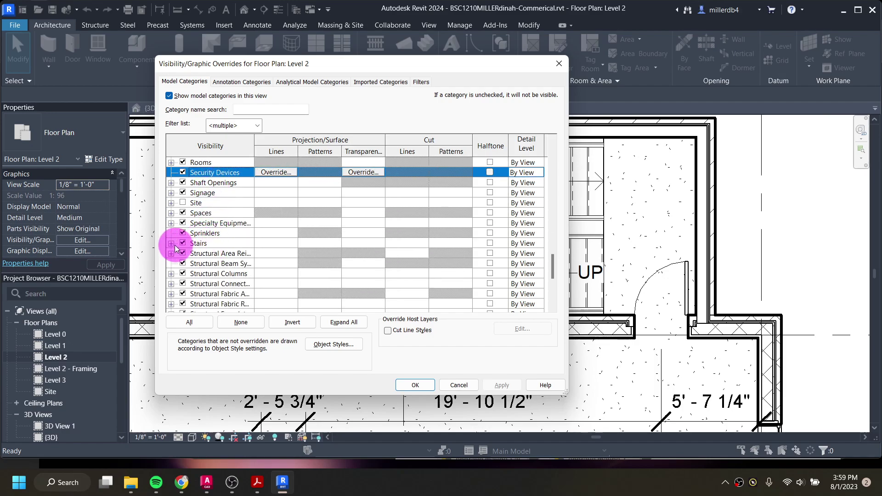
click(170, 243)
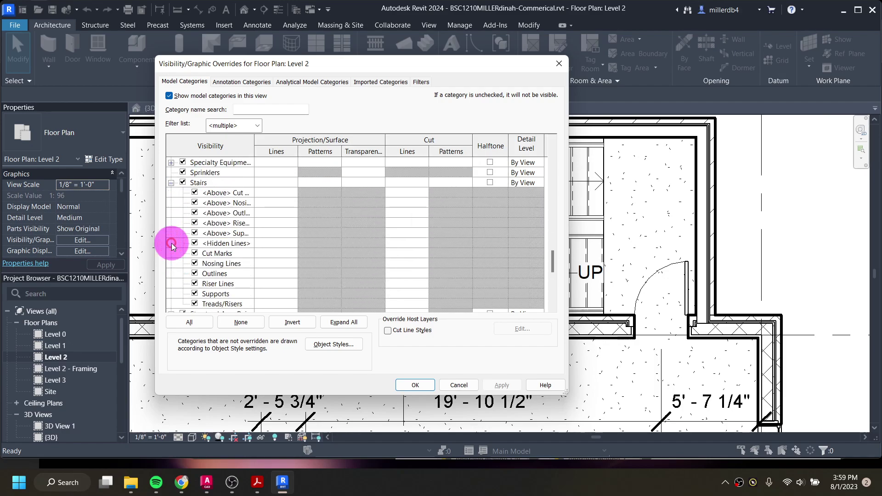
Step: Turn off the stairs' <Above> Cut Marks, <Above> Riser Lines, <Above> Supports and Riser Lines subcategories and accept the overrides
click(194, 194)
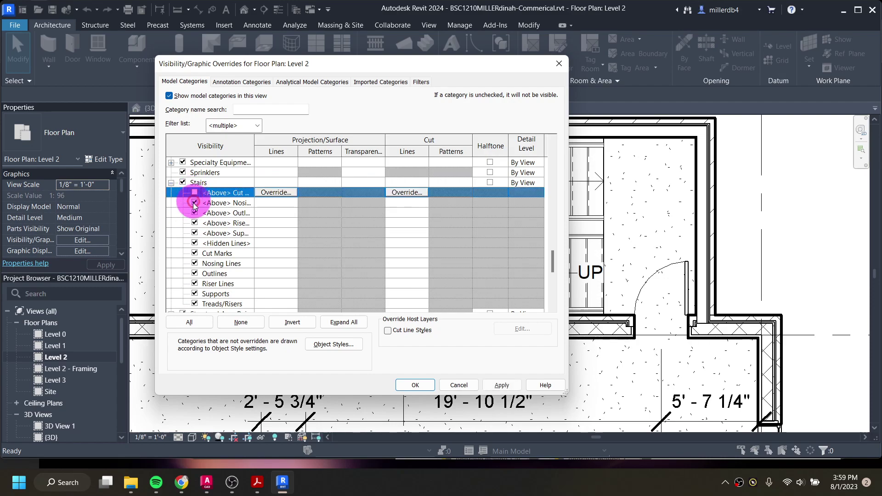
click(195, 223)
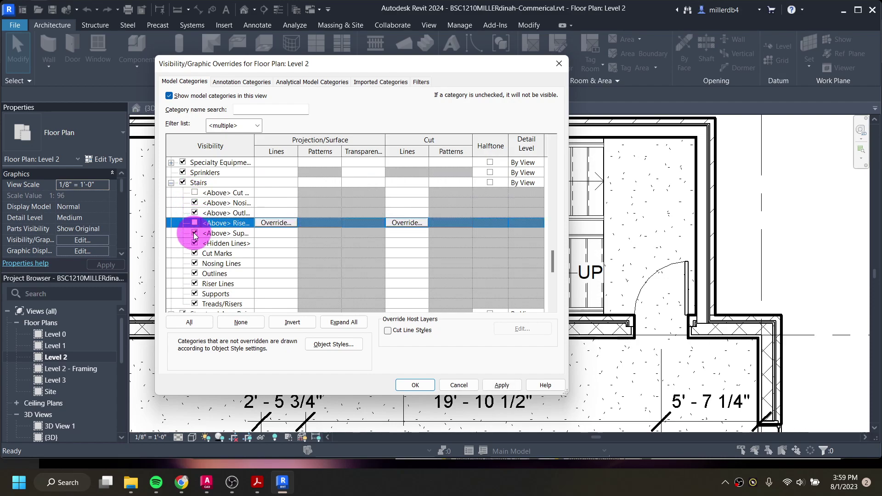
click(194, 233)
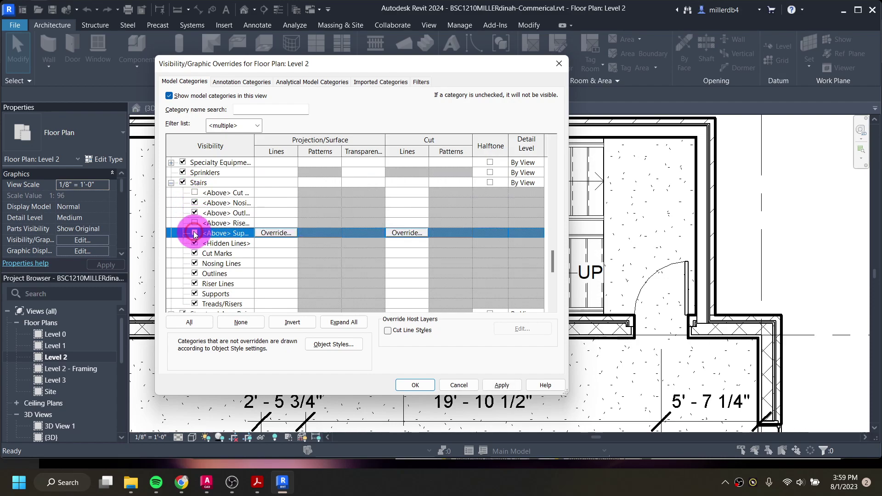
click(195, 284)
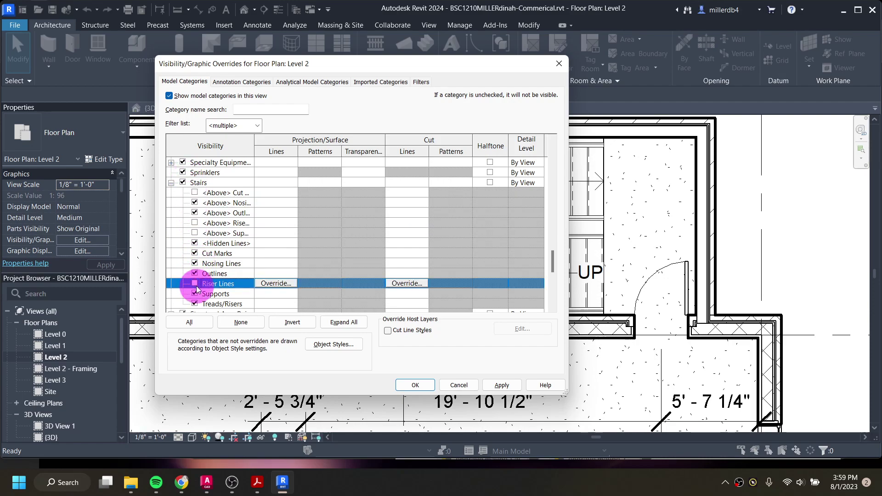
click(502, 385)
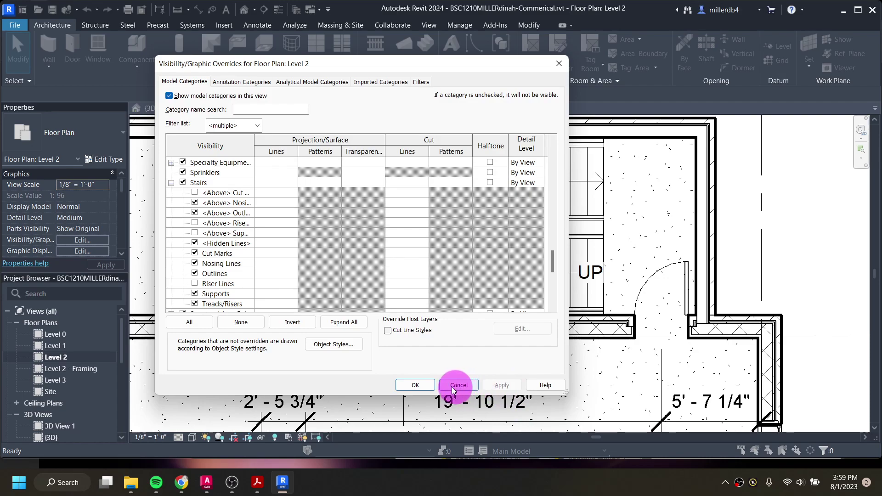
click(423, 388)
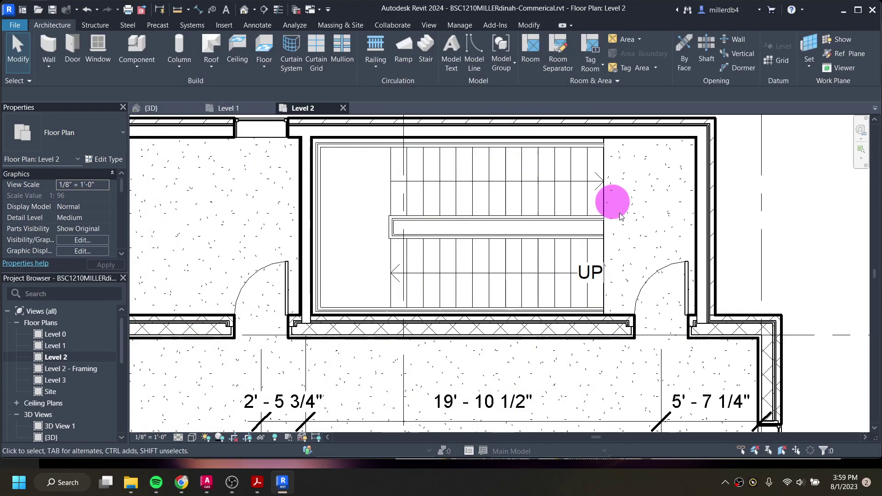
Step: Start a stair from Level 2 to Level 3 and draw its first run, 11'-11" long, over the lower stair's UP run
scroll(620, 243, down, 2)
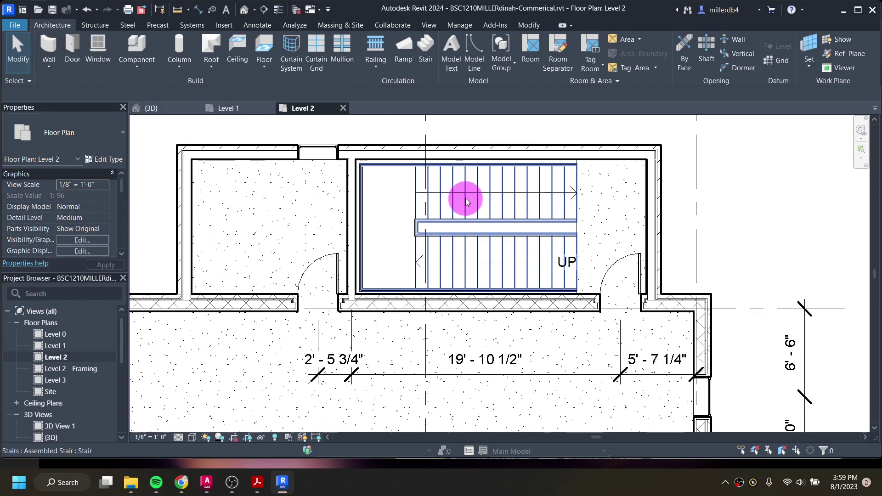
click(426, 48)
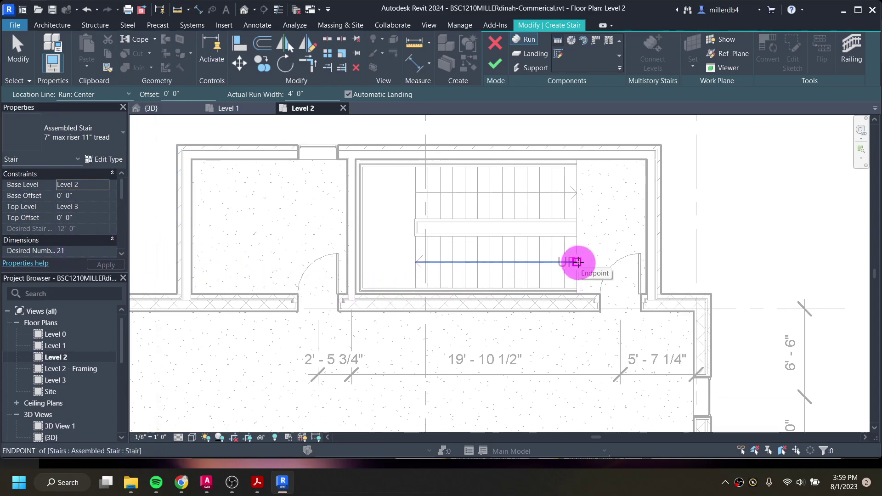
click(577, 262)
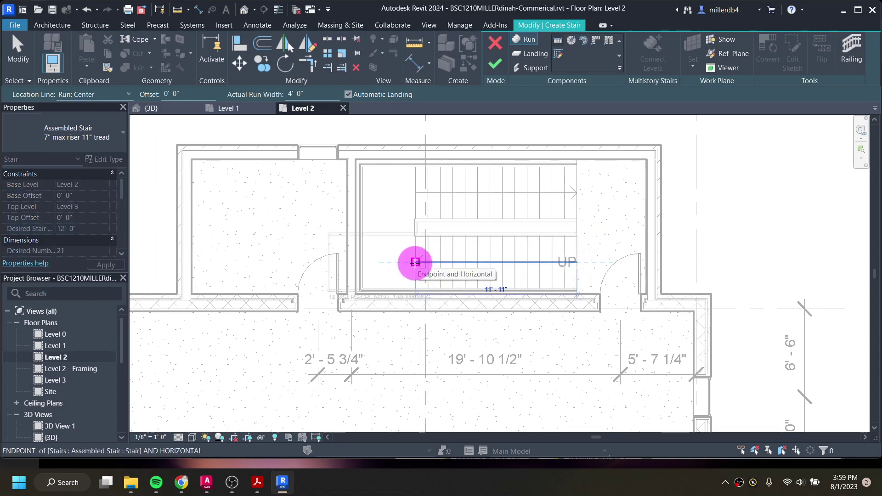
click(415, 262)
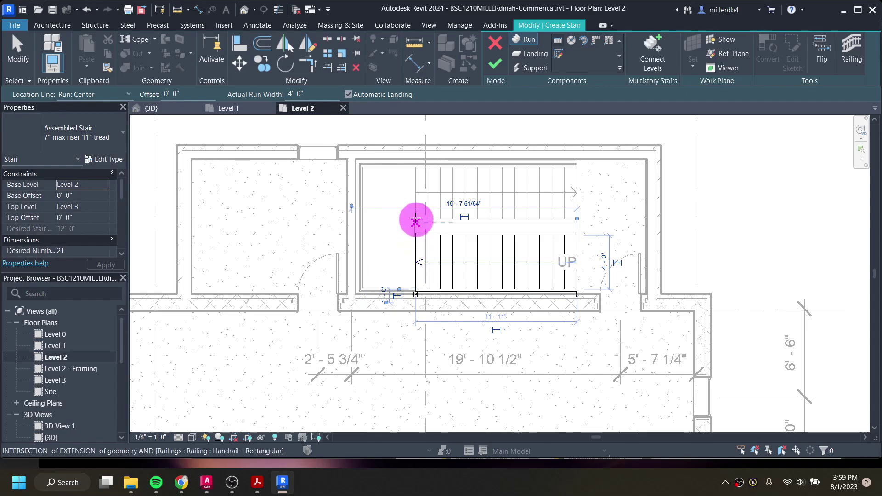
Step: Draw the second run back from the landing with the remaining risers 15 to 21 and finish the Level 2 to Level 3 stair
click(415, 193)
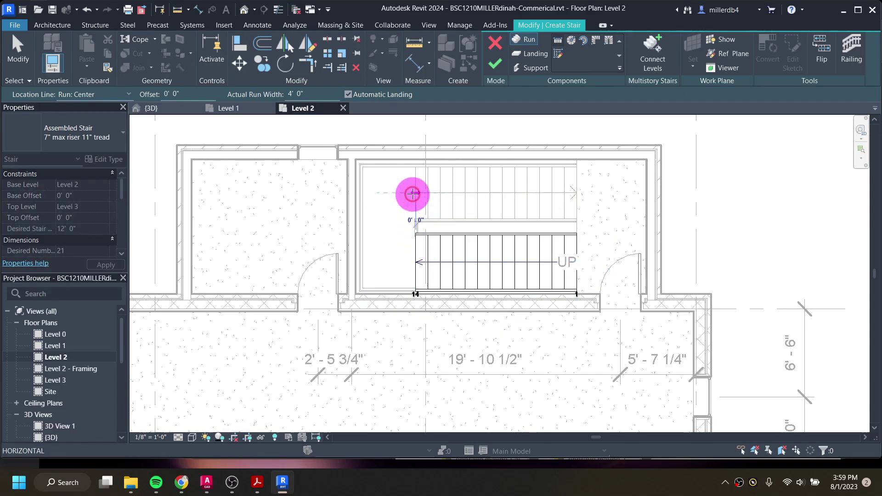
click(551, 196)
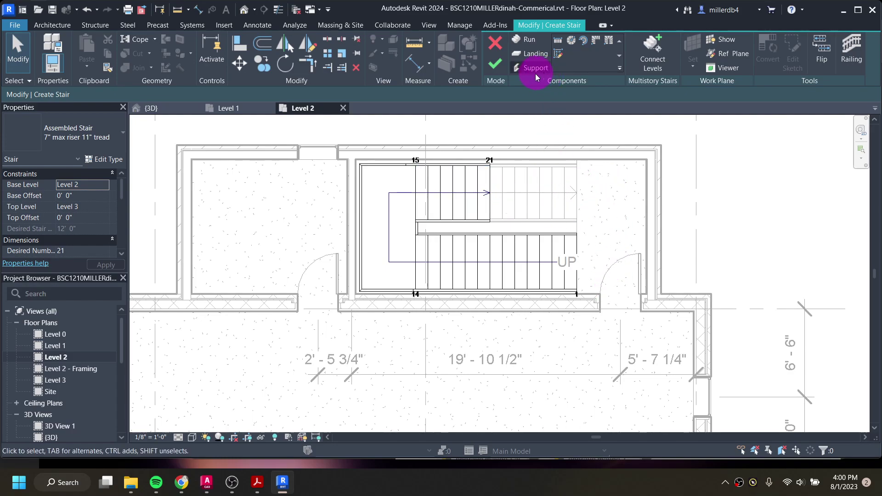
click(495, 65)
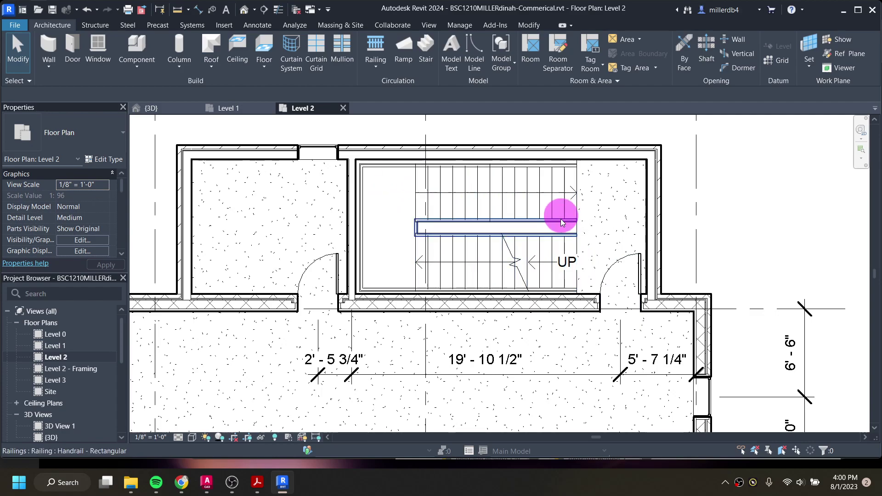
Step: Inspect the new stair and the Level 3 floor above it in the default 3D view, and open the Level 3 floor plan
click(244, 9)
scroll(322, 214, down, 3)
shift+middle_drag(363, 244, 351, 198)
scroll(396, 283, up, 2)
scroll(434, 214, up, 2)
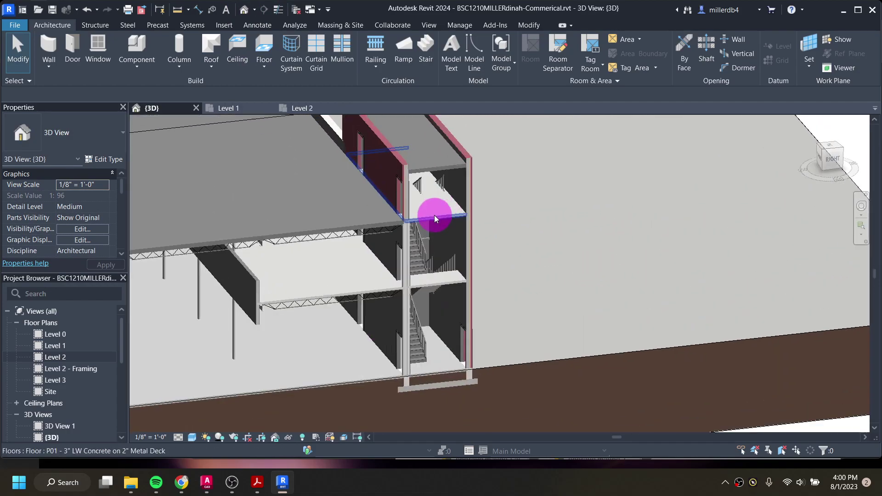
click(428, 218)
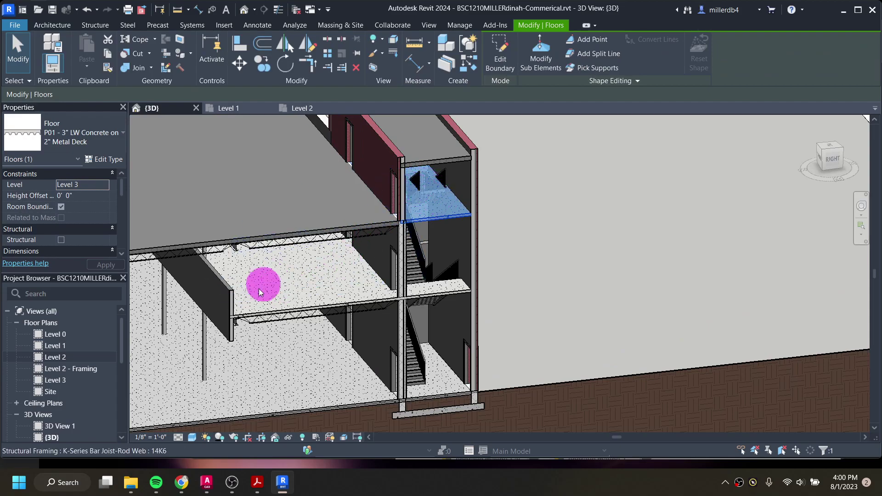
double_click(63, 385)
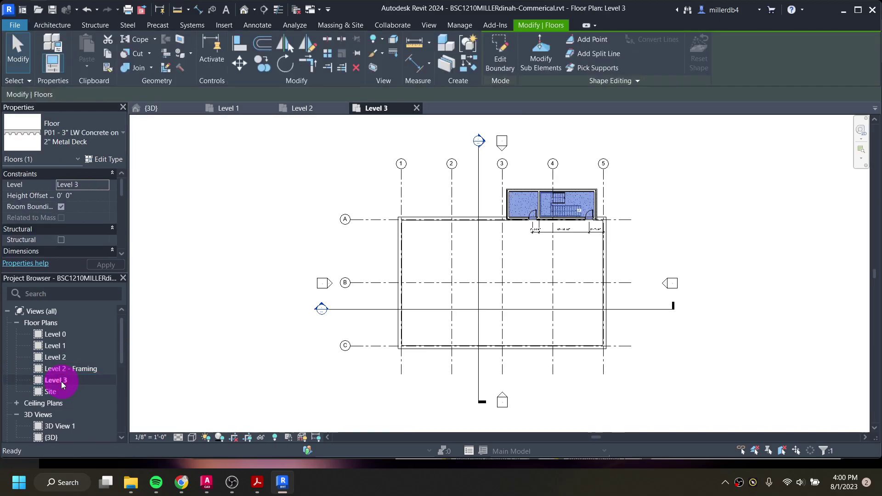
click(597, 136)
middle_drag(608, 164, 554, 218)
scroll(579, 222, up, 2)
scroll(580, 221, up, 1)
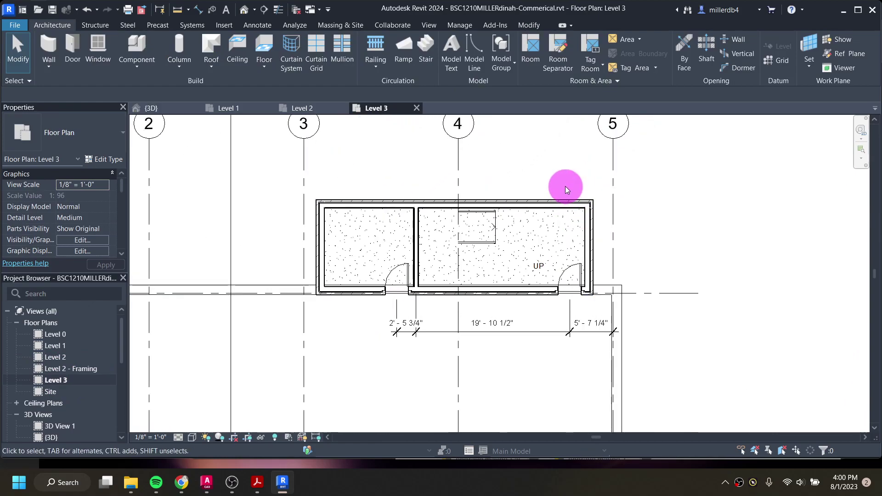
Step: Filter the selection over the stair core down to the Level 3 floor and start editing its boundary
click(545, 223)
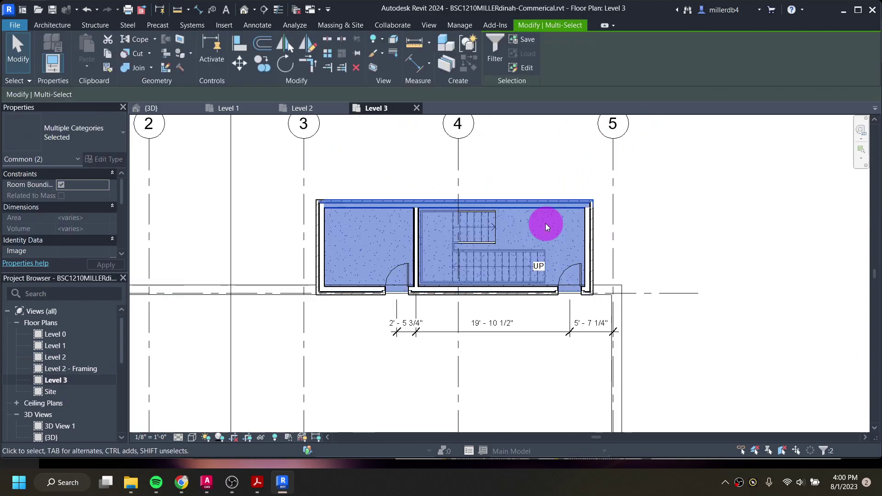
click(491, 49)
click(351, 176)
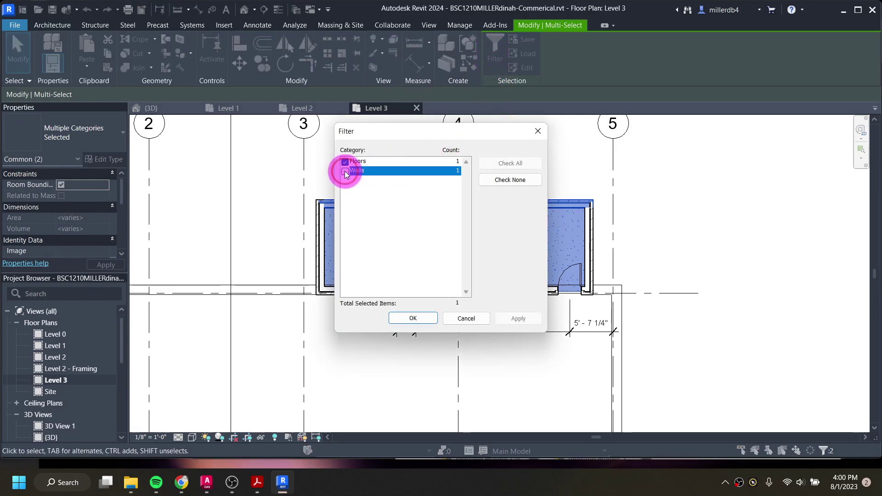
click(414, 319)
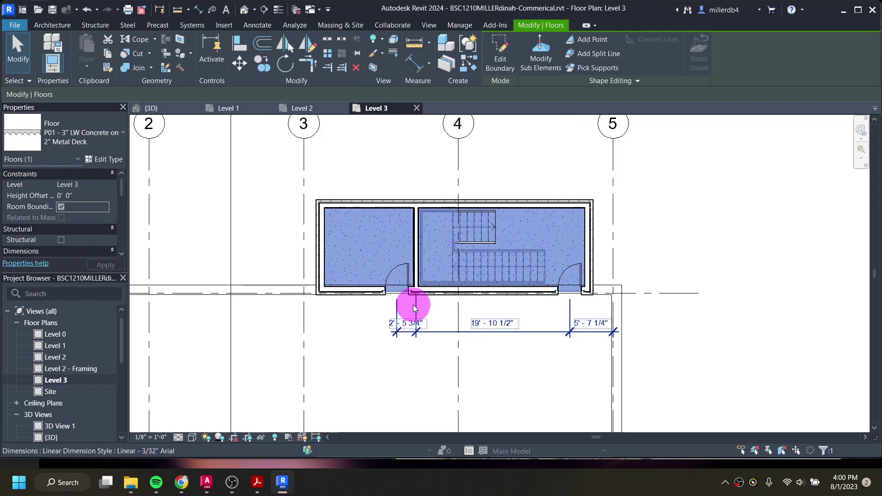
click(492, 64)
scroll(497, 216, up, 4)
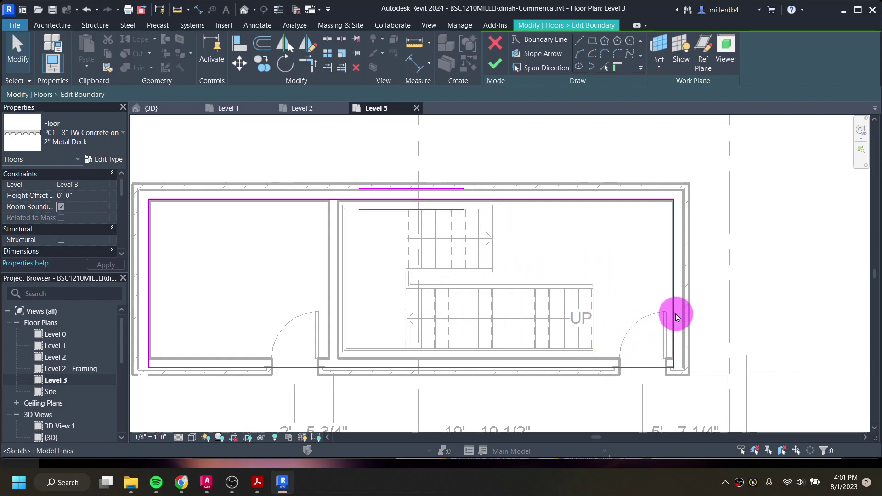
Step: Move the floor sketch's east boundary line to the partition wall so the floor covers only the room beside the stairwell
drag(675, 313, 329, 328)
scroll(337, 327, up, 1)
scroll(331, 328, up, 1)
scroll(327, 325, up, 1)
scroll(327, 326, up, 1)
scroll(335, 333, down, 4)
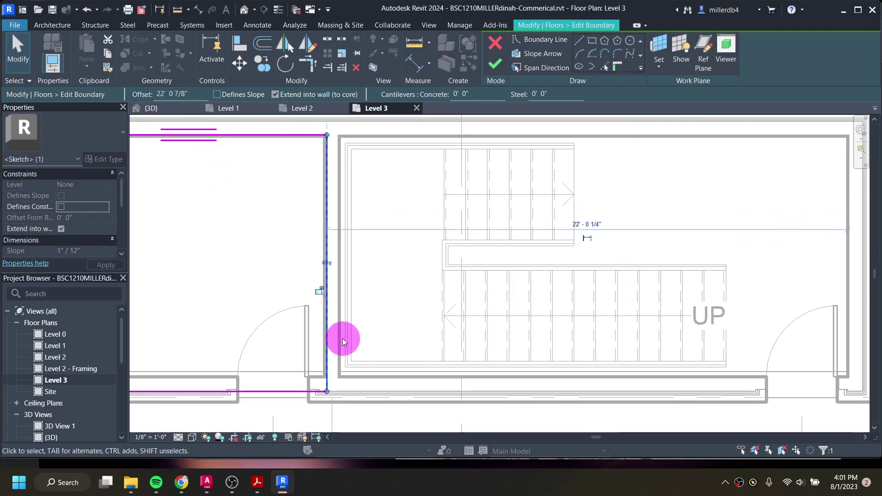
Step: Draw boundary lines from the end corner of the upper run to the exterior wall face and along it to the stairwell's northeast corner
middle_drag(526, 318, 461, 314)
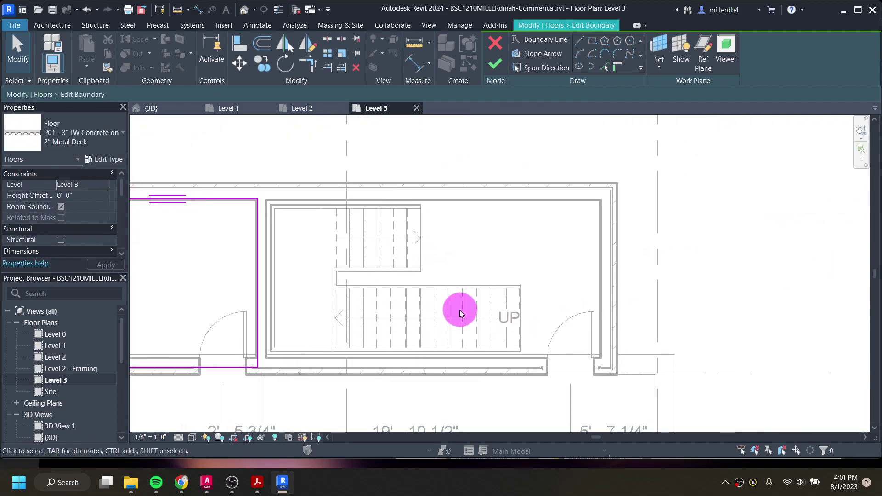
scroll(486, 217, up, 2)
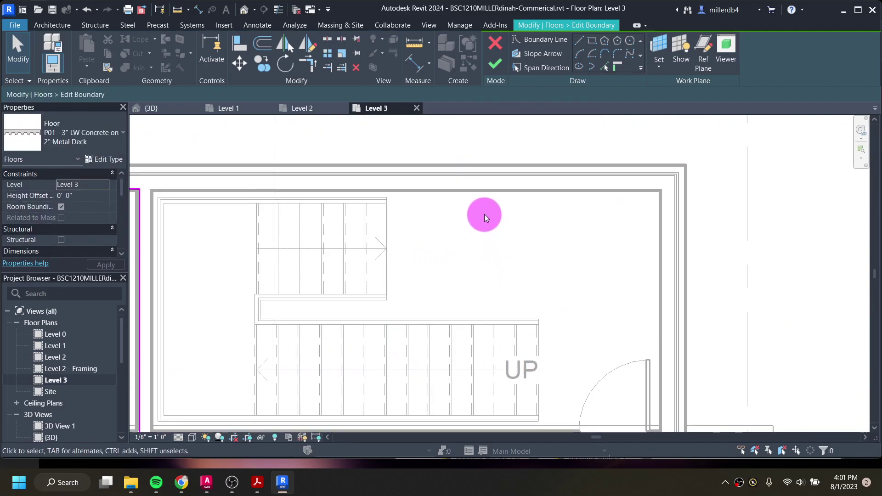
click(579, 41)
scroll(391, 198, up, 2)
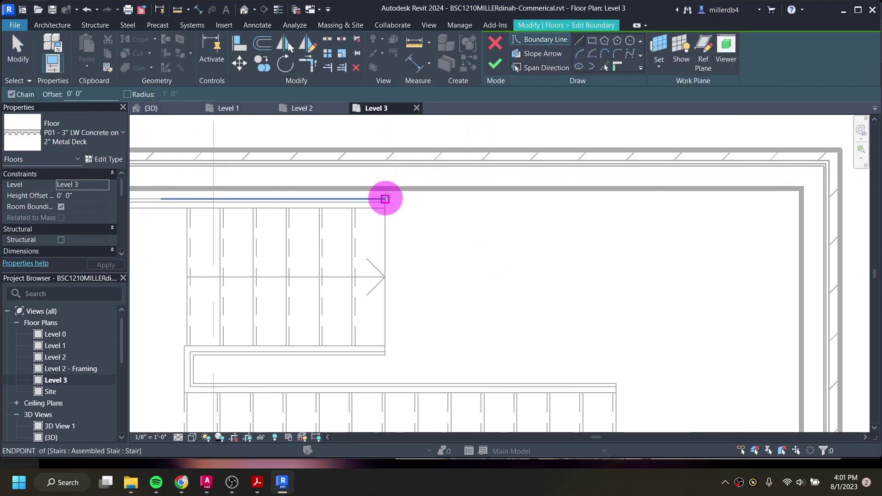
click(385, 199)
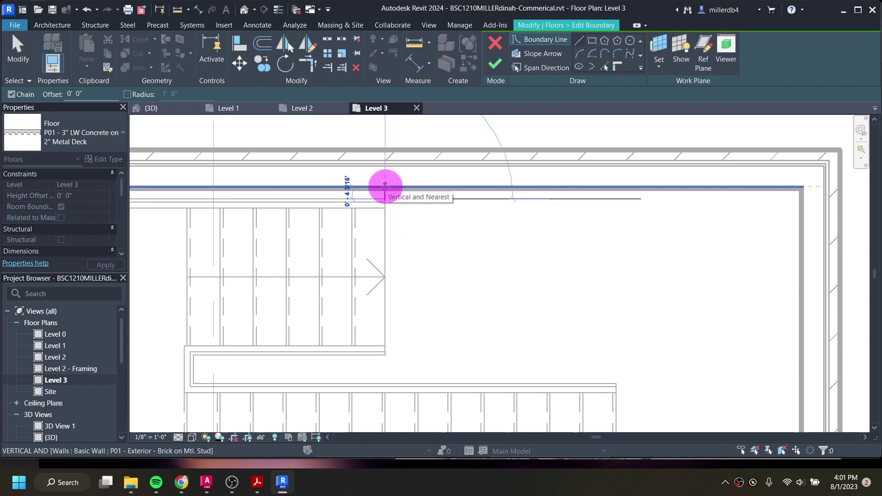
click(385, 187)
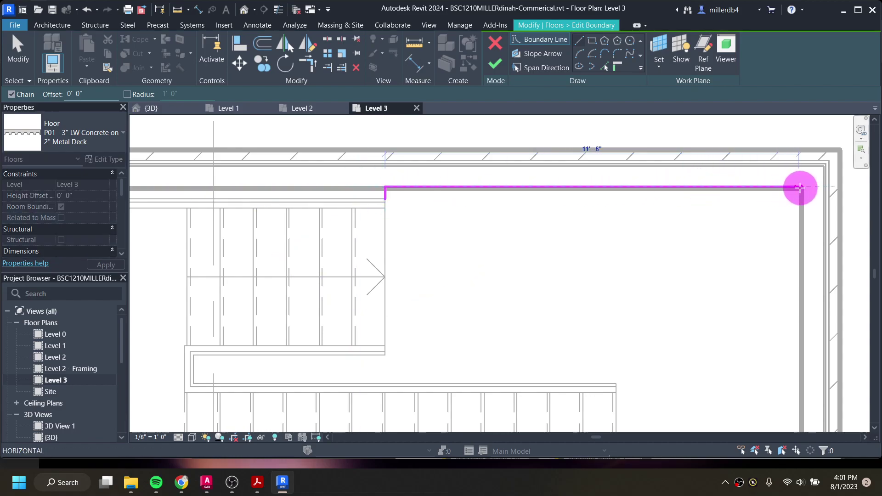
scroll(805, 187, up, 5)
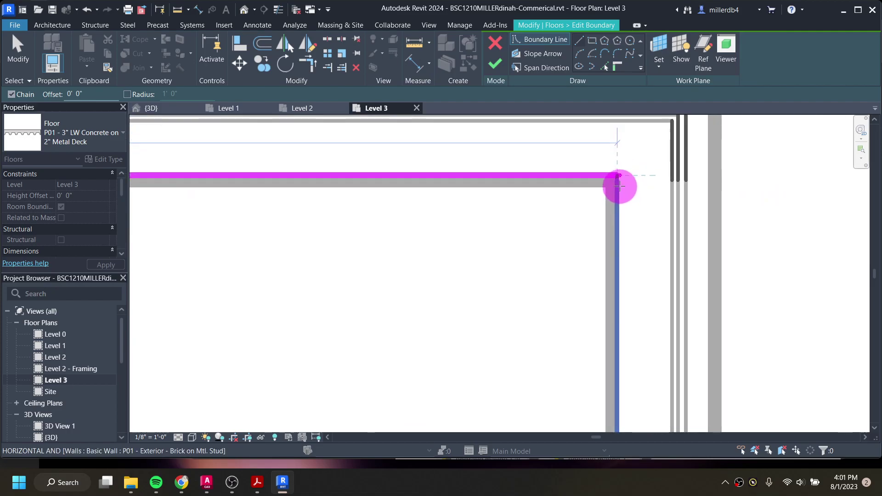
click(618, 176)
Step: Continue the boundary down the east wall to grid A and back west past the door opening, just beyond the lower run's end
scroll(618, 176, down, 4)
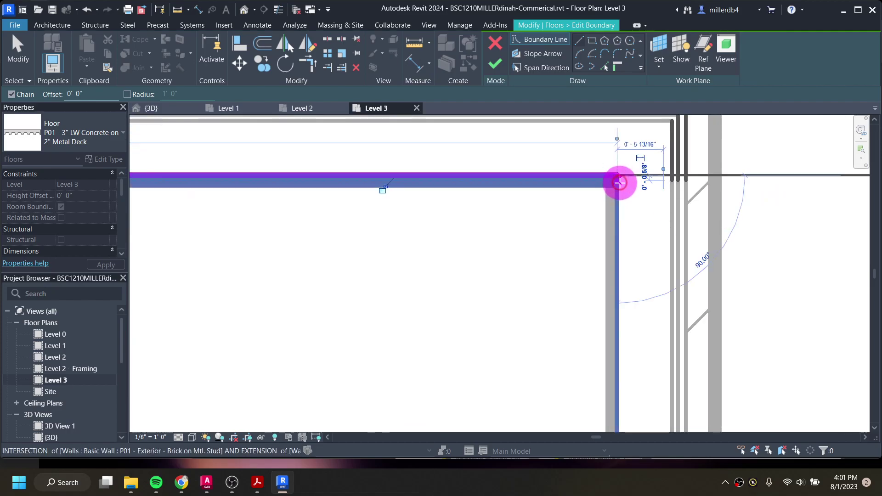
middle_drag(619, 295, 611, 237)
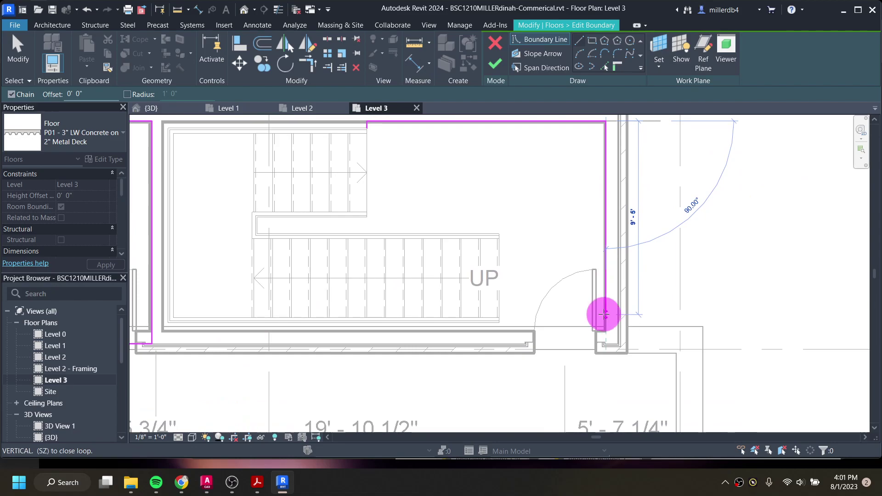
scroll(605, 342, up, 3)
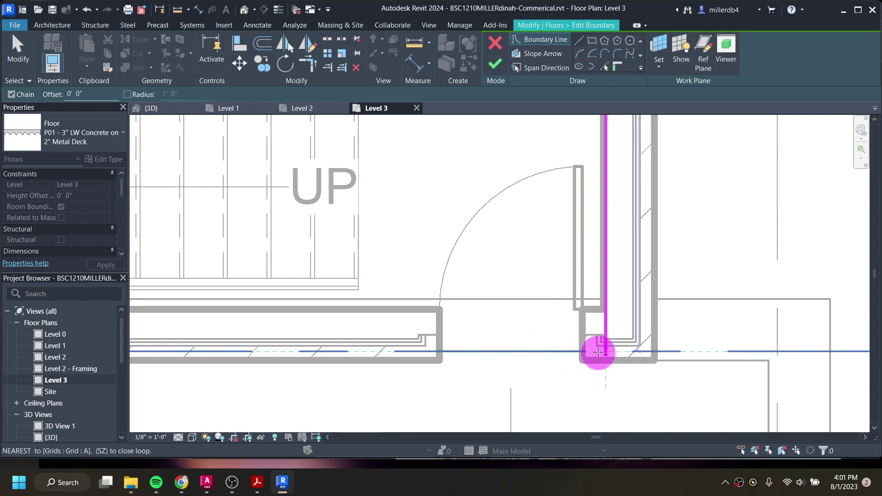
click(606, 351)
scroll(518, 347, down, 2)
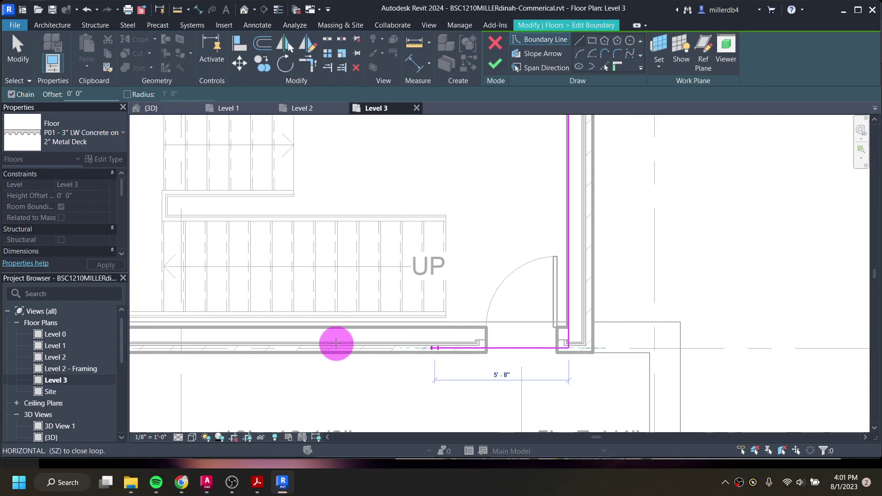
scroll(356, 349, down, 2)
scroll(448, 346, up, 2)
click(435, 347)
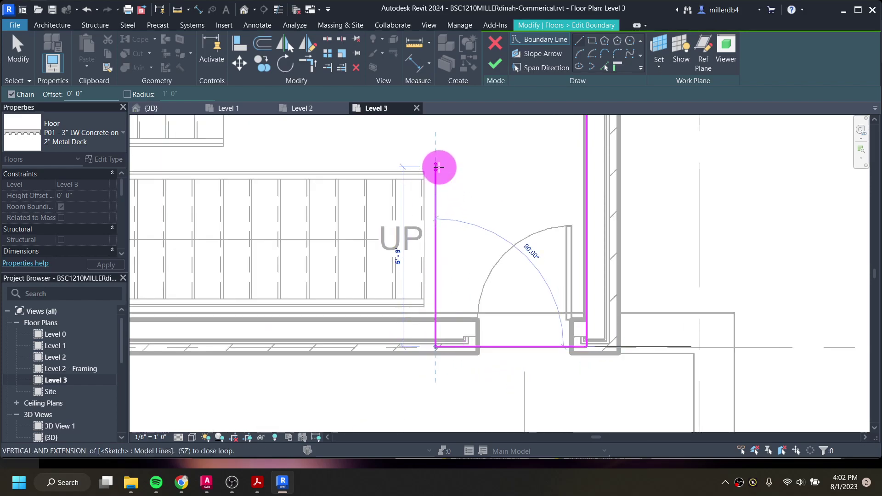
Step: Draw the landing edge about 6'-7" north, west to the upper run's inner corner, and about 3'-11" north along the run's end
middle_drag(436, 157, 437, 204)
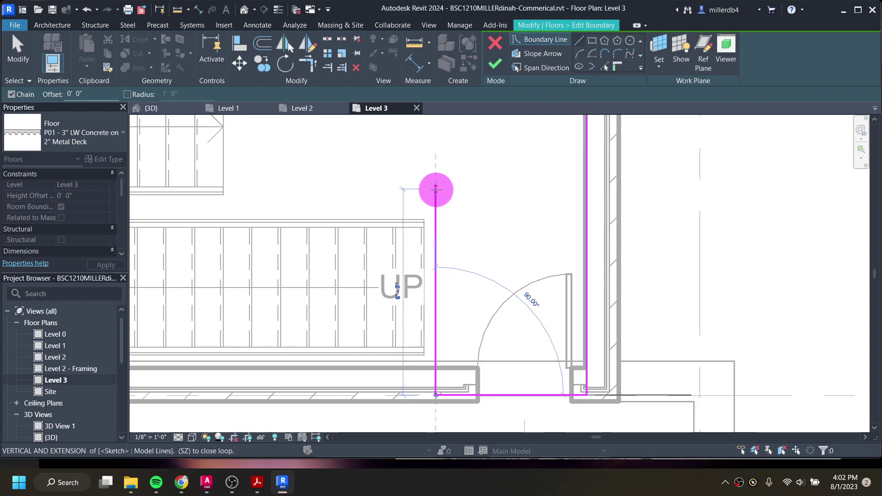
click(436, 189)
scroll(301, 191, down, 2)
middle_drag(302, 191, 399, 253)
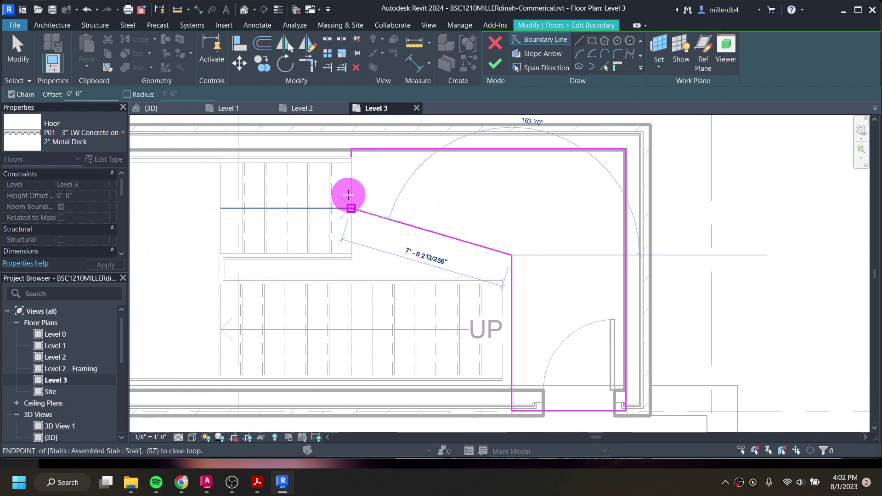
click(351, 255)
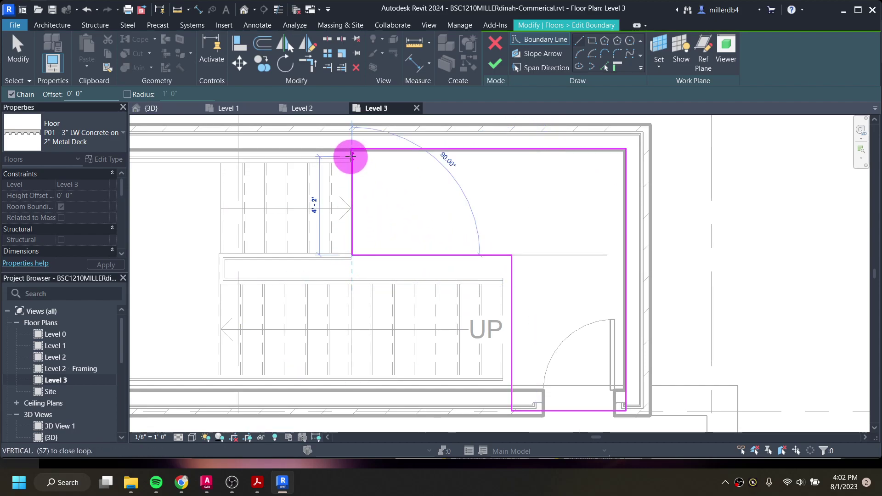
scroll(351, 157, up, 5)
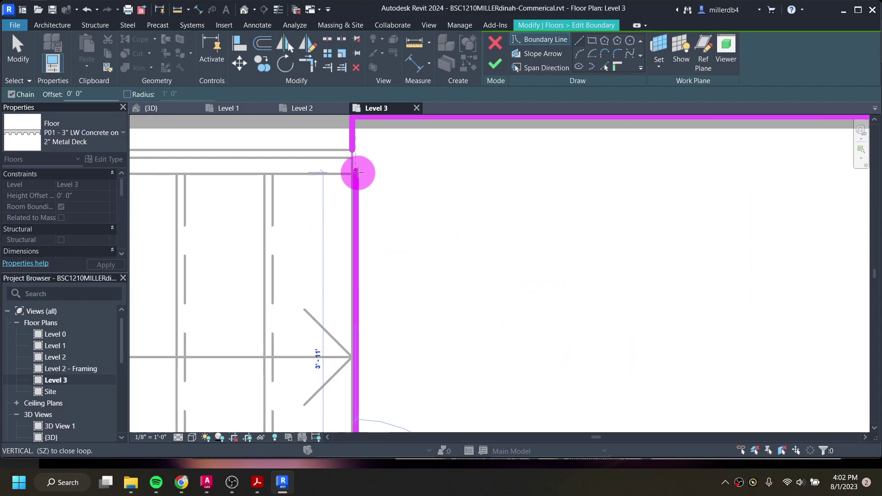
click(358, 173)
scroll(503, 237, down, 5)
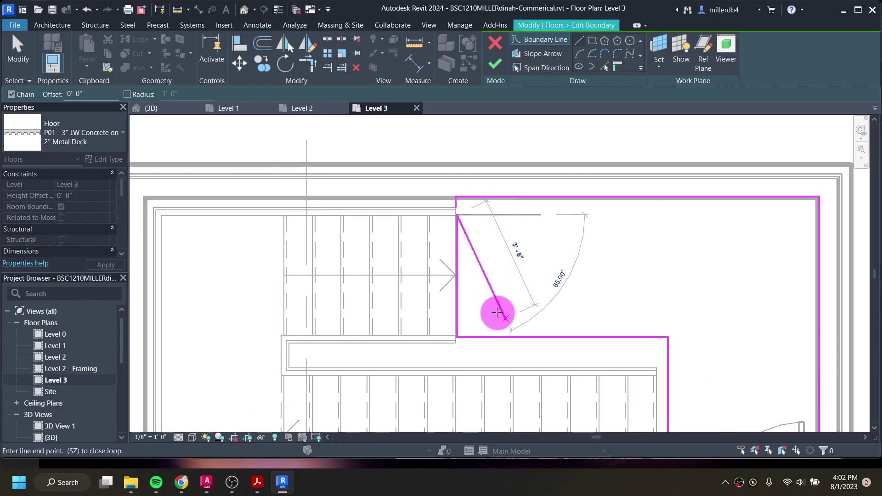
scroll(503, 316, down, 3)
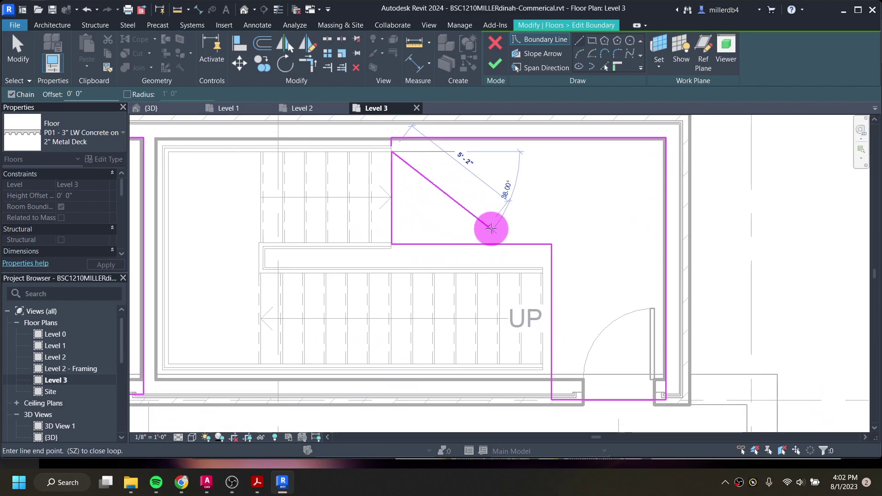
key(Escape)
key(Escape)
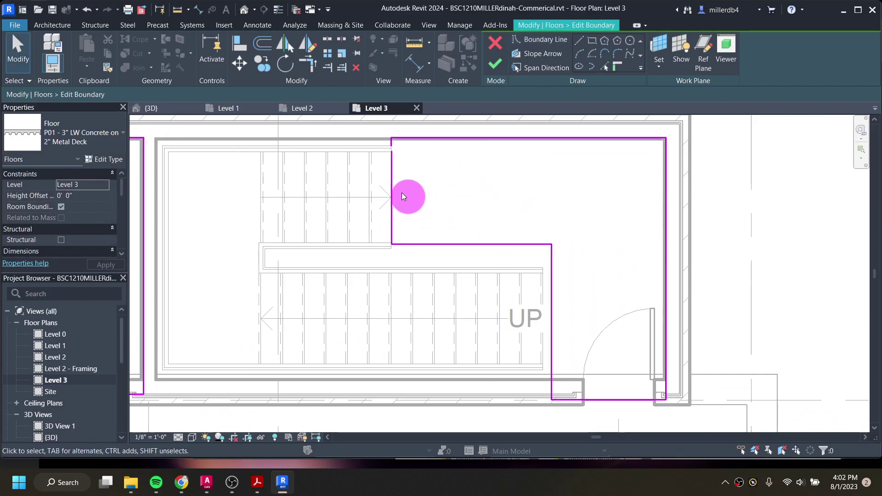
Step: Align the Level 3 floor sketch's north-south boundary line with the end of the upper stair run
scroll(394, 178, up, 3)
middle_drag(440, 194, 483, 229)
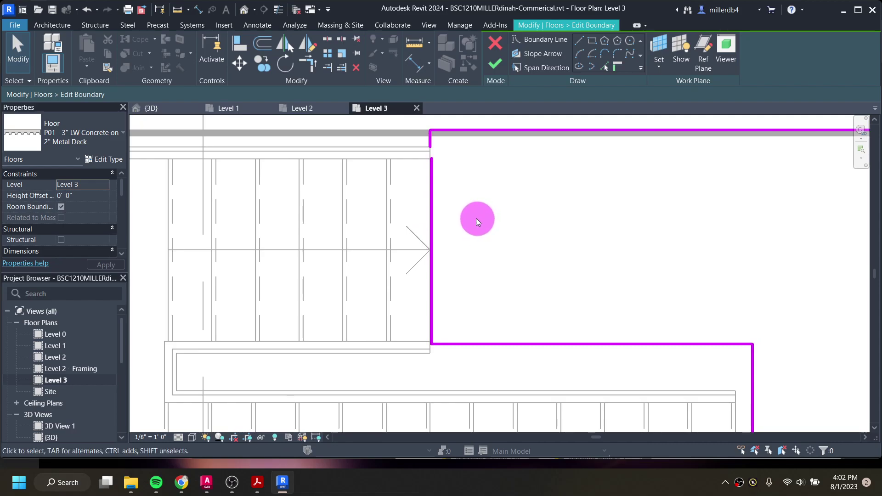
click(242, 43)
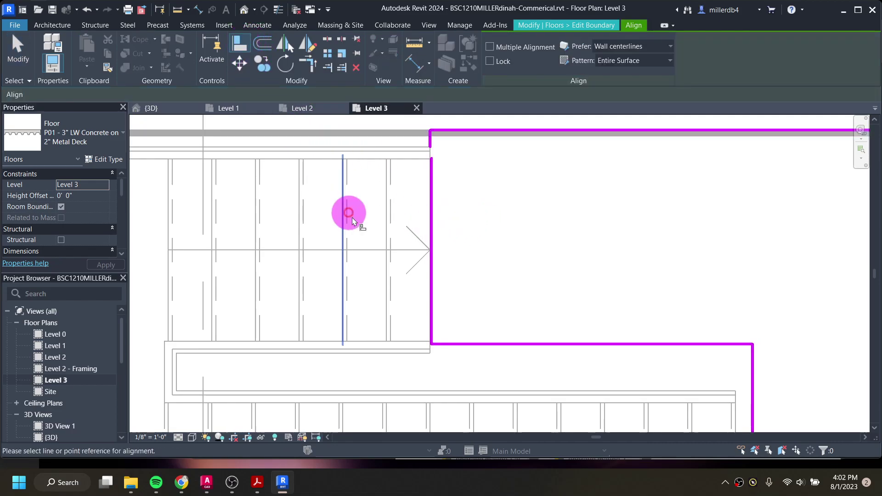
click(435, 173)
scroll(499, 279, down, 2)
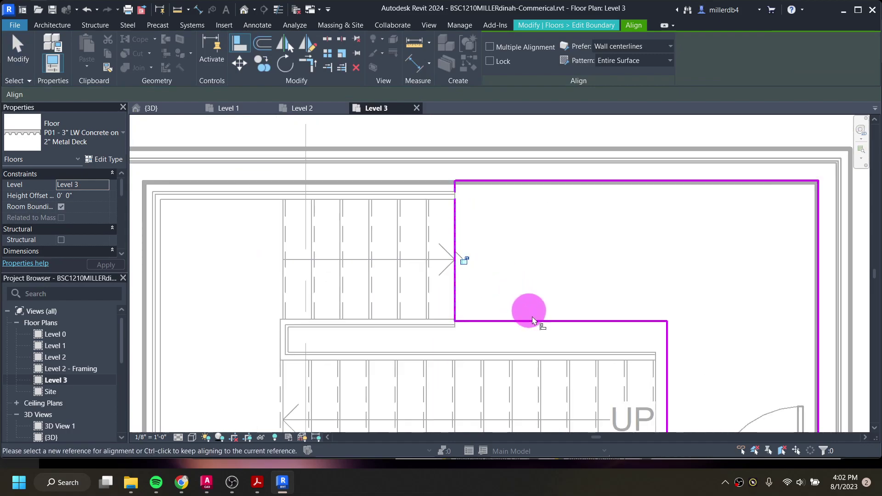
ctrl+scroll(494, 294, down, 1)
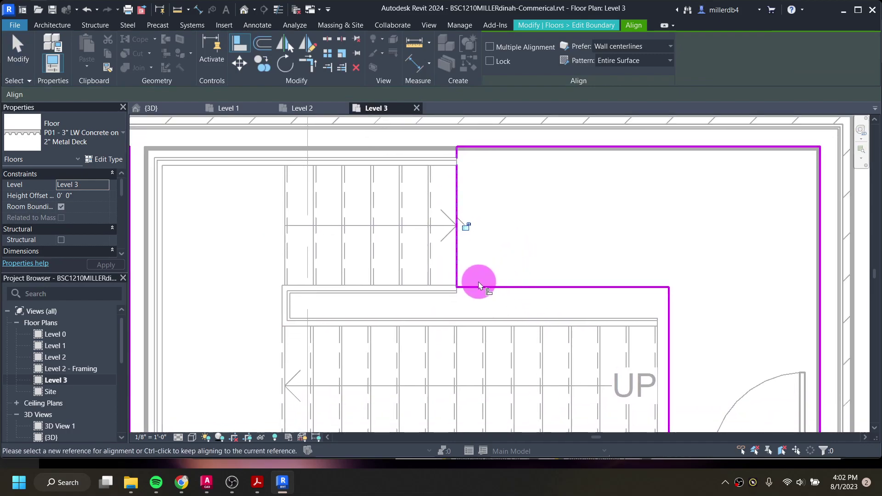
Step: Align the east-west boundary line with the upper run's inner edge and the other north-south line with the lower run's end
click(435, 297)
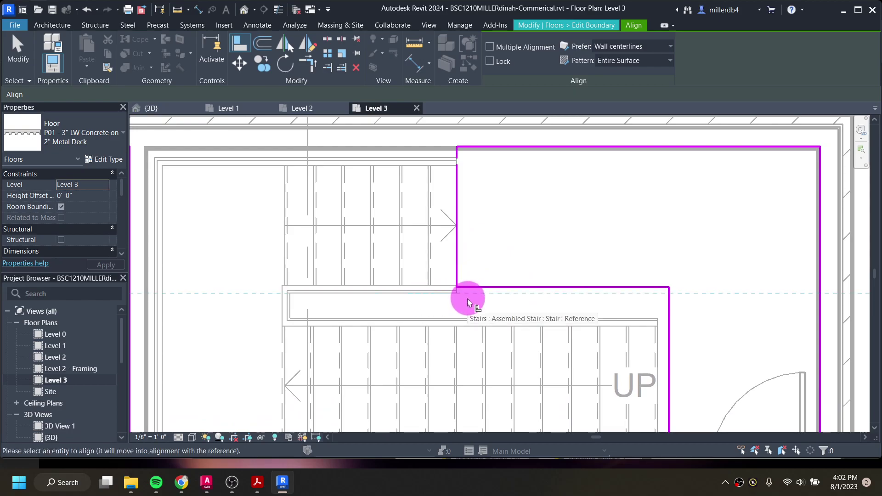
click(498, 287)
middle_drag(497, 324, 461, 265)
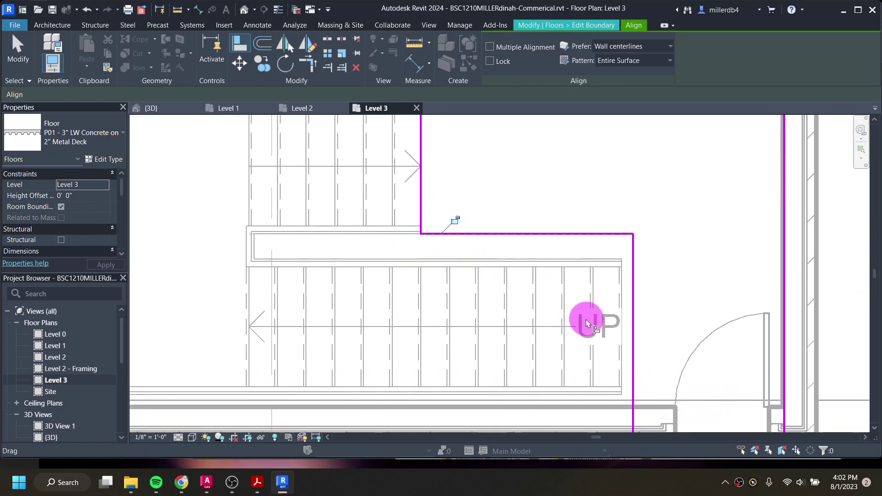
click(624, 354)
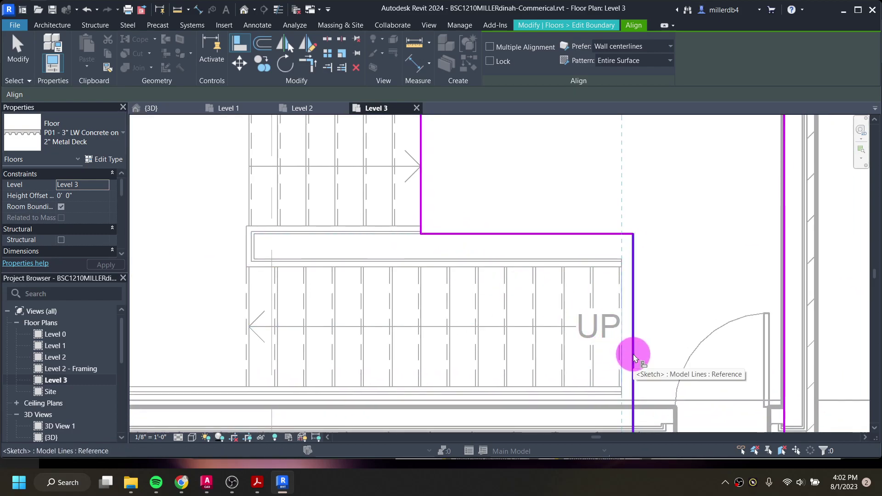
click(633, 358)
scroll(625, 347, down, 1)
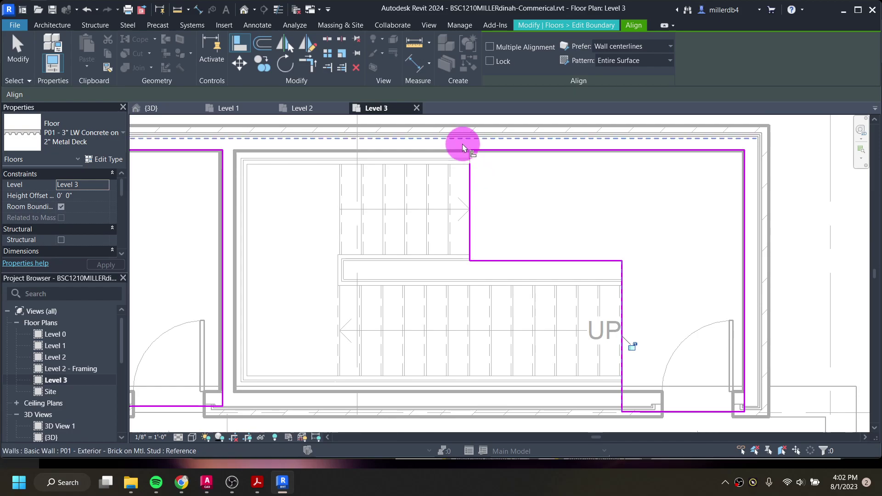
Step: Extend the boundary line at the upper run's end to meet the north boundary line, and finish the floor sketch
scroll(462, 144, up, 1)
key(Escape)
click(471, 177)
drag(472, 166, 472, 156)
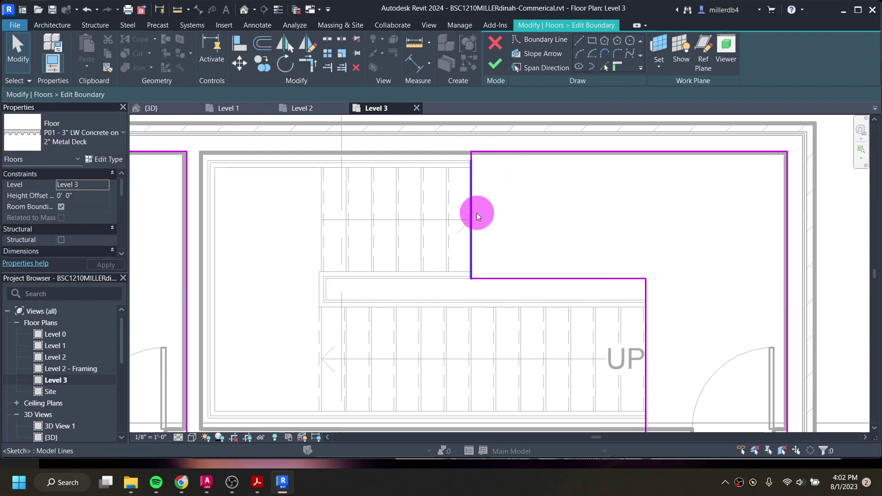
scroll(475, 200, down, 3)
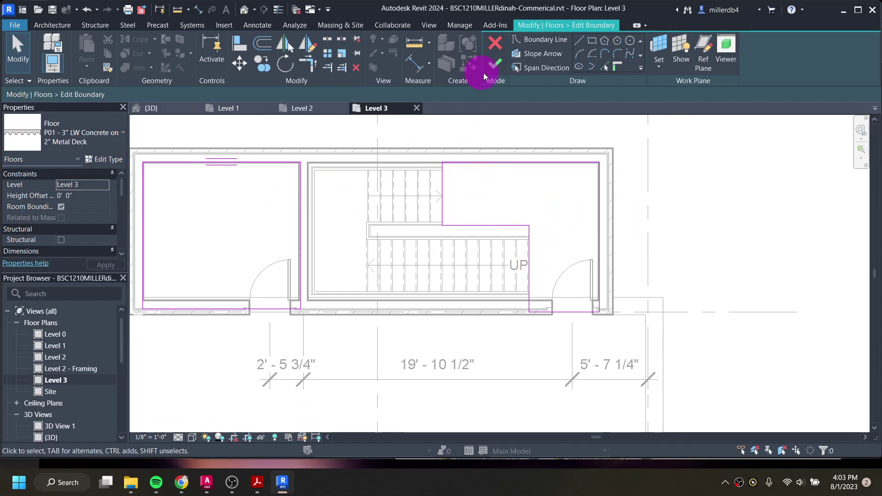
click(494, 67)
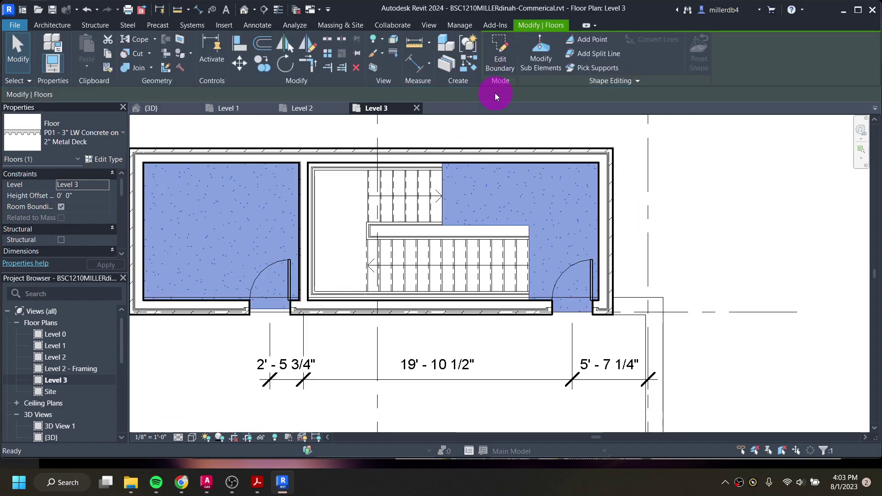
Step: Inspect the Level 3 landing and stair opening in the 3D view, and return to the Level 3 plan
click(243, 10)
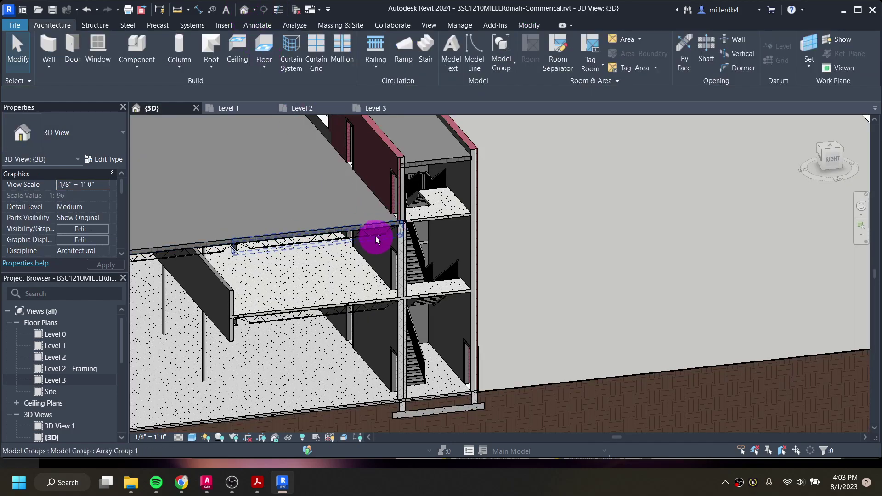
scroll(377, 236, up, 5)
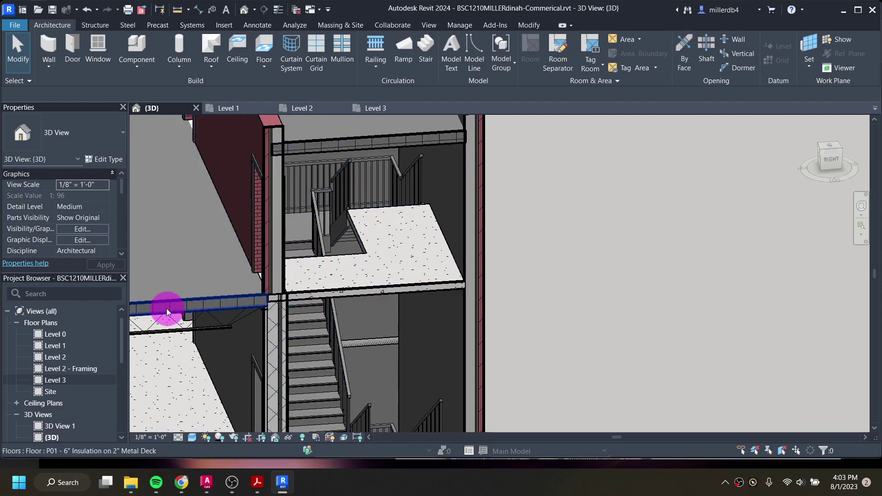
double_click(57, 381)
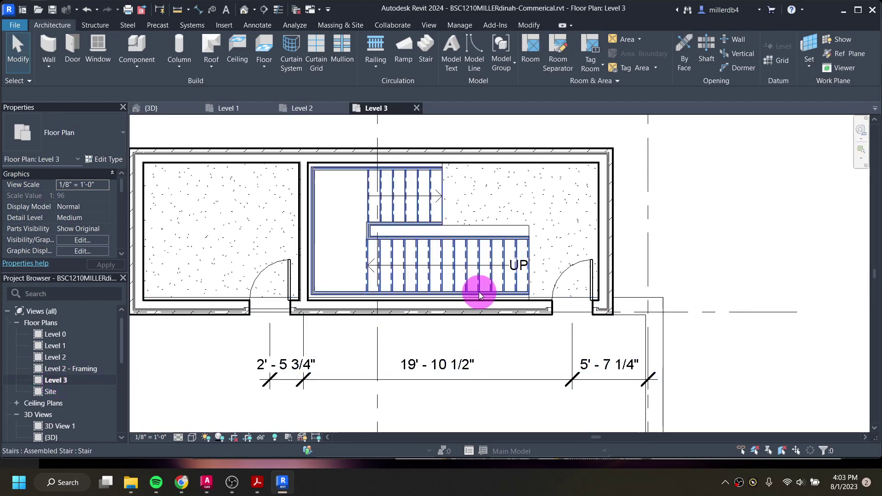
Step: Sketch a Handrail - Rectangular railing path 6'-6" east from the upper run's inner corner and about 5'-8" south to the wall
click(375, 46)
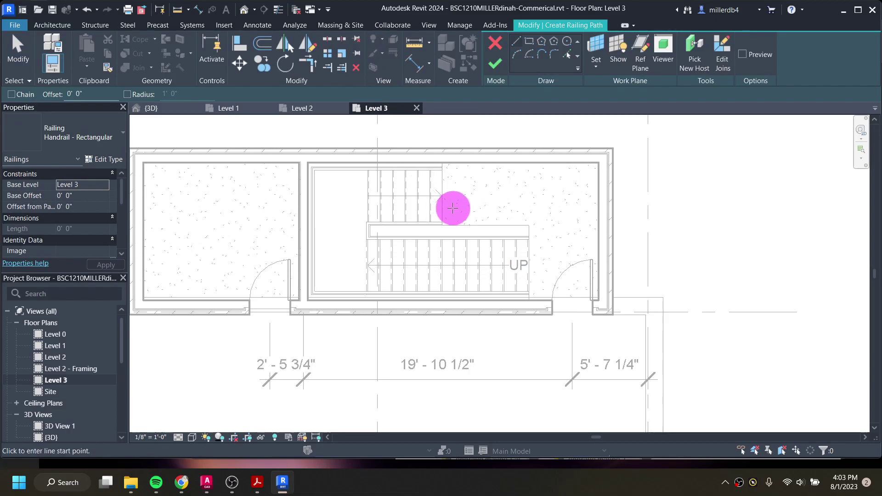
scroll(448, 224, up, 3)
click(439, 223)
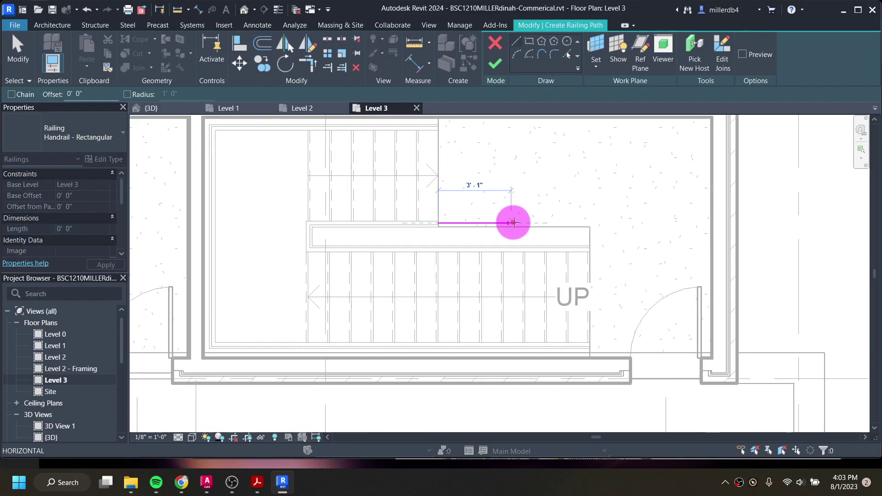
click(591, 223)
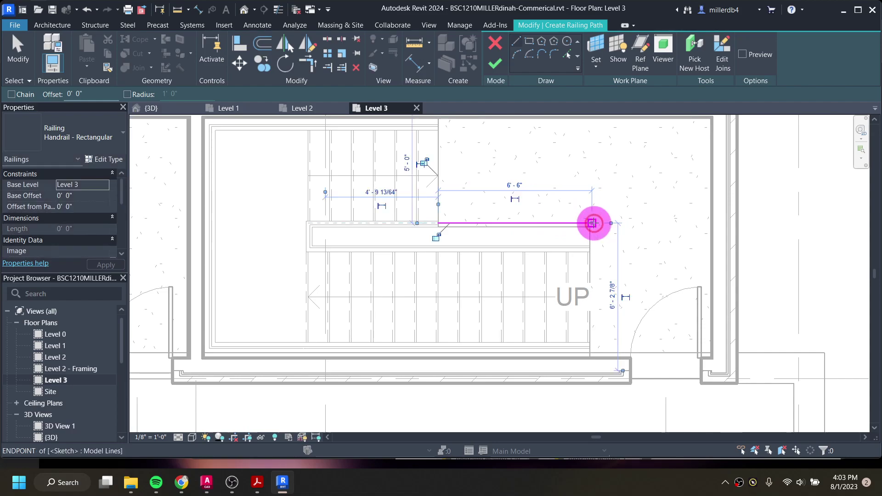
click(592, 223)
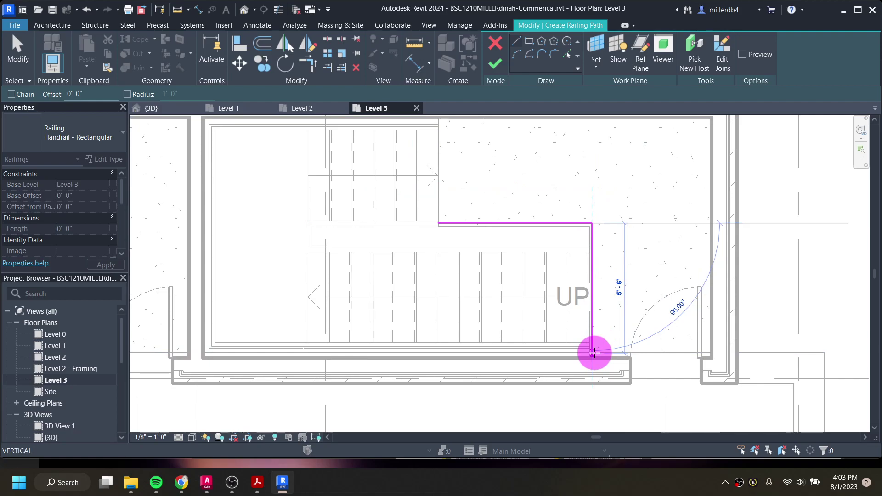
scroll(592, 352, up, 3)
click(590, 363)
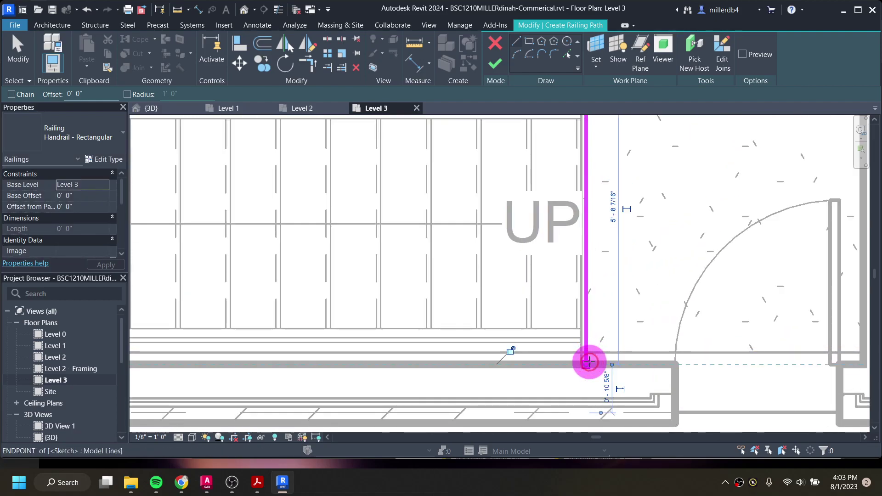
scroll(588, 360, down, 3)
key(Escape)
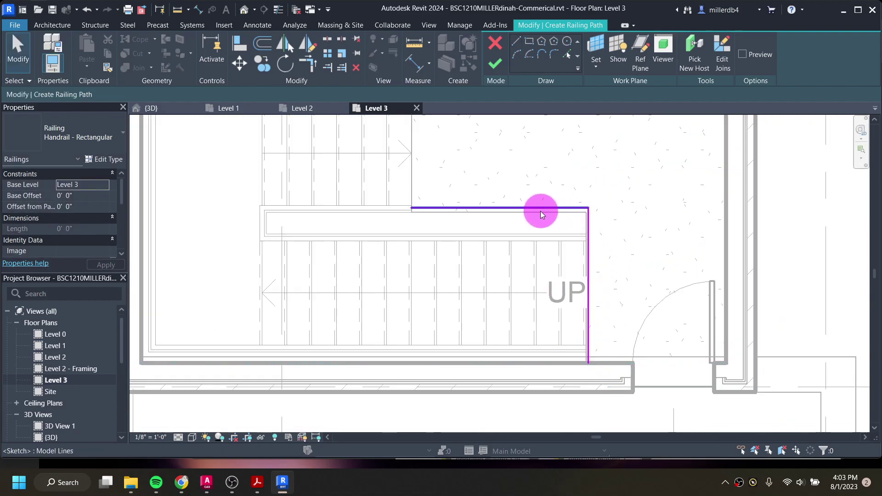
Step: Nudge the railing path's north-south segment slightly east, finish the railing, and flip it to the other side of the path
click(540, 210)
scroll(516, 222, up, 2)
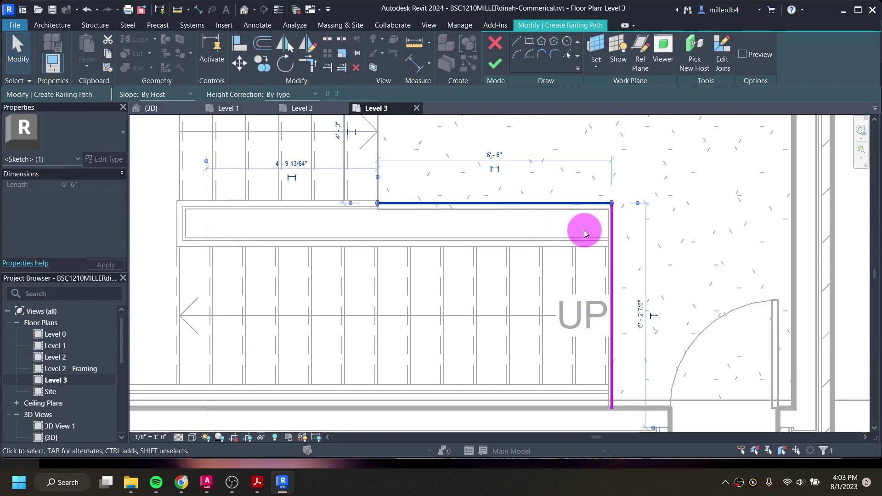
scroll(344, 203, down, 2)
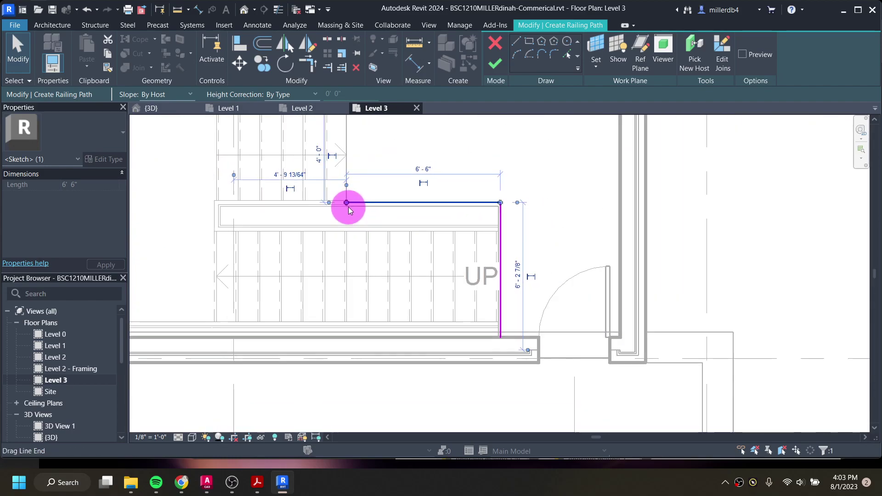
scroll(532, 321, up, 2)
click(483, 325)
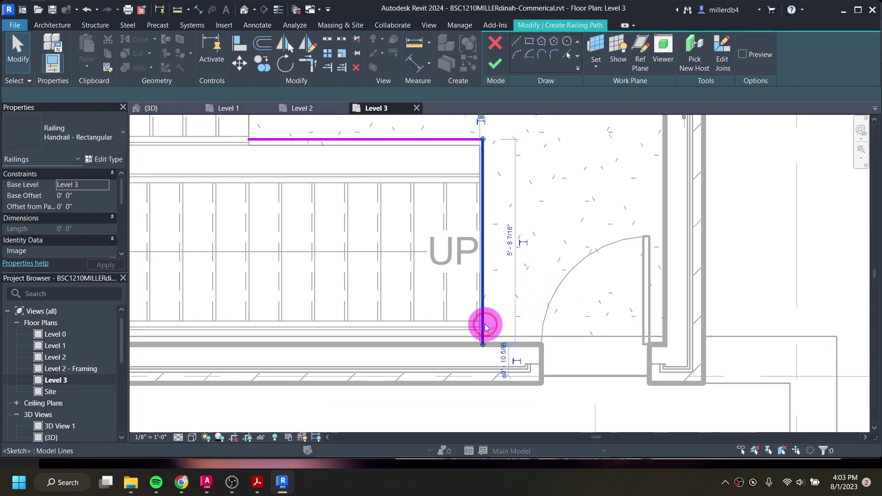
key(Right)
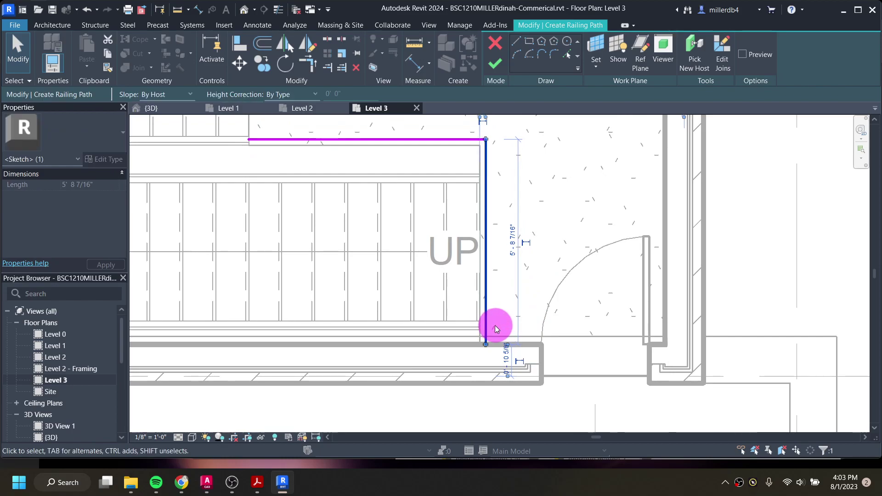
scroll(481, 252, up, 1)
scroll(490, 272, down, 2)
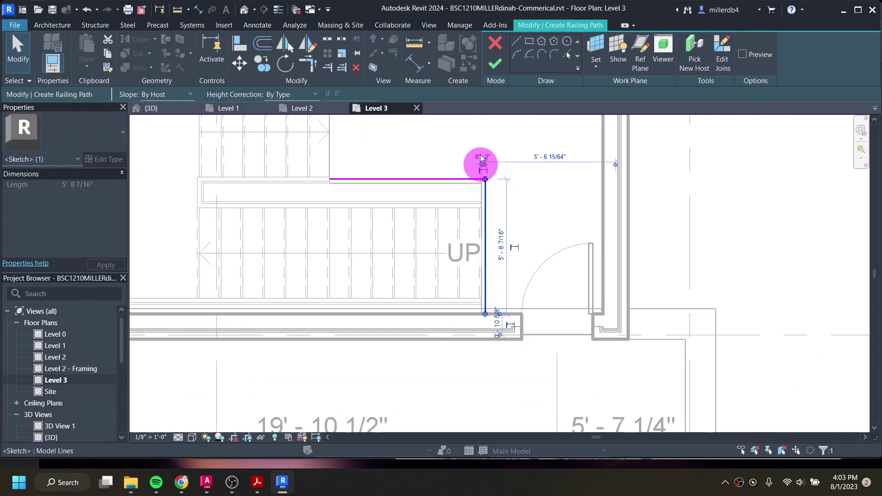
click(495, 63)
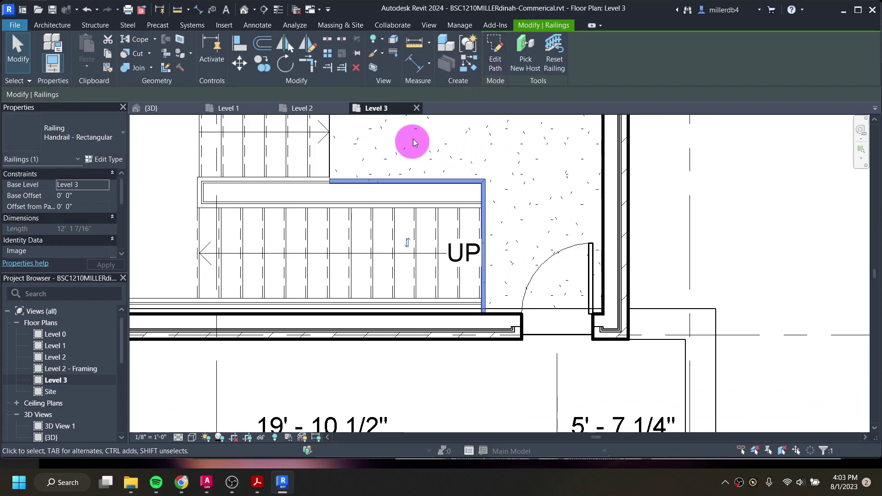
click(406, 243)
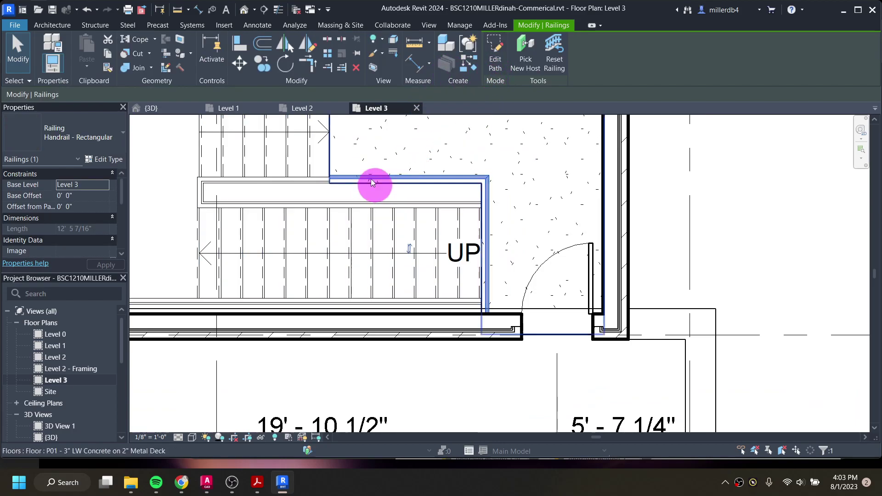
Step: Edit the Level 3 railing's path and delete both of its existing sketch lines
click(495, 49)
scroll(341, 179, up, 4)
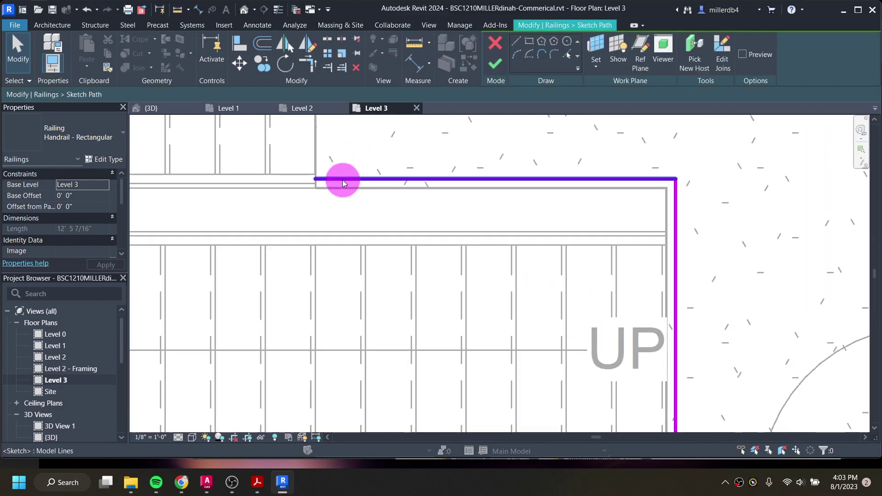
click(344, 180)
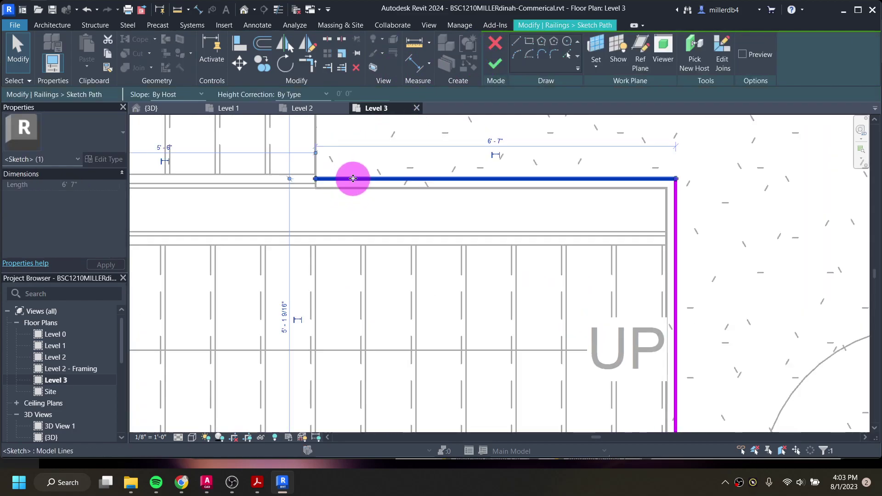
key(Delete)
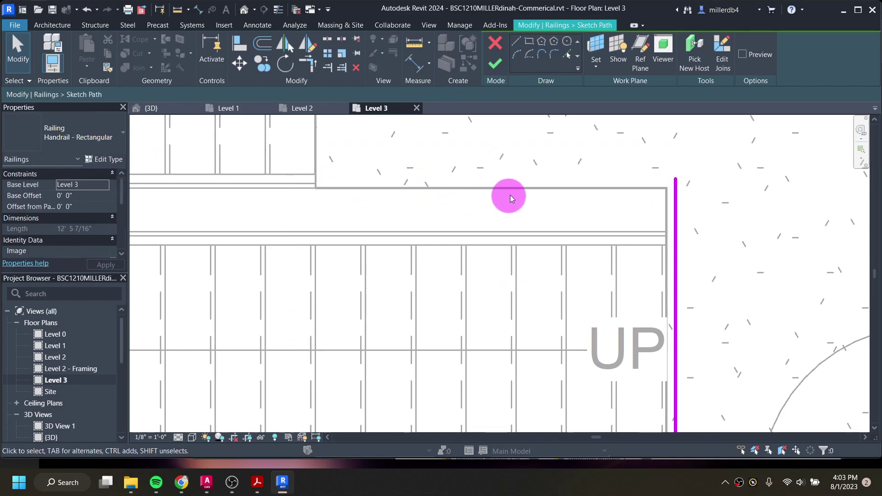
click(676, 222)
key(Delete)
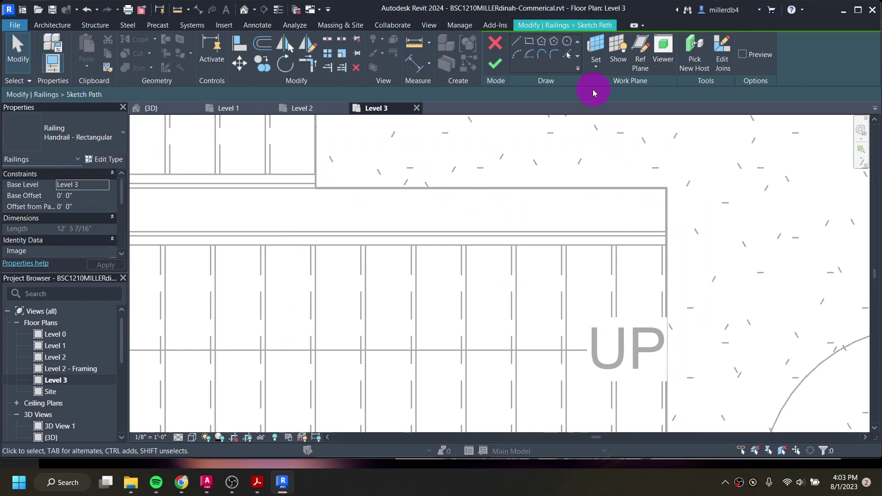
Step: Create the new railing path by picking the floor's two edges along the stair opening, with a 0 offset
click(570, 57)
click(586, 188)
click(667, 209)
scroll(666, 204, down, 4)
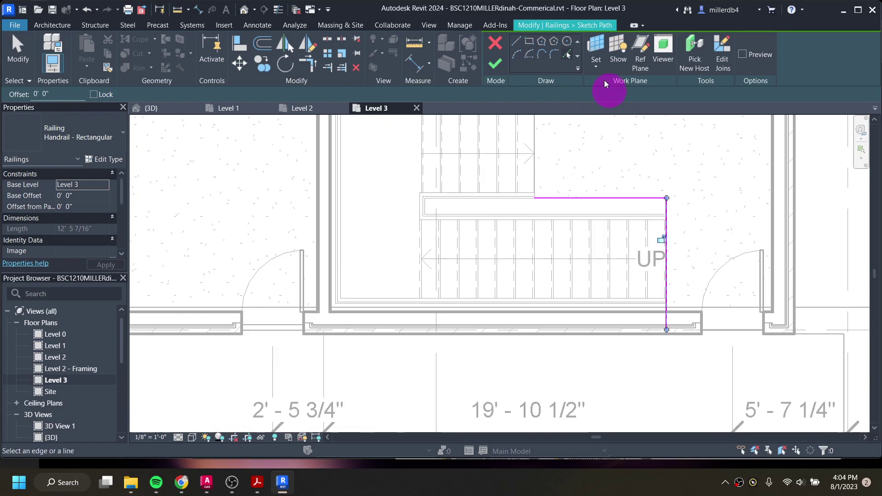
Step: Shorten the railing path's south end to the stairwell wall, finish the path, and flip the railing to the stair side
drag(673, 329, 667, 308)
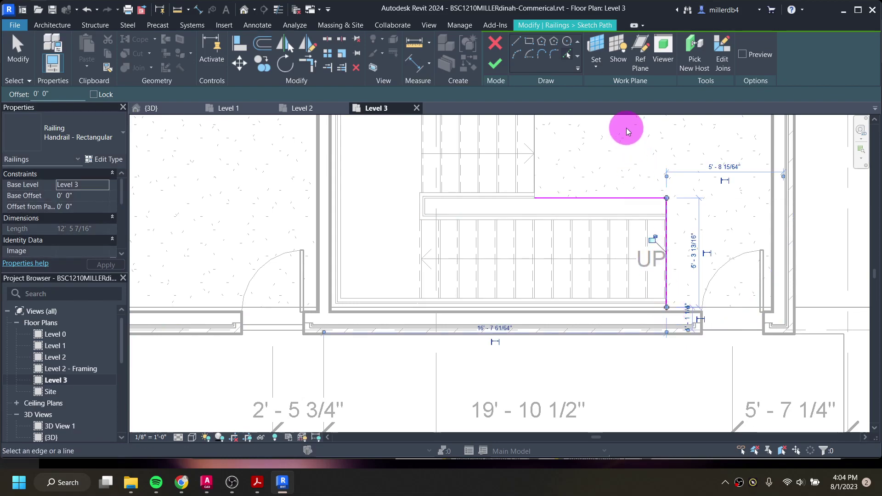
click(501, 64)
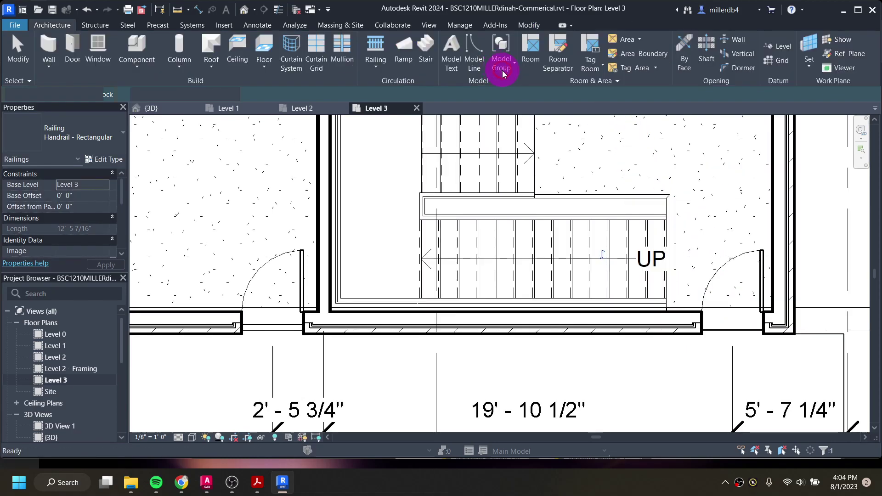
click(602, 255)
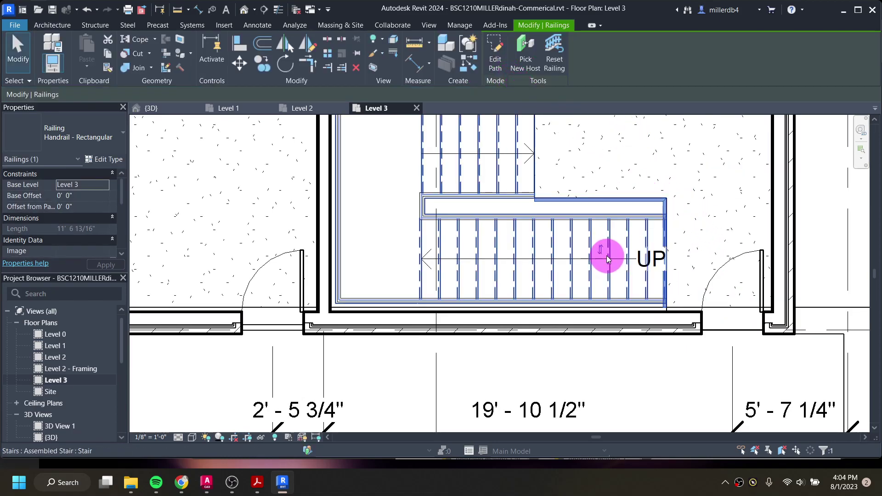
Step: Edit the Level 3 railing's path, shift its north-south segment slightly east off the stair opening's edge, and finish the path
scroll(575, 202, up, 2)
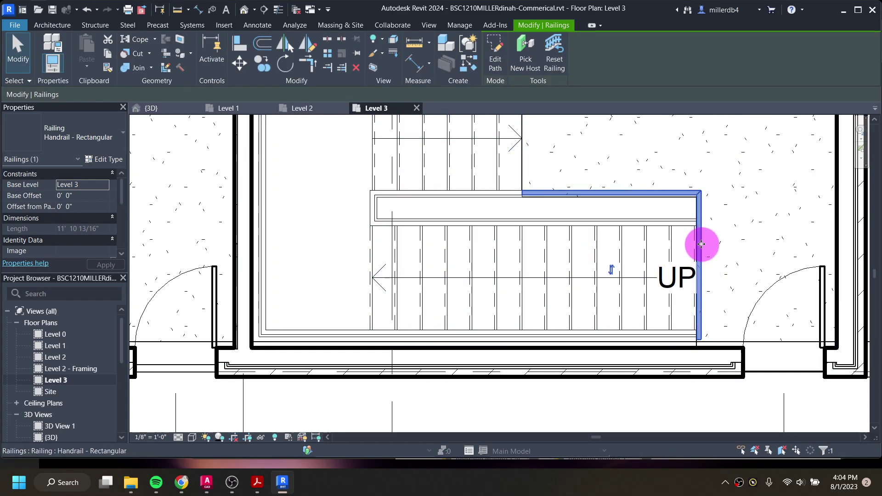
click(495, 50)
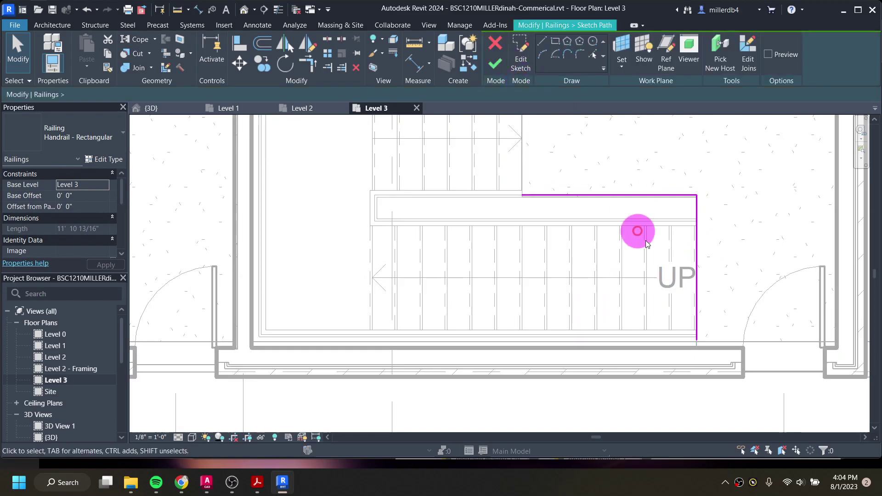
scroll(706, 257, up, 2)
drag(694, 273, 700, 276)
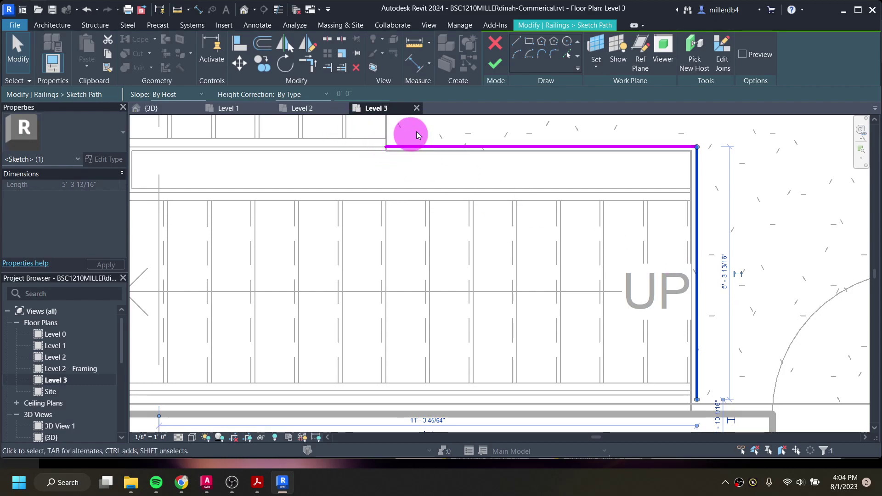
click(492, 63)
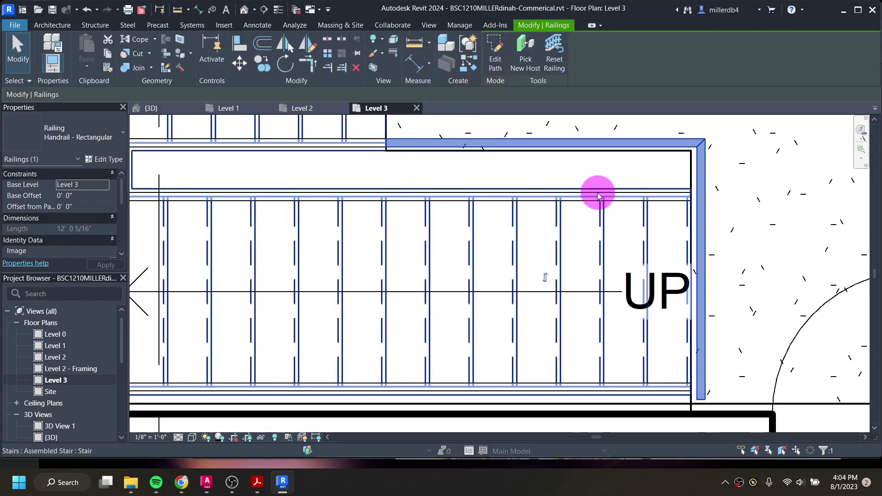
scroll(597, 202, down, 4)
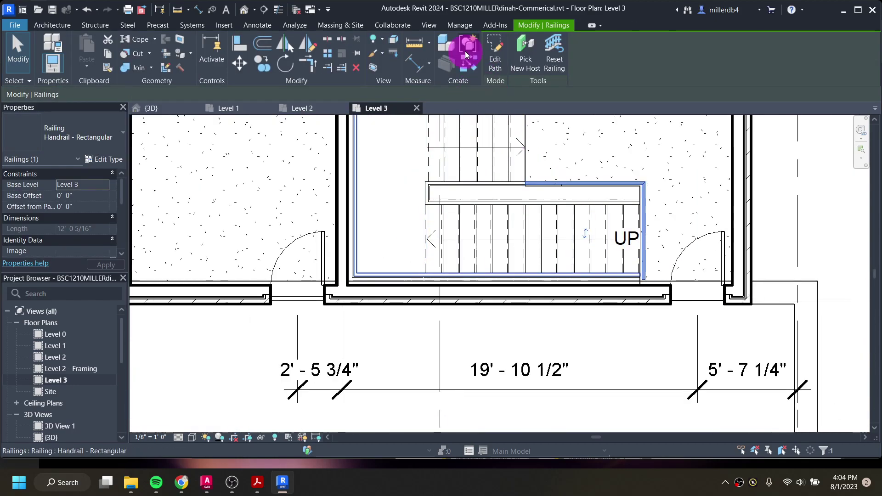
Step: Open the default 3D view and inspect the Level 3 railing and the stairs inside the stairwell
click(244, 10)
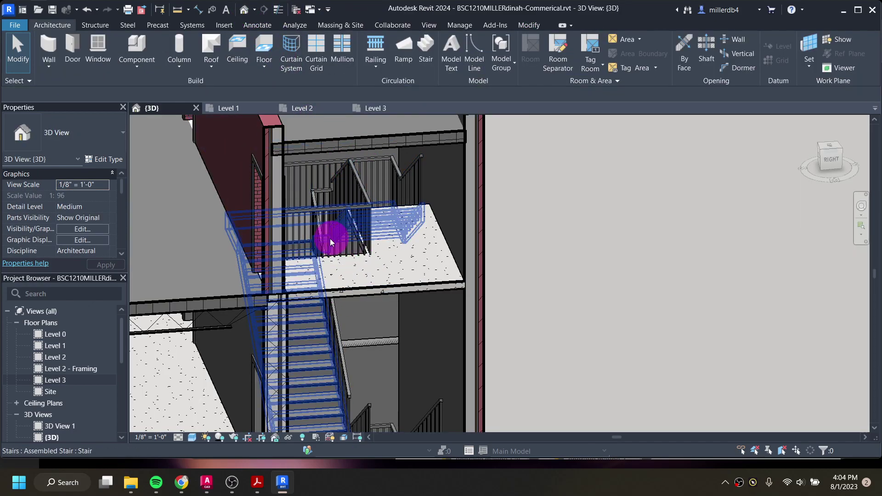
scroll(409, 302, down, 3)
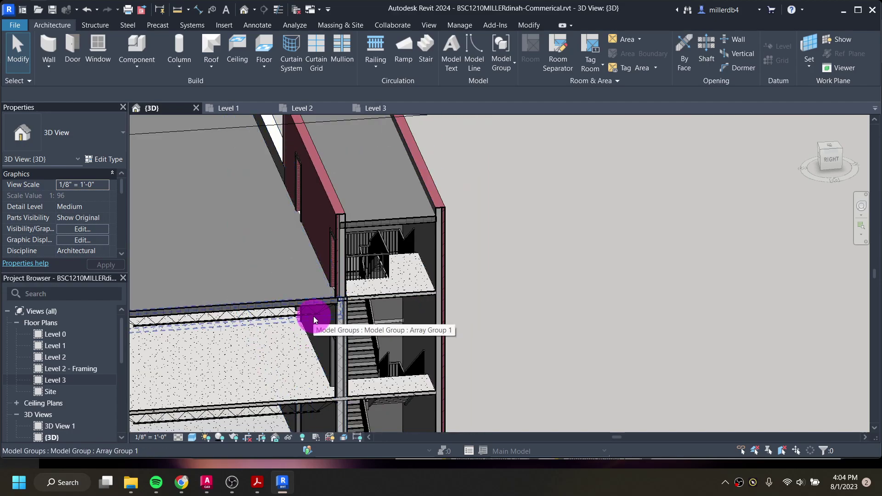
scroll(404, 368, up, 3)
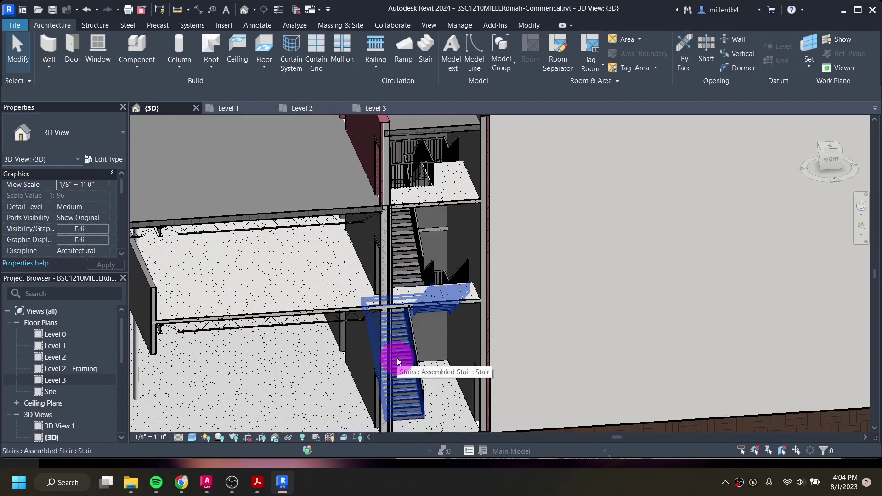
Step: Open the East elevation and set its visual style to Wireframe so the stairs show through the walls
scroll(46, 410, down, 5)
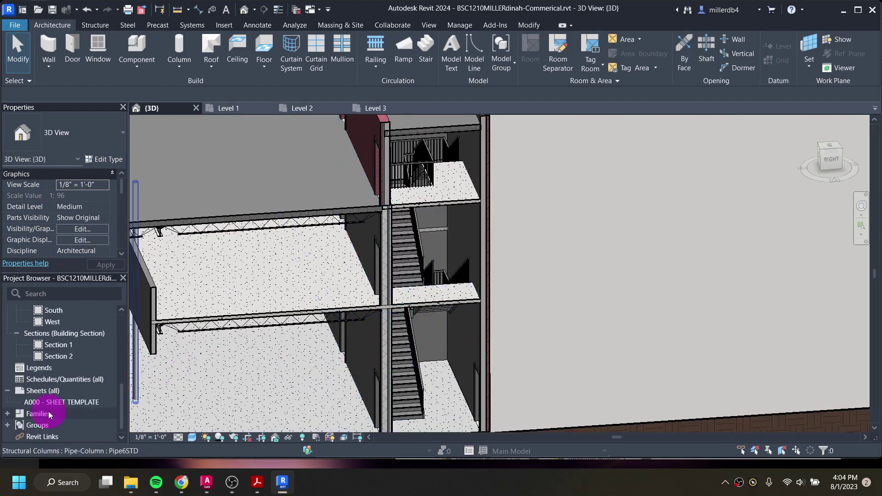
scroll(49, 375, up, 2)
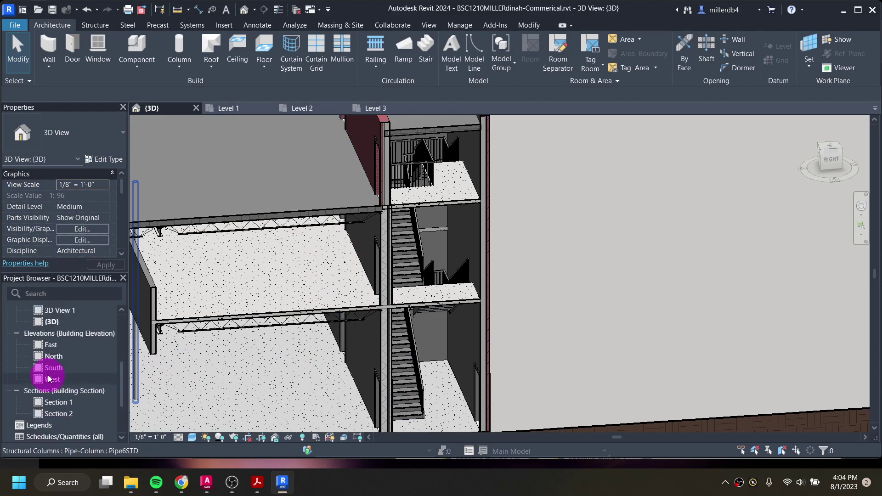
double_click(50, 345)
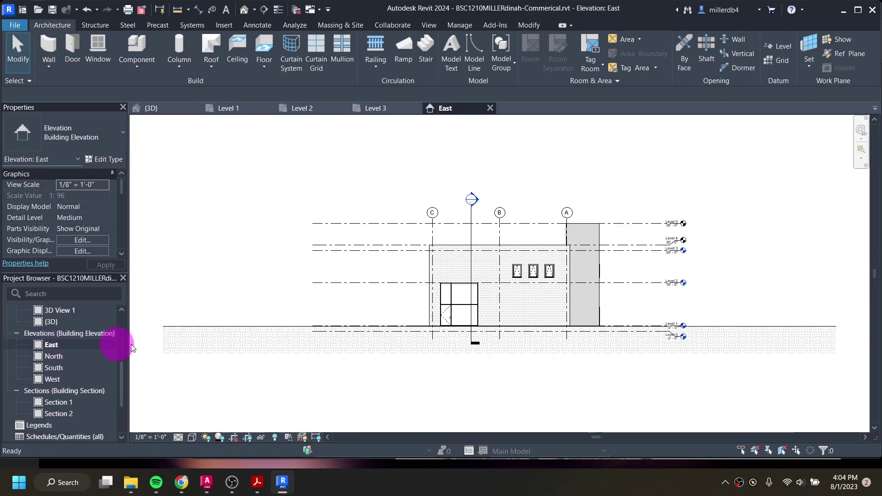
scroll(588, 315, up, 3)
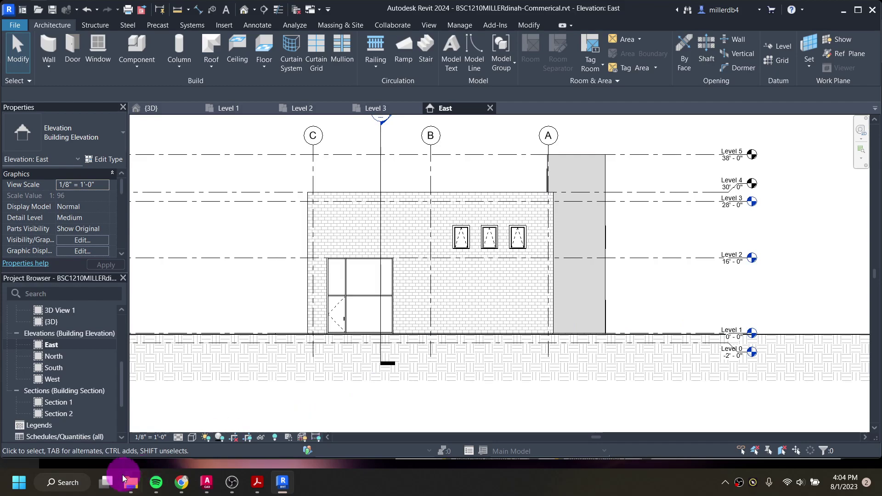
click(192, 442)
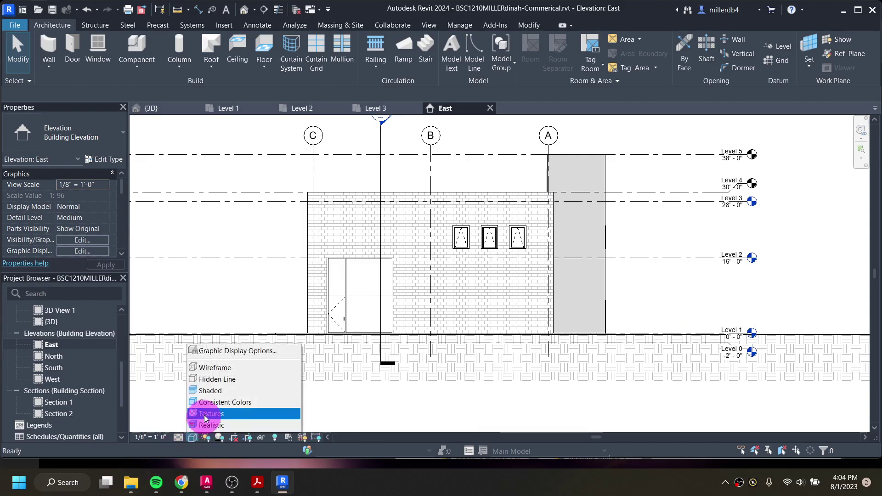
click(207, 368)
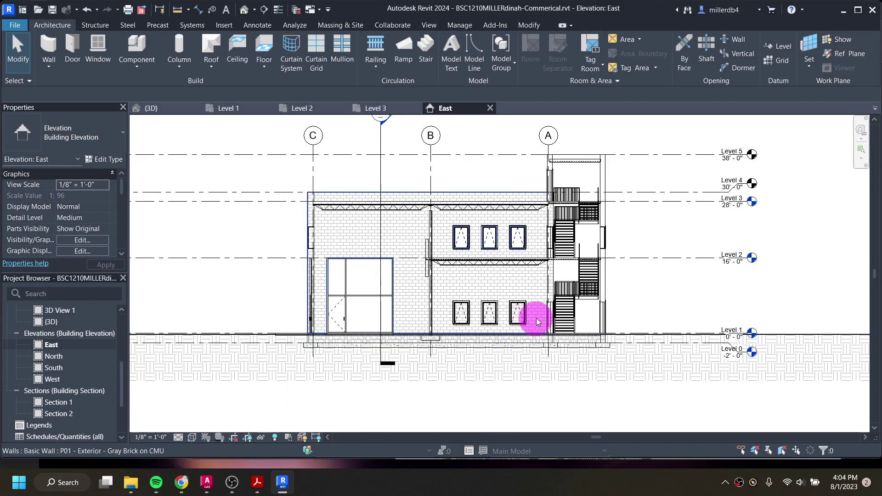
Step: Copy the Level 1 to Level 2 stair horizontally to the open area outside the building beyond grid A
click(564, 317)
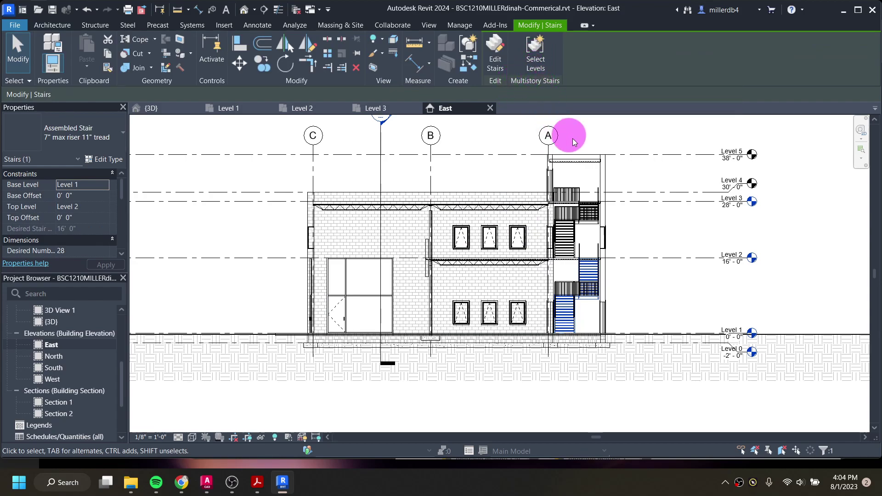
middle_drag(591, 146, 539, 110)
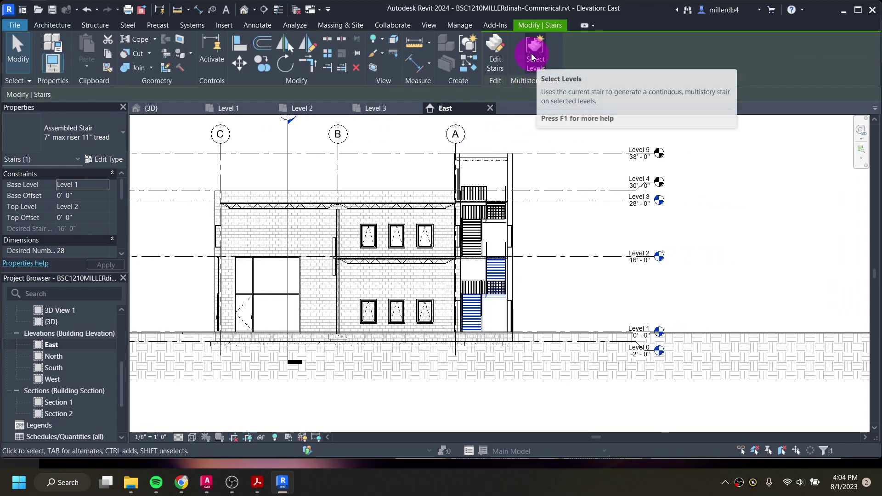
click(613, 330)
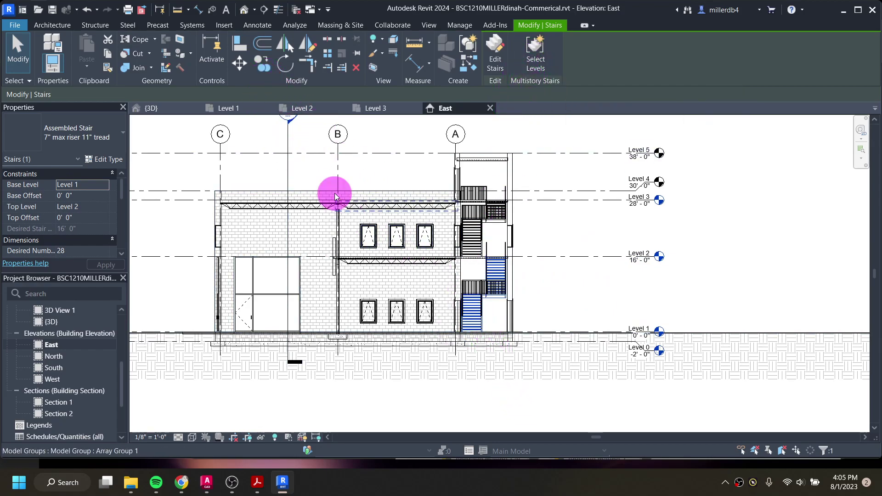
click(261, 63)
click(474, 325)
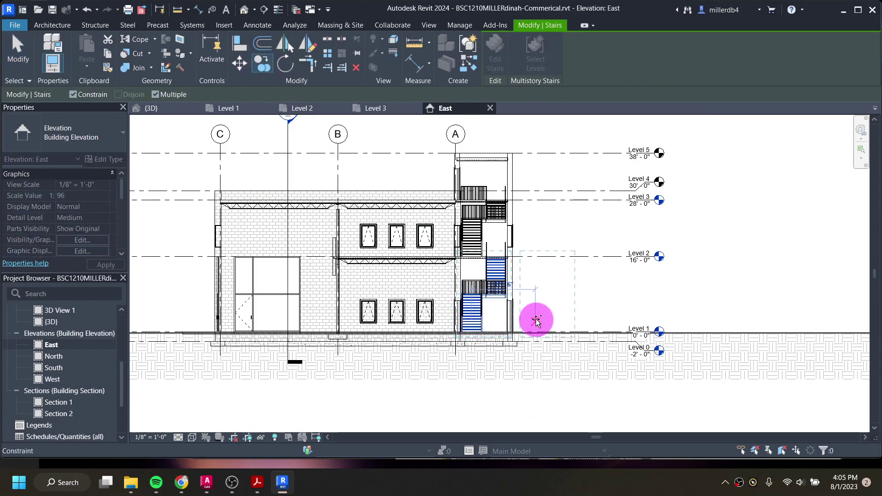
click(547, 325)
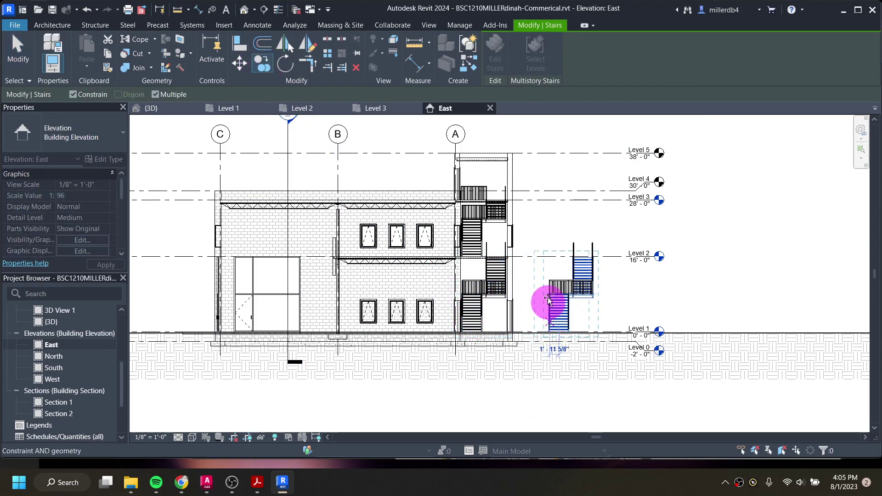
key(Escape)
key(Escape)
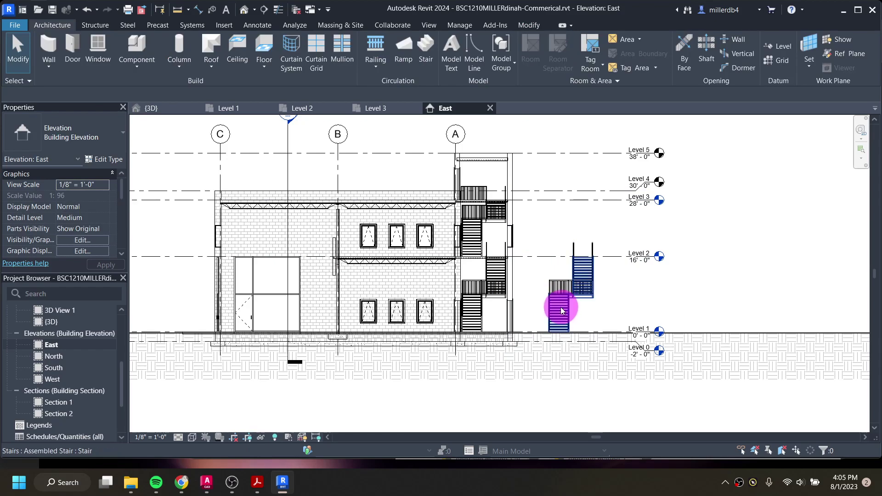
Step: Turn the copied stair outside the building into a multistory stair by connecting it to Level 3
click(564, 307)
click(533, 57)
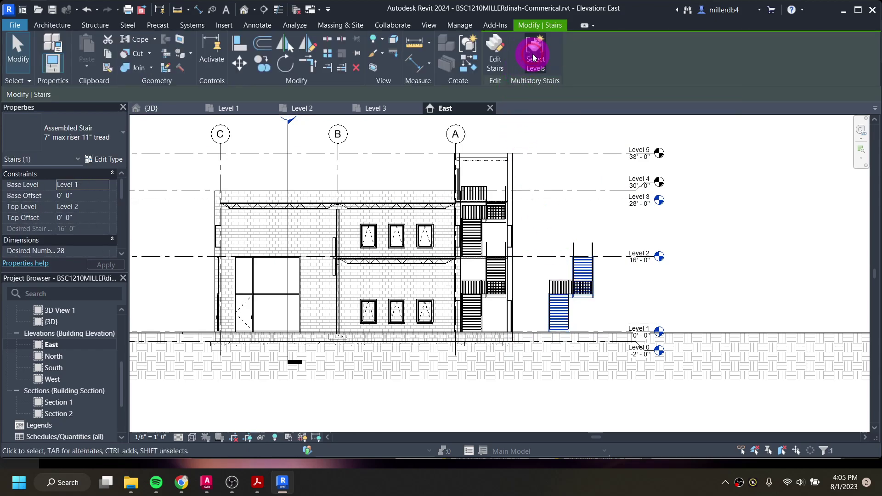
click(565, 199)
click(495, 67)
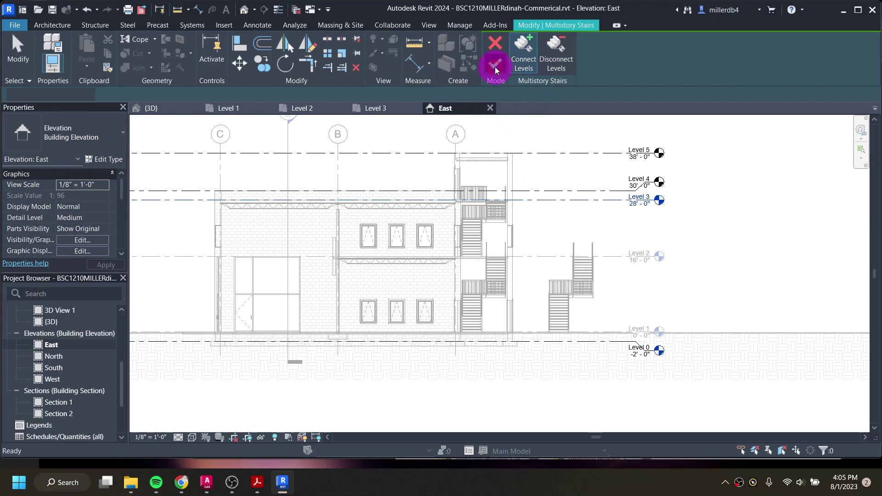
Step: Examine the copied multistory stair in 3D from the back and at an angle, comparing it with the stairwell's stairs
click(244, 10)
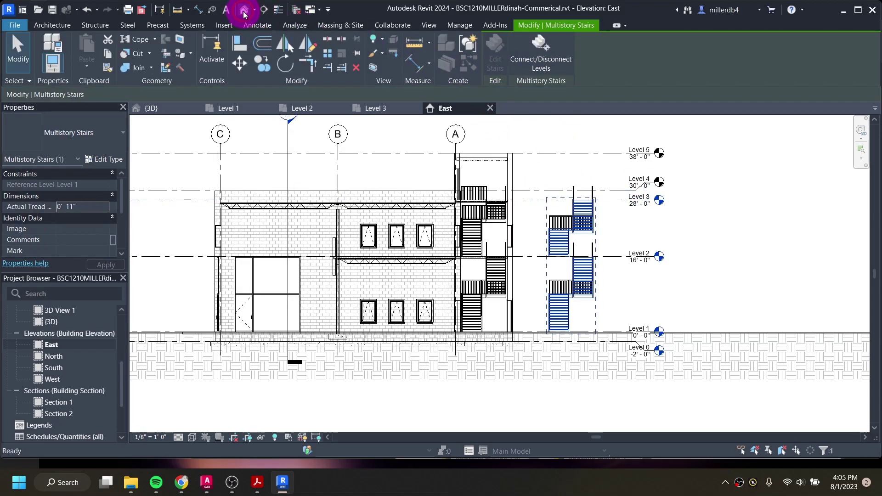
shift+middle_drag(596, 348, 781, 326)
scroll(294, 294, up, 5)
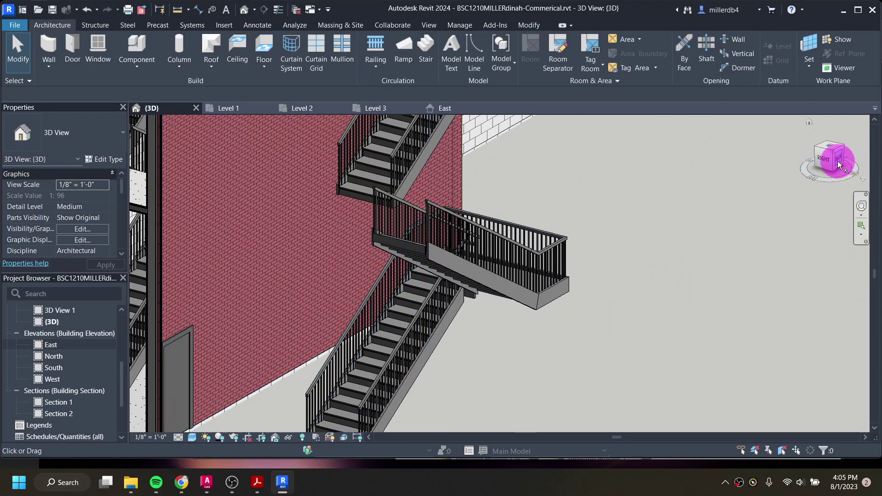
click(837, 161)
scroll(395, 290, up, 6)
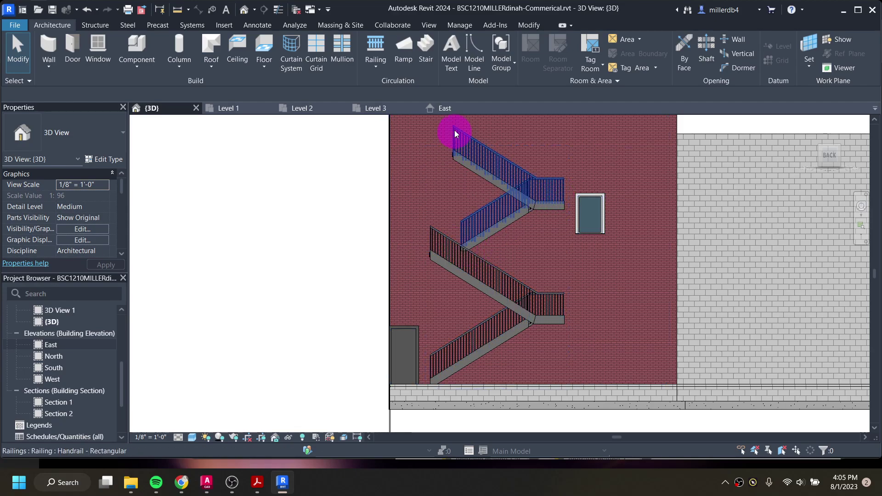
scroll(461, 205, down, 1)
shift+middle_drag(434, 266, 391, 264)
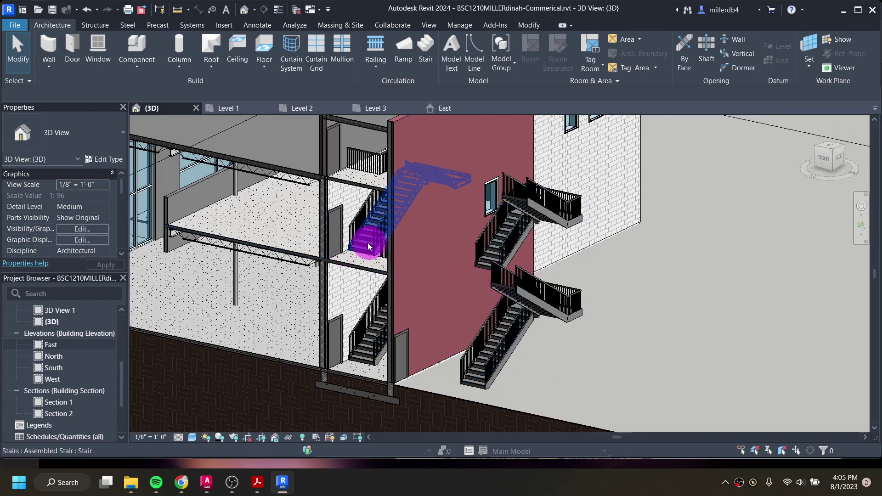
Step: Delete the copied multistory stair outside the building
click(517, 307)
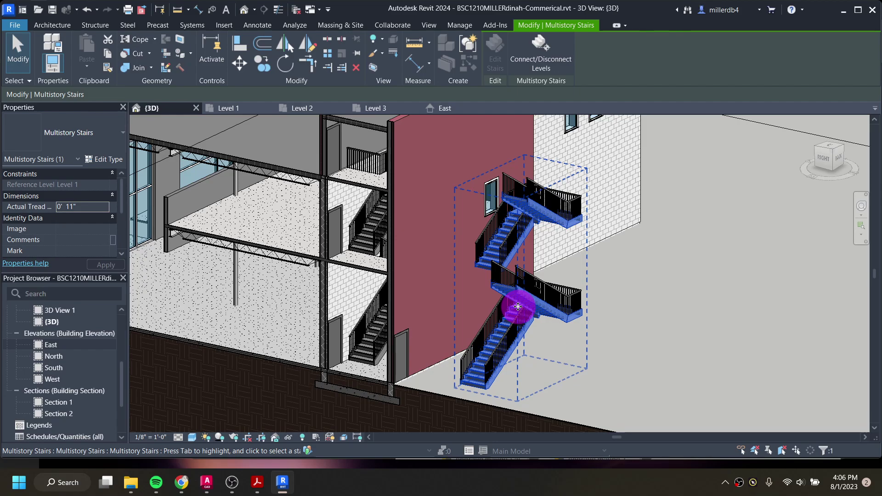
key(Delete)
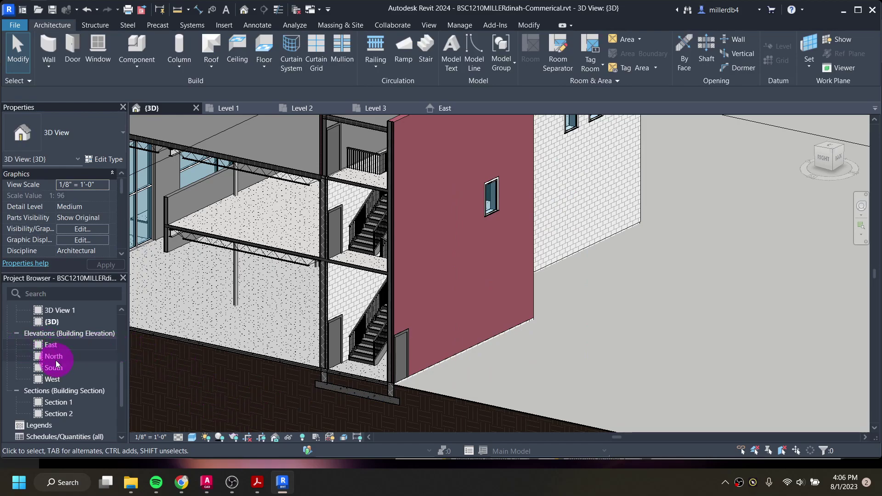
scroll(337, 262, down, 1)
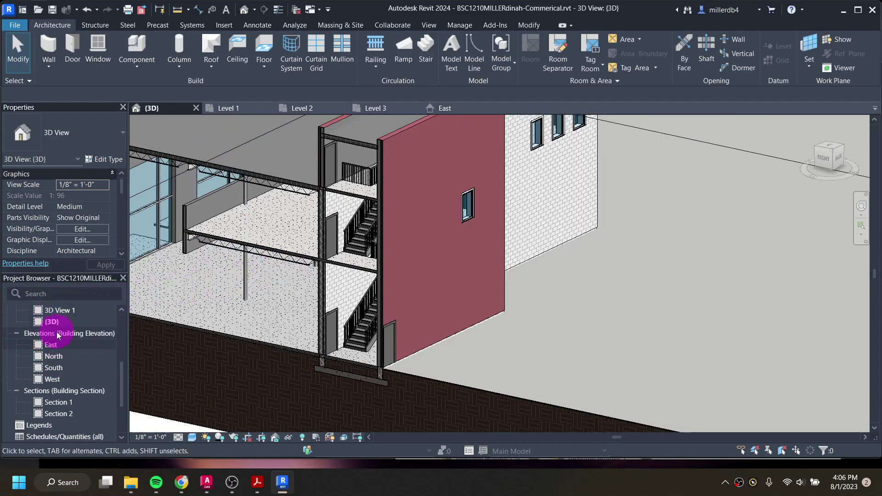
Step: Open the Level 1 floor plan and place an automatic 2' x 4' ACT System ceiling in the small room west of the stairwell
scroll(54, 351, up, 3)
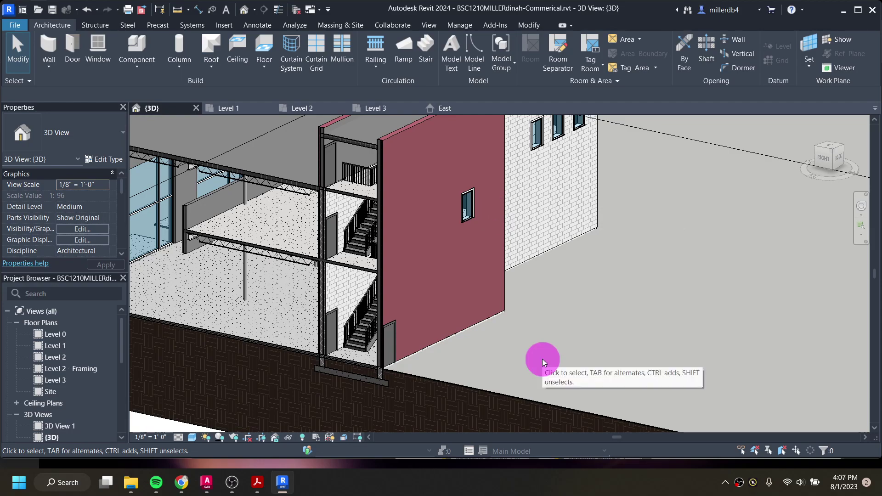
double_click(55, 347)
scroll(229, 306, down, 3)
middle_drag(233, 328, 337, 250)
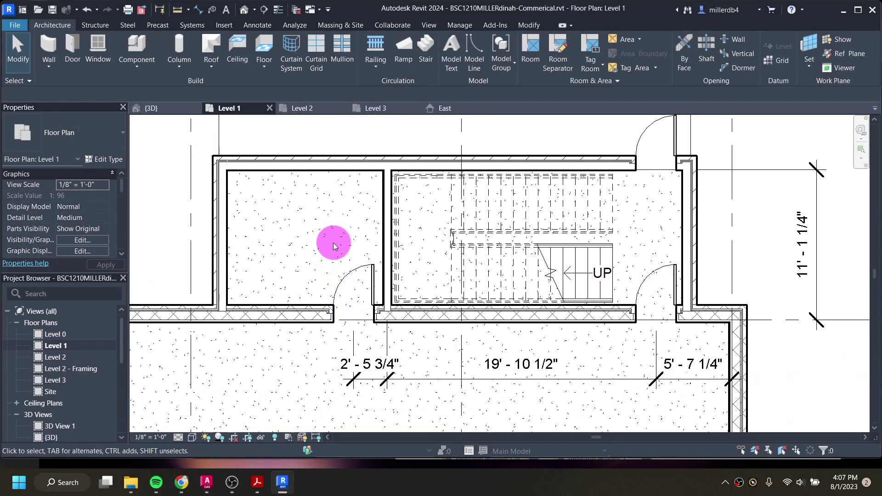
scroll(342, 237, down, 1)
middle_drag(324, 266, 358, 229)
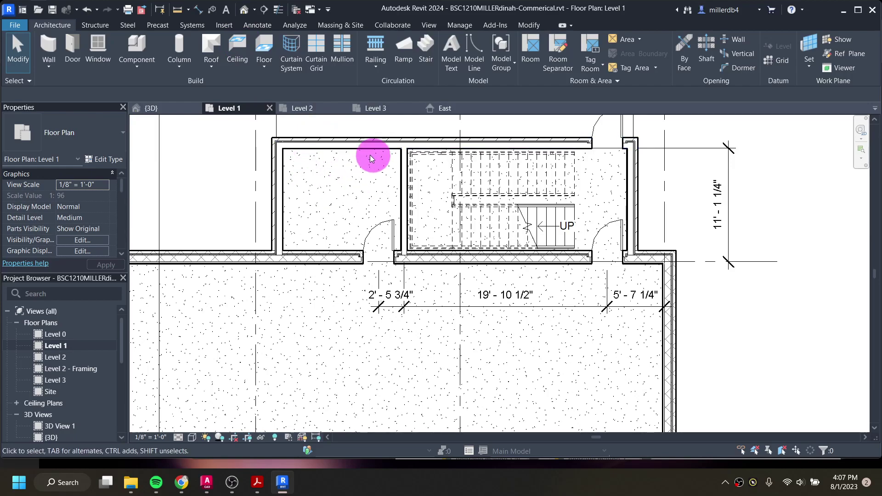
click(236, 46)
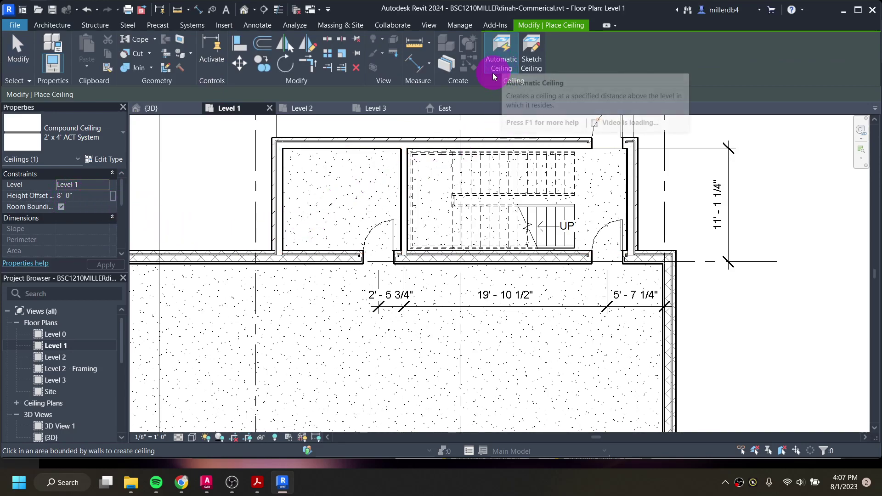
click(342, 209)
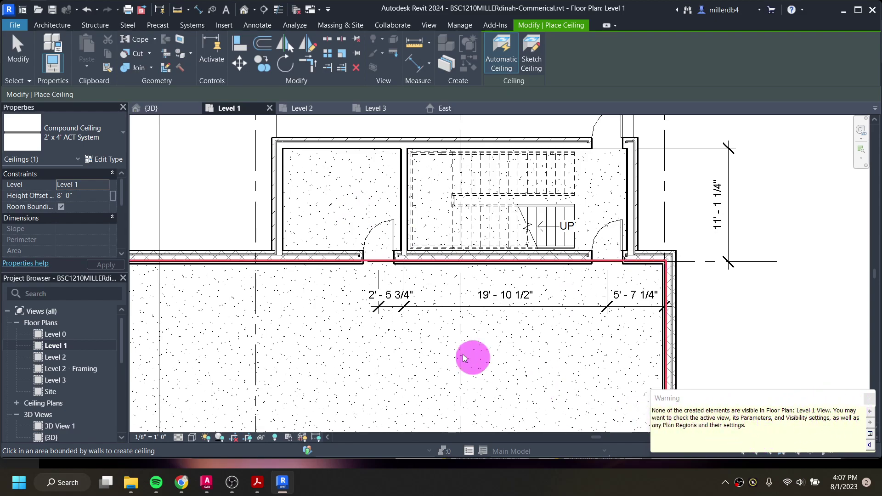
Step: Open the Level 2 floor plan and place an automatic 2' x 4' ACT System ceiling in the small room west of the stairwell
double_click(67, 357)
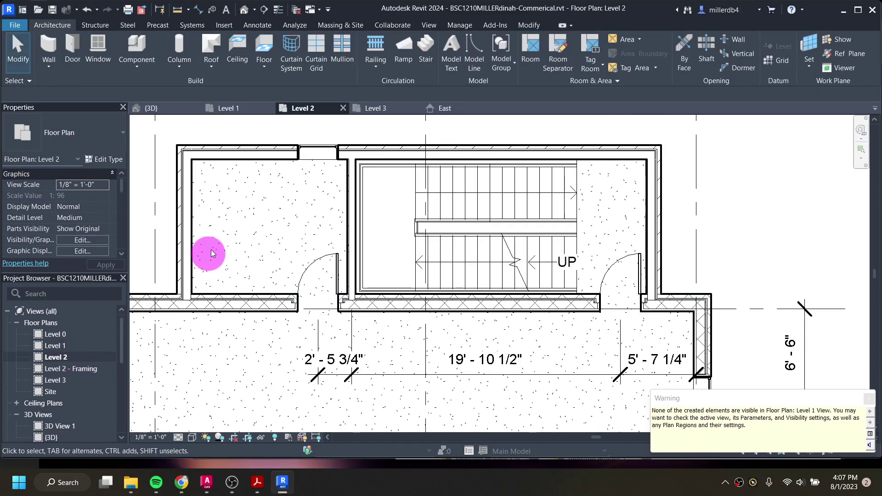
click(243, 49)
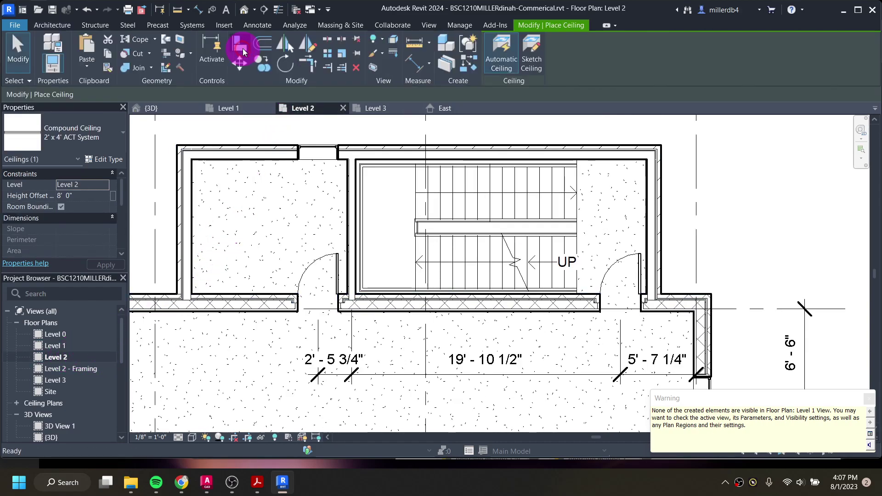
click(232, 210)
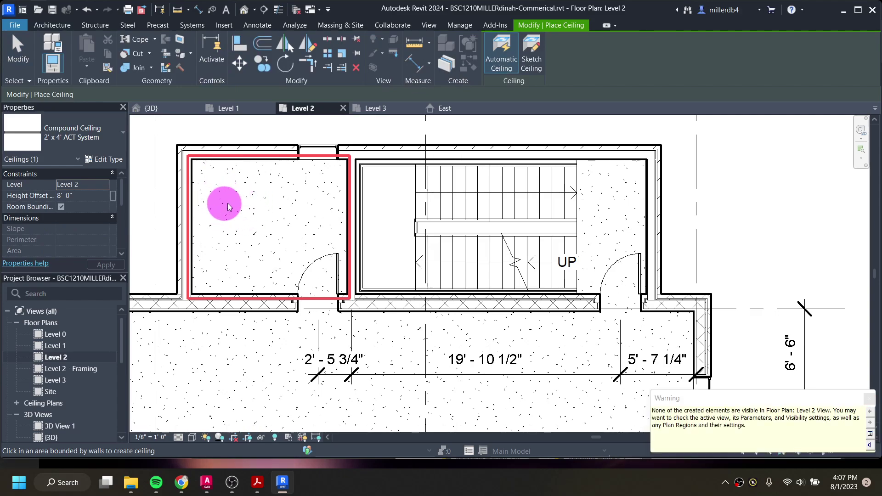
Step: Open the default 3D view, end ceiling placement, and move the section box face to cut through the small room beside the stairwell
click(246, 13)
scroll(309, 261, down, 3)
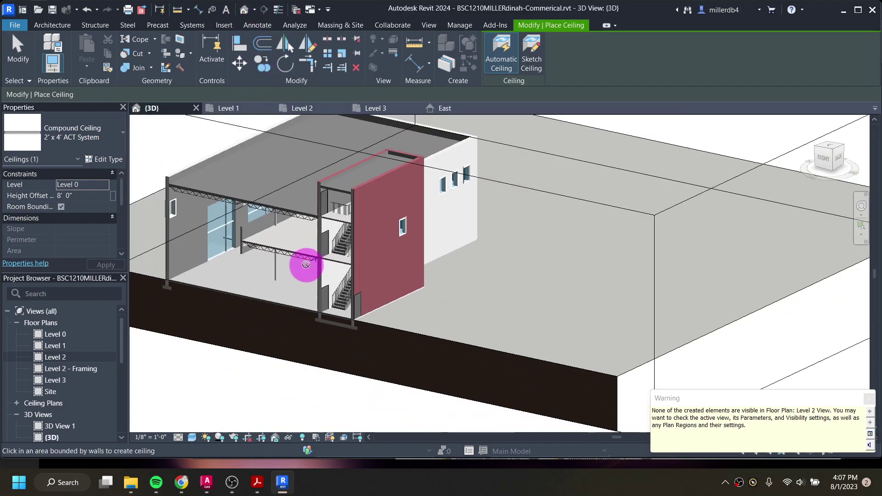
key(Escape)
key(Escape)
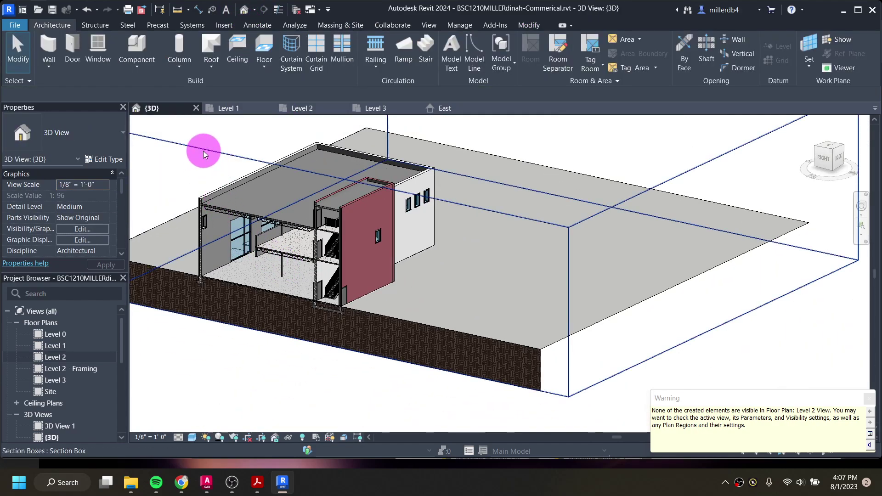
click(203, 149)
shift+middle_drag(331, 265, 360, 247)
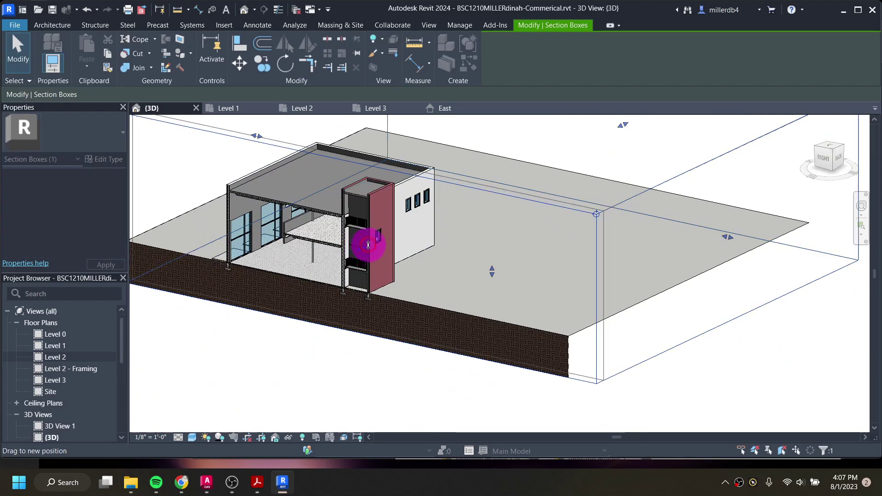
Step: Examine the Level 1 and Level 2 ceilings in the cut-open small rooms in 3D
scroll(361, 241, up, 4)
scroll(360, 230, up, 1)
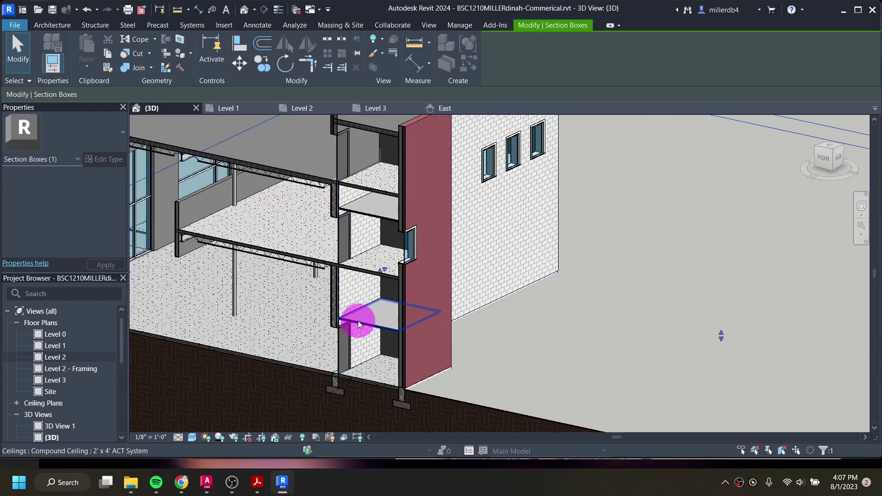
click(357, 320)
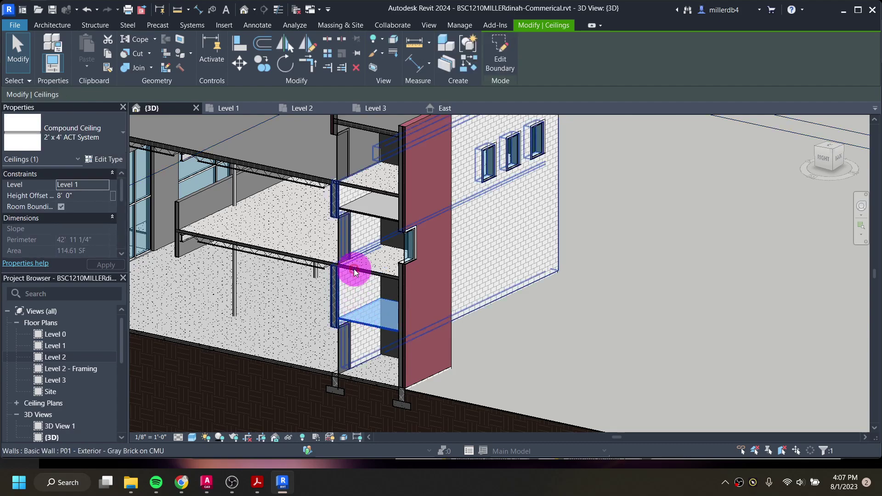
click(361, 214)
click(304, 296)
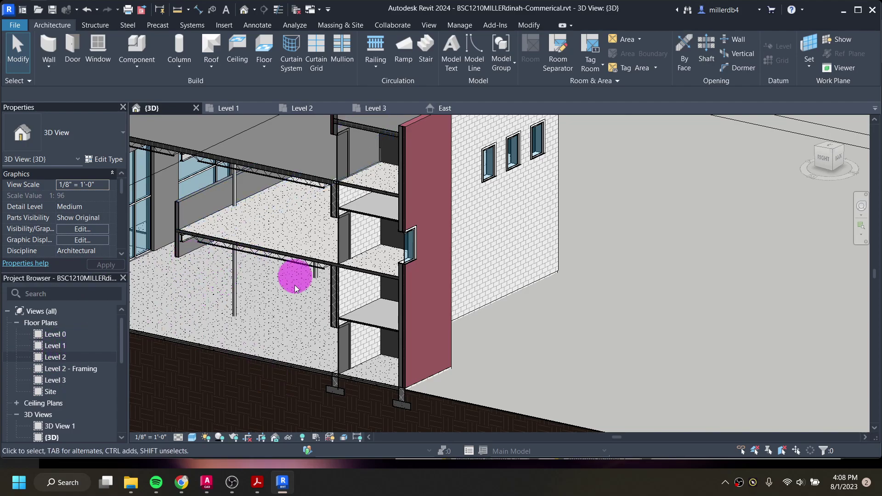
Step: Open the Level 1 reflected ceiling plan
double_click(56, 346)
scroll(377, 313, down, 5)
mouse_move(396, 339)
middle_down()
mouse_move(407, 315)
mouse_move(517, 202)
middle_up()
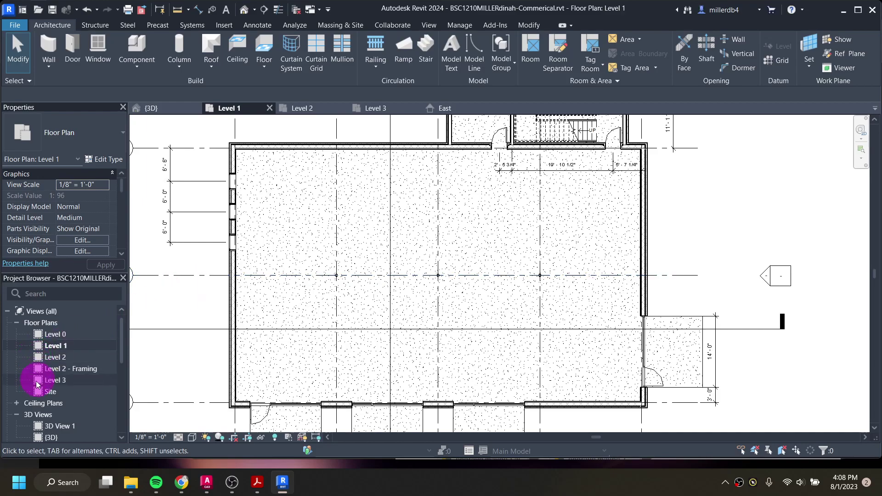
double_click(23, 403)
scroll(25, 397, down, 2)
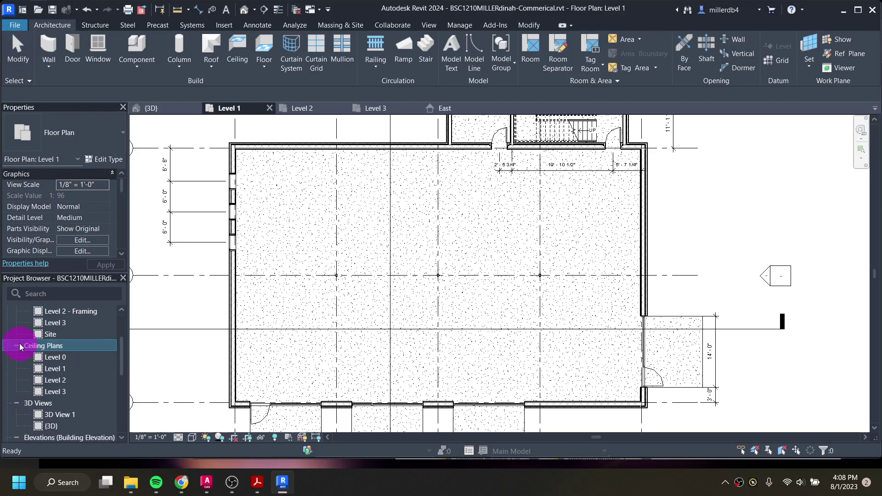
double_click(51, 369)
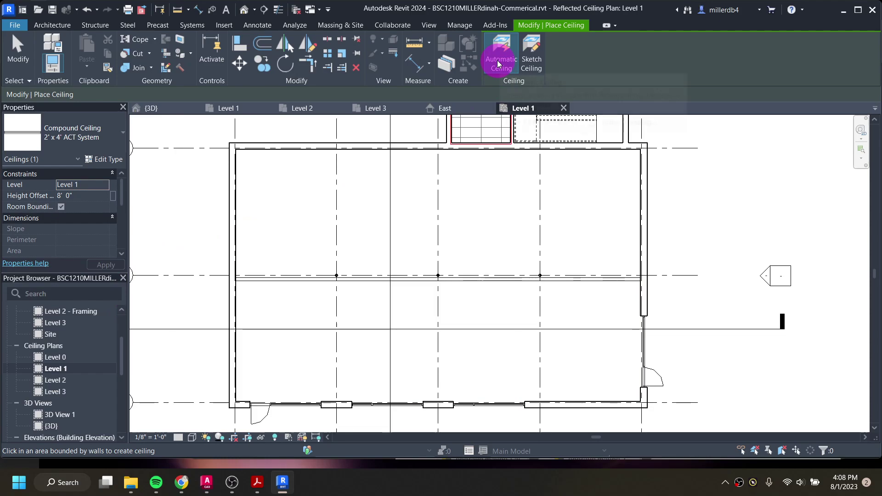
Step: Start a sketched 2' x 4' ACT System ceiling, using the south face of the partition along grid B as a boundary line
click(531, 58)
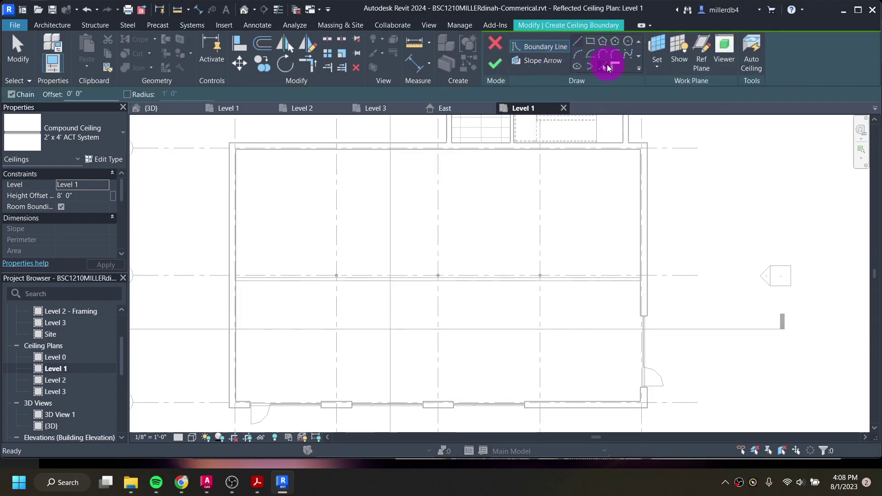
click(607, 65)
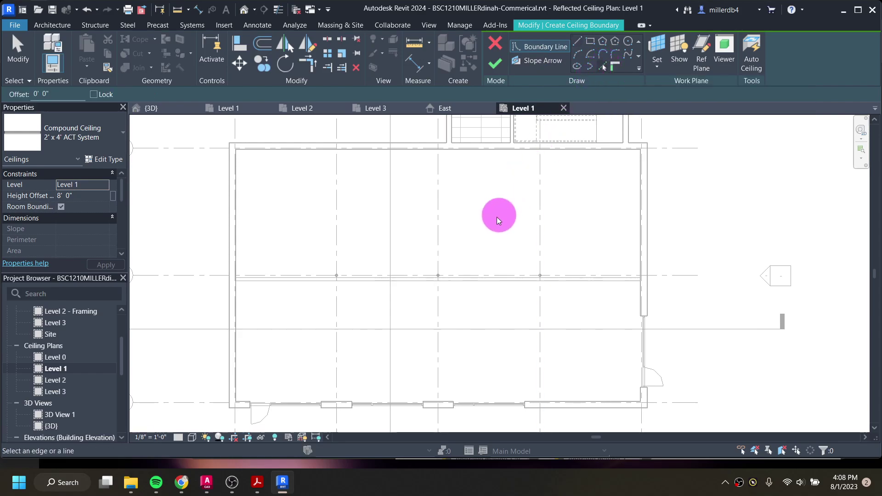
click(457, 280)
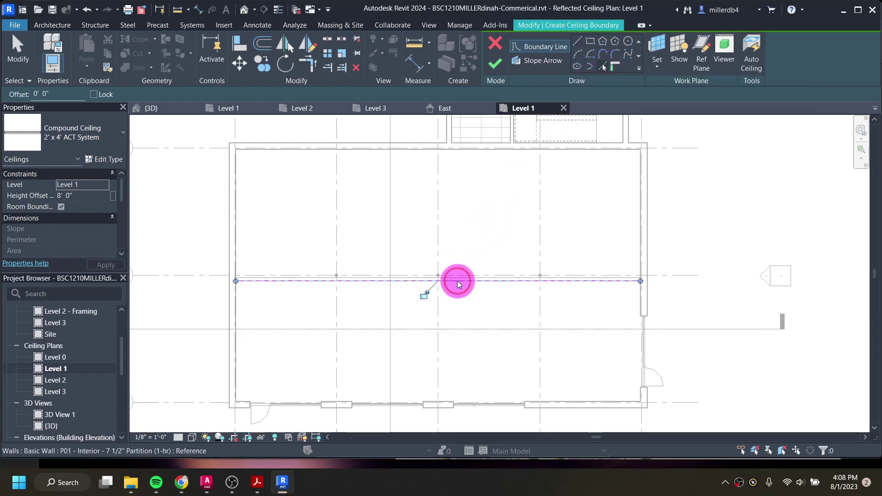
scroll(243, 281, up, 4)
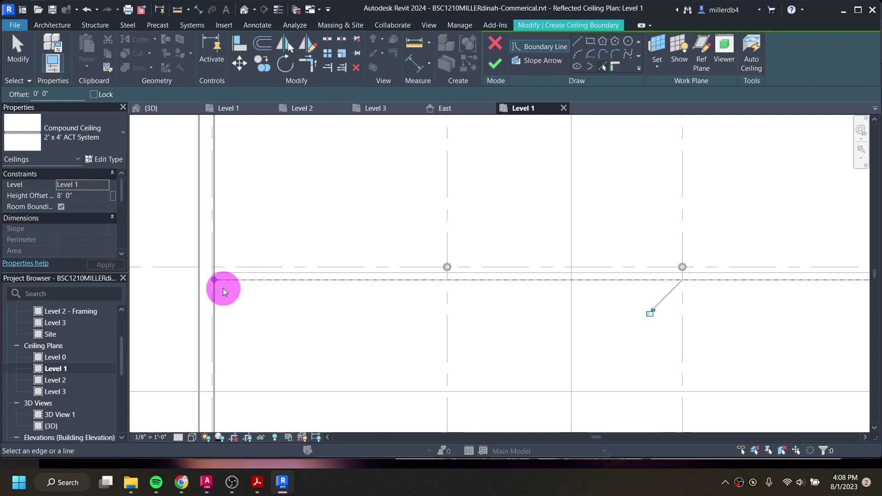
scroll(222, 288, up, 3)
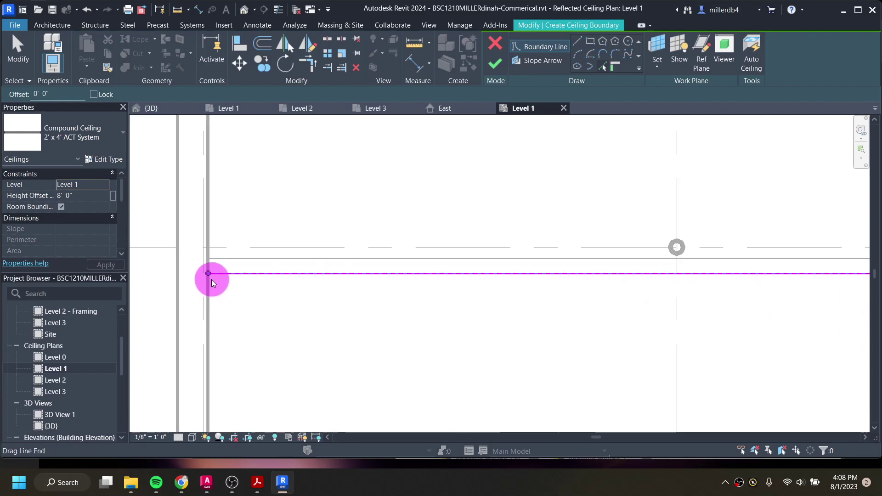
click(576, 42)
scroll(209, 252, down, 2)
scroll(215, 247, down, 2)
middle_drag(222, 217, 214, 329)
scroll(188, 189, up, 1)
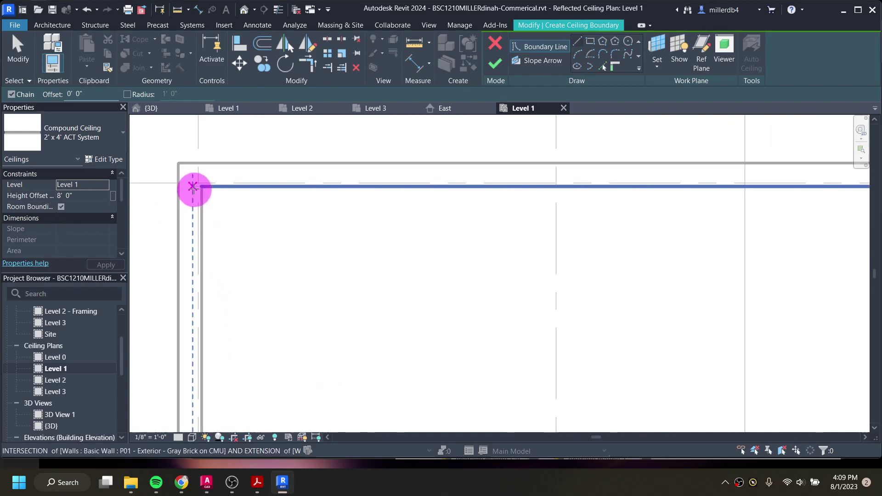
click(197, 186)
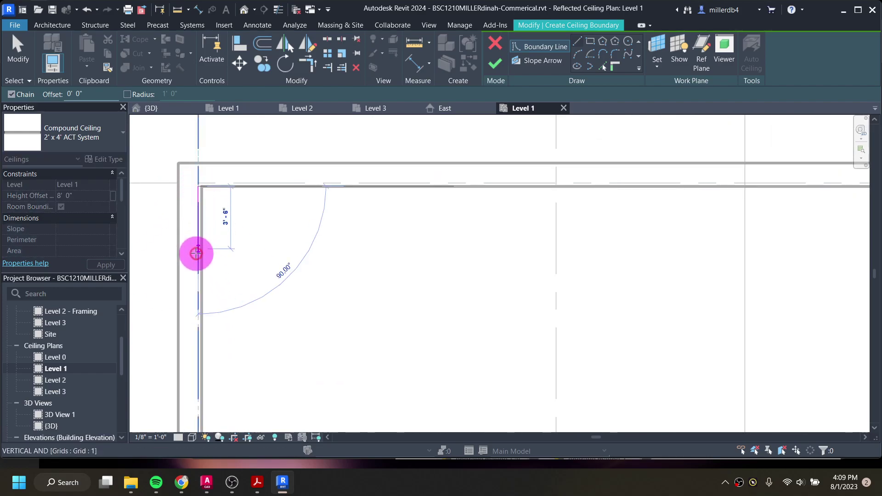
scroll(197, 251, down, 1)
scroll(205, 207, up, 2)
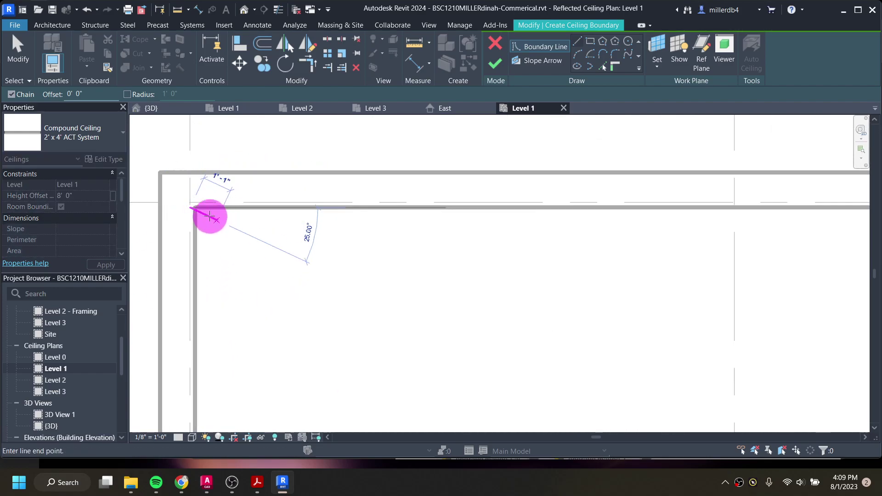
key(Escape)
Step: Draw boundary lines along grid A from the northwest corner to grid 5, and down grid 5 to the partition boundary line
click(190, 202)
scroll(294, 198, down, 4)
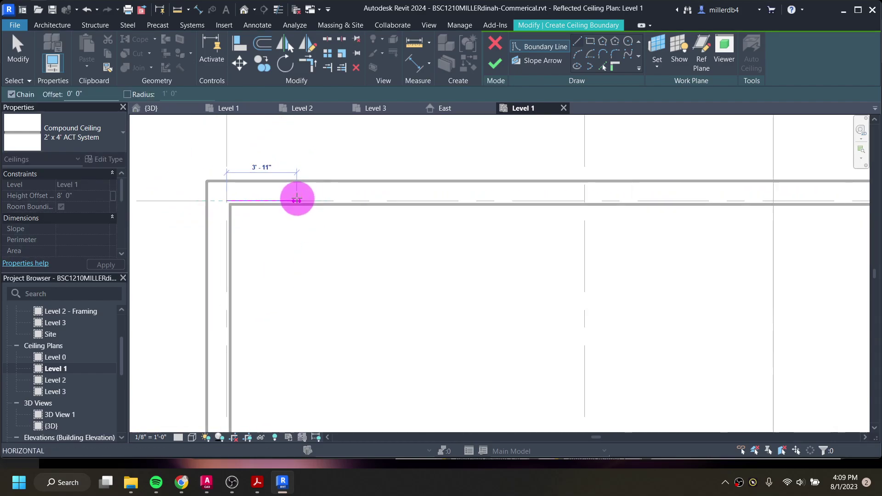
scroll(551, 193, up, 3)
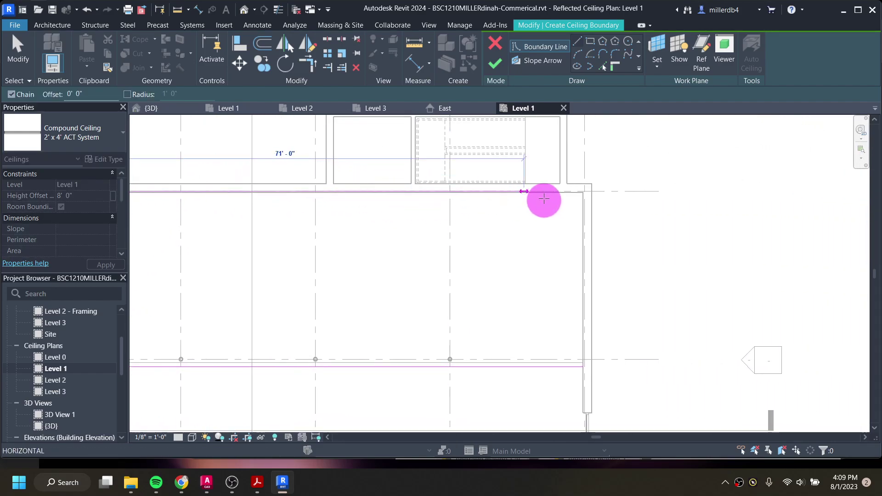
scroll(602, 185, up, 2)
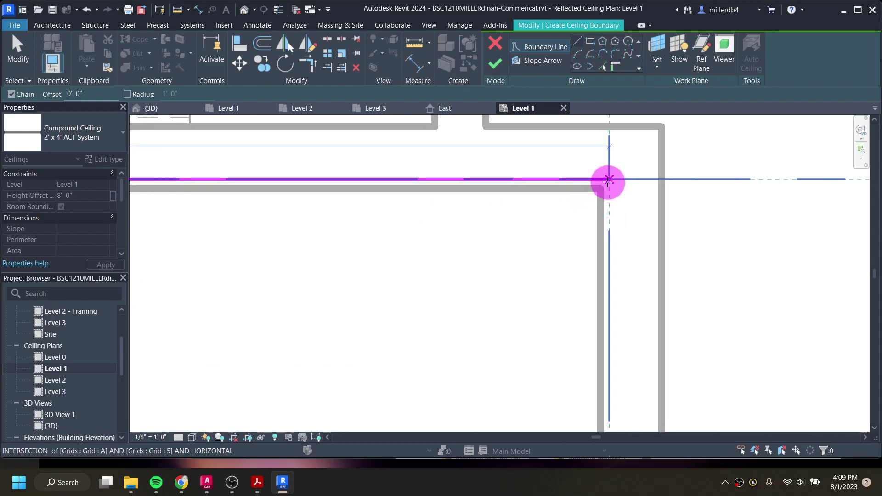
click(607, 180)
scroll(600, 209, down, 3)
scroll(587, 311, up, 4)
click(572, 339)
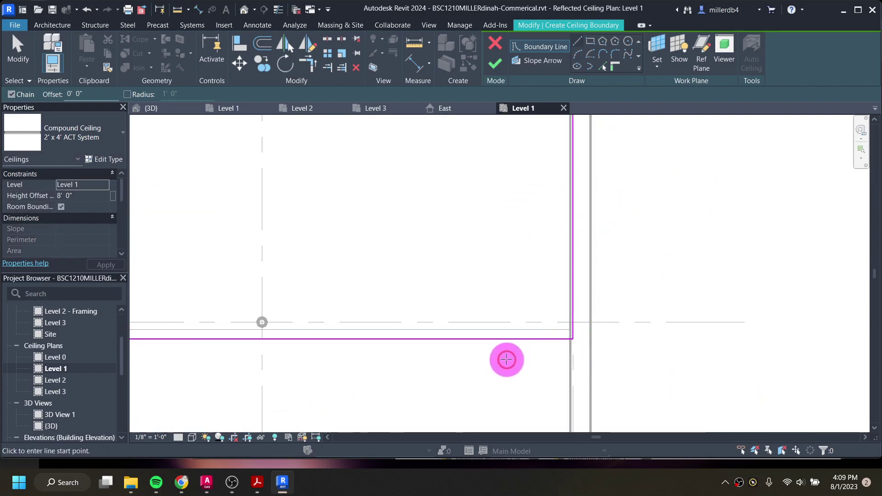
Step: Draw the west boundary line along grid 1 from grid A down to the level of the partition boundary line
scroll(483, 340, down, 2)
scroll(480, 322, down, 1)
middle_drag(400, 302, 703, 282)
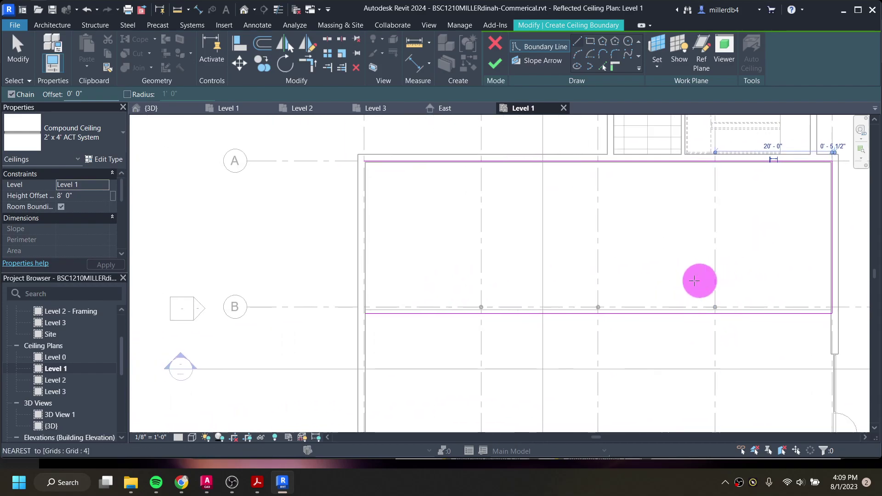
scroll(364, 161, up, 2)
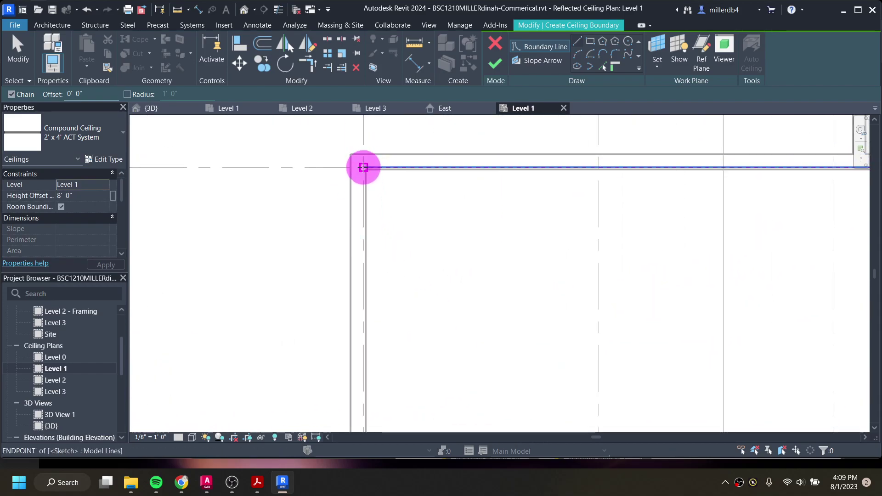
click(364, 161)
scroll(365, 363, down, 1)
middle_drag(364, 375, 364, 271)
scroll(360, 309, up, 2)
click(362, 309)
key(Escape)
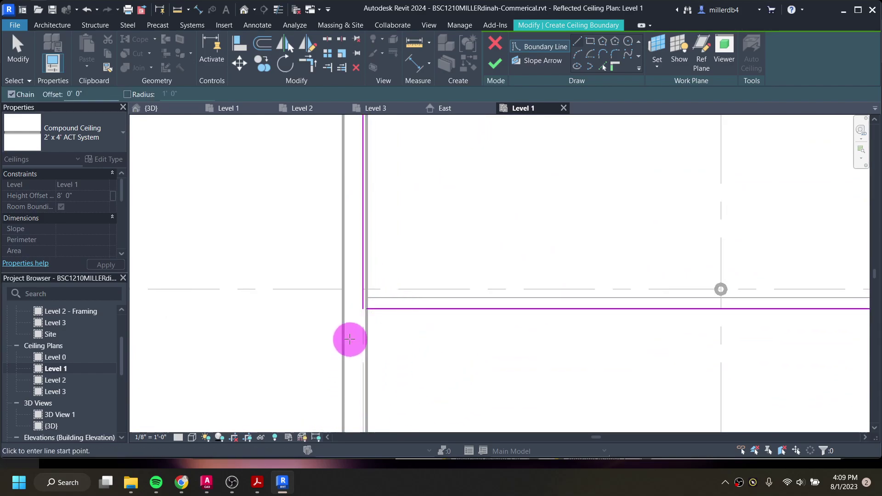
key(Escape)
Step: Trim the west and partition boundary lines to a closed southwest corner
scroll(380, 309, down, 2)
middle_drag(524, 327, 191, 257)
scroll(709, 252, up, 3)
scroll(715, 248, up, 1)
scroll(705, 253, up, 1)
scroll(694, 251, down, 5)
middle_drag(454, 312, 551, 309)
mouse_move(178, 291)
middle_down()
mouse_move(311, 291)
mouse_move(337, 303)
middle_up()
scroll(395, 272, up, 1)
scroll(396, 272, up, 2)
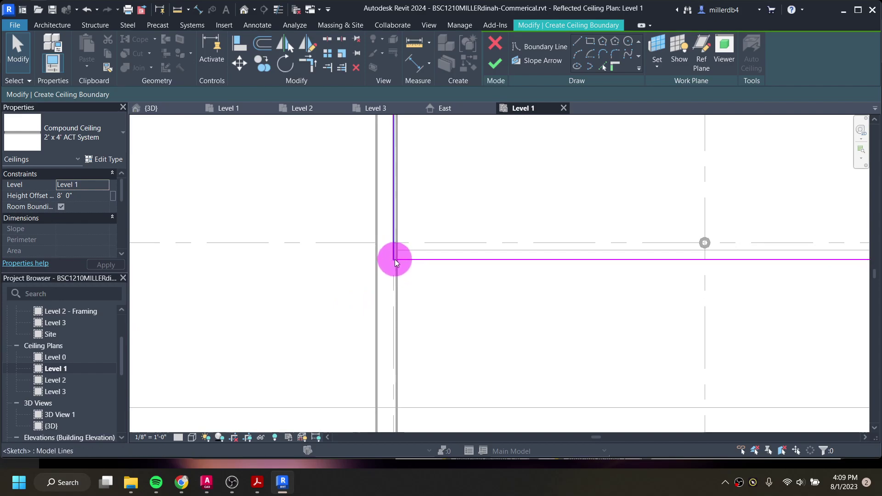
click(394, 258)
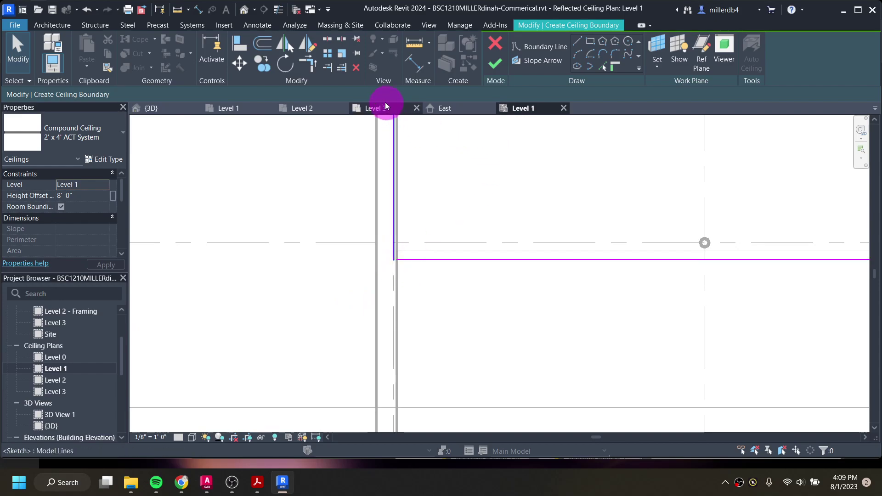
click(310, 63)
click(393, 255)
click(400, 260)
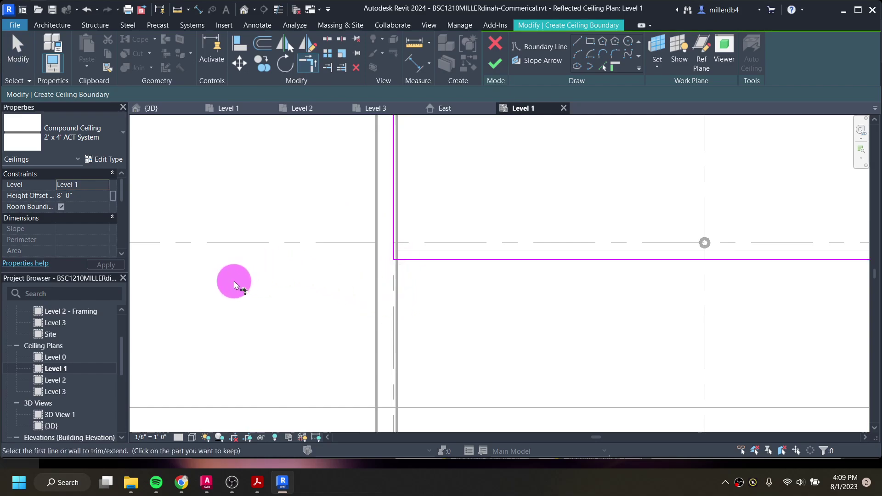
Step: Set the sketched ceiling's height offset to 12' 4" and finish its boundary
click(67, 198)
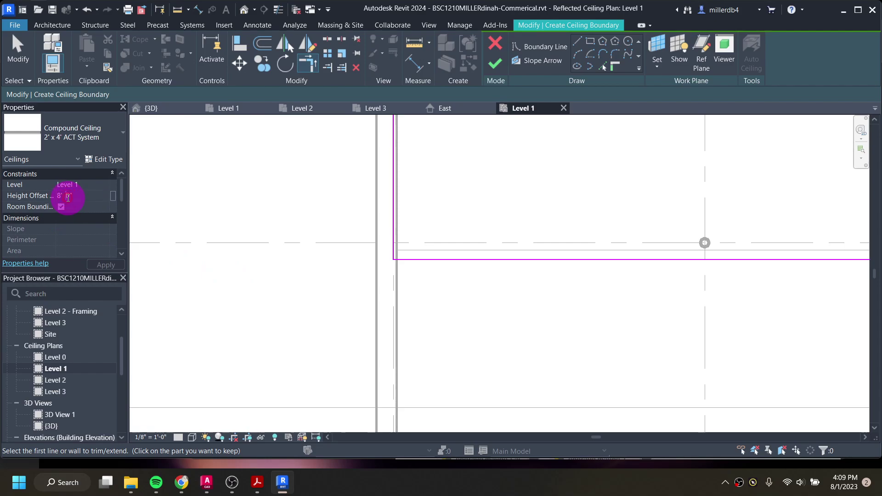
text(12 4)
click(307, 243)
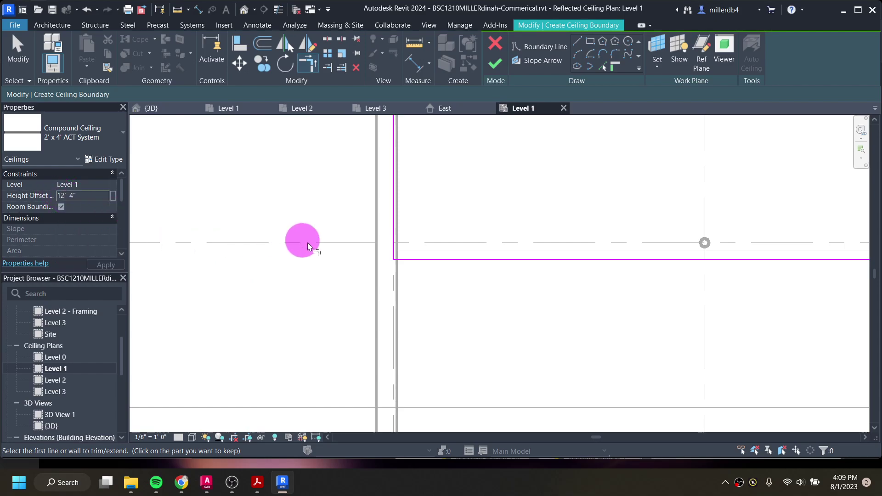
click(495, 64)
click(454, 138)
scroll(425, 187, down, 4)
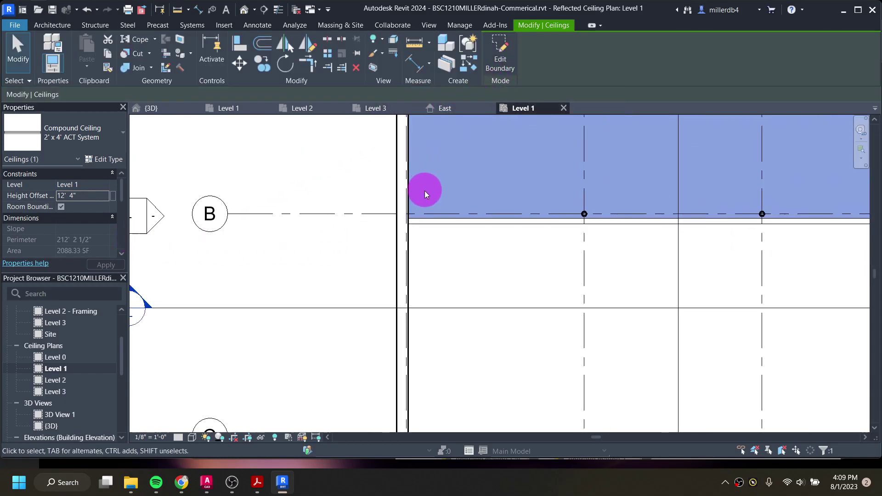
click(375, 282)
middle_drag(374, 282, 272, 375)
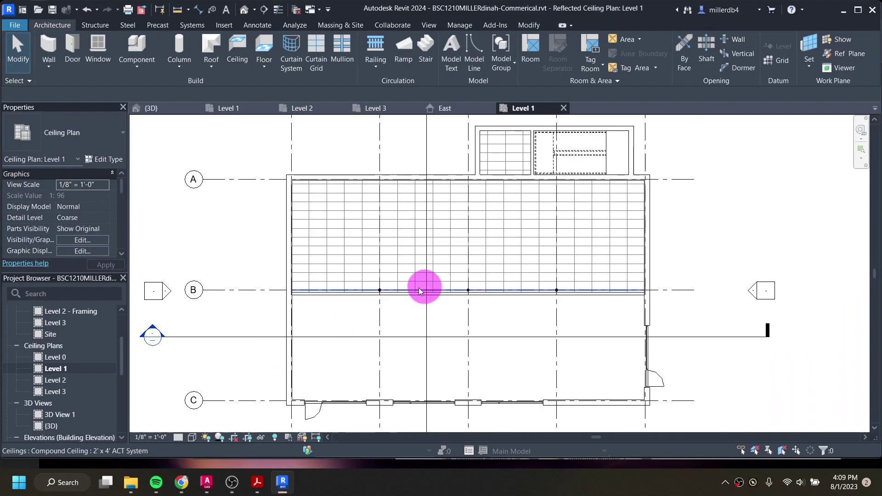
click(17, 346)
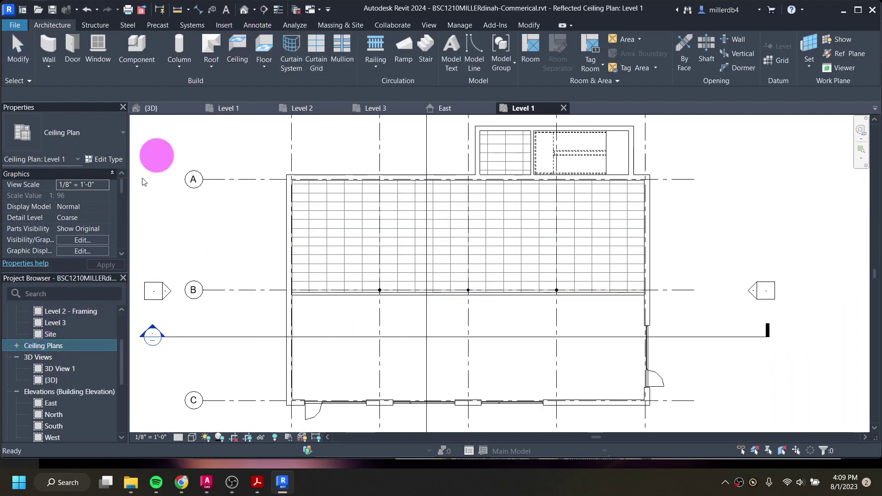
Step: Examine the new ceiling's edge beneath the second-floor partition in the sectioned 3D view
scroll(58, 327, up, 3)
double_click(55, 345)
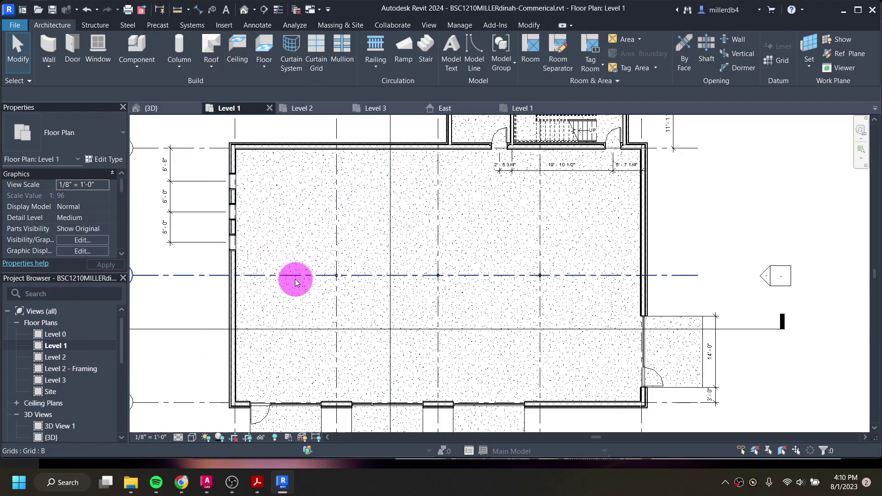
click(244, 9)
shift+middle_drag(212, 299, 292, 229)
scroll(291, 237, up, 2)
scroll(502, 211, up, 4)
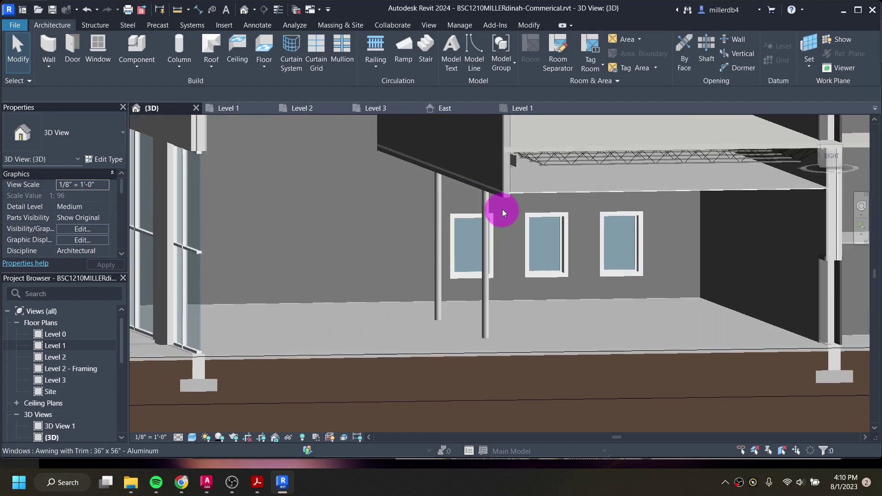
Step: Open the main-space 2' x 4' ACT ceiling's boundary for editing and display its sketch in the Level 2 floor plan
click(521, 187)
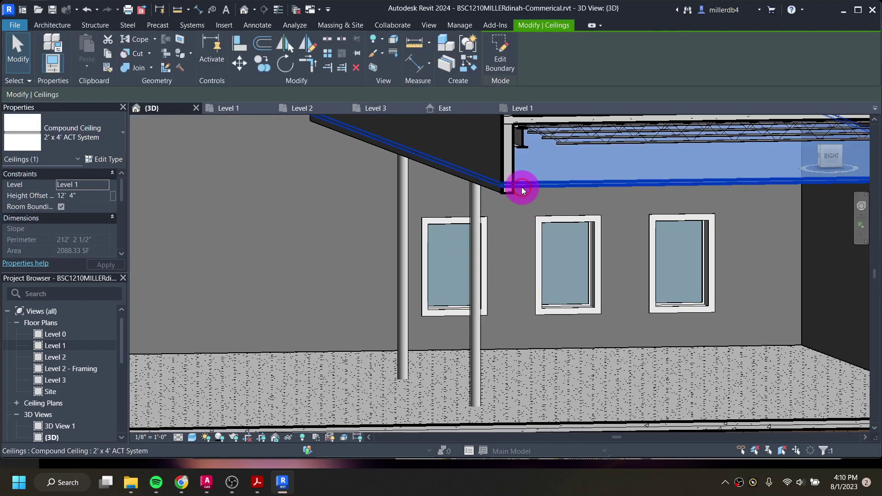
click(503, 56)
click(64, 346)
double_click(63, 346)
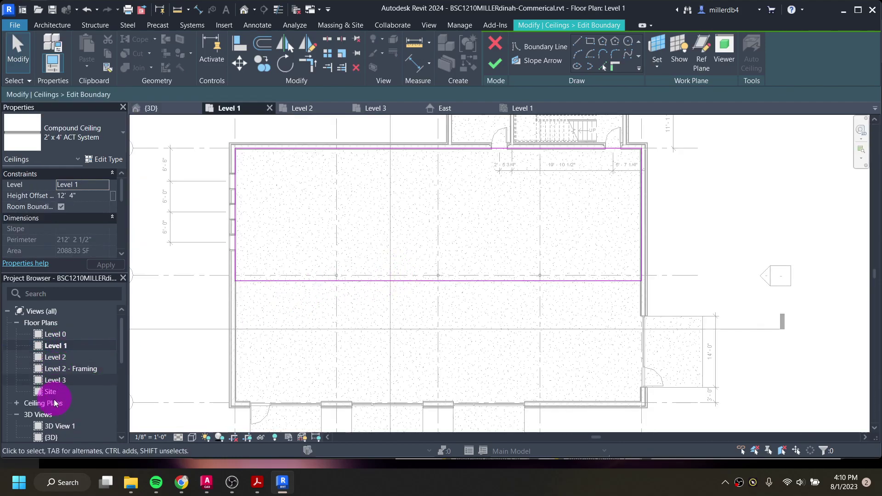
double_click(61, 370)
scroll(255, 287, up, 3)
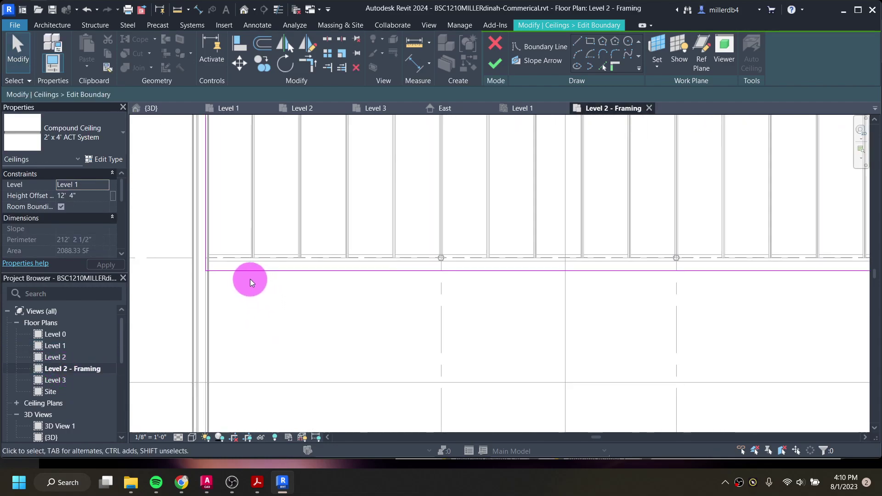
scroll(252, 281, up, 1)
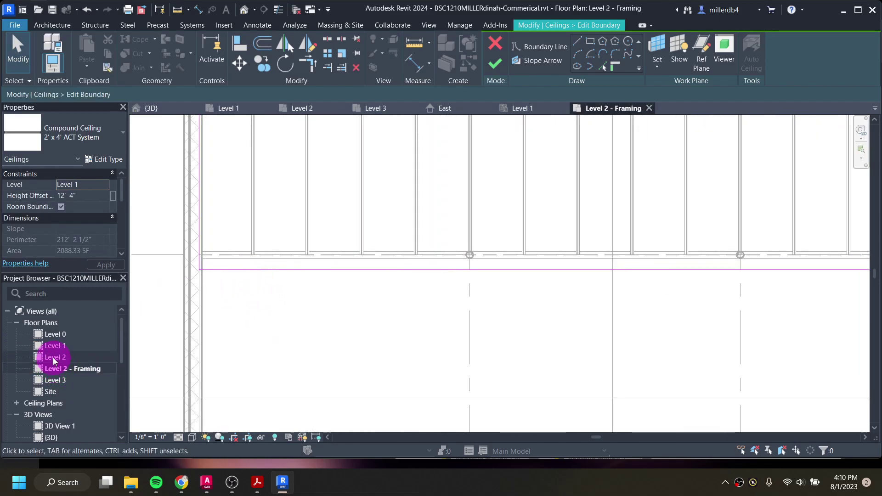
double_click(53, 358)
Step: Nudge the ceiling's partition-side boundary line slightly toward grid B and finish the boundary edit
scroll(230, 367, down, 2)
scroll(313, 254, up, 3)
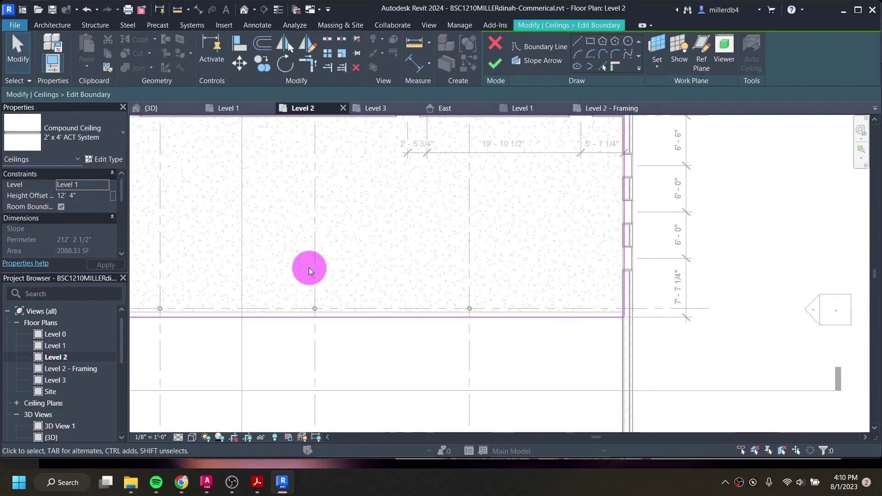
scroll(275, 323, up, 2)
scroll(276, 322, up, 3)
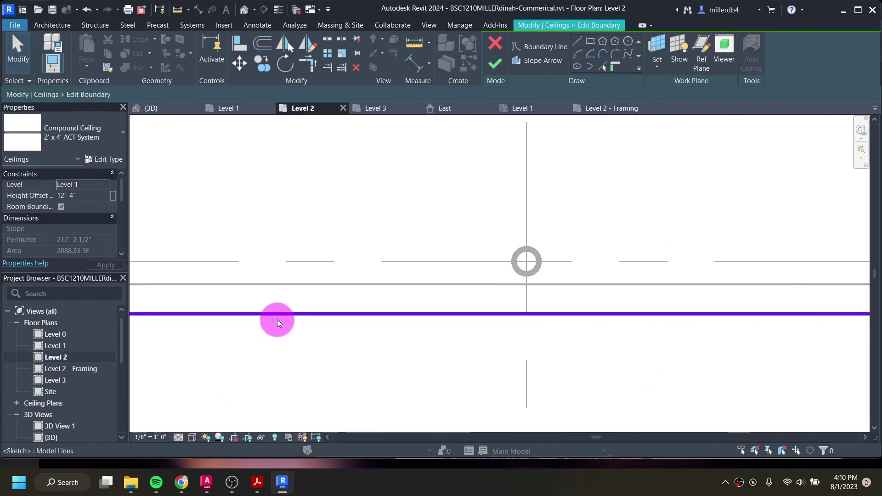
click(276, 312)
key(Up)
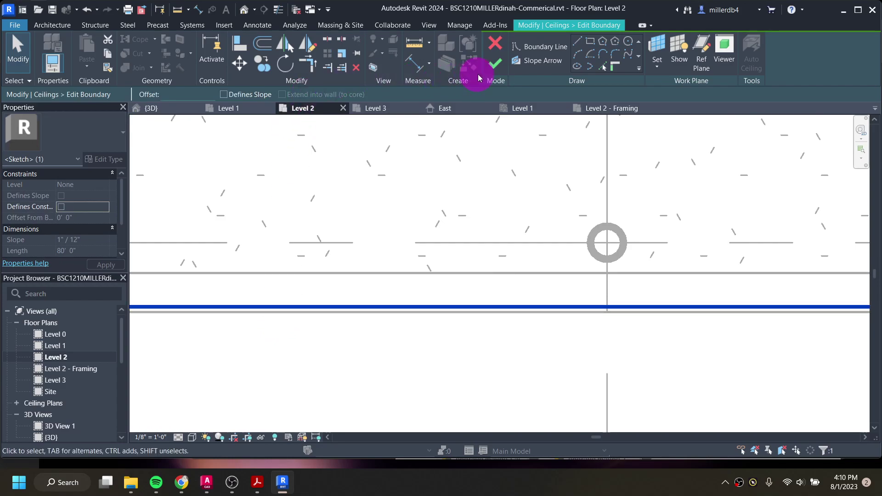
click(494, 64)
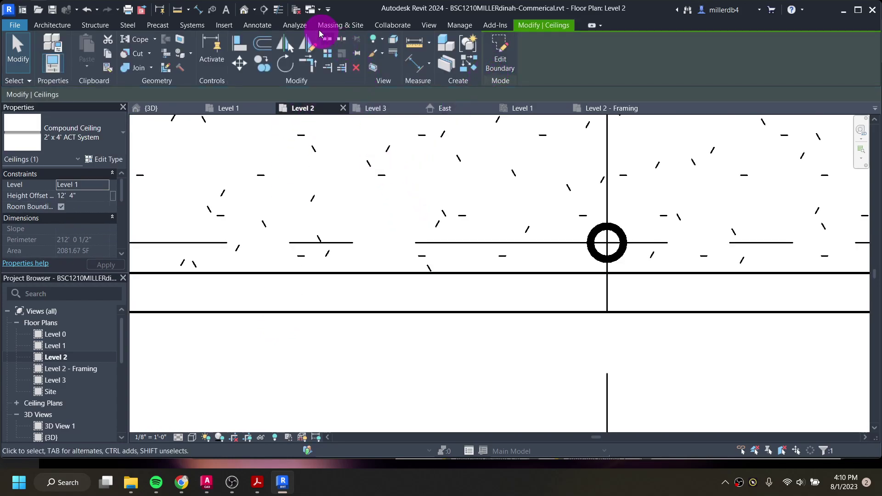
Step: Inspect the adjusted ceiling edge and the whole building section in the 3D view
click(244, 9)
scroll(362, 328, down, 3)
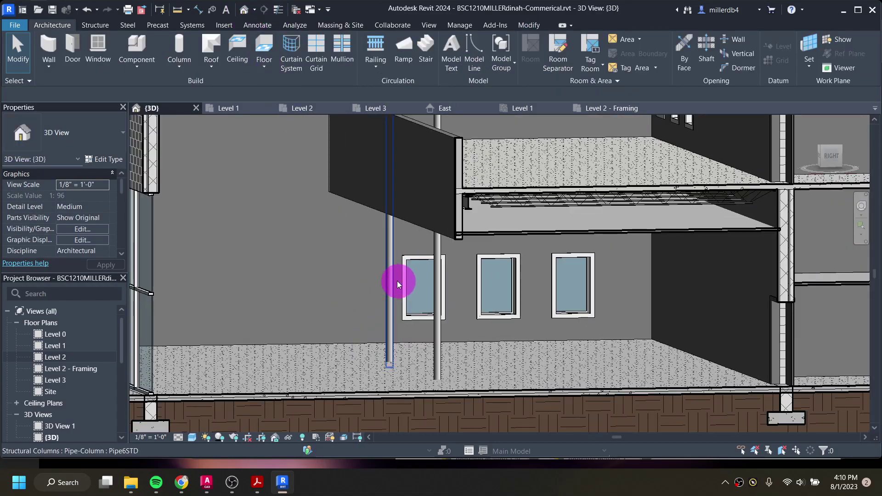
shift+middle_drag(367, 282, 585, 227)
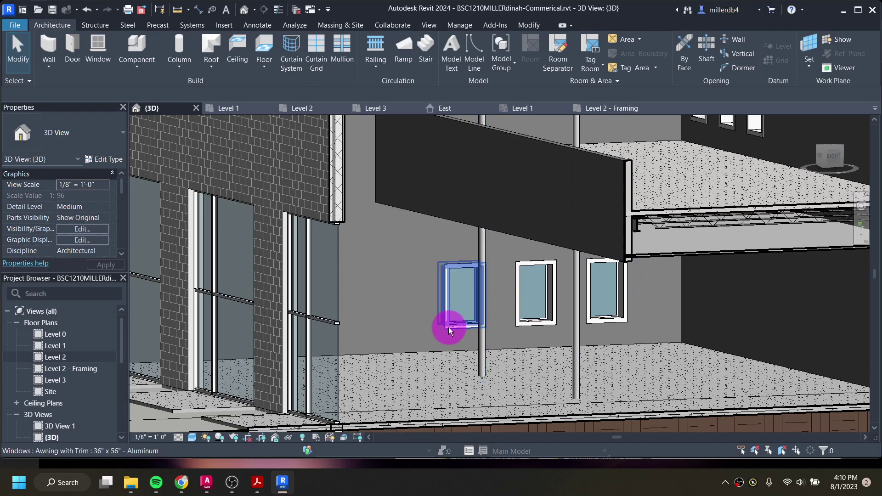
scroll(497, 297, down, 3)
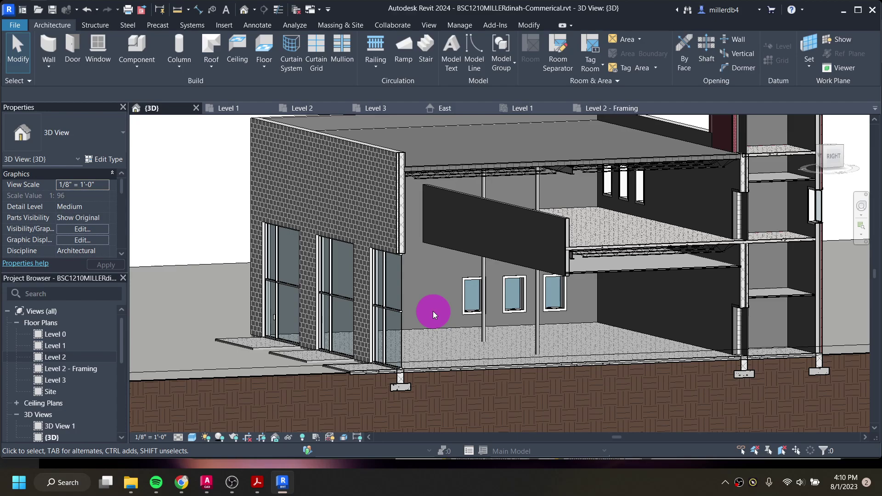
scroll(433, 310, down, 3)
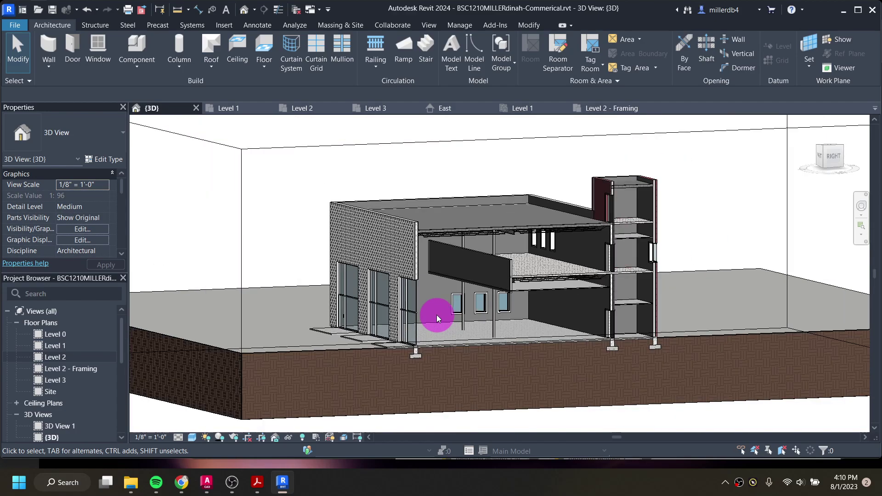
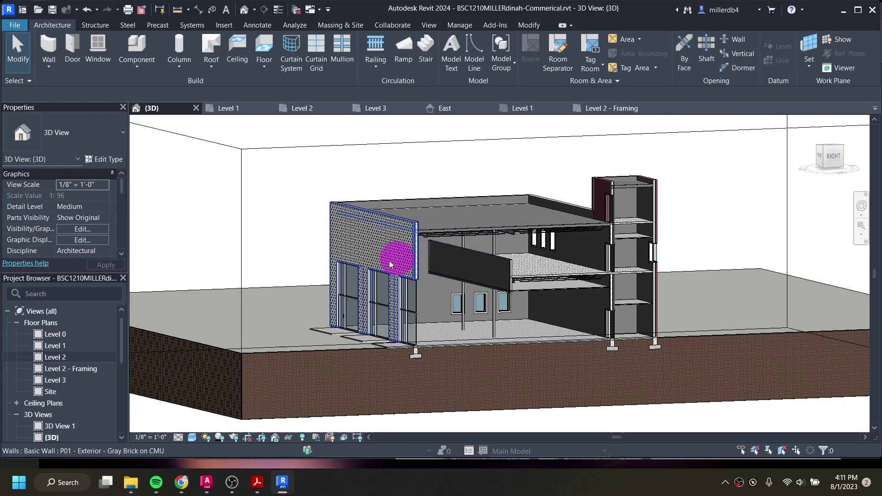
Step: View the small room near grid 3 on the Level 1 floor plan, and check its fixture layout in CommericalSpace1.pdf in Acrobat
double_click(56, 345)
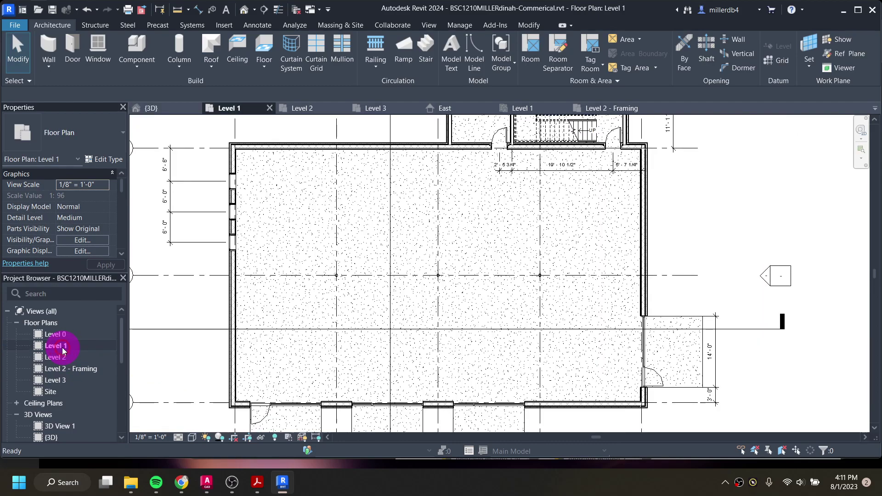
scroll(408, 335, up, 5)
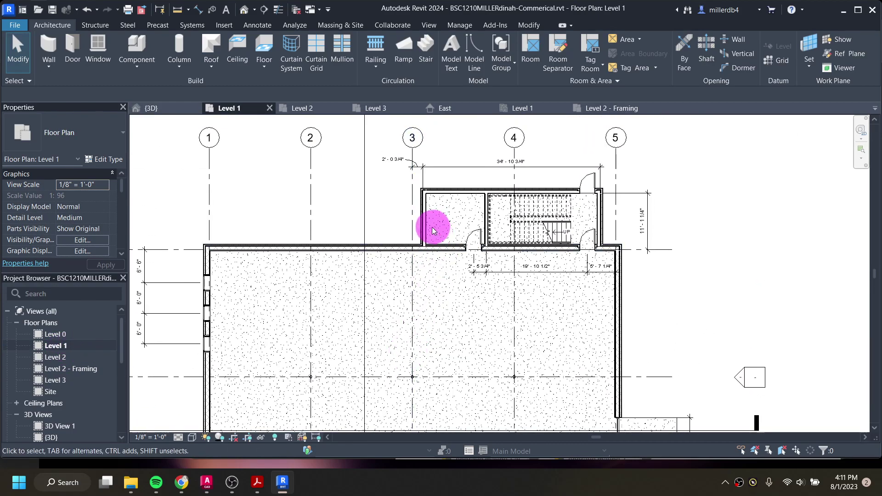
middle_drag(431, 228, 434, 238)
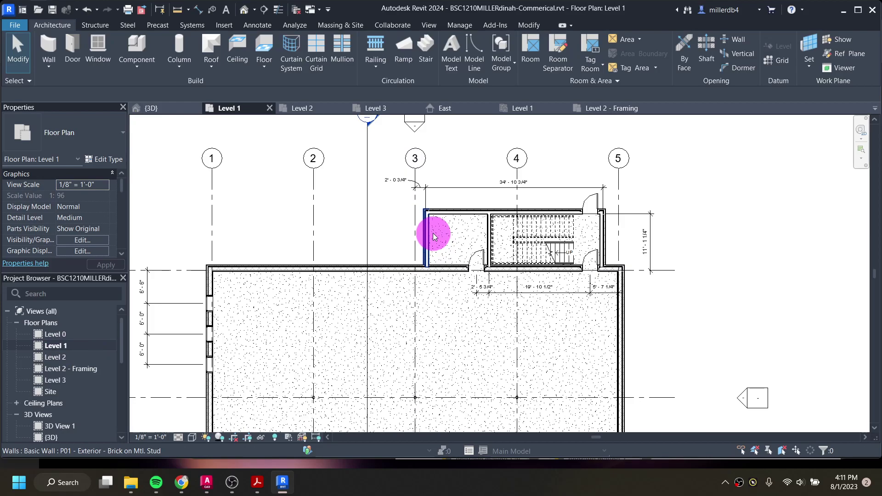
scroll(434, 237, up, 1)
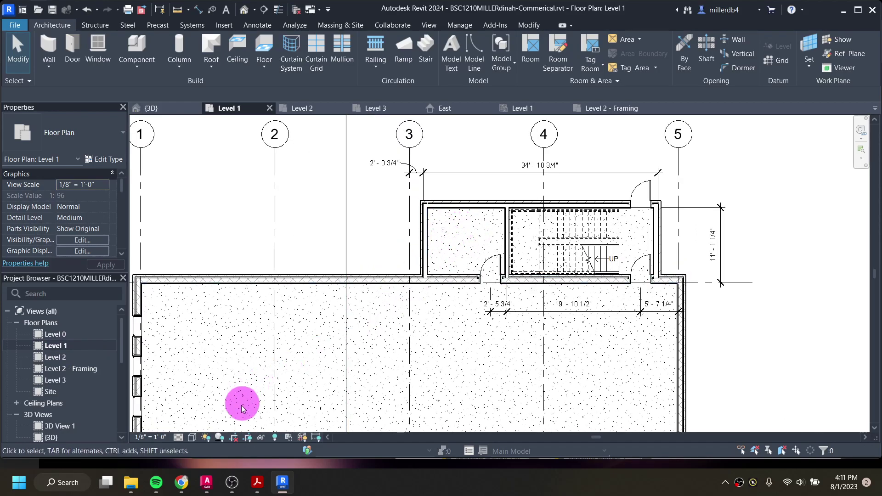
click(256, 486)
scroll(569, 248, up, 1)
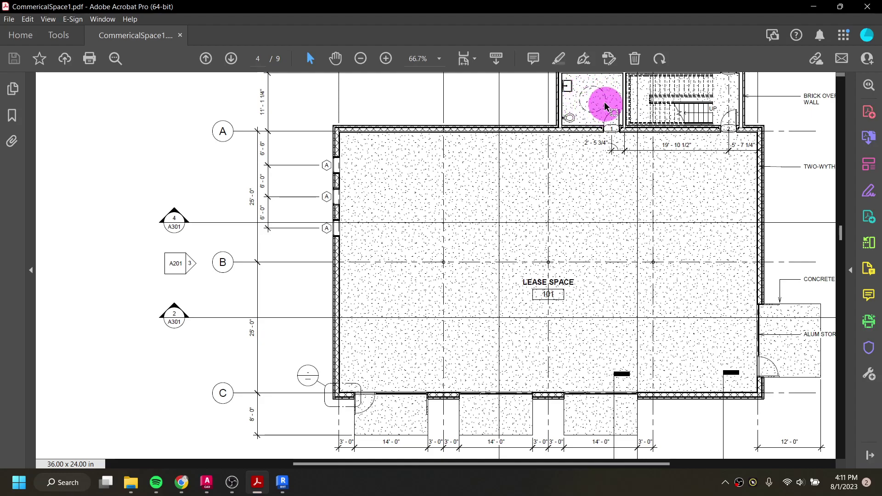
scroll(597, 133, up, 1)
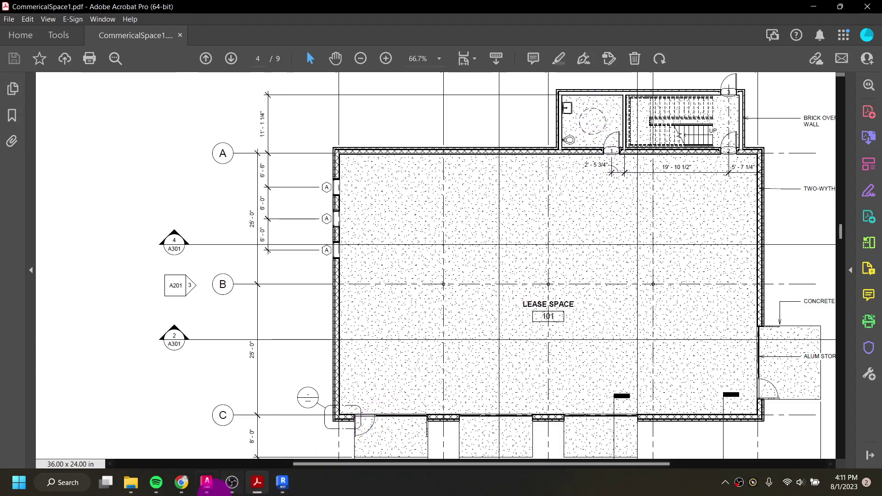
mouse_move(209, 491)
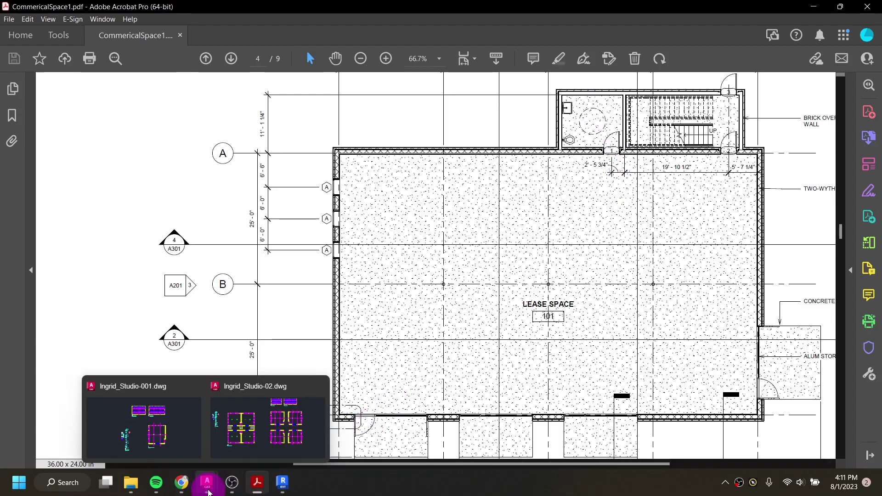
Step: Switch back to Revit, start placing a component and look through the loaded families for plumbing fixtures
click(282, 483)
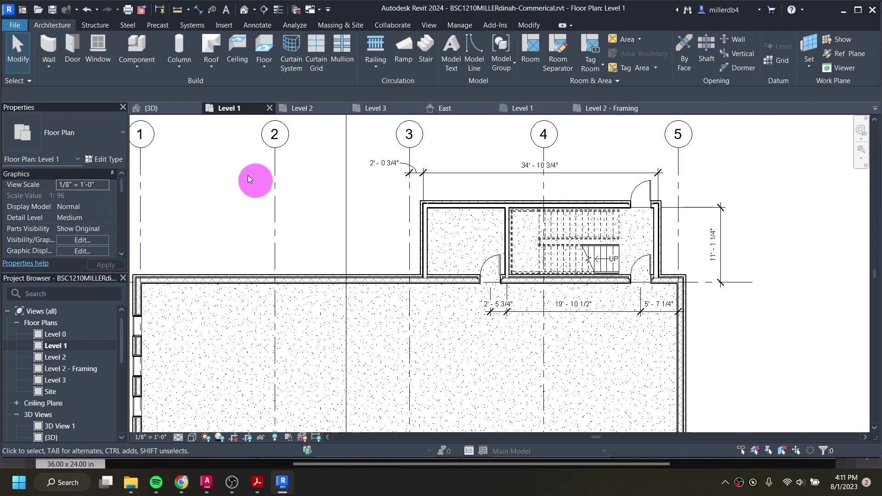
click(142, 45)
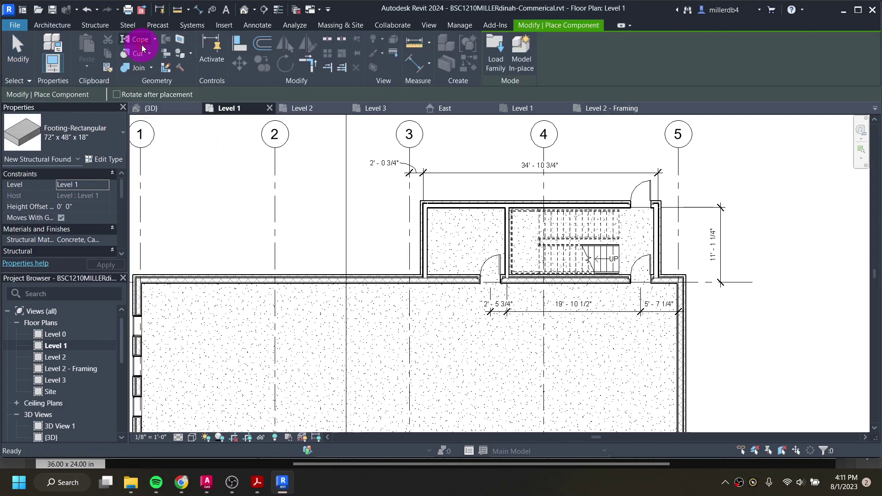
click(103, 131)
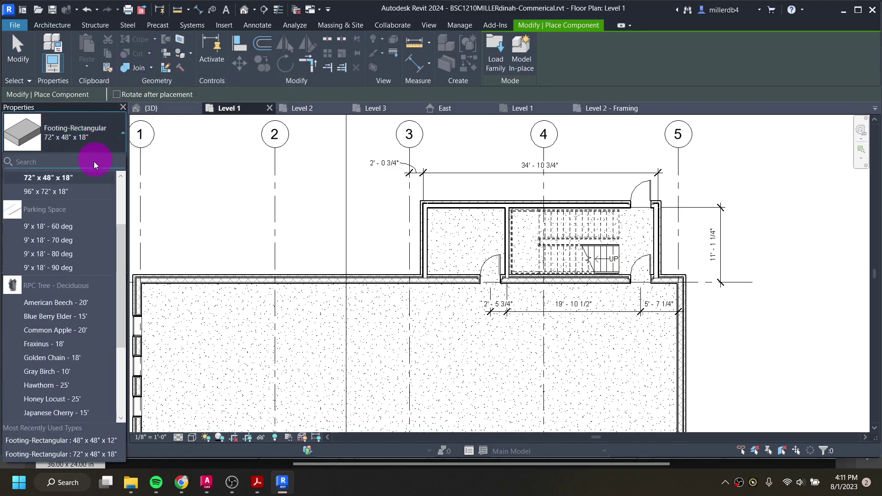
scroll(69, 260, up, 2)
scroll(70, 260, down, 5)
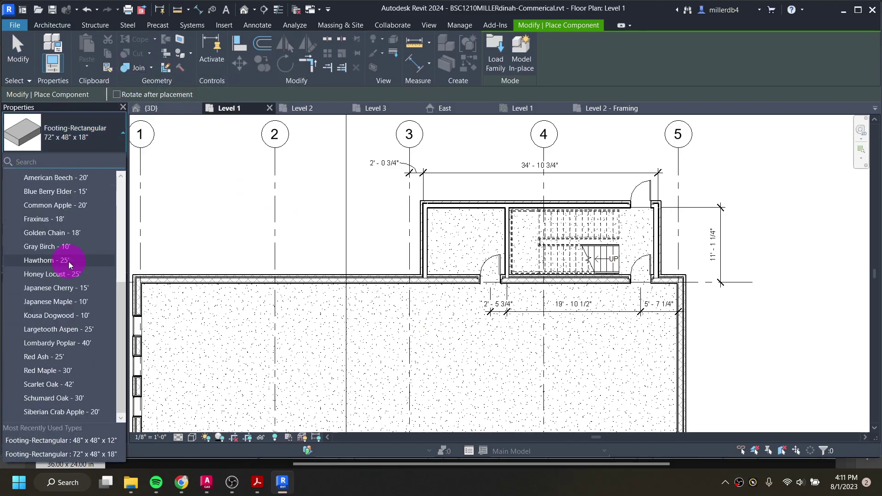
scroll(66, 267, up, 5)
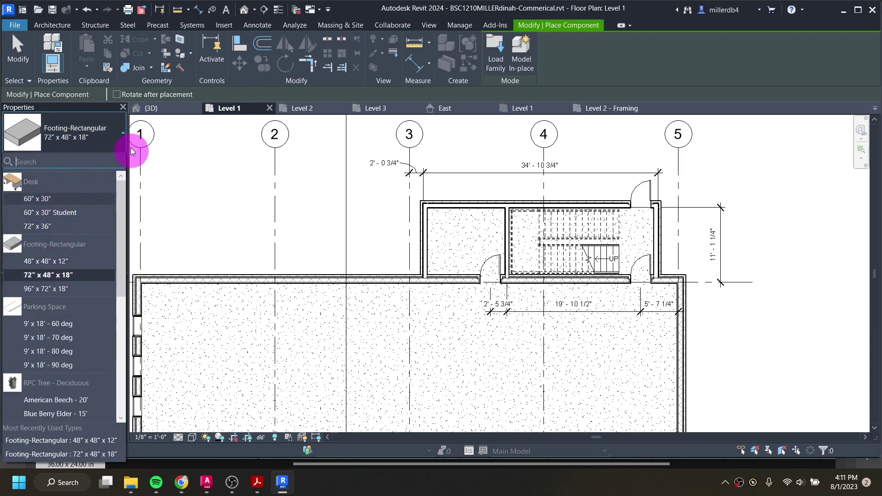
Step: Start loading a family and open the library folder Plumbing > Architectural > Fixtures > Sinks
click(495, 57)
scroll(397, 208, down, 4)
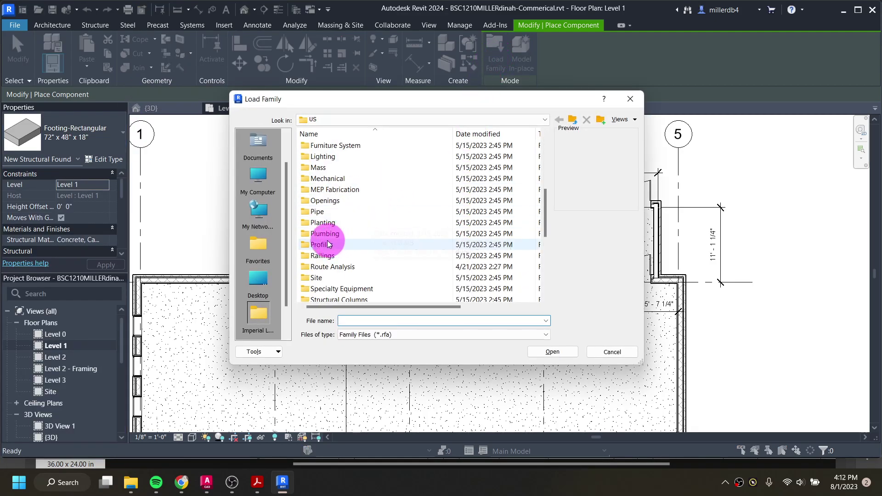
double_click(323, 234)
double_click(327, 146)
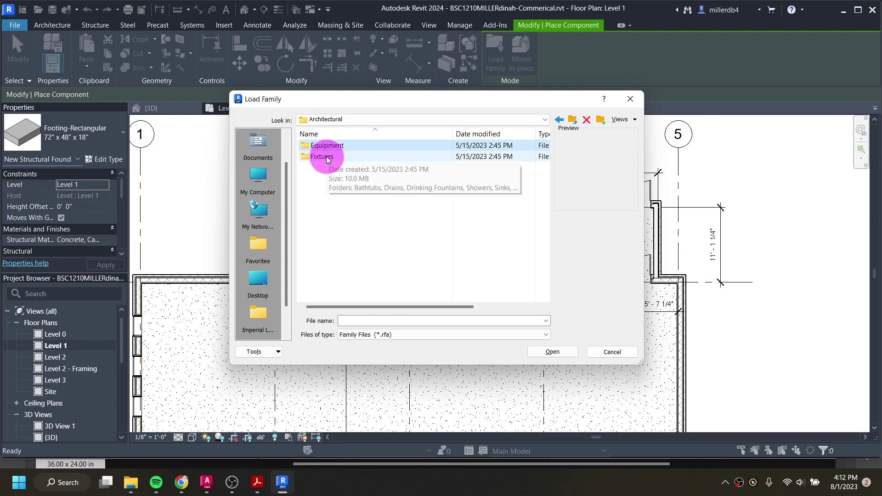
double_click(325, 156)
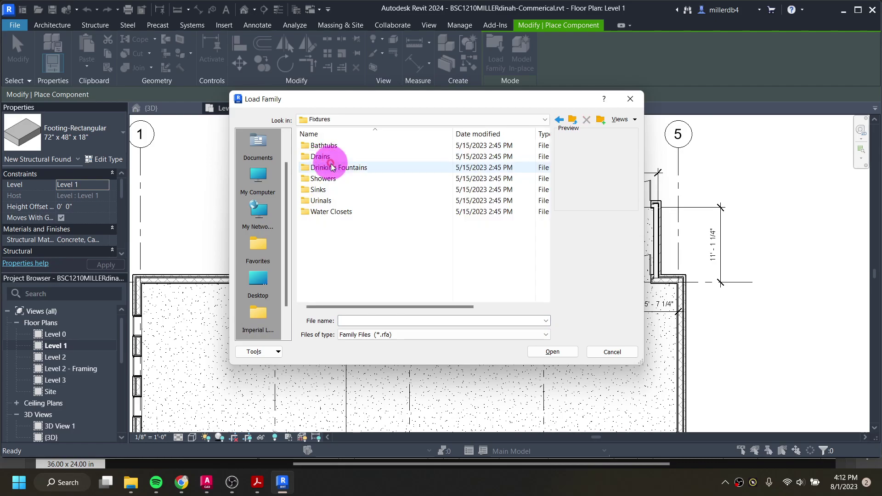
click(328, 211)
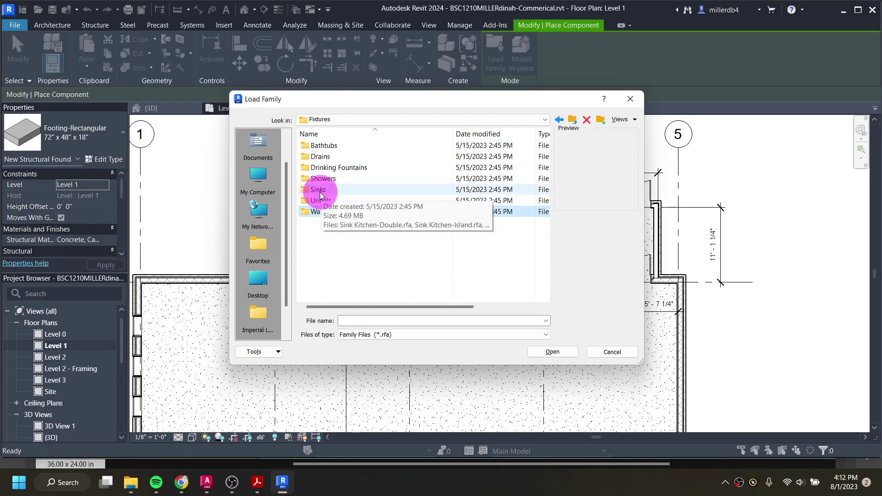
double_click(321, 192)
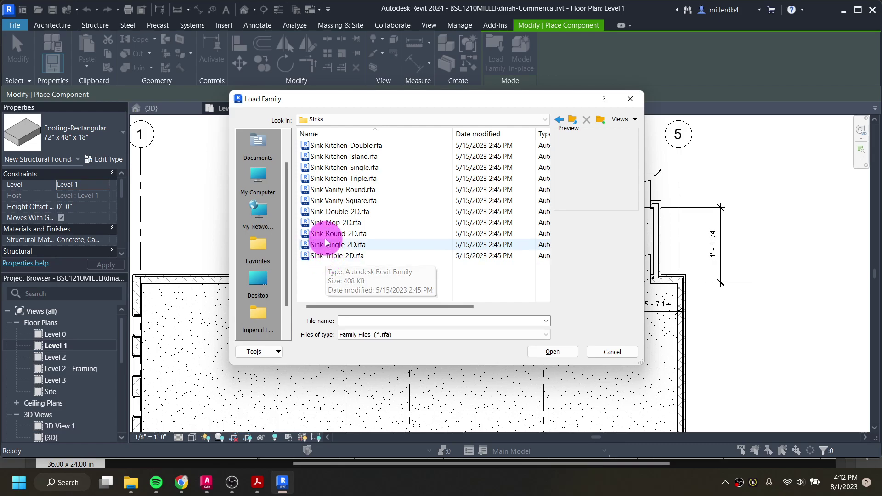
Step: Preview the families in the Sinks folder and load Sink-Single-2D.rfa into the project
click(325, 213)
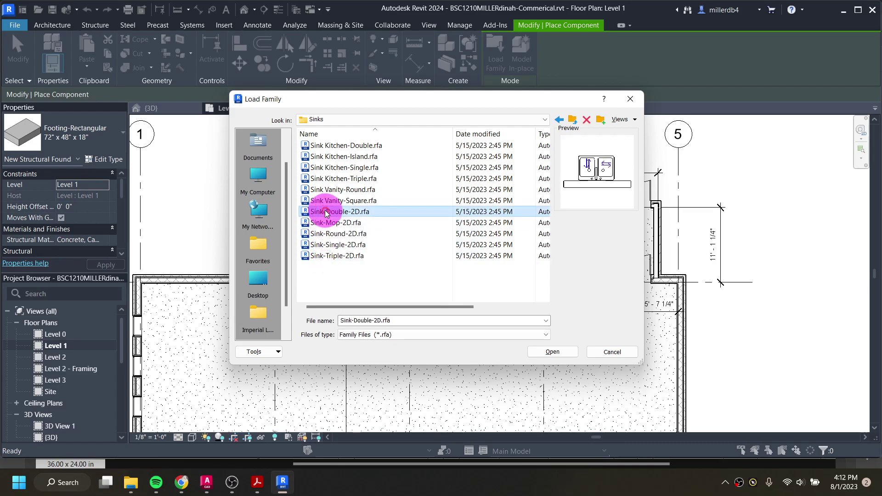
key(Up)
key(Up)
key(Up)
key(Up)
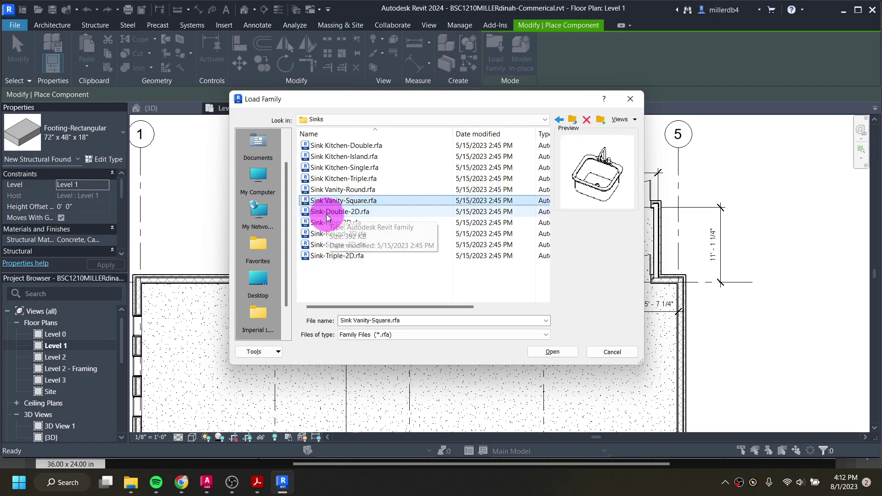
key(Up)
key(Up)
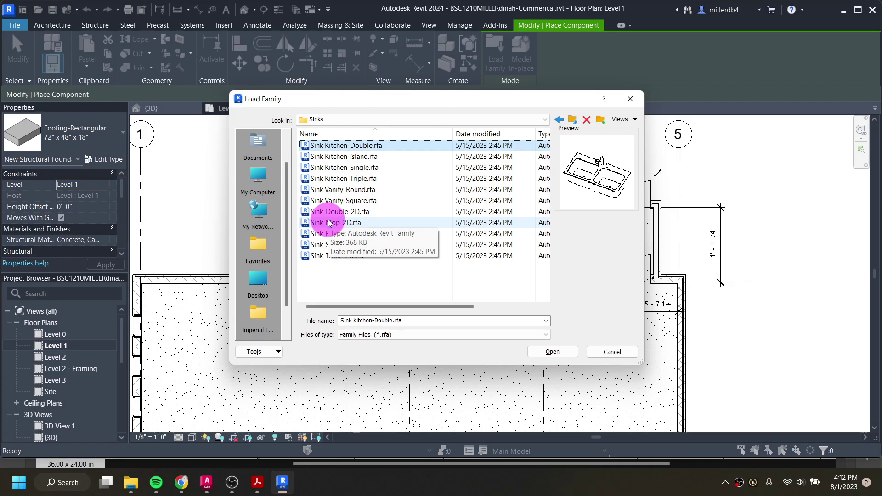
key(Down)
key(Down)
key(Down)
key(Down)
key(Down)
key(Down)
key(Down)
key(Down)
key(Down)
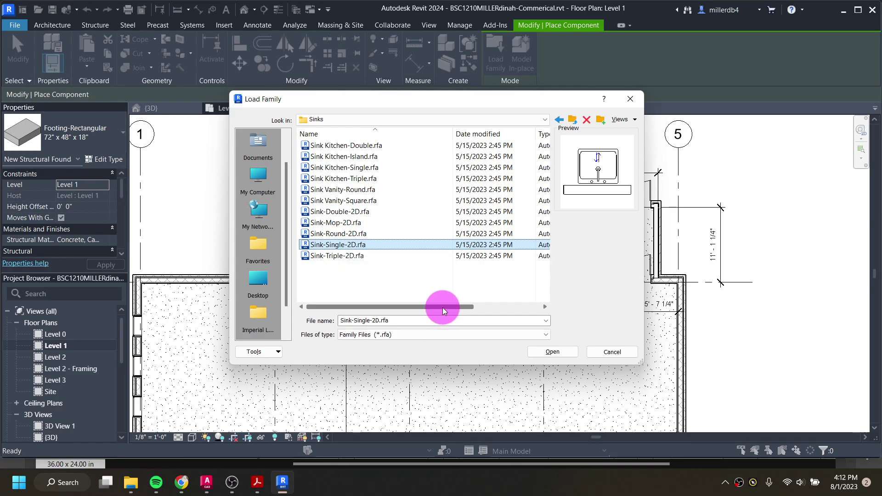
click(545, 353)
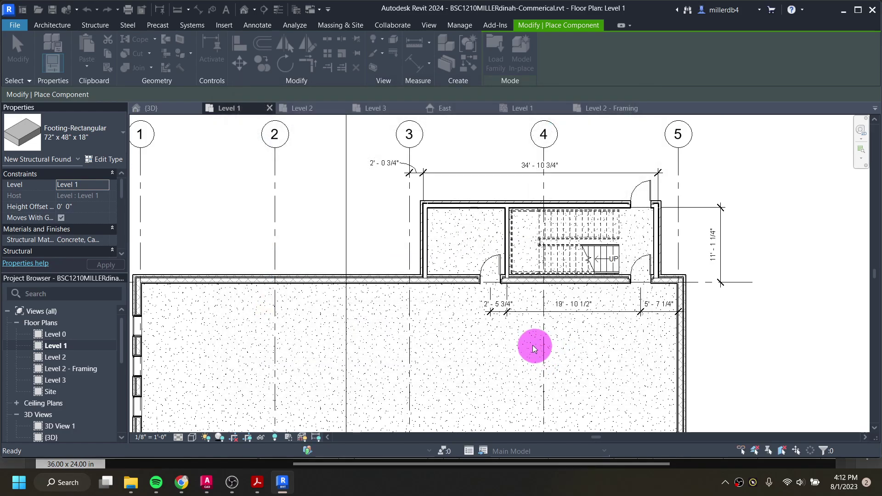
Step: Place the 26" x 22" single sink on the restroom's west exterior wall, 3'-0" from the north wall
scroll(436, 232, up, 1)
scroll(431, 228, up, 3)
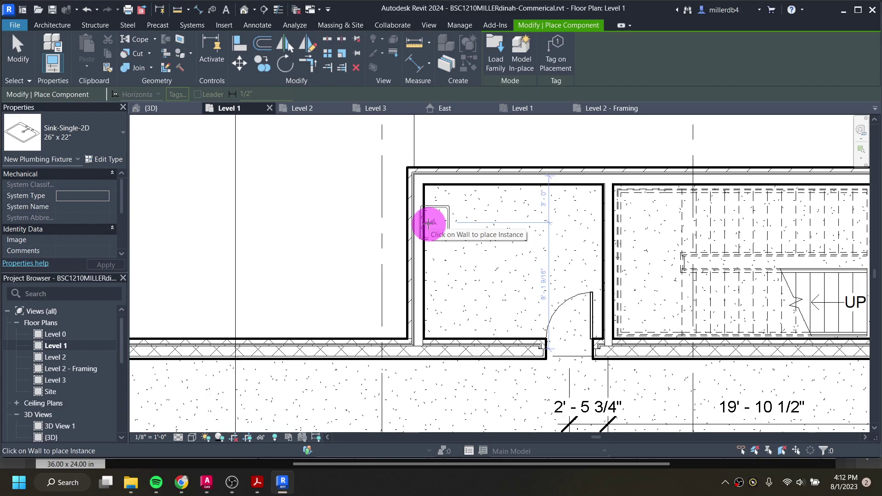
click(429, 223)
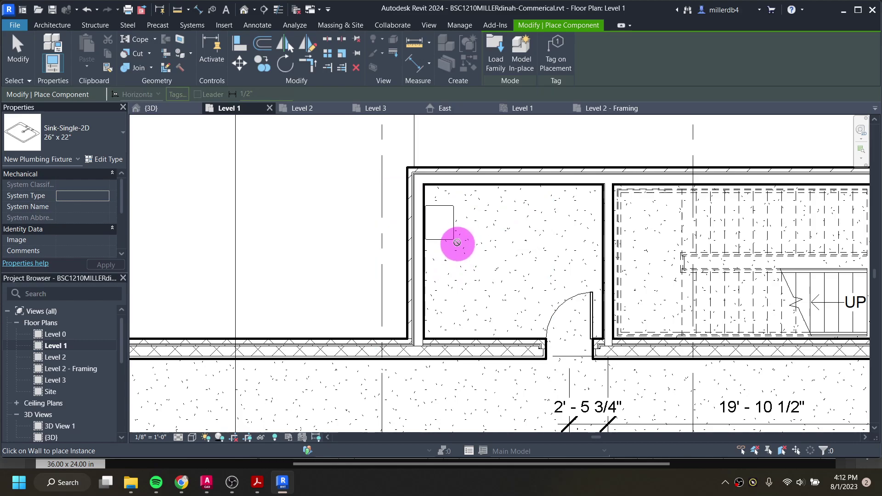
key(Escape)
key(Escape)
Step: Examine how the placed sink sits against its host wall, along with its distances from the adjoining walls
click(440, 237)
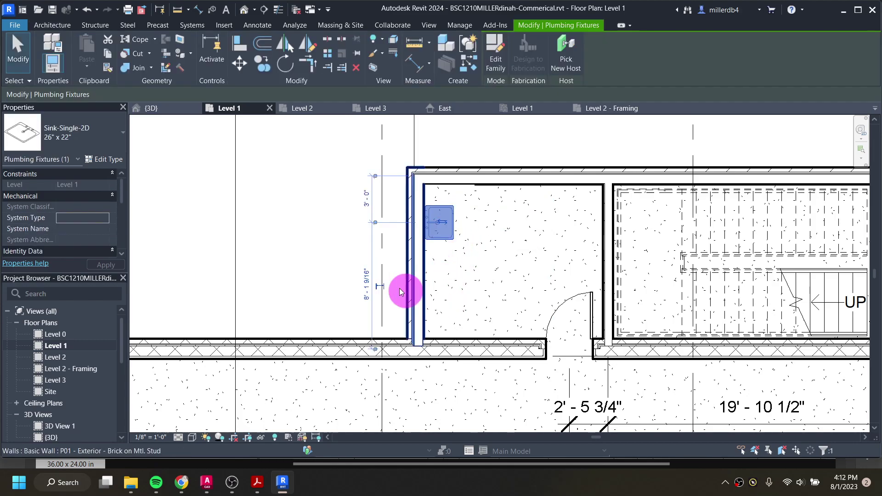
click(436, 253)
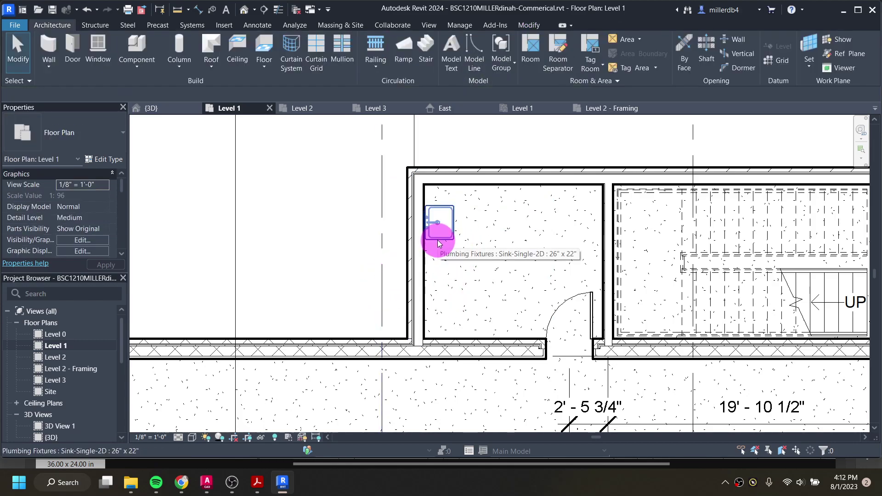
click(439, 243)
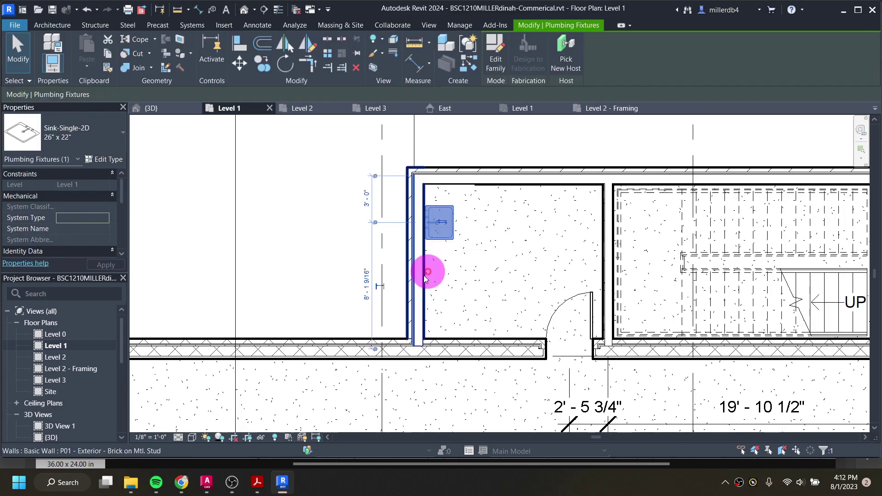
click(306, 268)
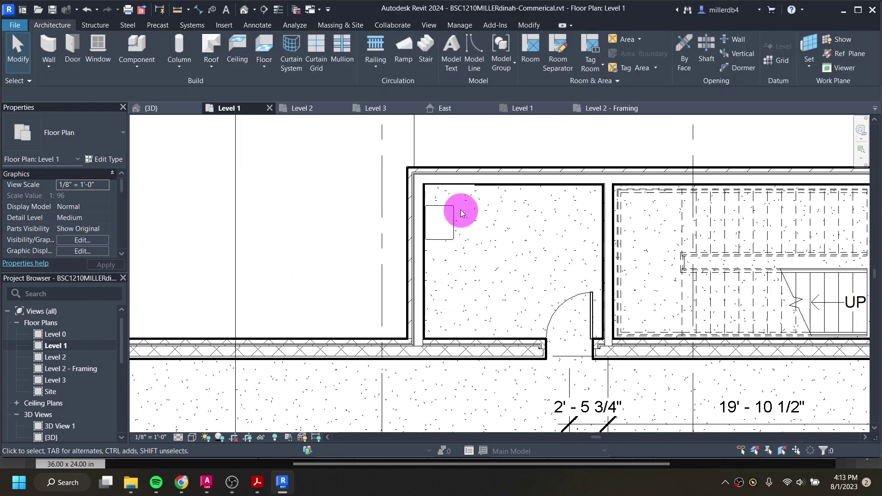
Step: Set the Default Elevation of the 26" x 22" Sink-Single-2D type to 2' 0" and recheck the sink in plan
click(437, 226)
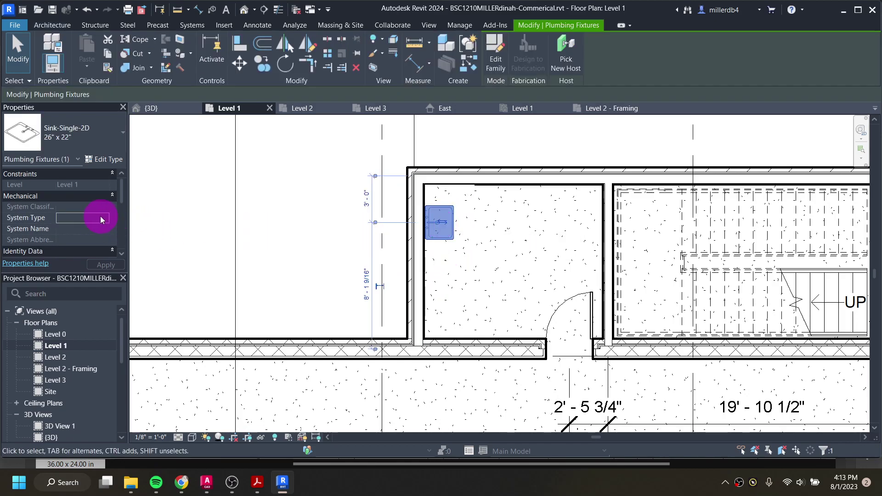
scroll(97, 219, down, 6)
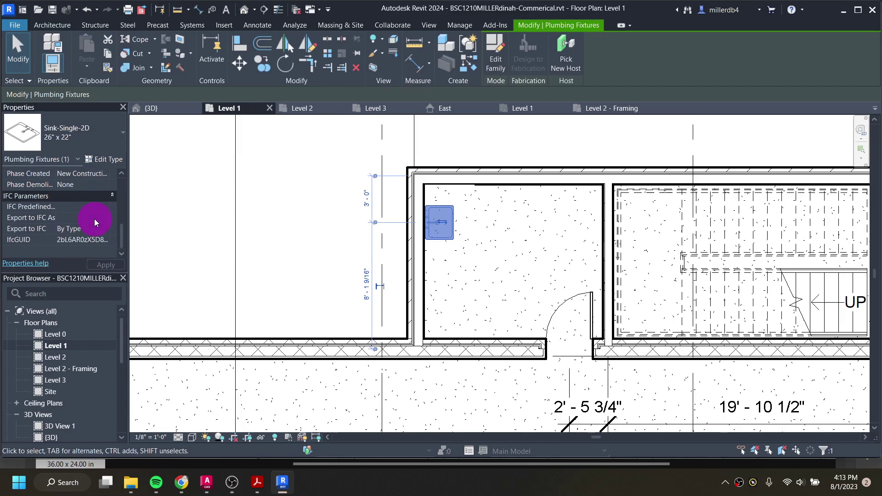
scroll(95, 218, up, 6)
click(104, 159)
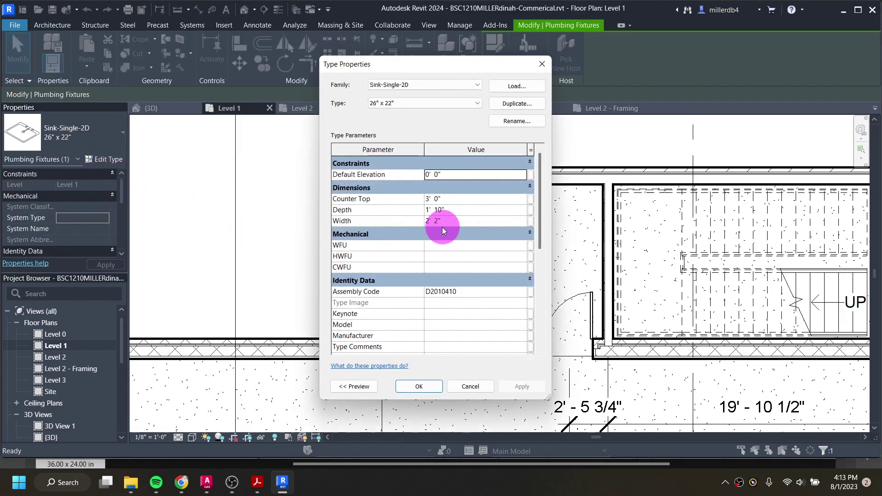
scroll(442, 207, down, 3)
scroll(441, 193, up, 3)
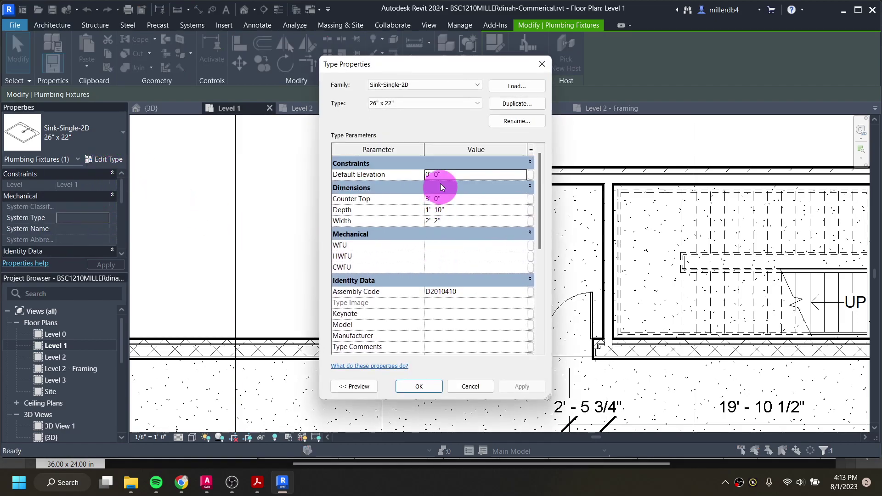
click(424, 176)
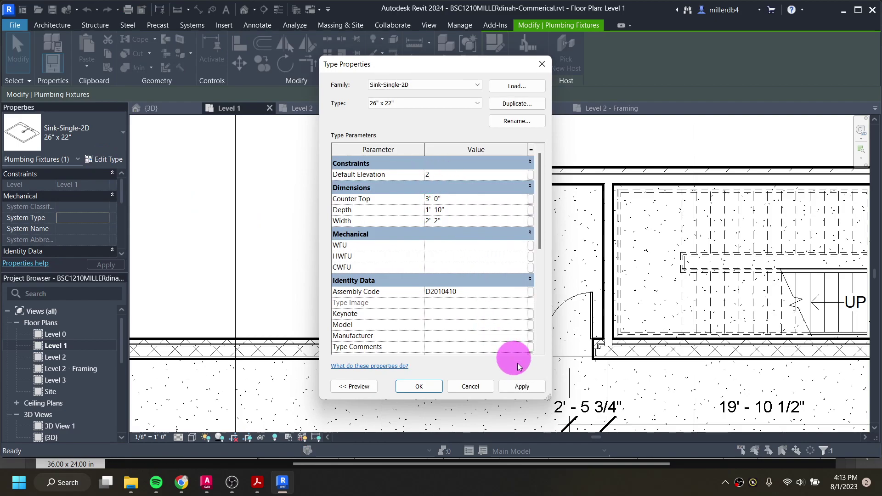
click(521, 386)
drag(434, 66, 652, 69)
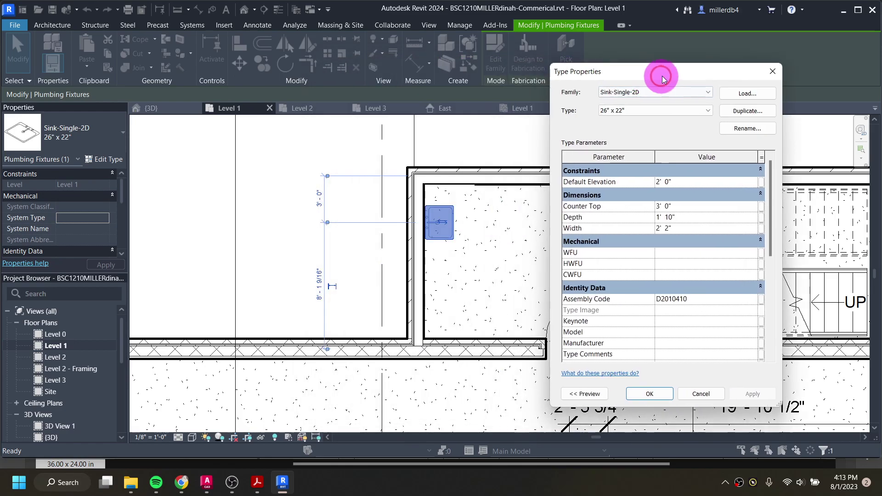
click(645, 387)
click(309, 267)
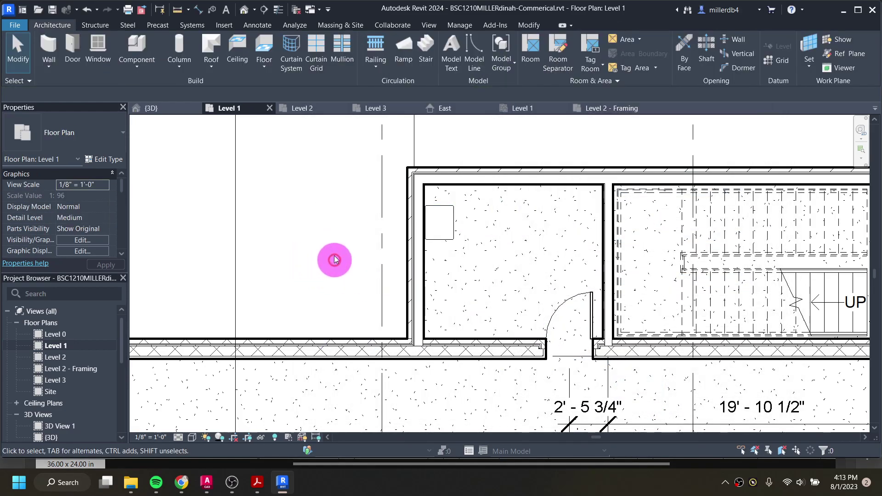
click(441, 230)
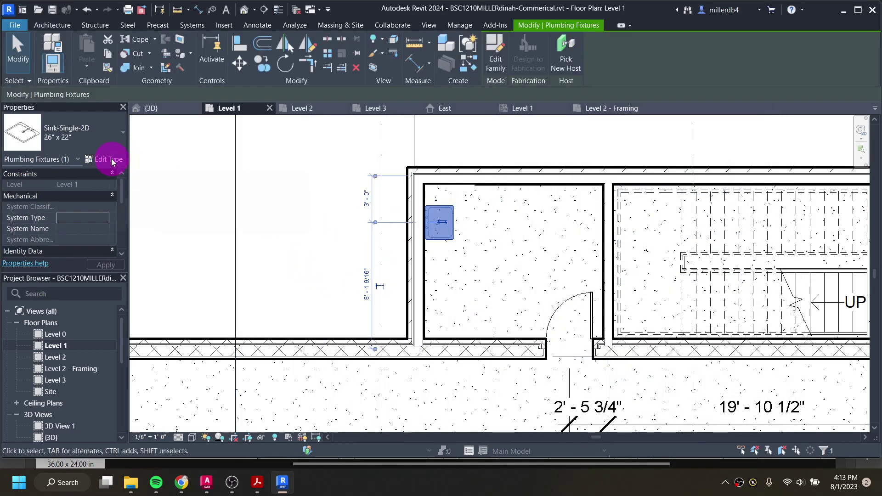
click(267, 244)
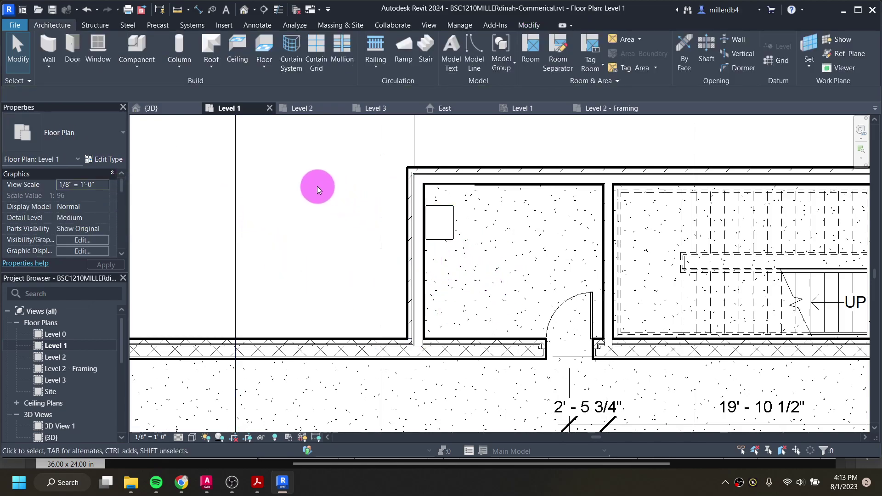
Step: Load Toilet-Commercial-Wall-2D.rfa from Fixtures > Water Closets and place it on the restroom's west wall, 3'-0" from the south wall
click(144, 45)
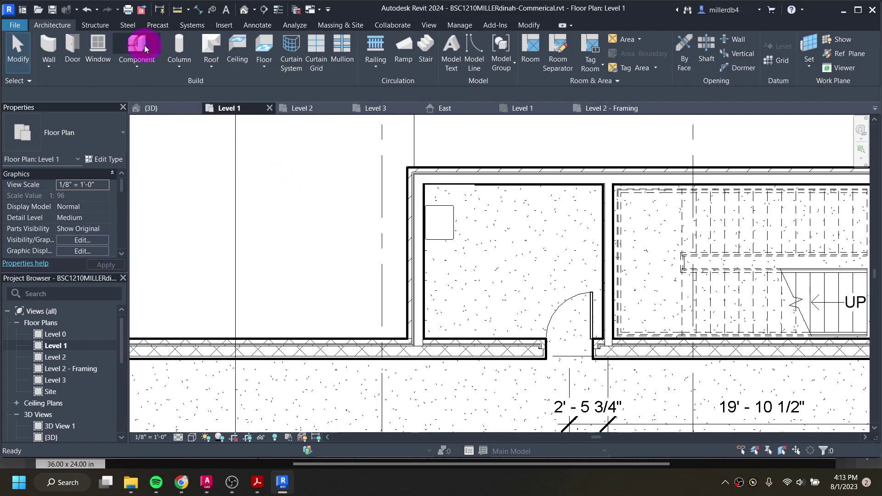
click(495, 53)
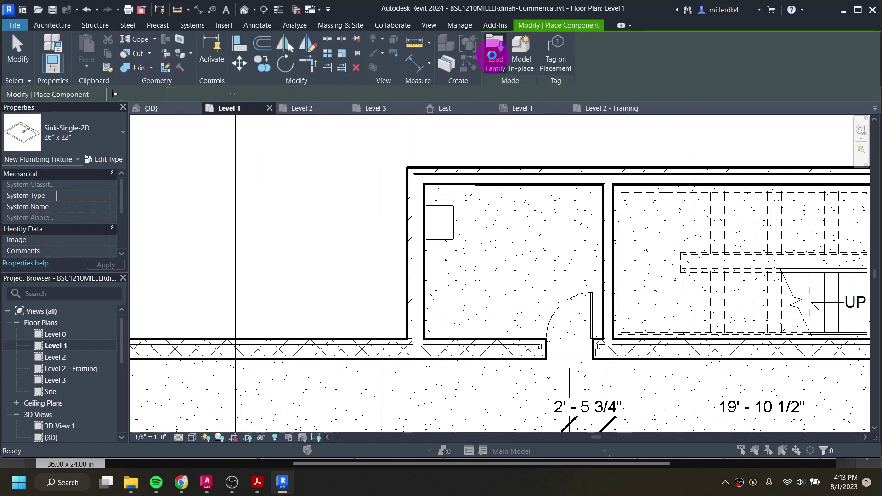
click(358, 118)
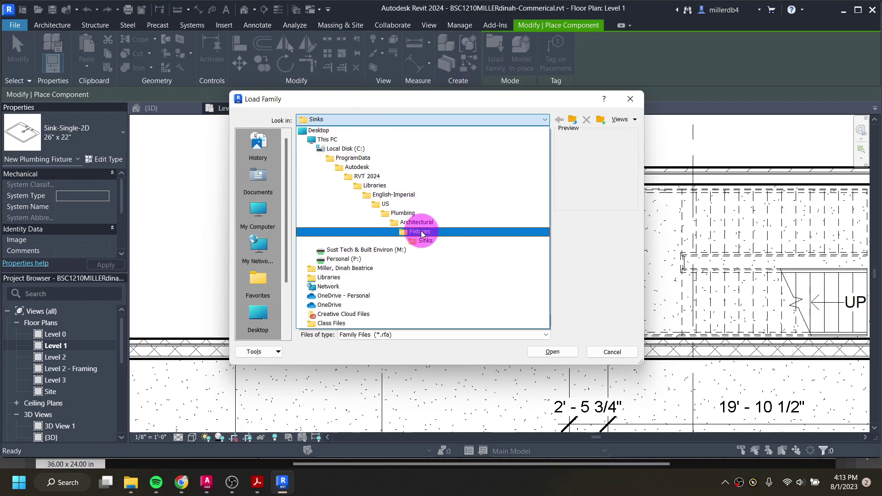
click(420, 232)
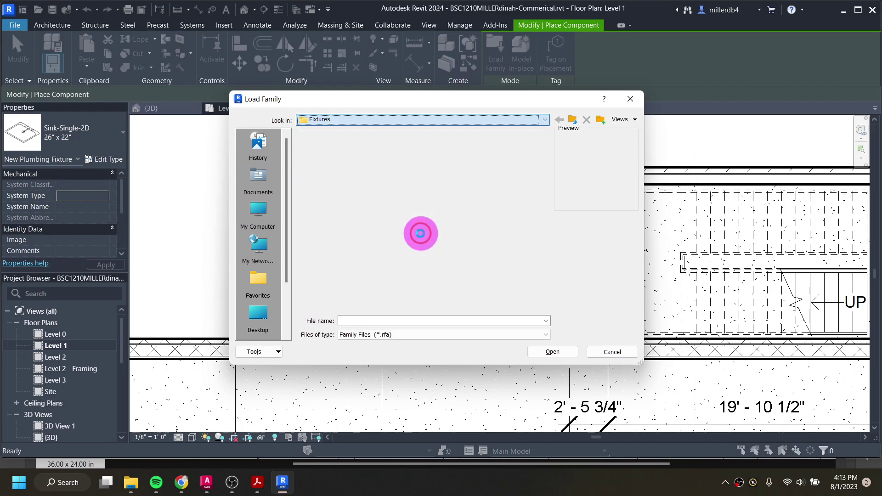
click(341, 212)
double_click(341, 211)
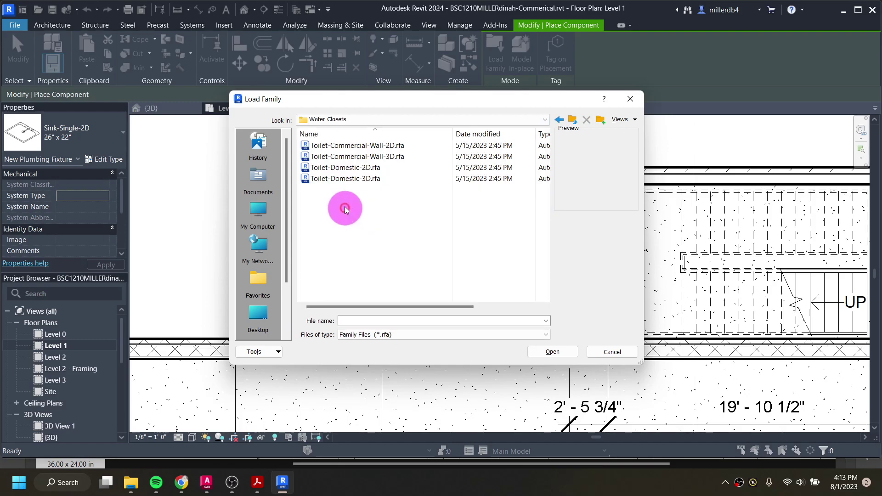
click(345, 146)
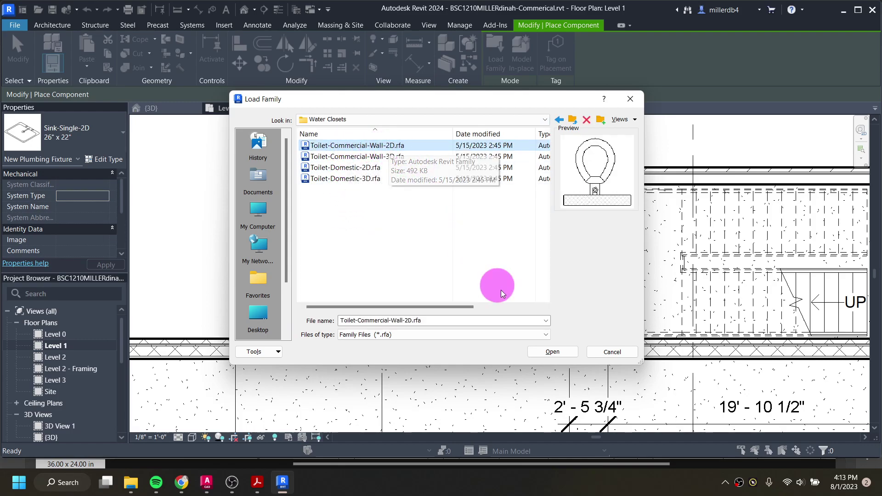
click(551, 352)
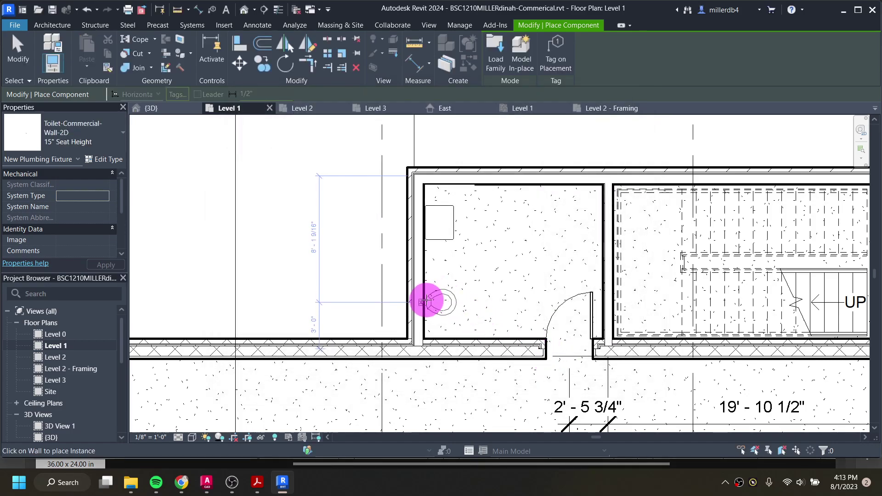
click(426, 302)
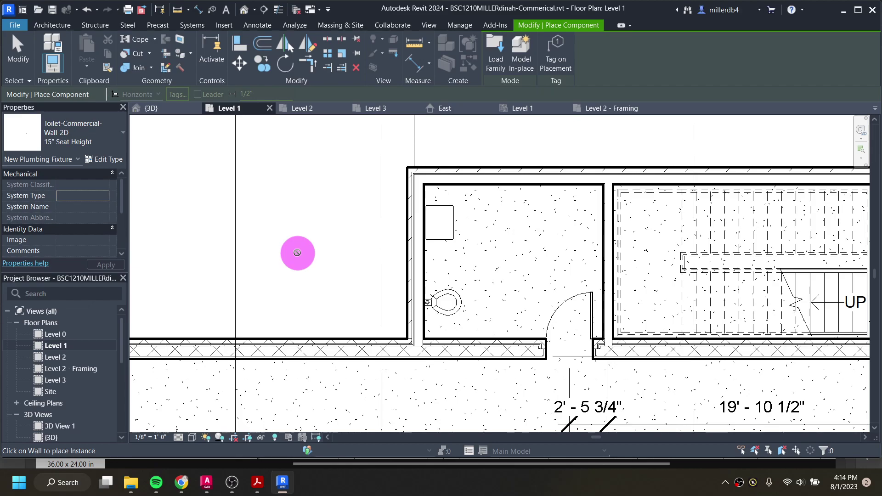
key(Escape)
Step: Open the family of the sink placed in the restroom for editing
click(436, 244)
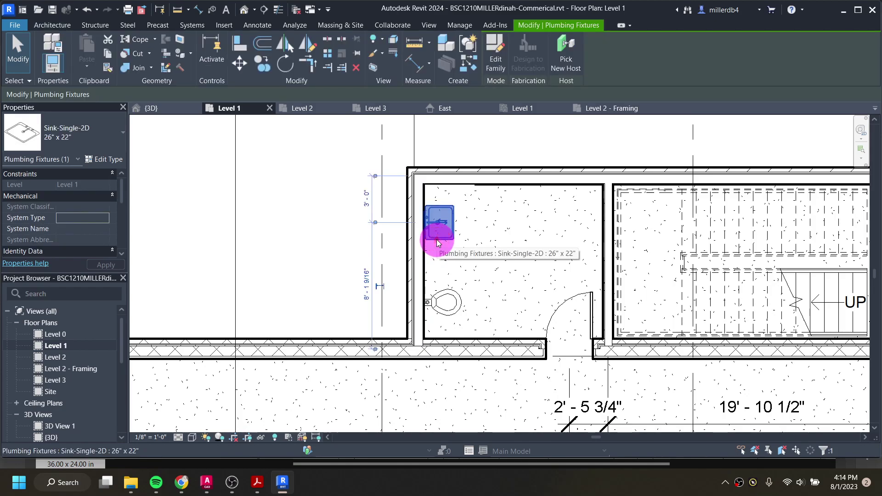
scroll(74, 218, down, 2)
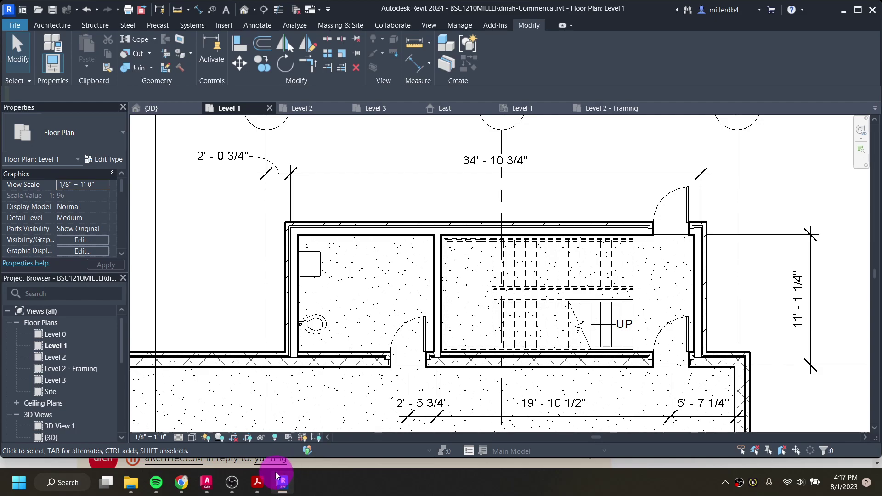
scroll(316, 273, up, 2)
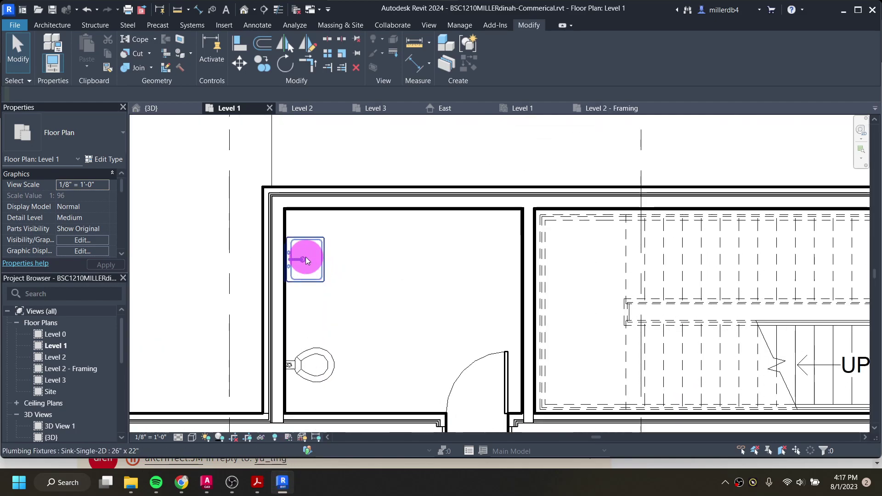
double_click(303, 262)
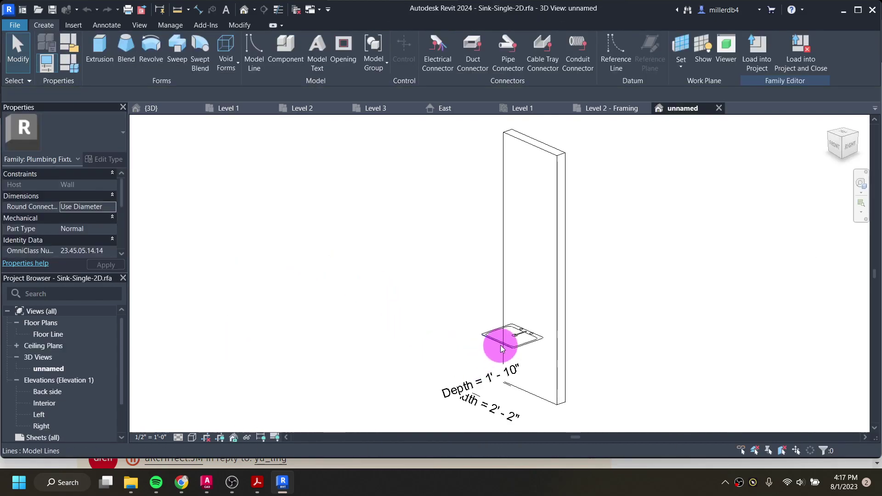
Step: Check the view-specific visibility settings of a curved faucet line in the sink family's 3D view
scroll(522, 330, up, 4)
click(526, 333)
scroll(524, 332, up, 3)
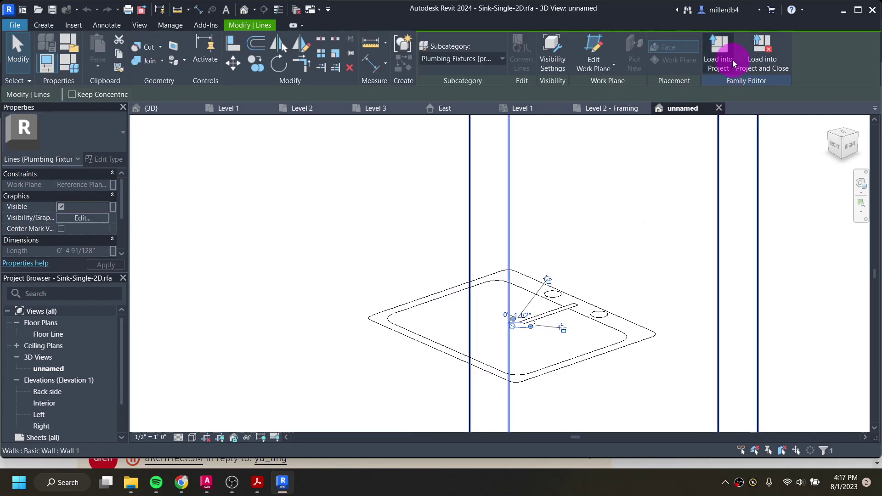
click(549, 58)
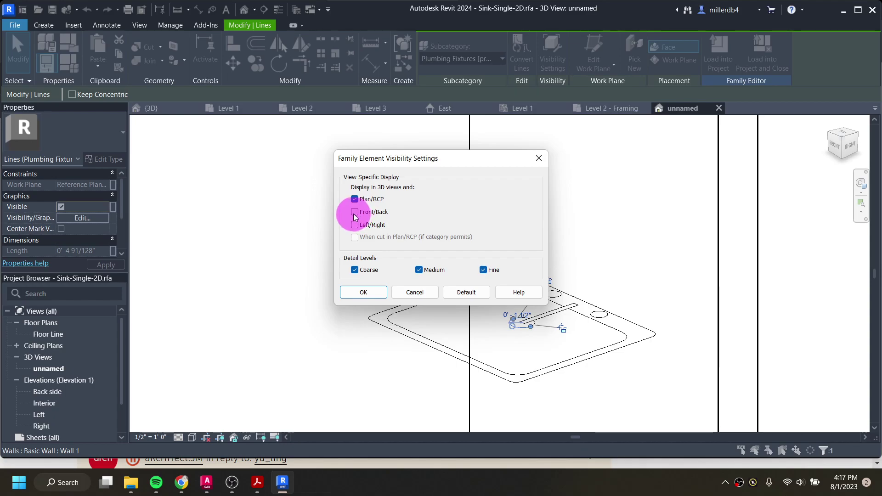
click(363, 293)
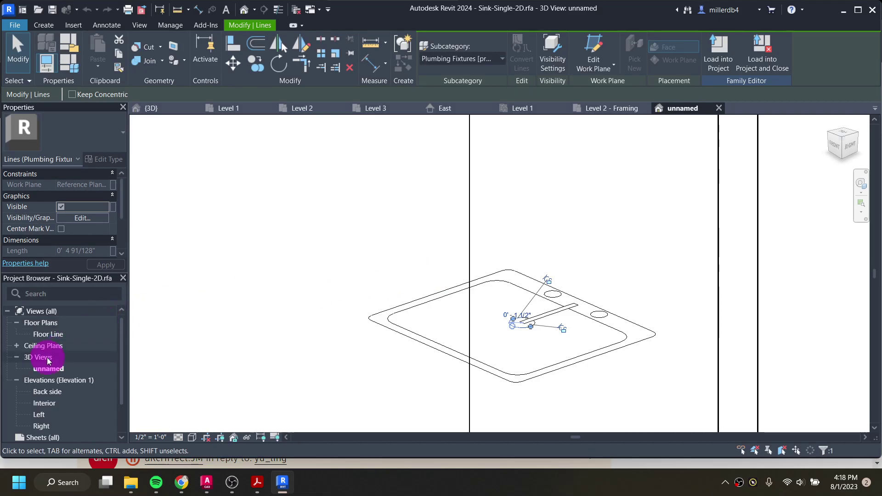
Step: Select the whole sink in the family's Floor Line plan and filter the selection down to the Plumbing Fixtures lines
double_click(47, 333)
click(516, 264)
scroll(540, 280, down, 2)
click(645, 248)
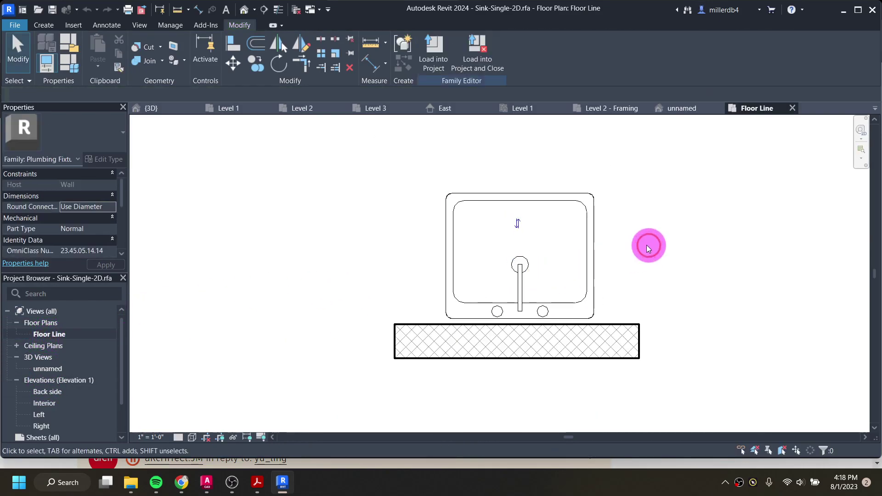
drag(430, 166, 627, 324)
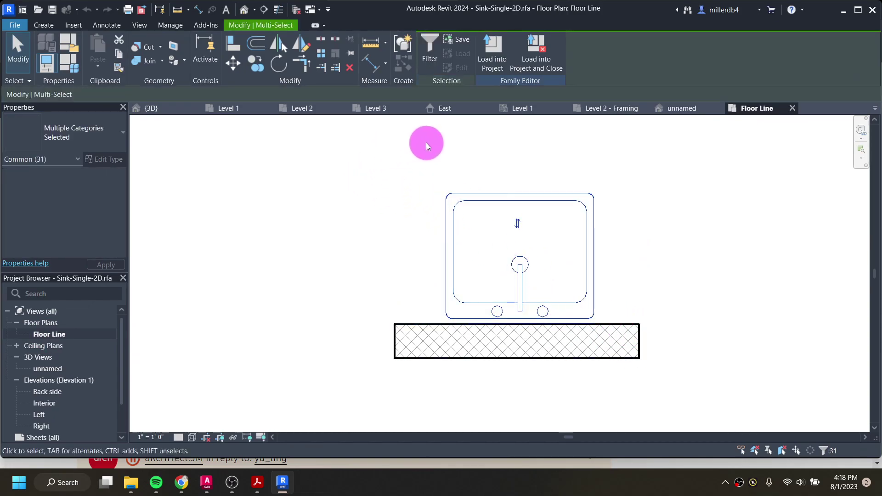
click(433, 59)
click(345, 180)
click(345, 162)
click(416, 317)
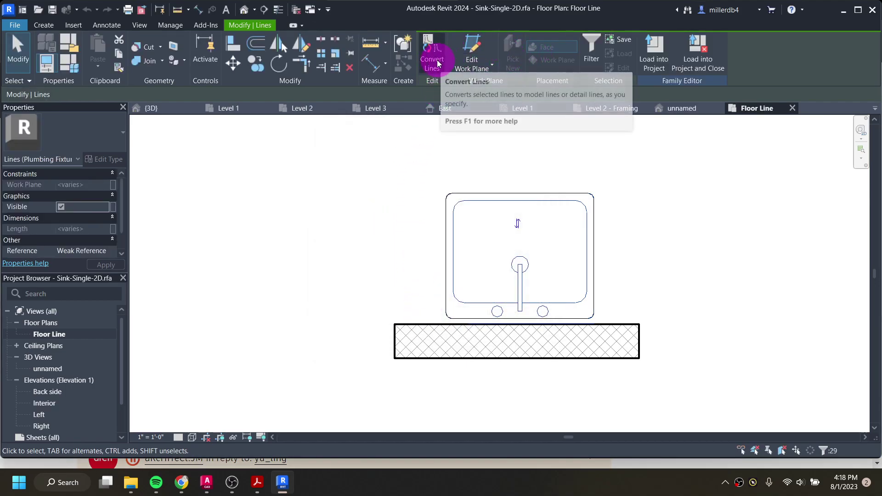
Step: Try to convert the selected sink lines and check their Work Plane property
click(426, 68)
click(79, 183)
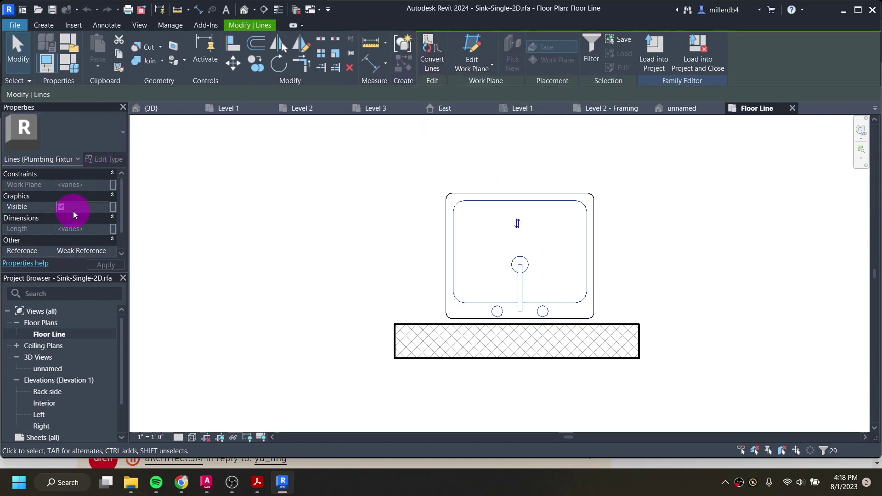
Step: Convert the selected symbolic lines of the sink family to model lines
click(432, 61)
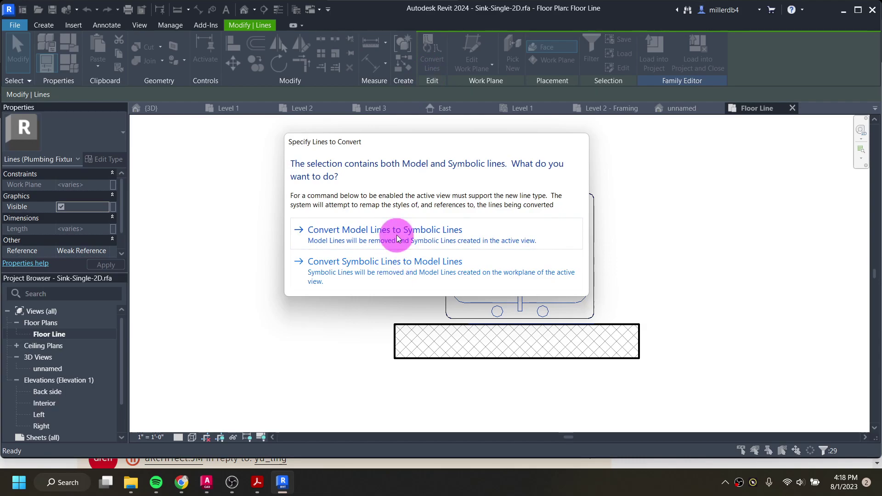
click(389, 266)
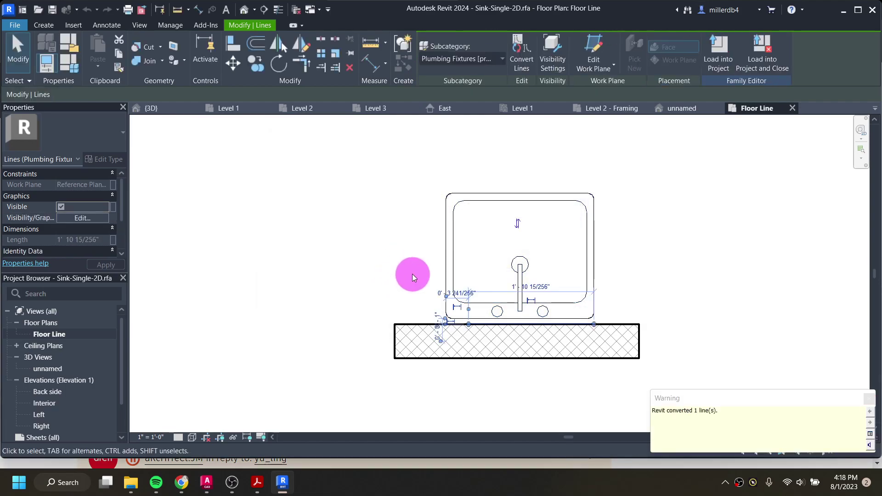
click(393, 252)
Step: Load the sink family into the project and close it, replacing Sink-Single-2D.rfa and overwriting the project's existing version
click(465, 55)
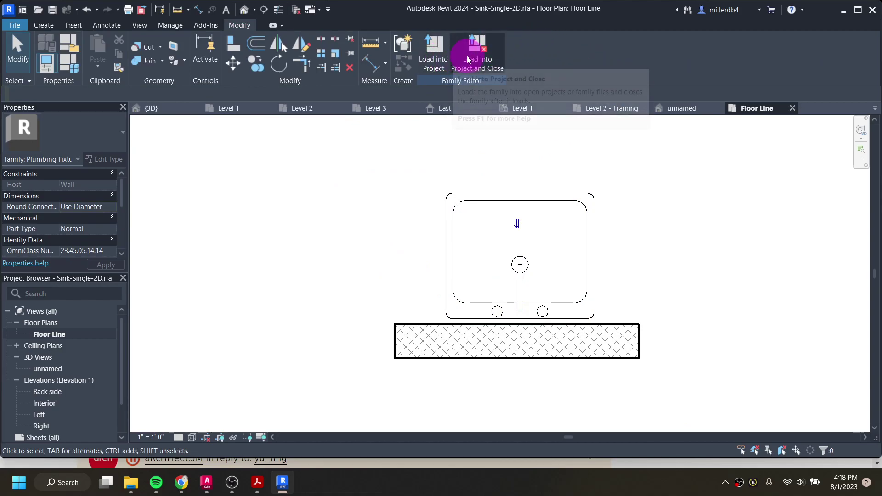
click(429, 250)
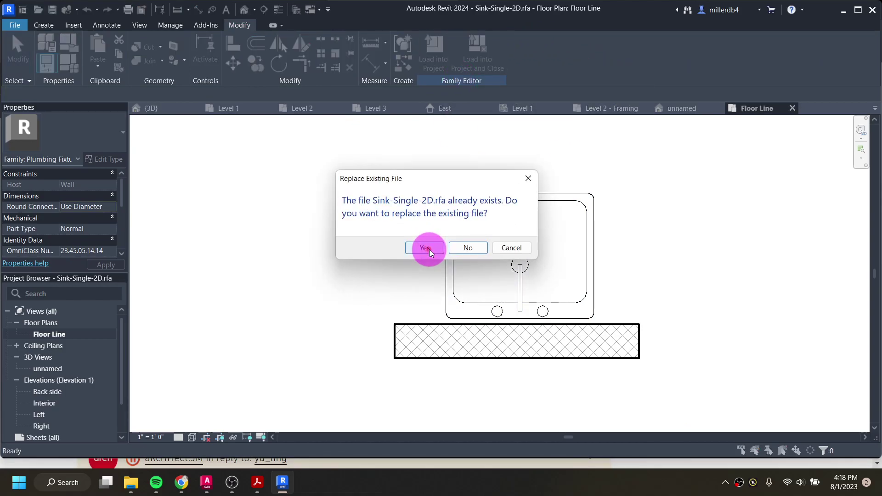
click(425, 249)
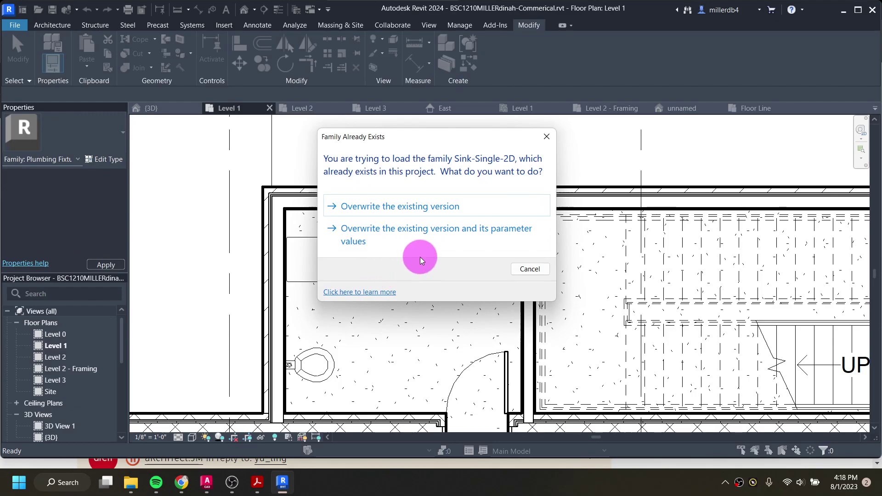
click(414, 208)
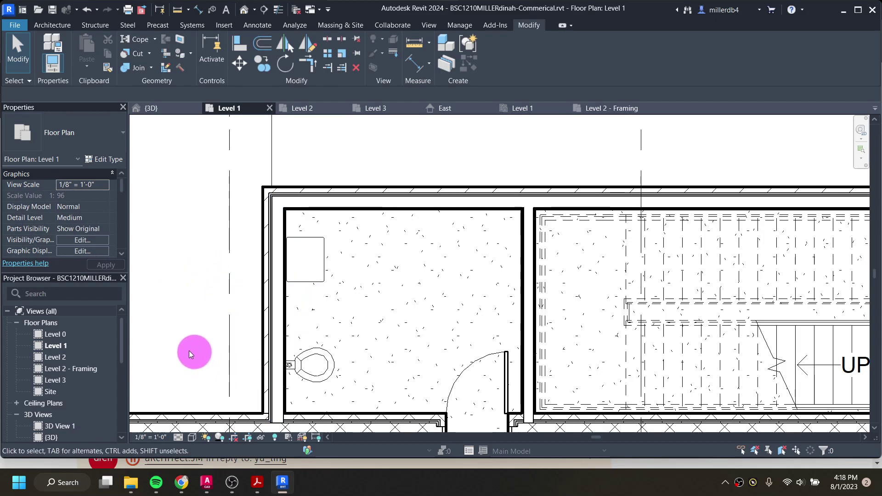
Step: On Level 2, place a Toilet-Commercial-Wall-2D with 15" Seat Height on the restroom's west wall, 3' 6" from the south wall
double_click(60, 357)
scroll(262, 342, down, 5)
scroll(293, 267, up, 5)
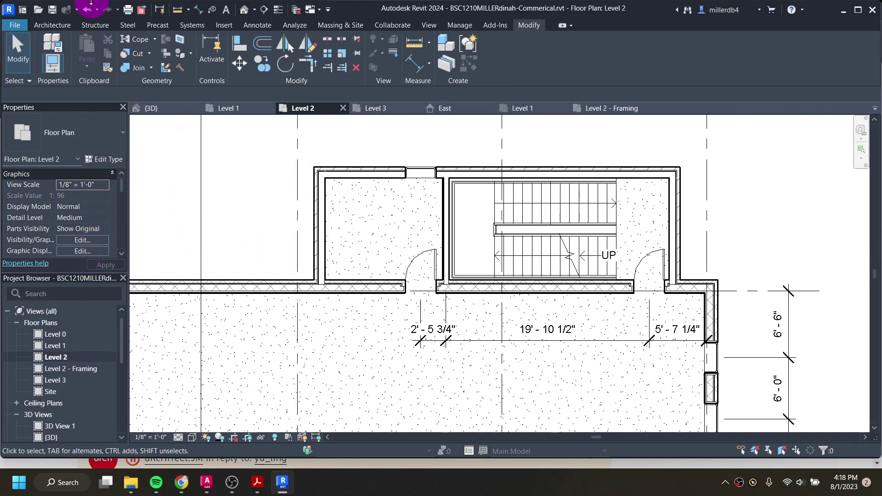
click(58, 28)
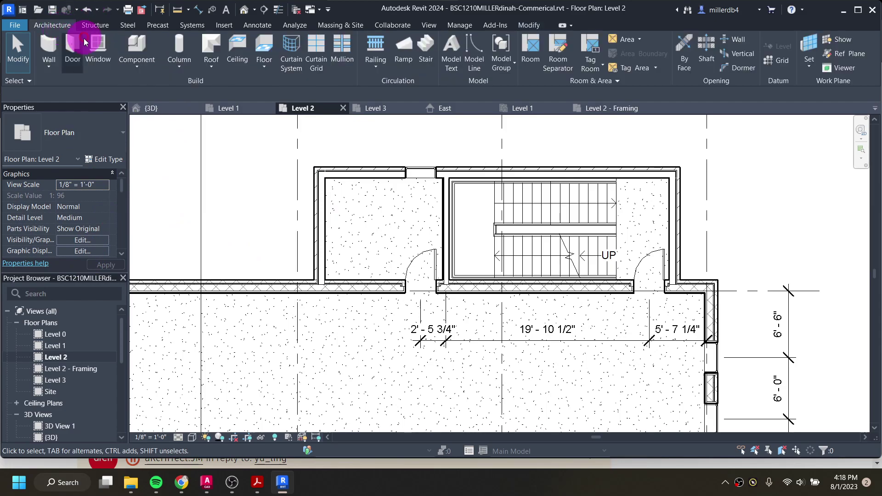
click(141, 45)
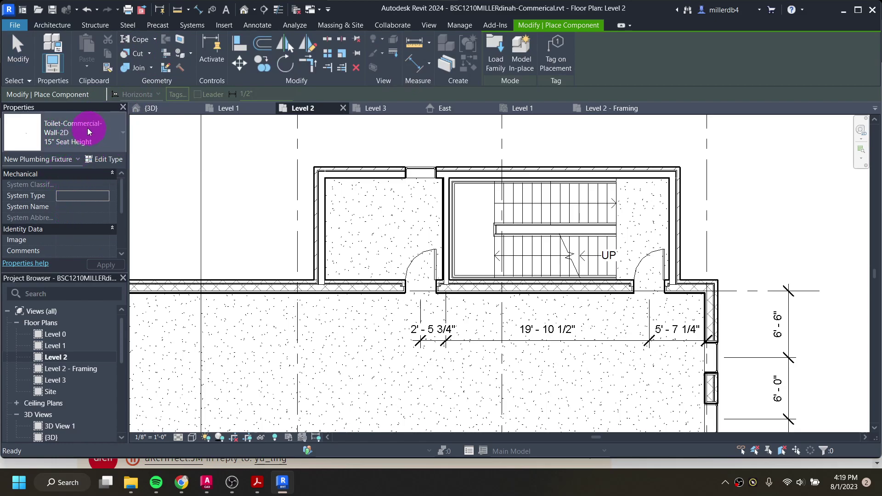
scroll(329, 255, up, 1)
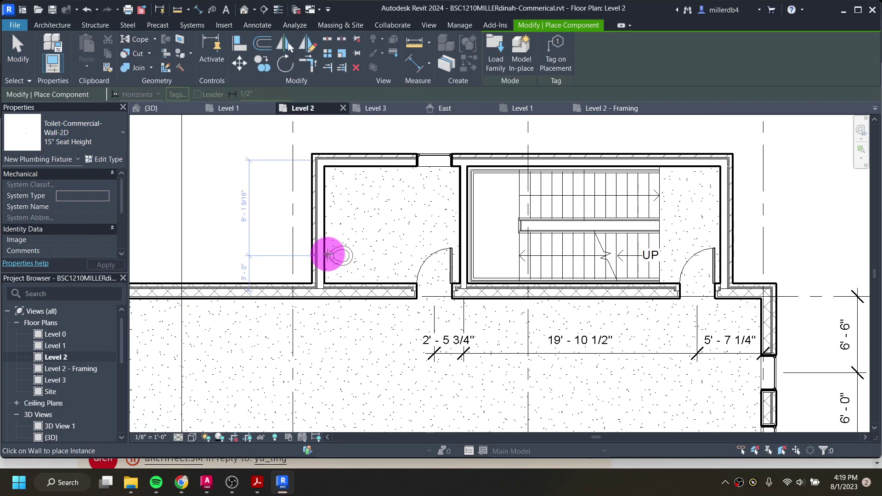
Step: Place a 26" x 22" Sink-Single-2D on the restroom's west wall, 3' 6" from the north wall, facing into the room
click(82, 139)
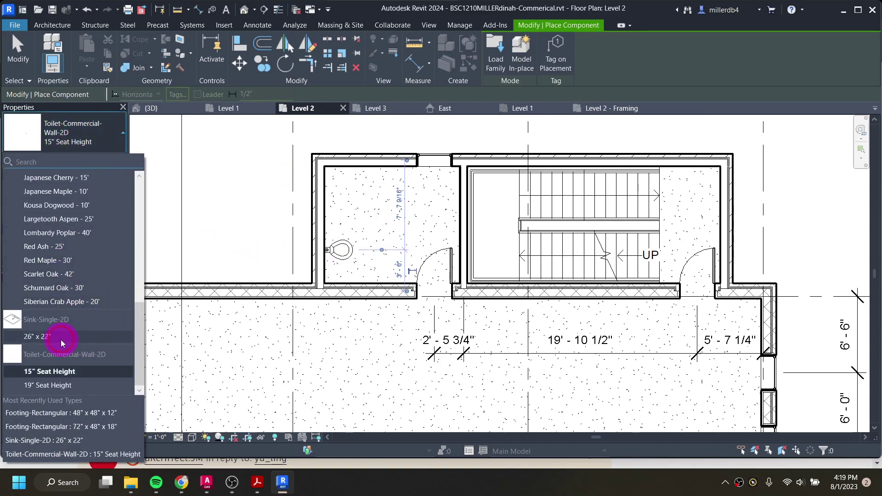
click(36, 337)
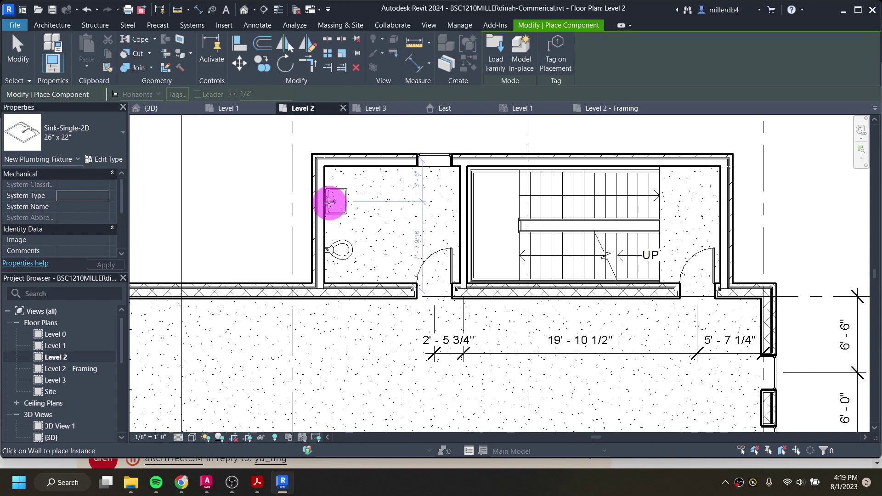
click(331, 201)
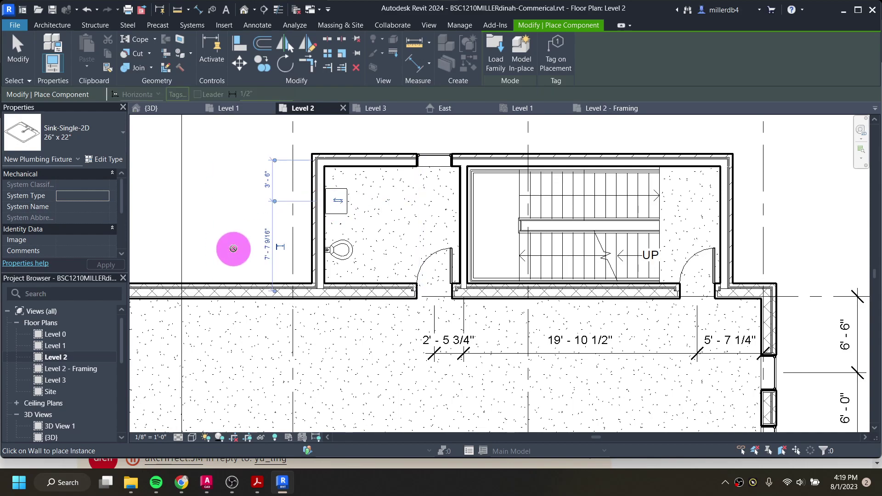
click(338, 200)
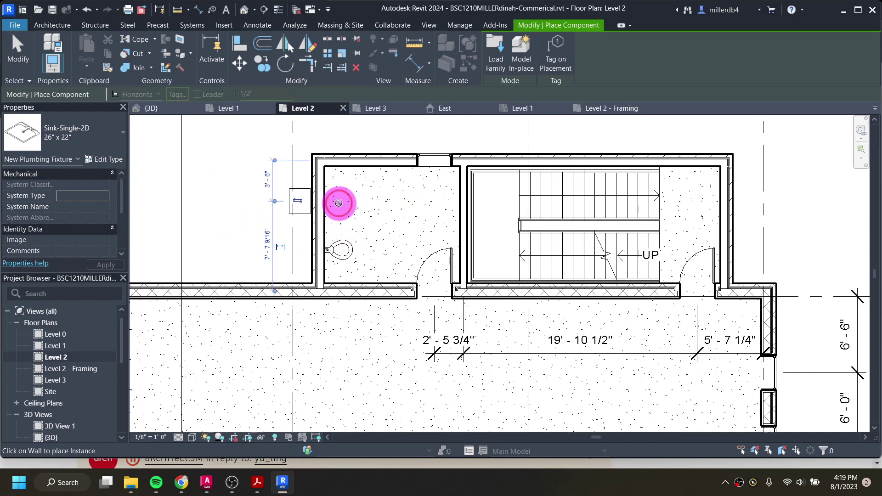
click(297, 201)
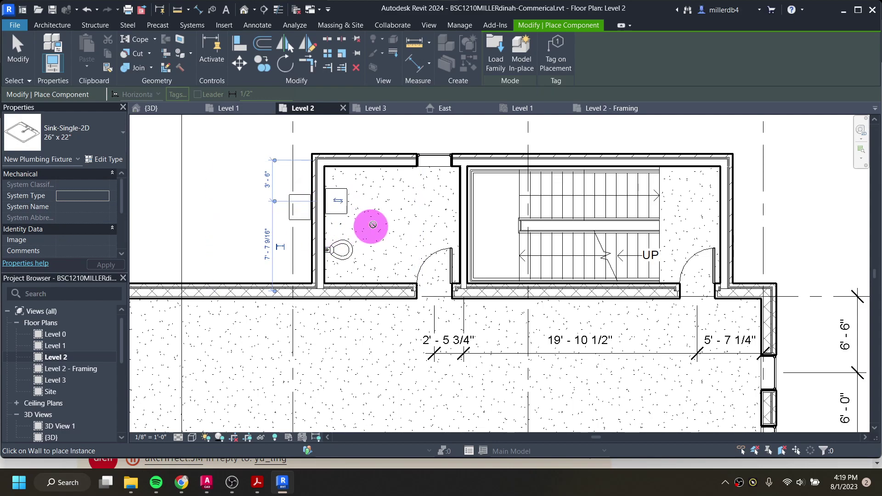
key(Escape)
key(Escape)
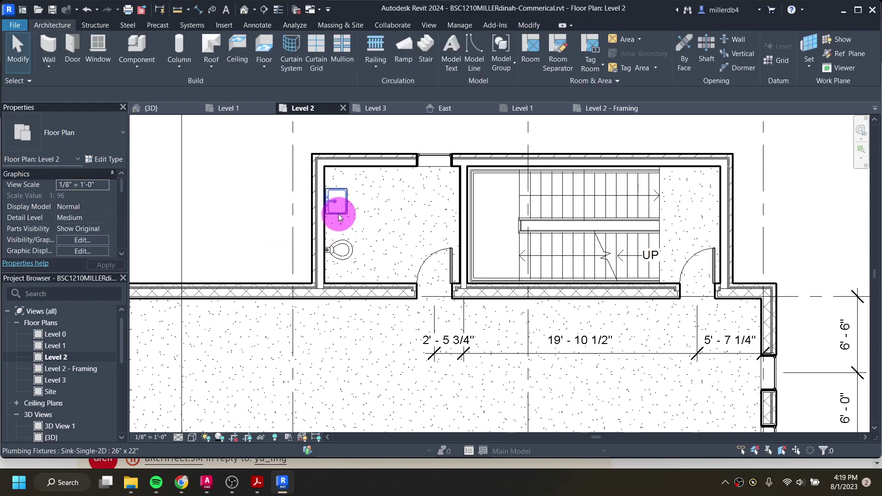
Step: Check the offset dimensions of the Level 2 restroom's sink and toilet from the adjacent walls
scroll(340, 218, up, 1)
scroll(327, 217, up, 2)
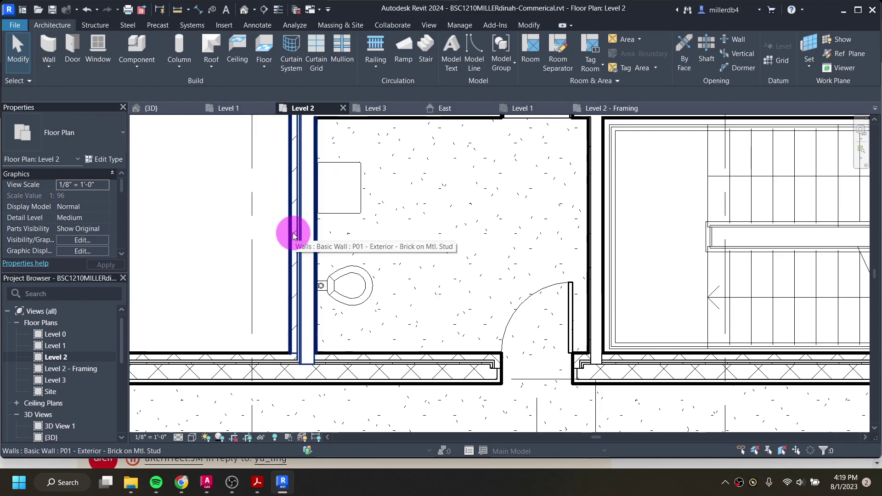
scroll(295, 234, down, 2)
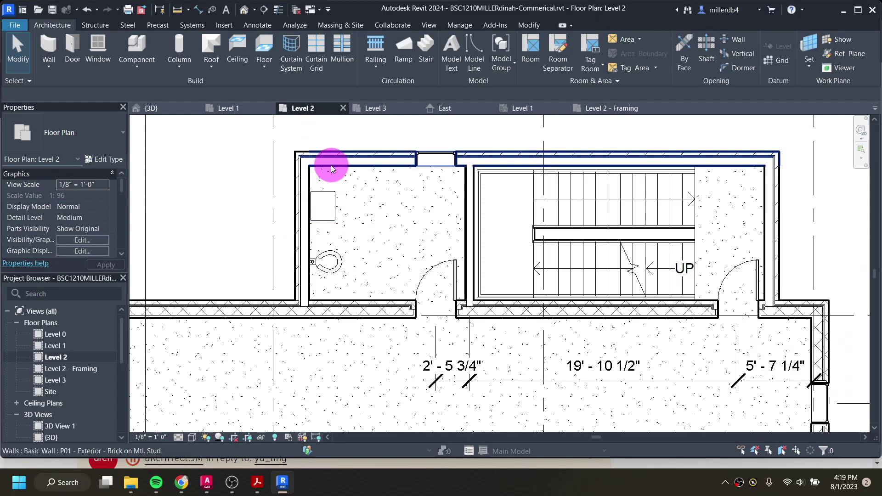
click(324, 202)
scroll(320, 191, up, 2)
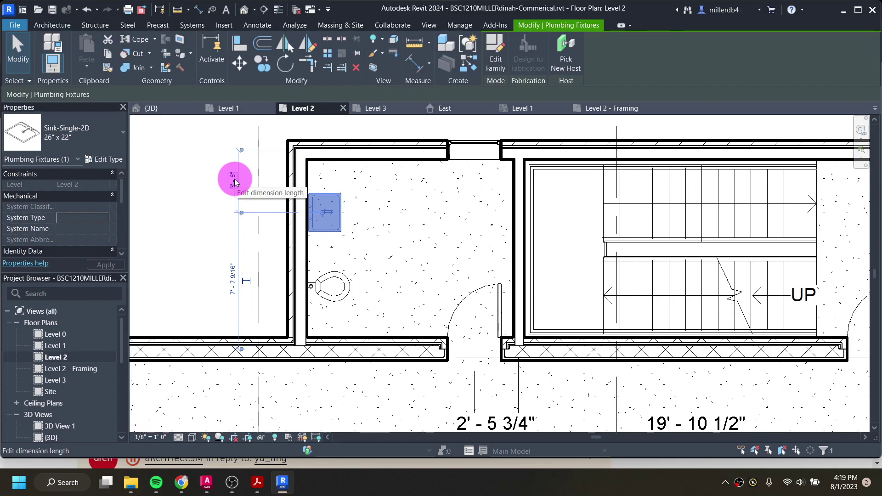
click(329, 301)
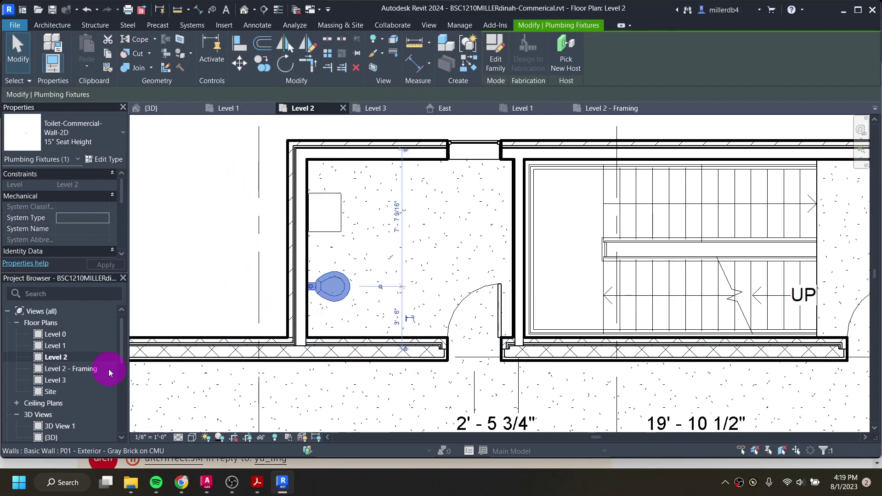
Step: Open the Level 1 plan and set the restroom toilet's distance from the south wall to 3' 6"
double_click(55, 345)
click(335, 366)
click(384, 398)
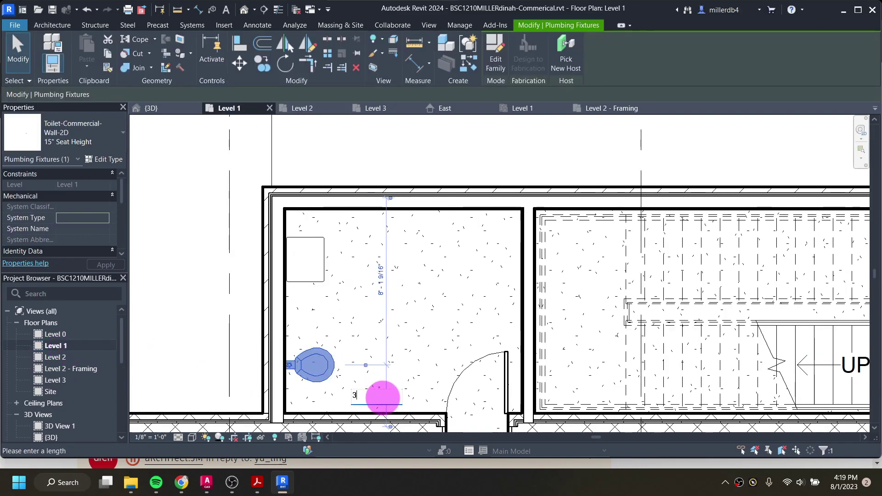
key(Return)
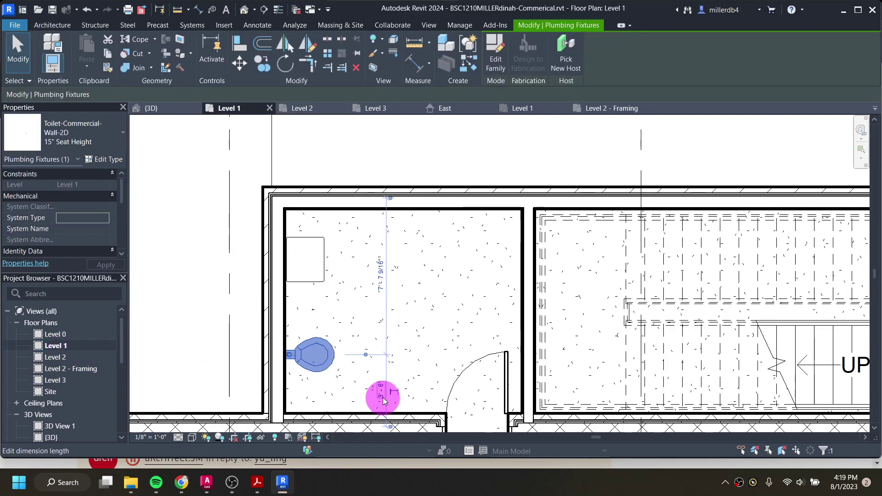
Step: Set the Level 1 restroom sink's distance from the north wall to 3' 6"
click(304, 278)
click(228, 228)
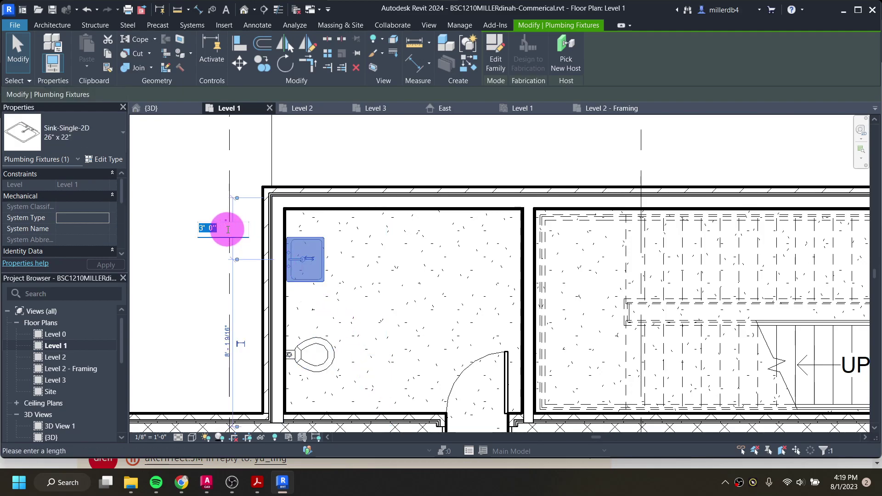
text(3 6)
key(Return)
click(220, 258)
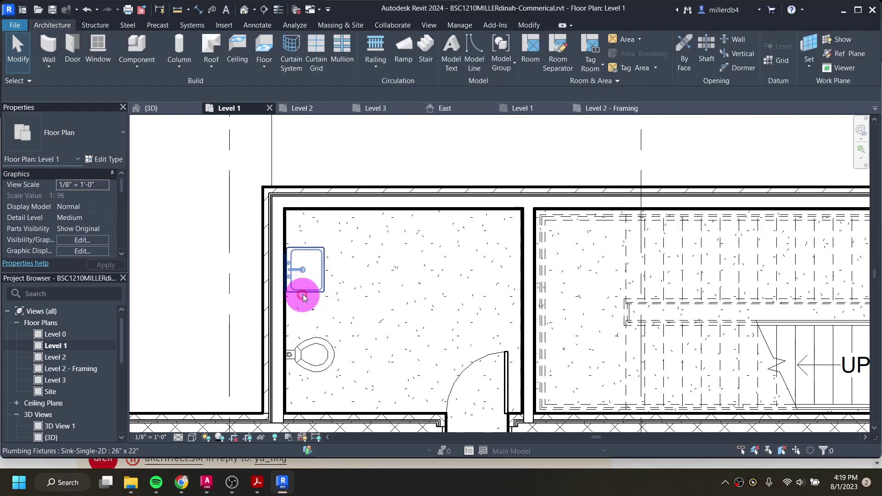
Step: Review the overall Level 2 floor plan, then return to Level 1 and examine its large open space
double_click(64, 358)
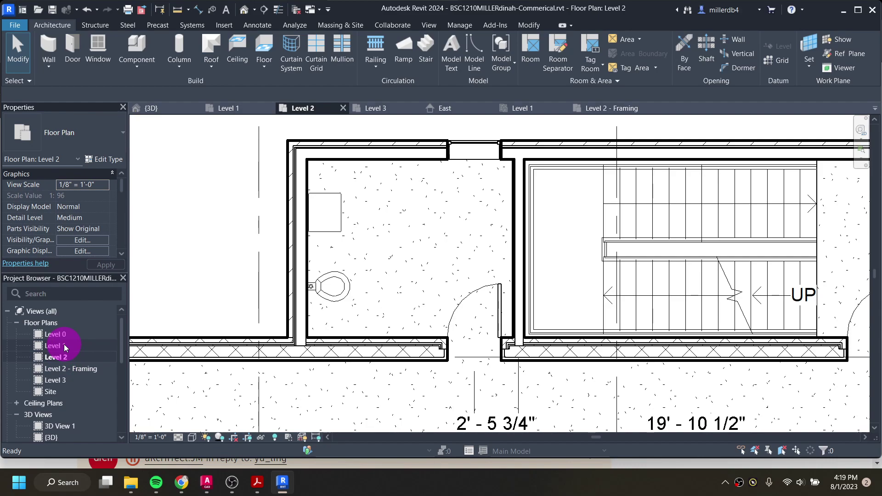
scroll(474, 294, down, 4)
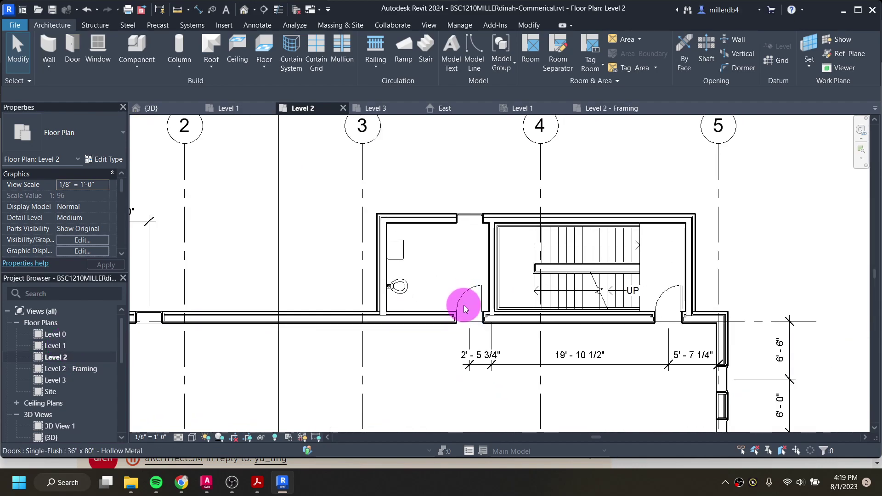
middle_drag(462, 348, 522, 231)
scroll(507, 247, down, 1)
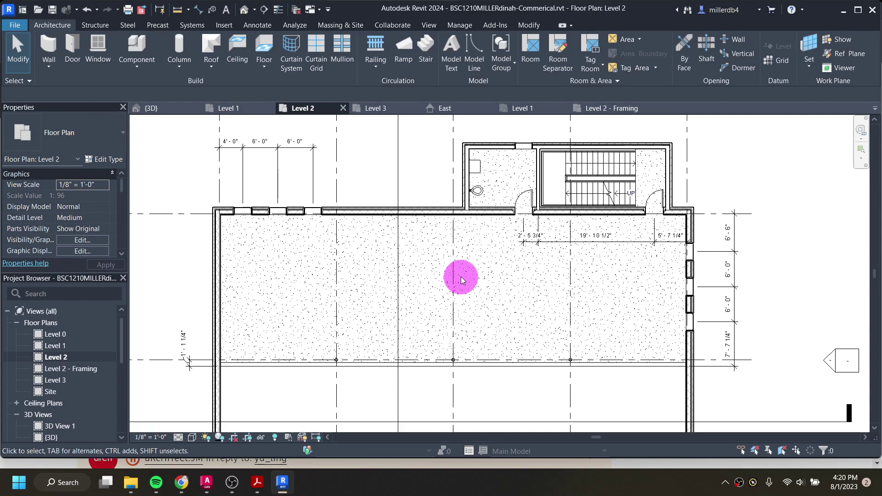
double_click(56, 345)
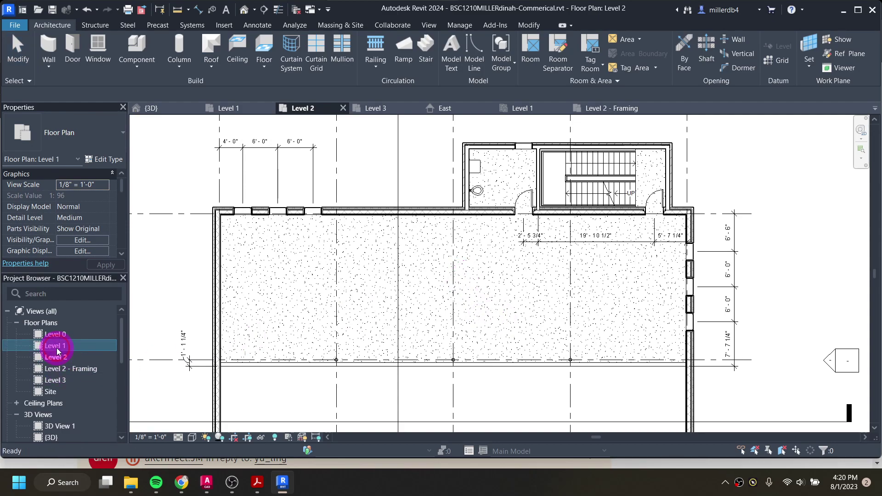
scroll(357, 355, down, 4)
middle_drag(406, 391, 421, 213)
middle_drag(427, 296, 463, 258)
scroll(412, 309, down, 2)
middle_drag(412, 310, 426, 258)
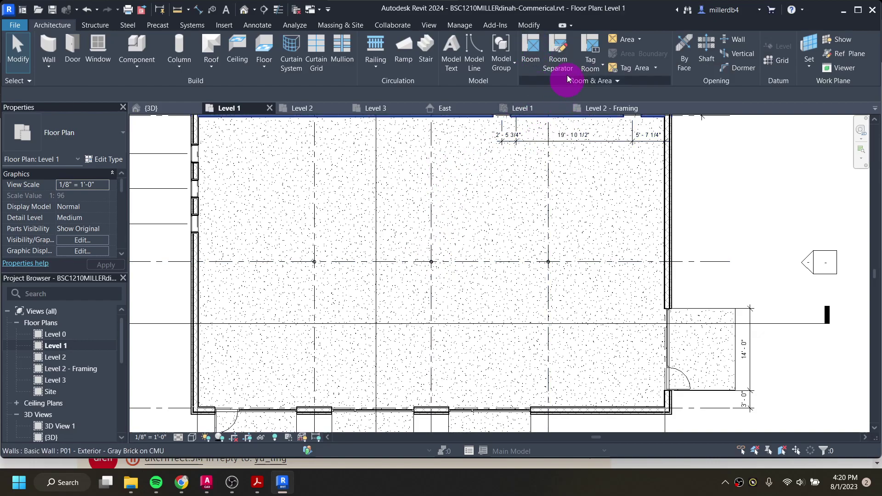
Step: Place a tagged room in the large open space of Level 1, just south of the middle column
click(590, 42)
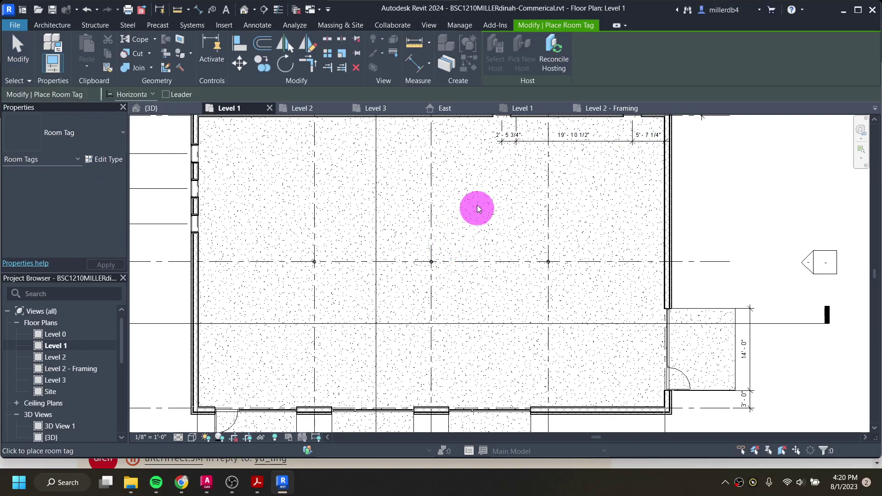
key(Escape)
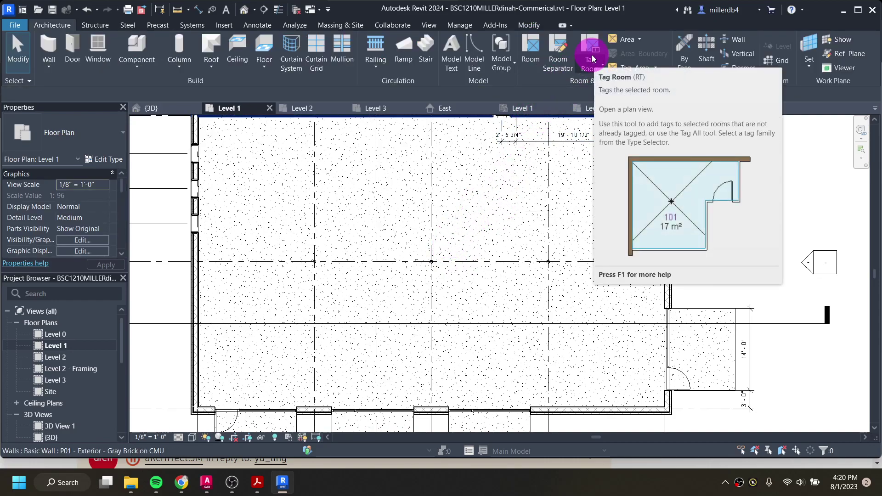
click(532, 45)
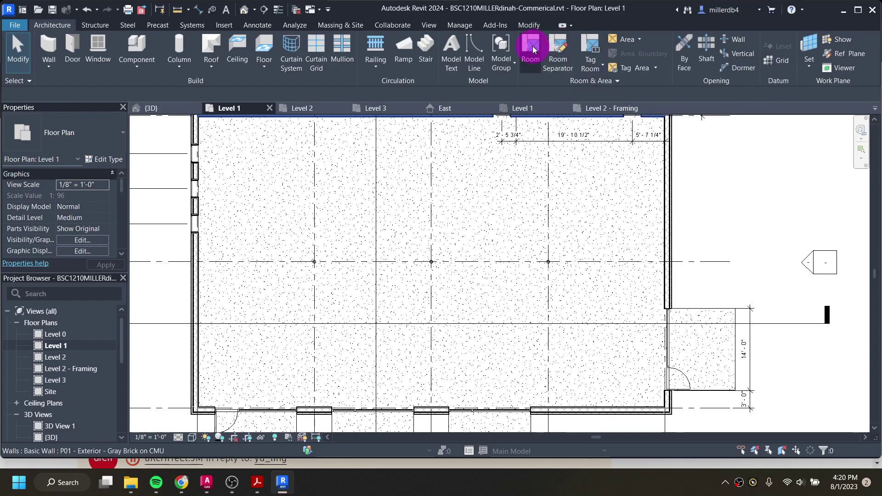
scroll(430, 244, down, 1)
scroll(430, 243, down, 1)
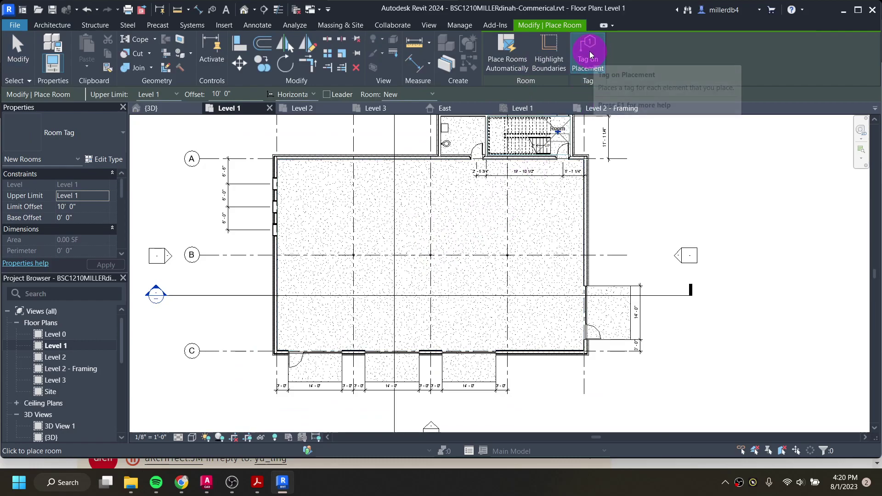
scroll(415, 230, up, 1)
scroll(417, 232, up, 1)
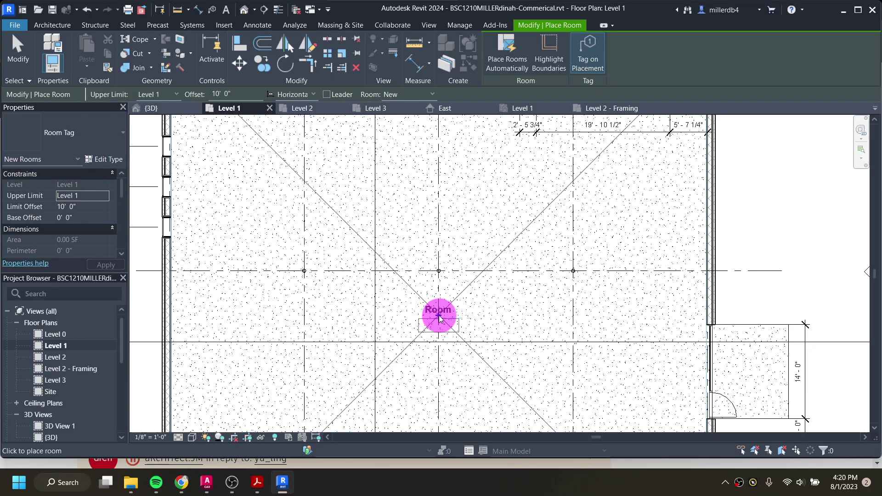
click(439, 317)
scroll(465, 325, down, 1)
key(Escape)
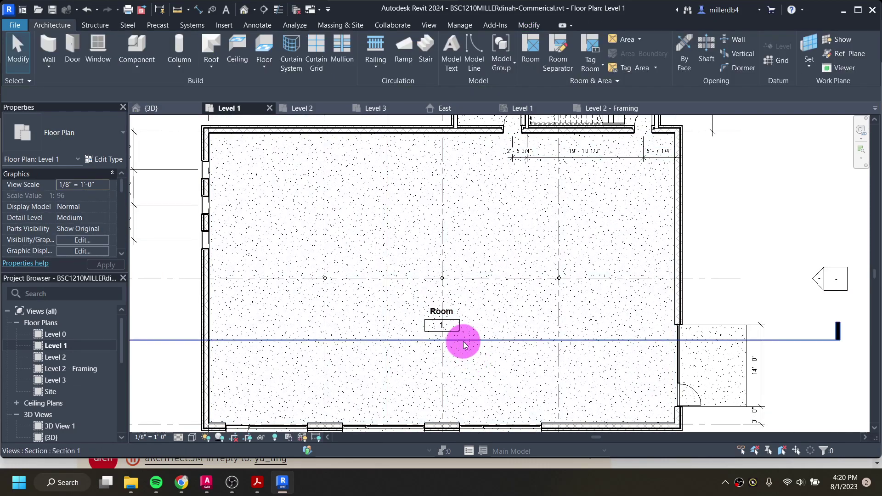
Step: Name the Level 1 room LEASE SPACE and set its number to 101 through its room tag
scroll(448, 323, up, 2)
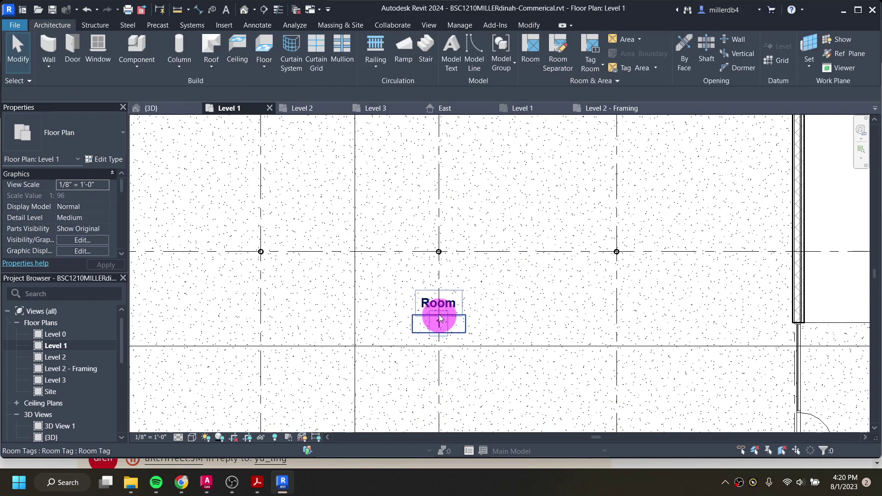
click(454, 307)
click(451, 307)
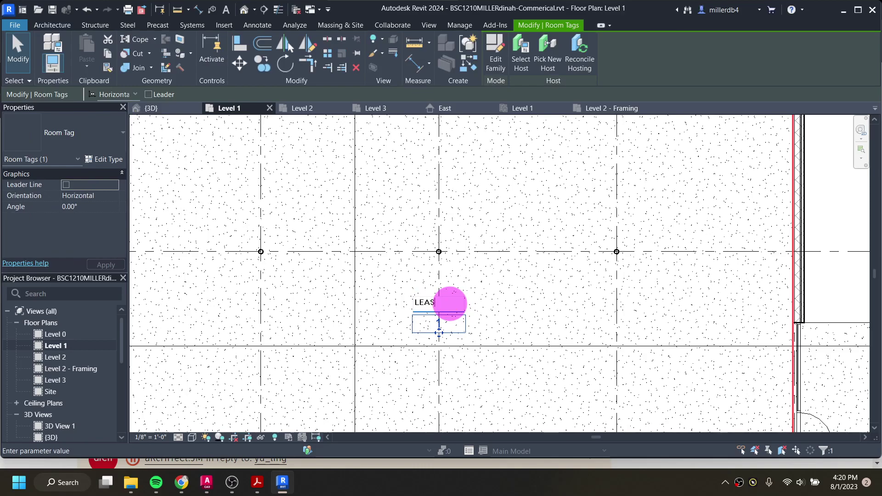
click(438, 324)
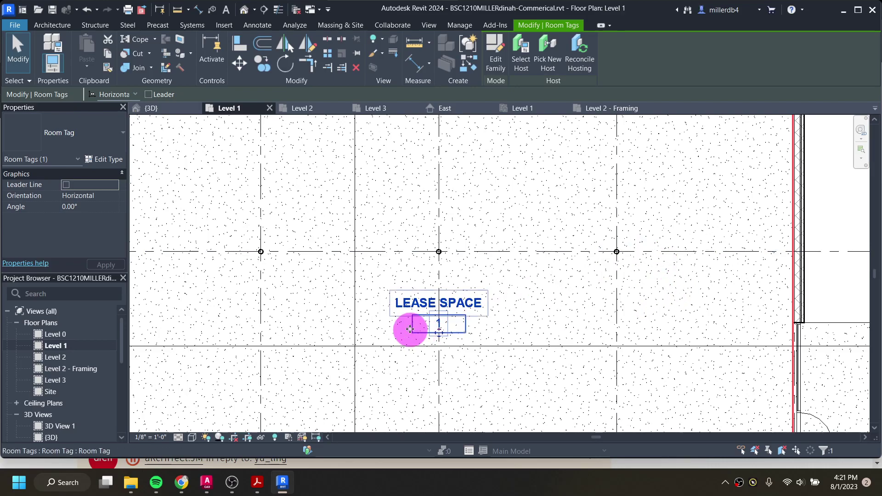
click(439, 326)
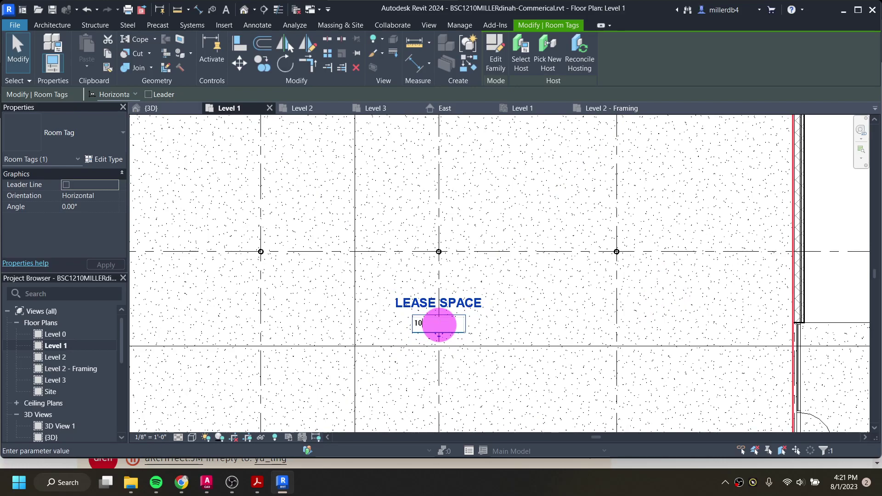
click(503, 350)
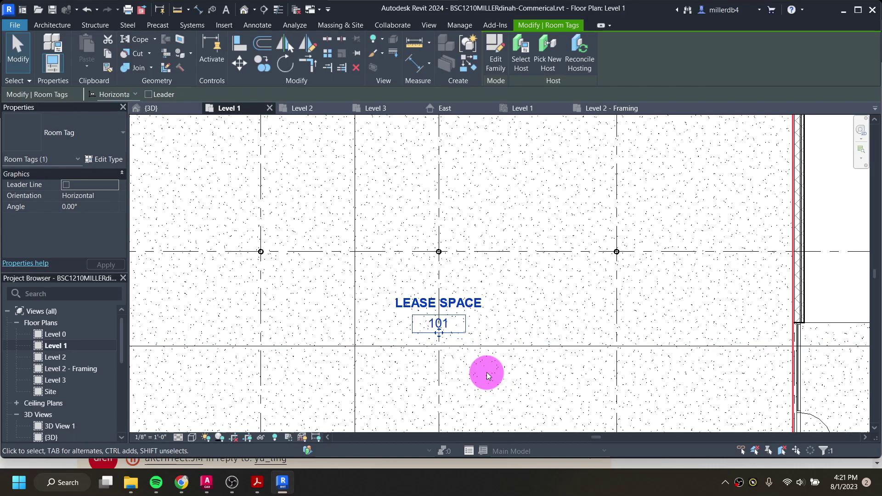
Step: Try displaying the area in the Room Tag type of the LEASE SPACE tag, and turn the area display off again
scroll(488, 376, down, 4)
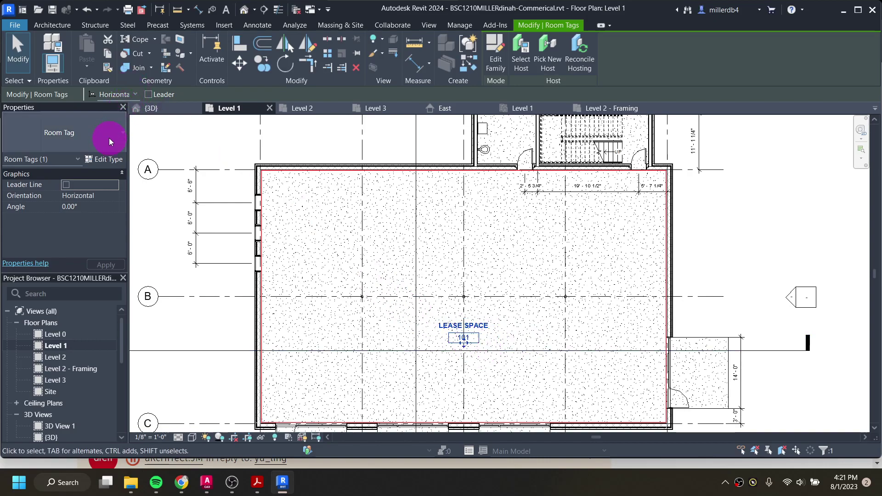
click(106, 161)
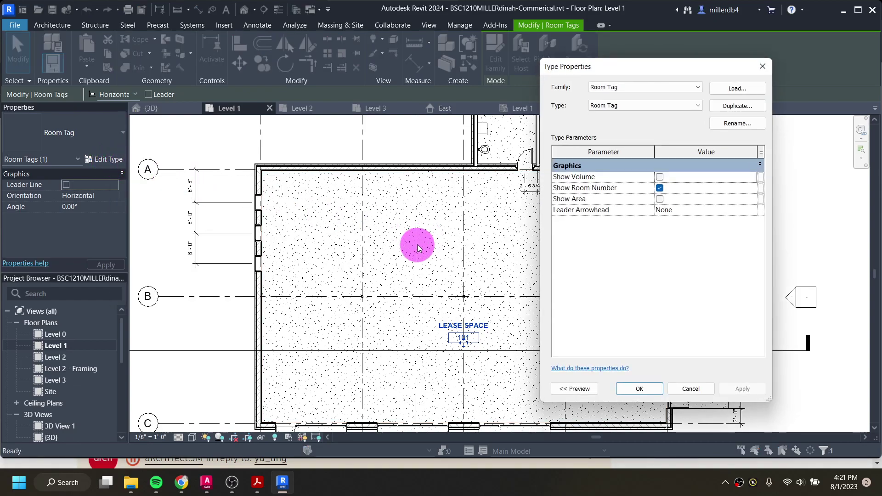
click(660, 199)
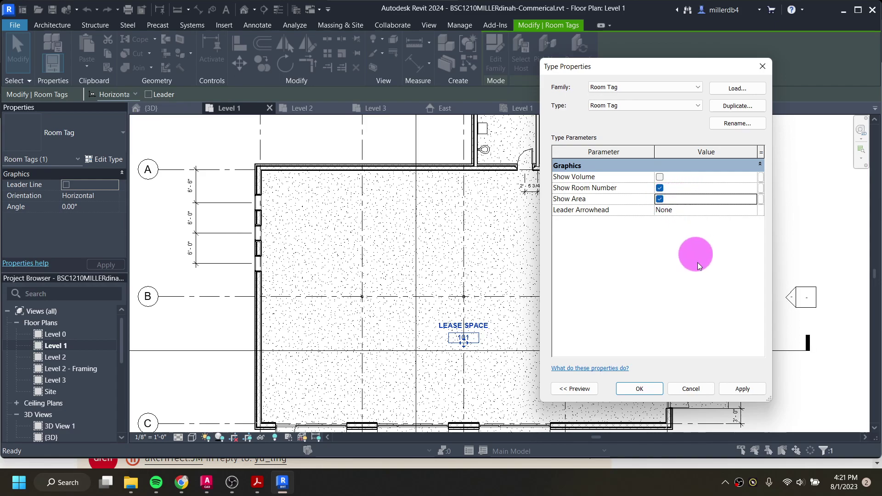
click(738, 390)
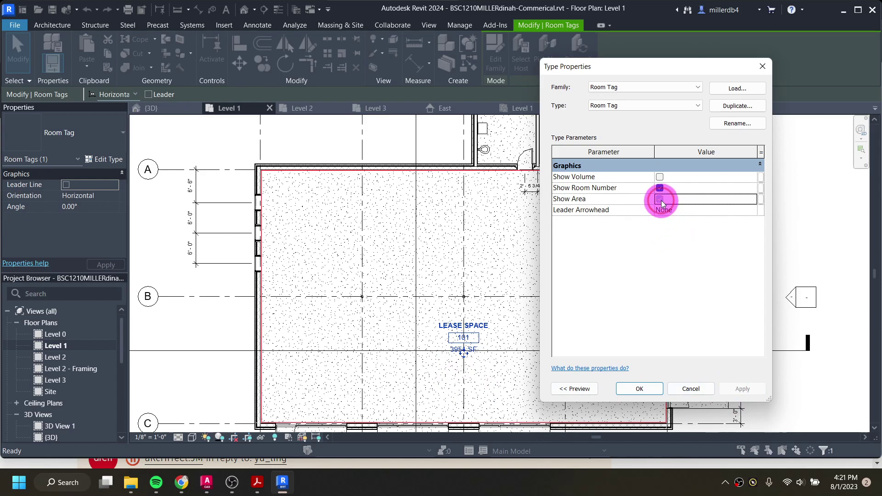
click(640, 388)
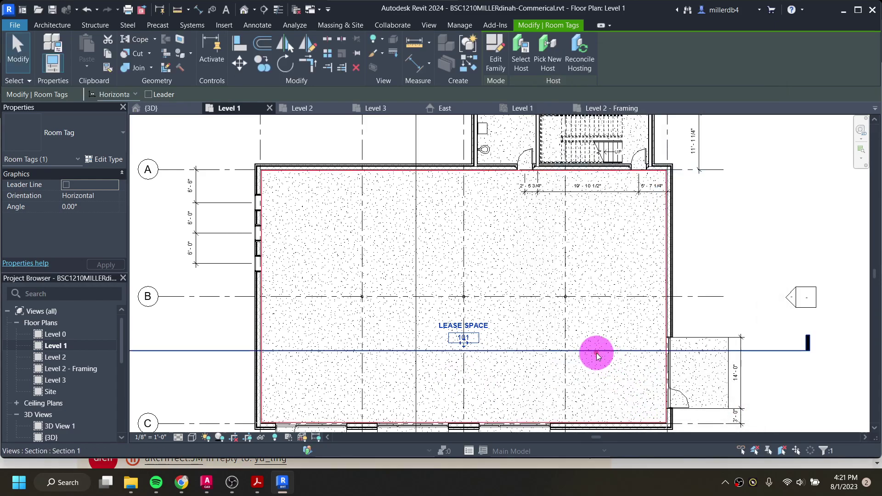
key(Escape)
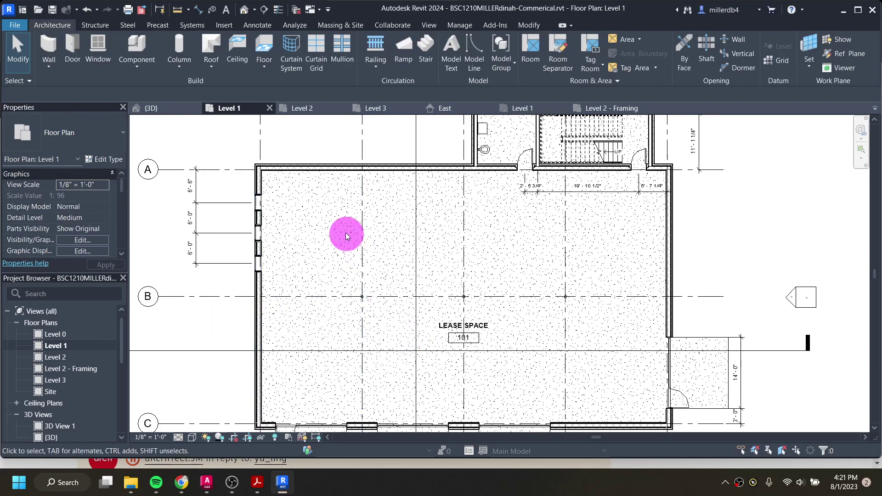
Step: Select the LEASE SPACE room itself rather than its tag and review its constraints, dimensions and identity data
click(330, 192)
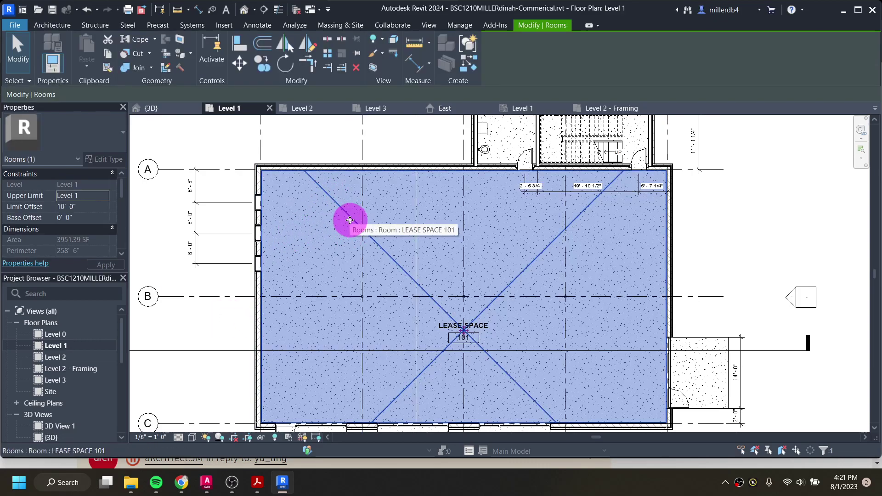
click(211, 338)
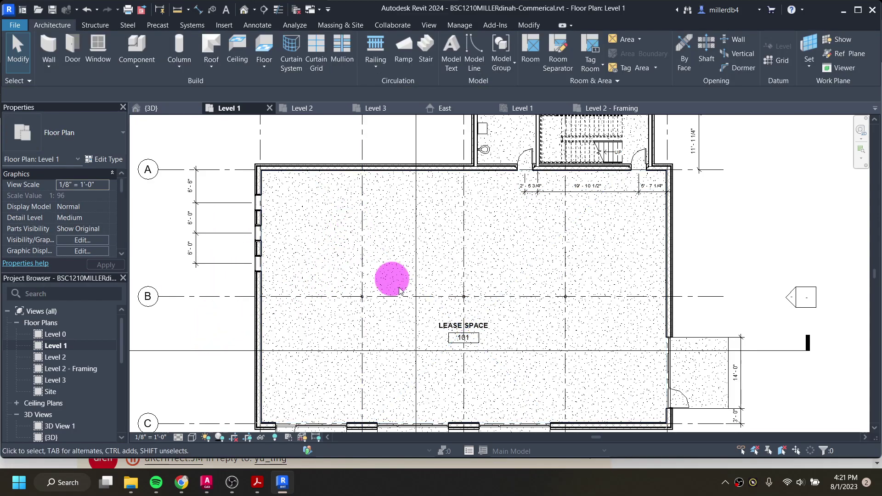
click(442, 327)
click(269, 271)
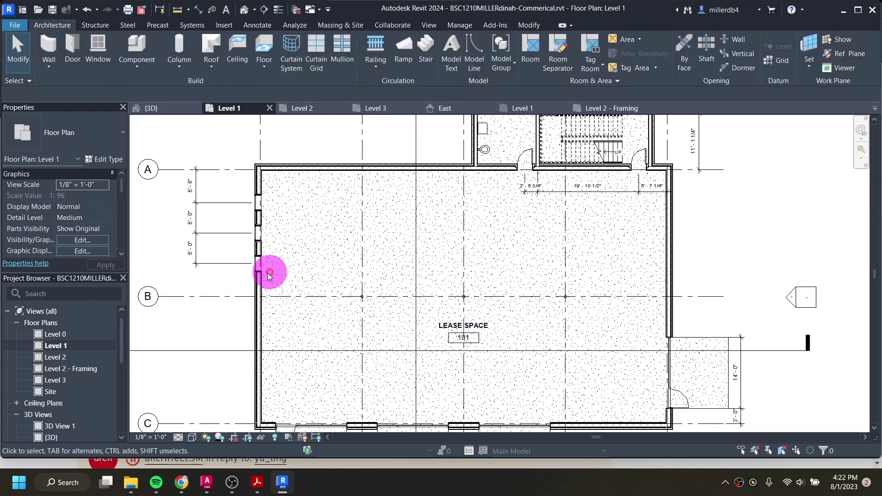
click(356, 223)
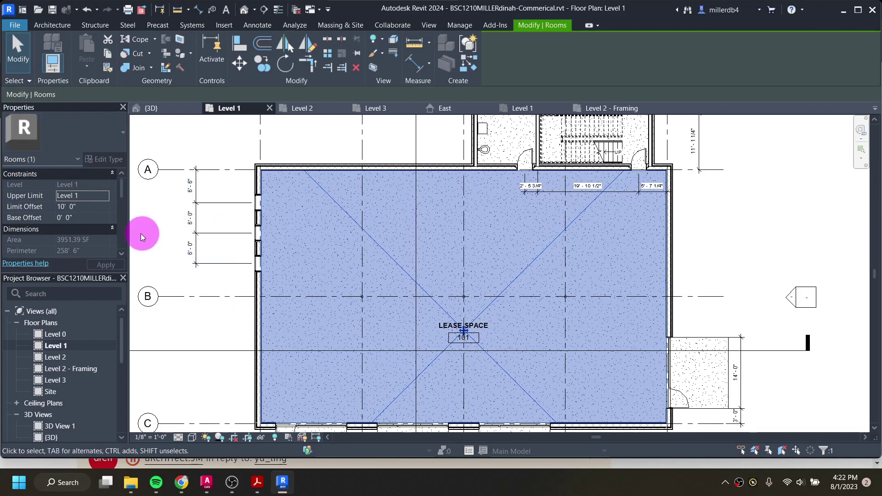
scroll(72, 240, down, 1)
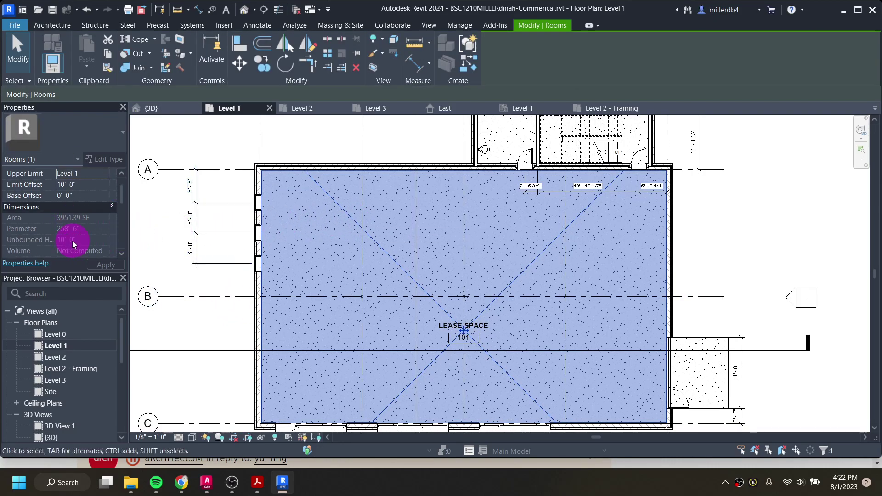
scroll(79, 229, down, 1)
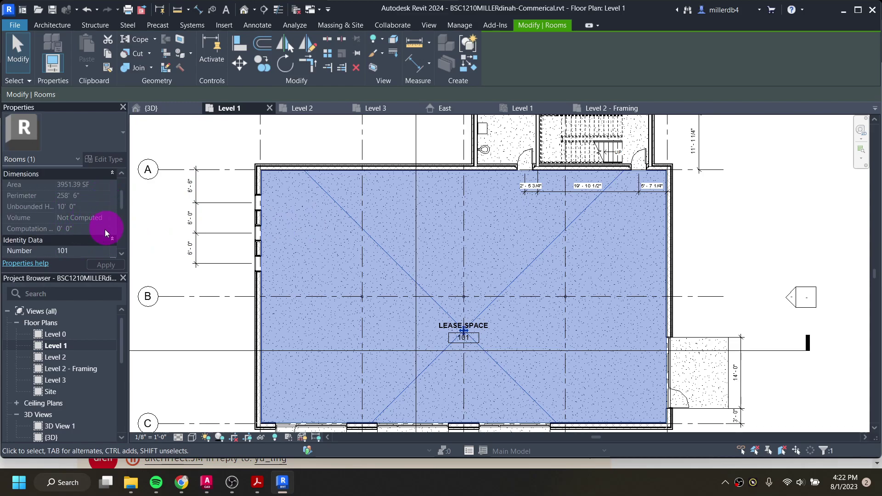
scroll(99, 221, down, 1)
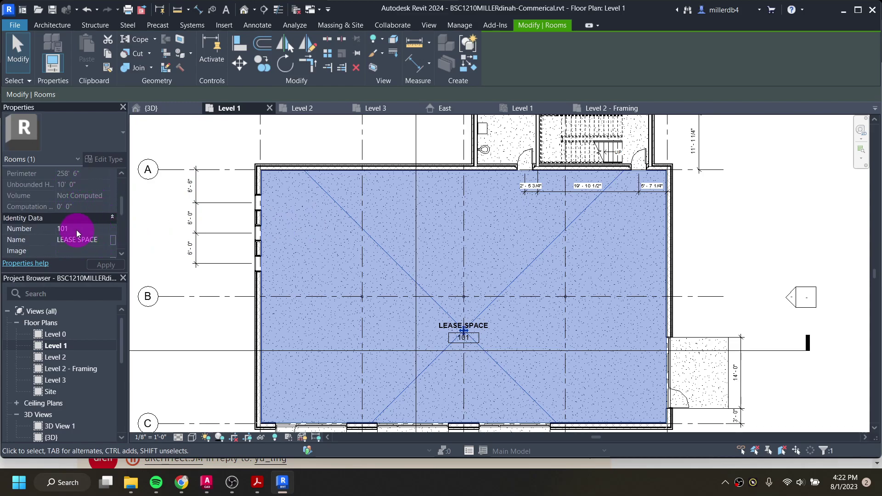
click(155, 231)
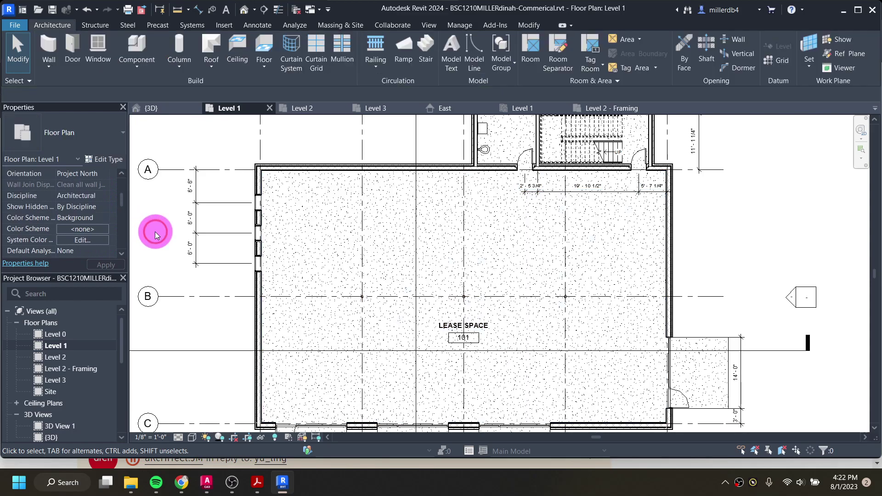
Step: Open the Level 2 floor plan and preview a room placement in the floored space north of grid B
double_click(56, 358)
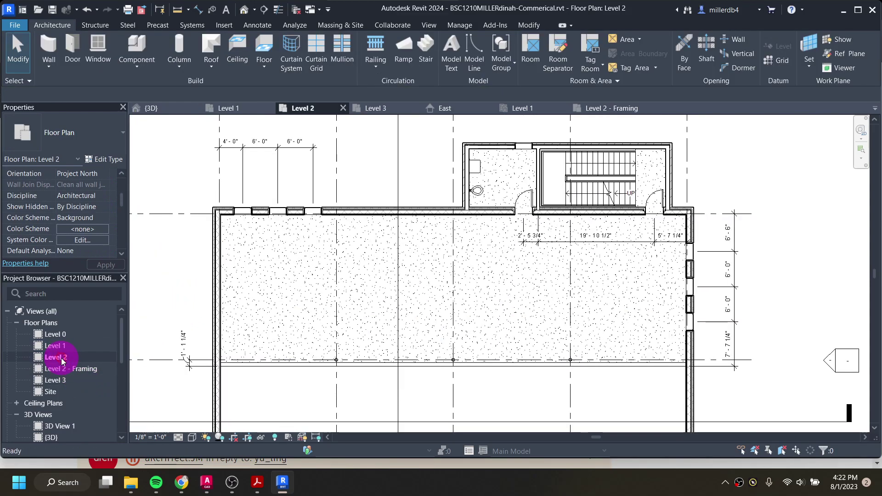
middle_drag(308, 359, 336, 301)
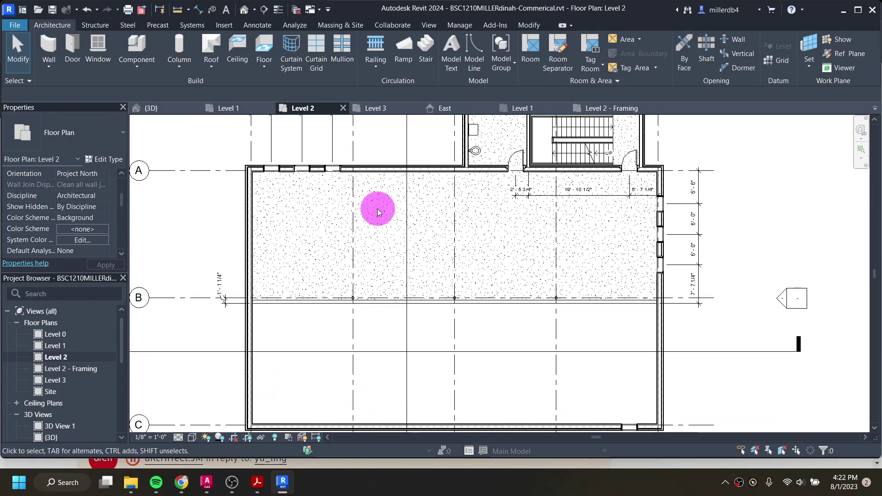
click(528, 69)
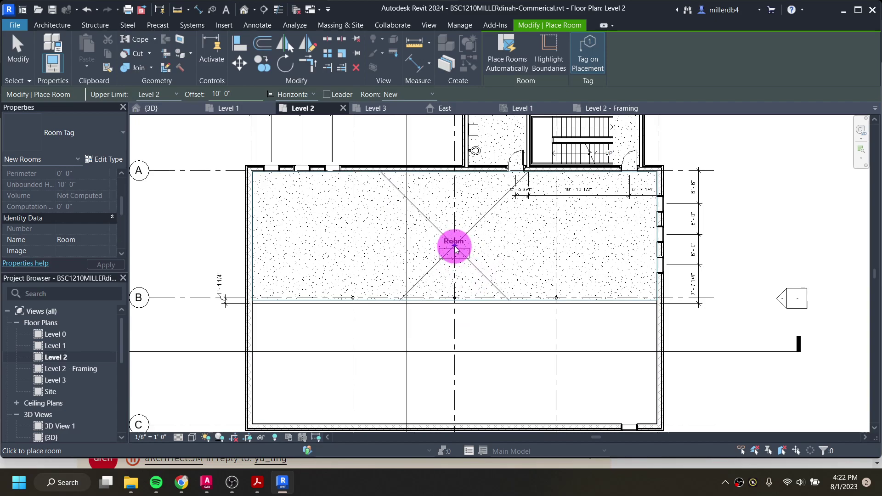
key(Escape)
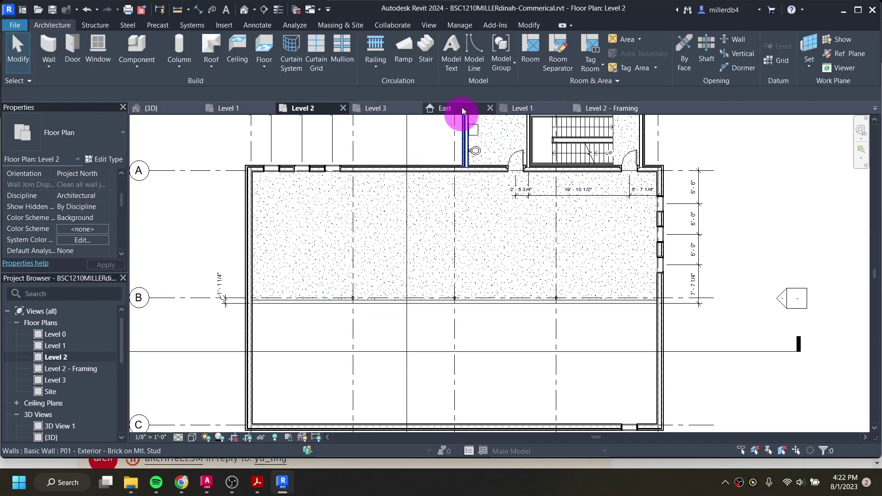
Step: Save the project and draw a vertical room separation line about 25' 7 1/4" long across the Level 2 space north of grid B
click(559, 51)
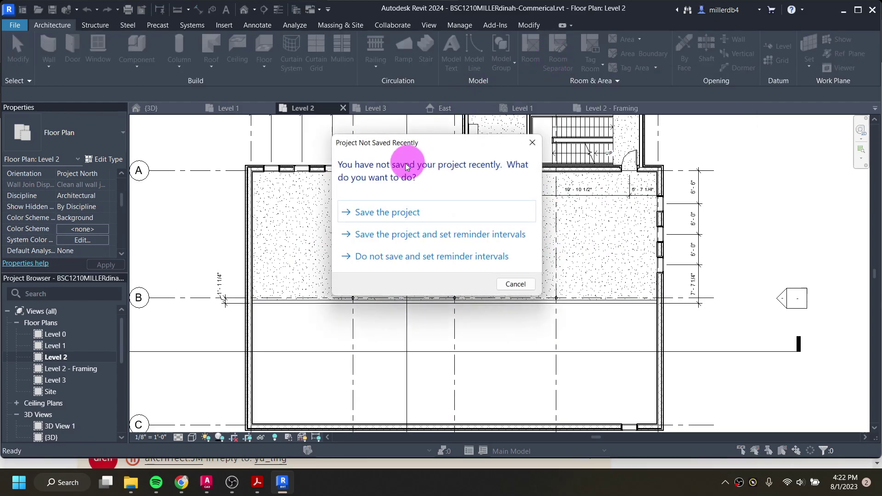
click(406, 213)
click(372, 173)
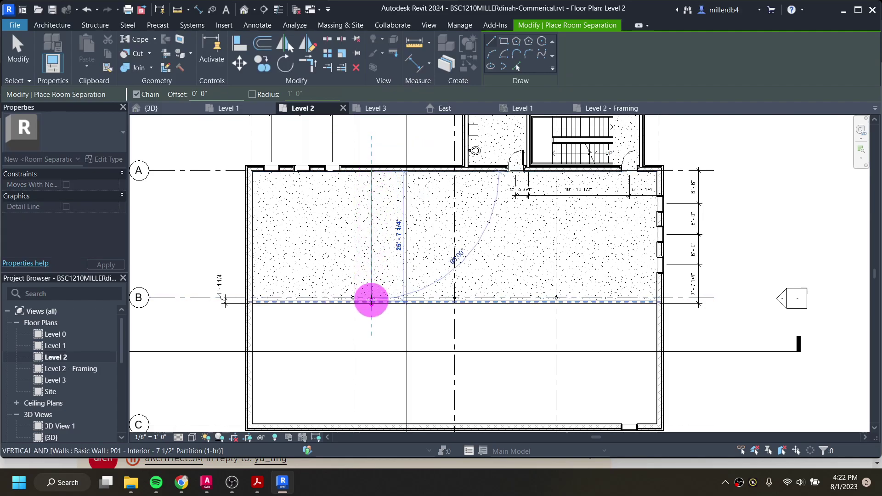
click(371, 301)
key(Escape)
key(Escape)
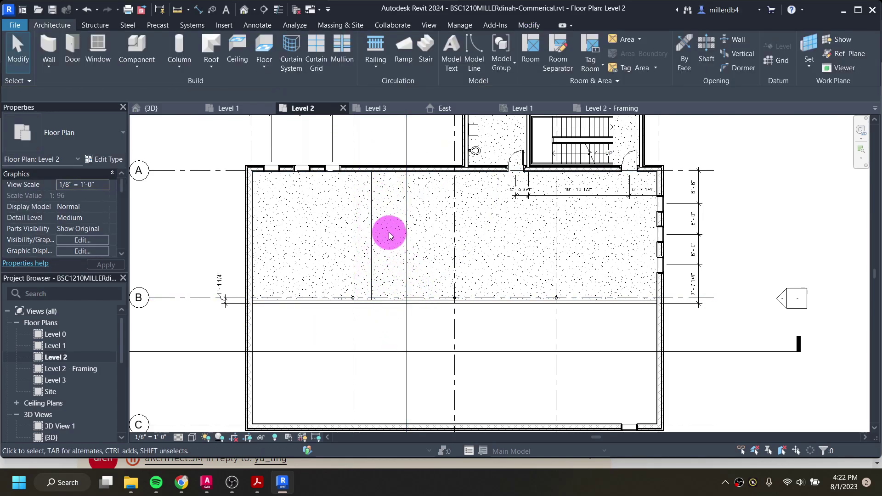
Step: Preview room placement with the separation line in place, and delete the line
click(531, 46)
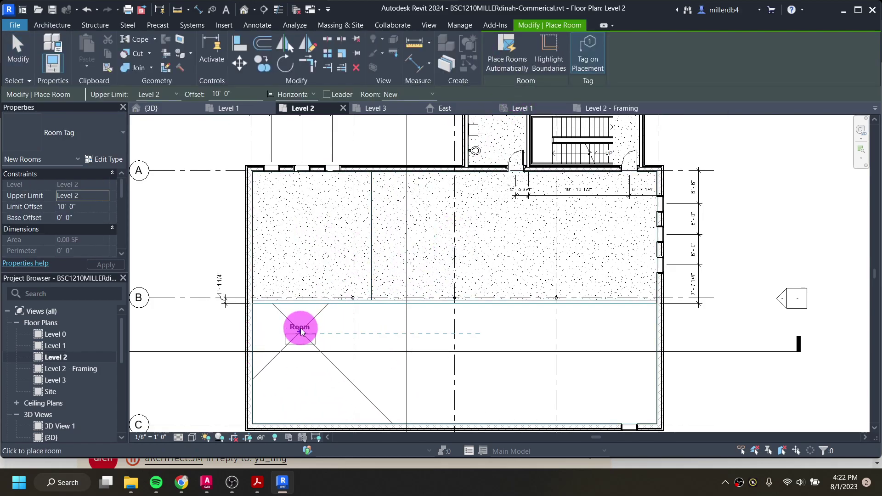
key(Escape)
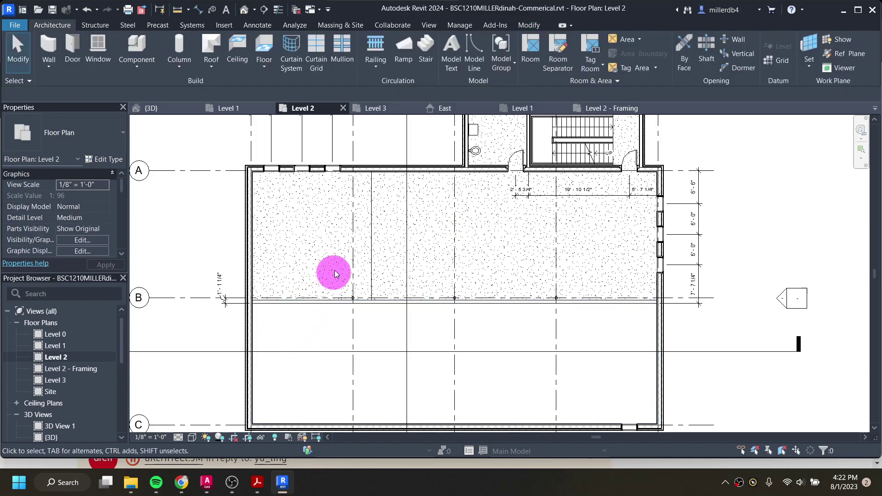
click(373, 264)
key(Escape)
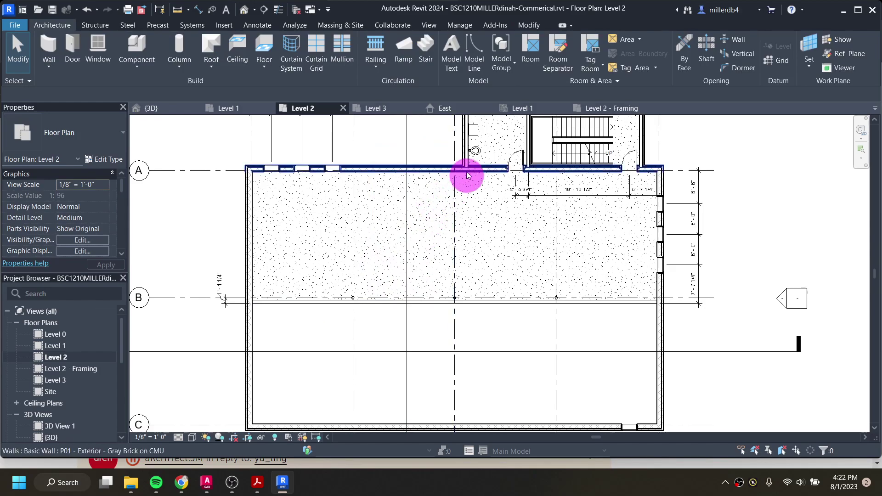
Step: Place a tagged room on Level 2, centered on the middle grid line in the floored space north of grid B
click(532, 50)
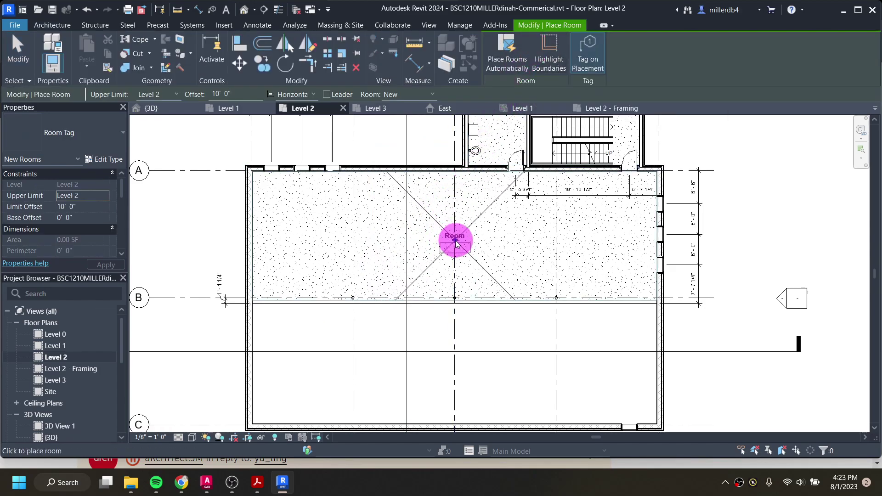
click(456, 240)
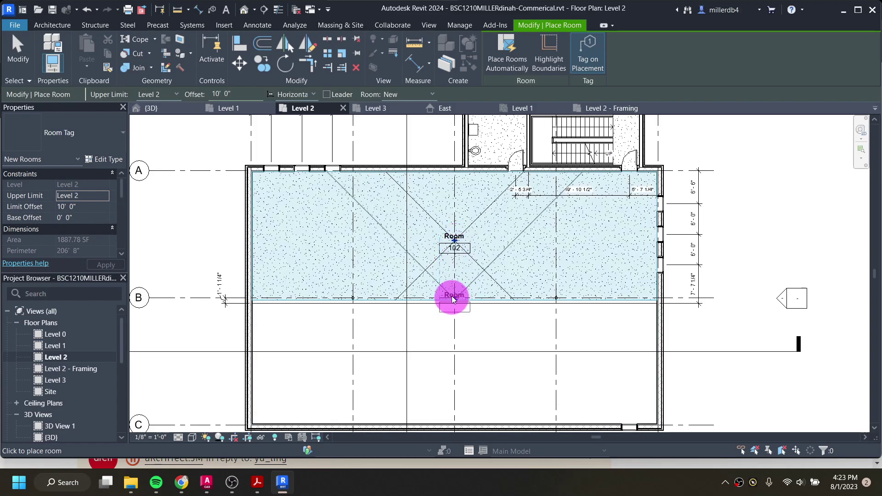
scroll(454, 270, up, 2)
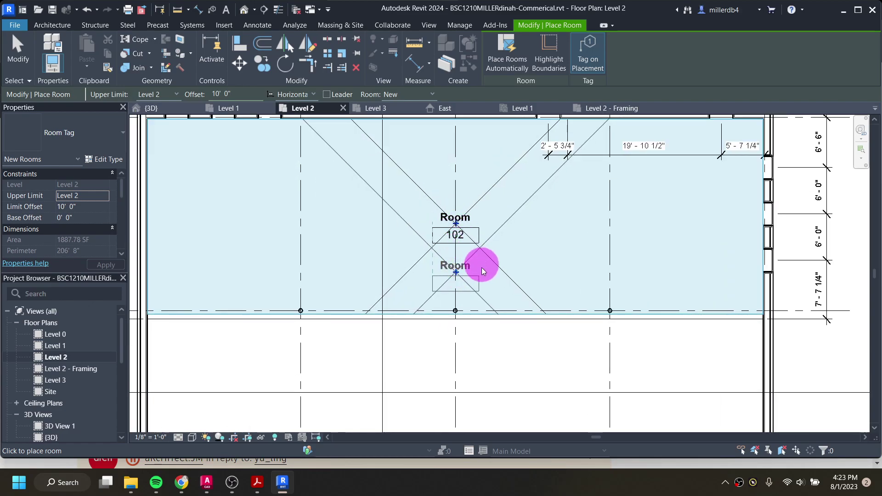
scroll(464, 271, up, 1)
key(Escape)
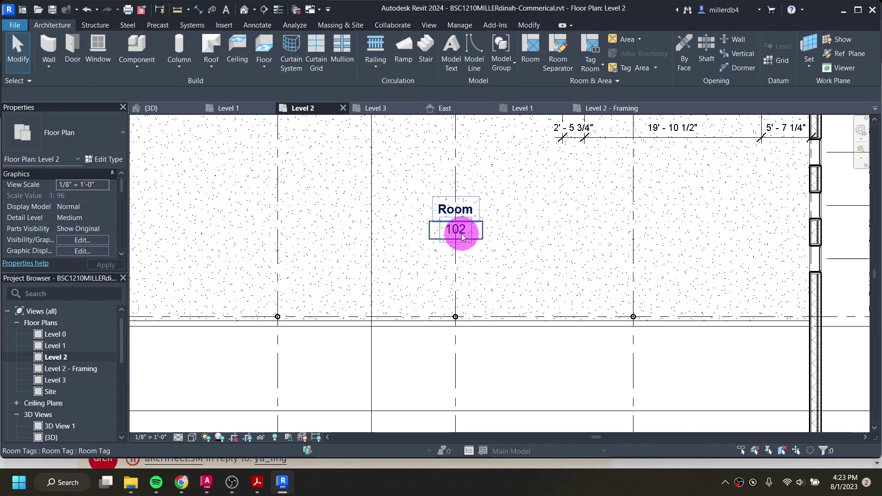
Step: Set the Level 2 room's number to 201 and its name to LEASE SPACE in its tag
click(461, 235)
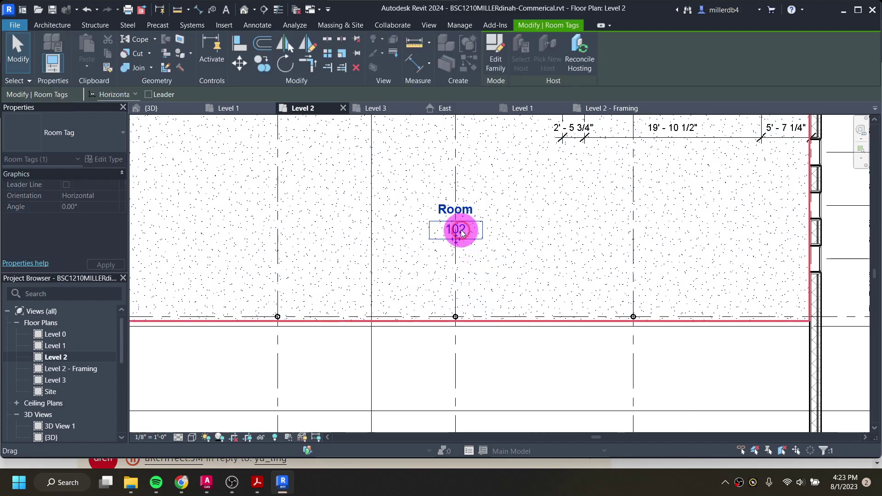
click(482, 248)
click(454, 229)
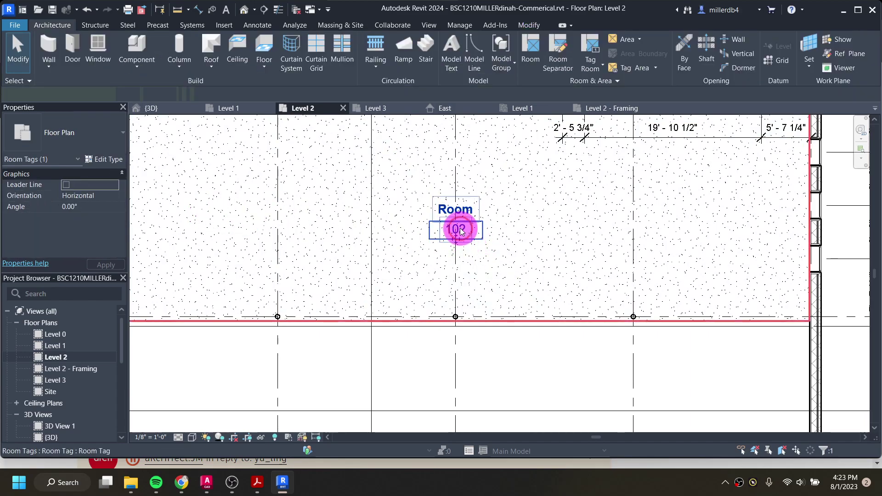
click(454, 229)
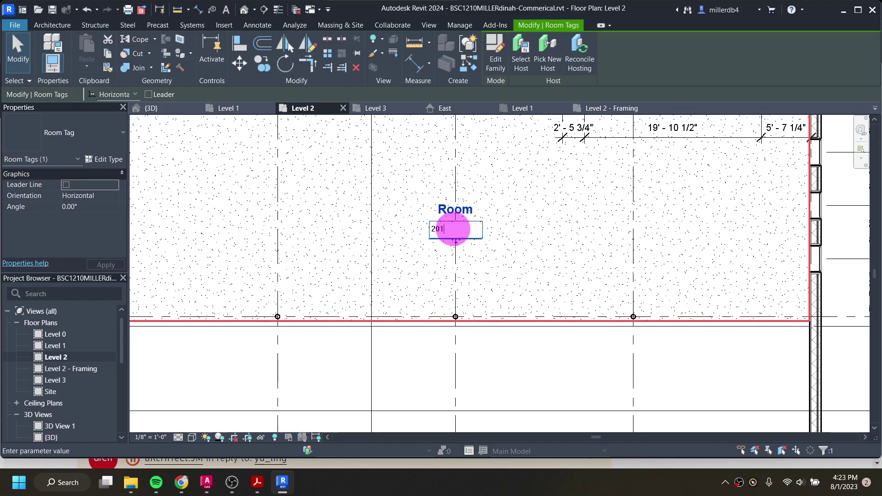
text(201)
click(457, 211)
click(469, 209)
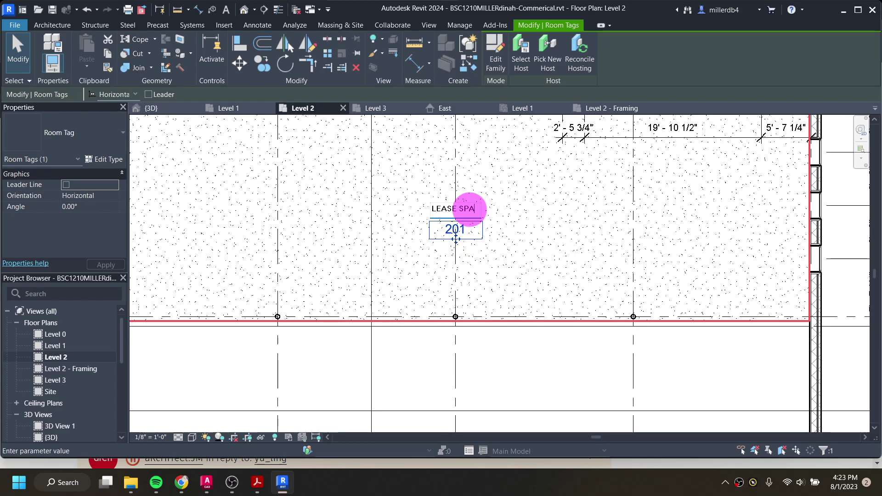
text(LEASE SPACE)
click(409, 214)
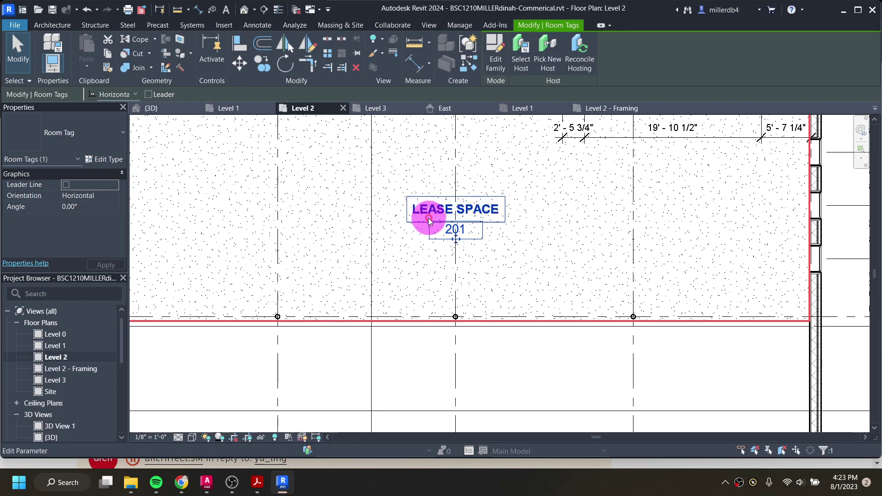
scroll(481, 228, down, 5)
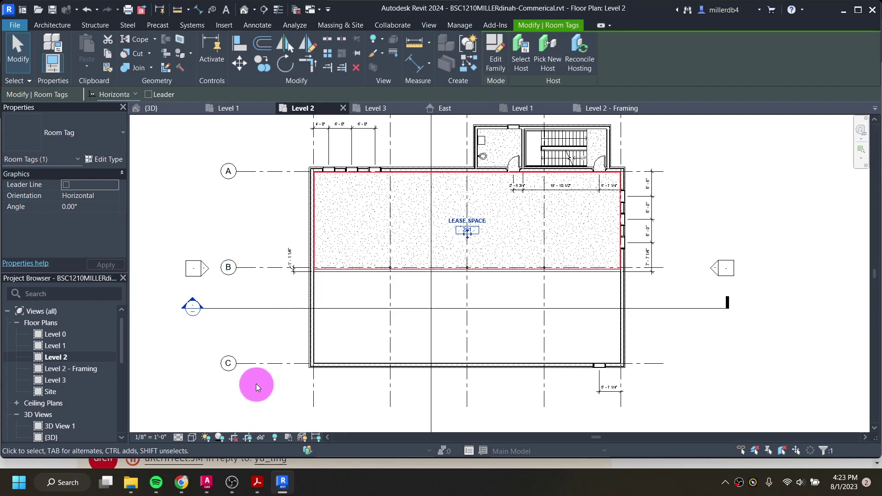
click(231, 394)
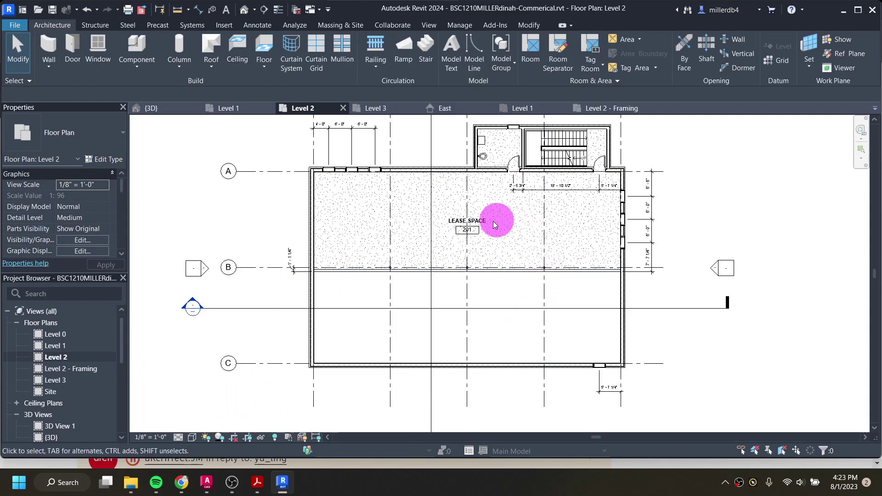
Step: Open Section 1 from its marker on the Level 2 plan, examine the walls and roof framing, and open Section 2
scroll(454, 241, down, 1)
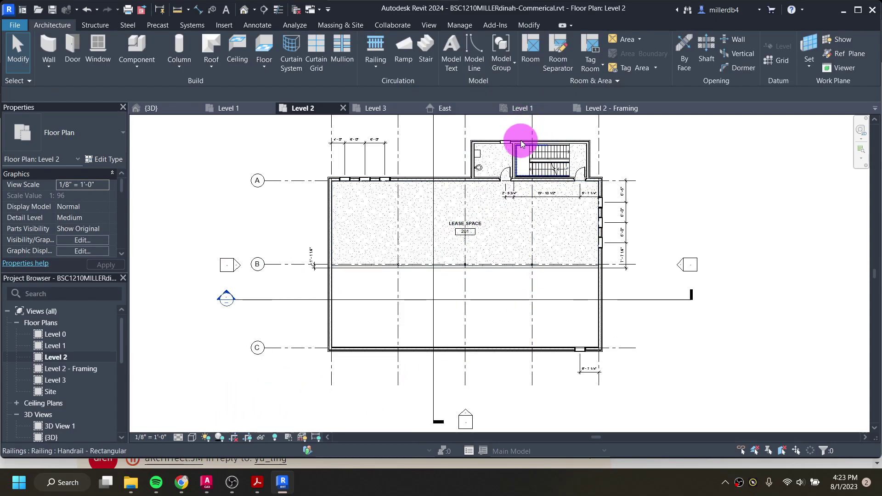
scroll(331, 299, down, 2)
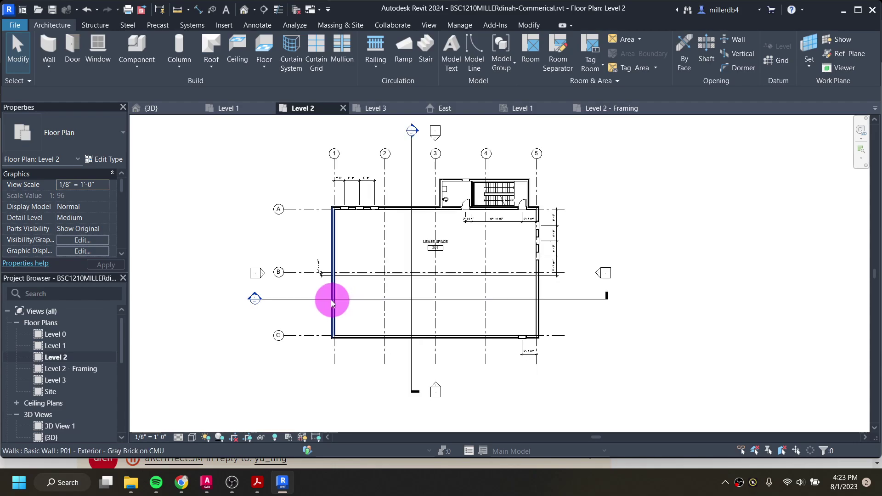
scroll(249, 312, up, 4)
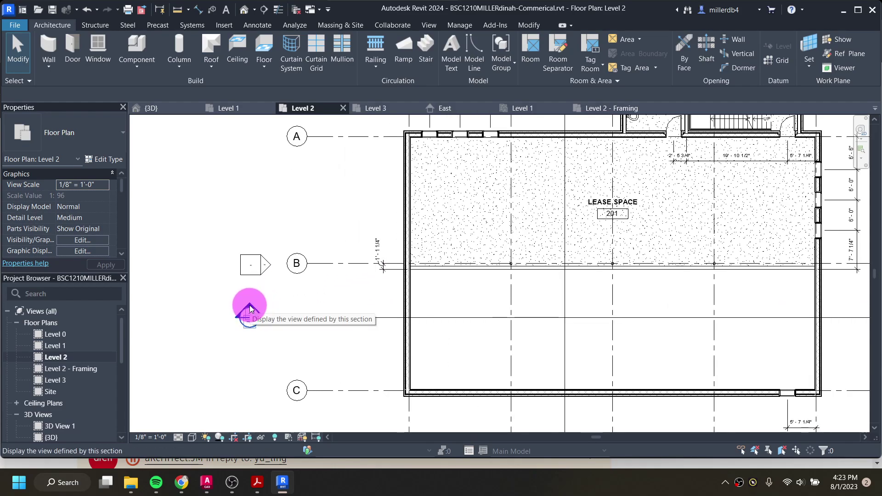
scroll(82, 357, down, 5)
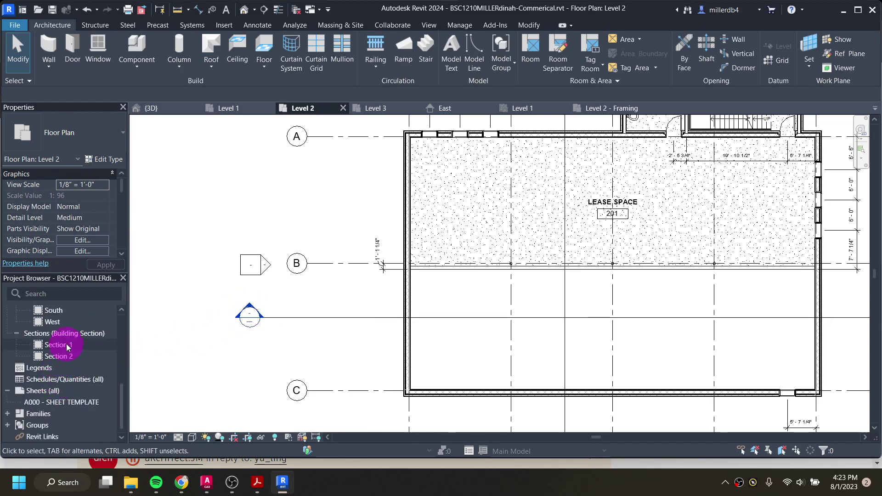
double_click(249, 305)
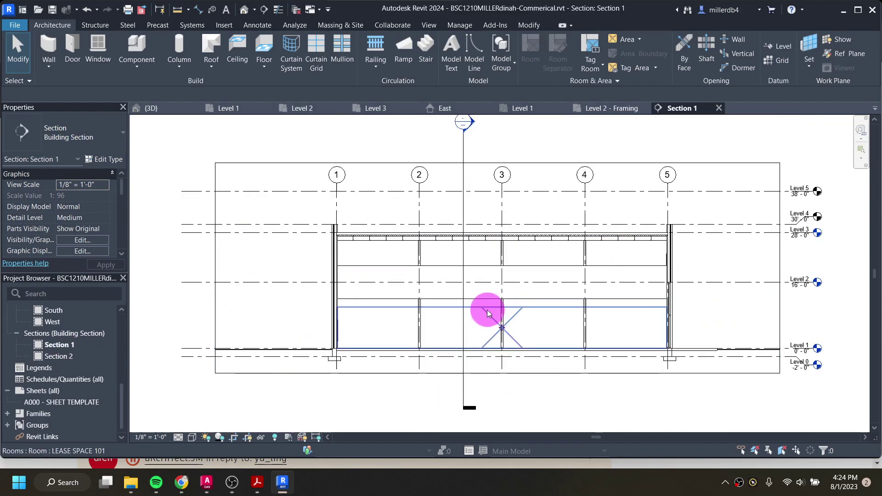
scroll(488, 313, up, 1)
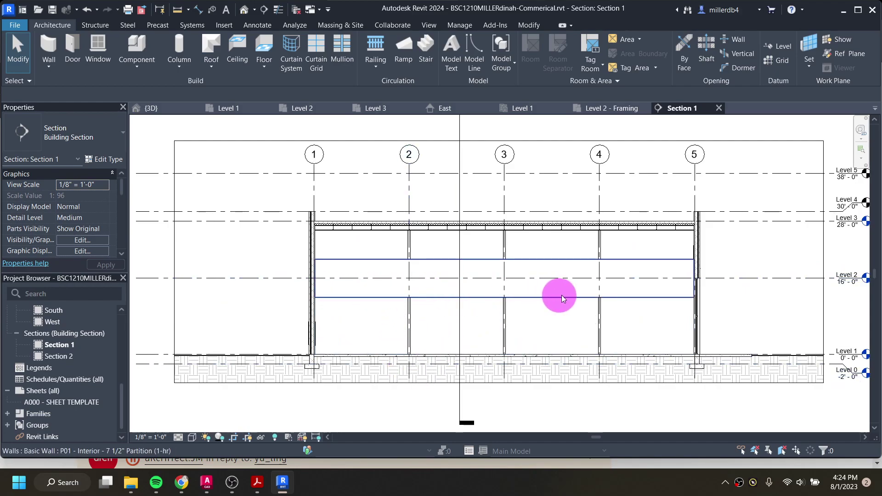
scroll(685, 294, up, 2)
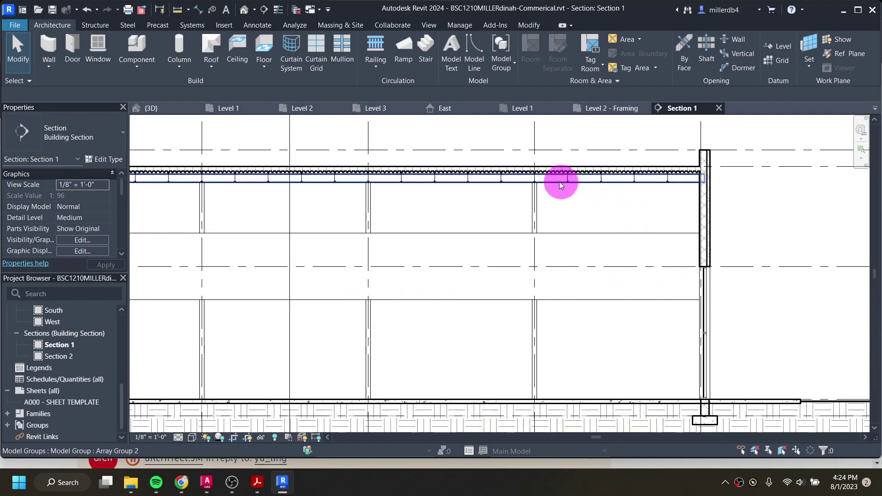
middle_drag(298, 181, 454, 210)
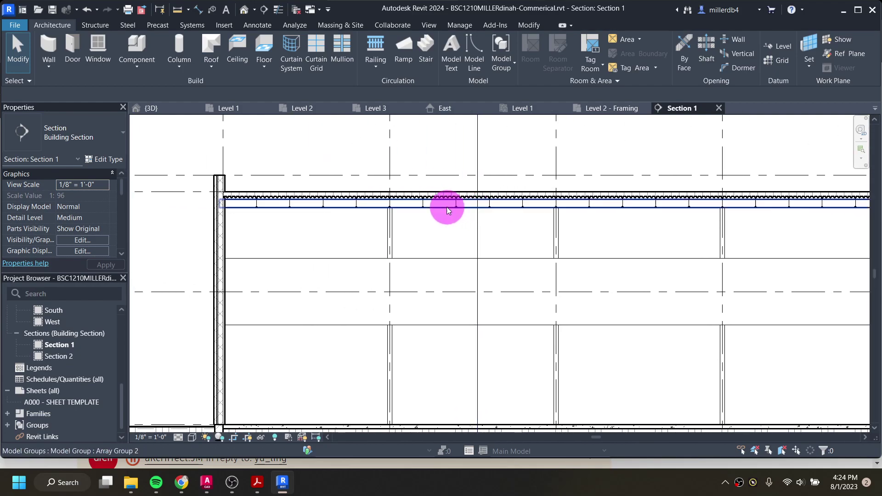
scroll(243, 204, down, 2)
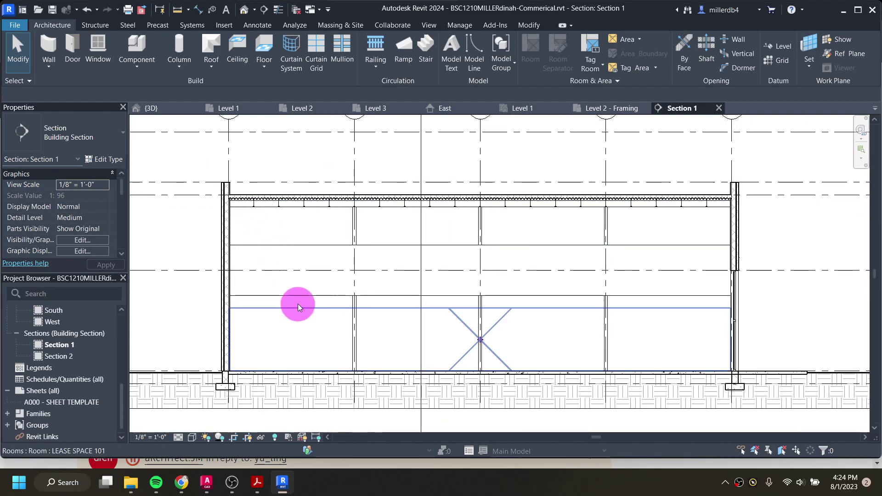
double_click(58, 356)
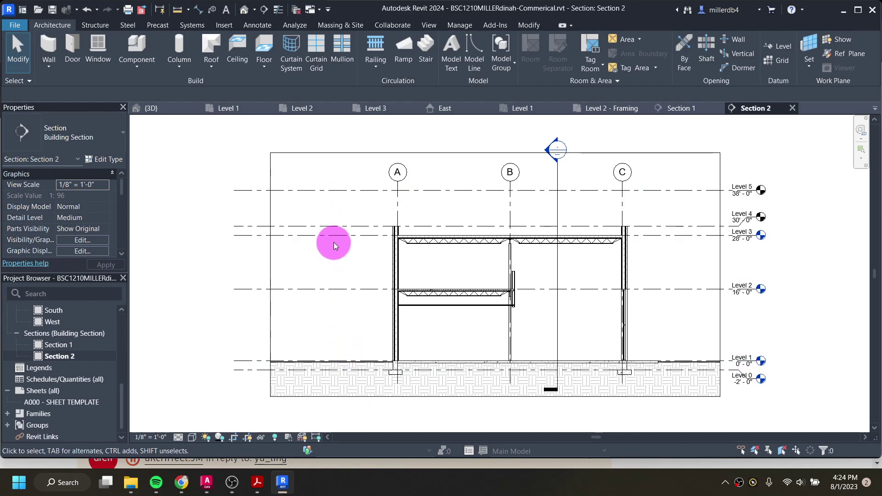
Step: Switch to CommericalSpace1.pdf in Acrobat, examine the building sections on sheet A301, and return to Revit
click(259, 484)
scroll(453, 321, down, 5)
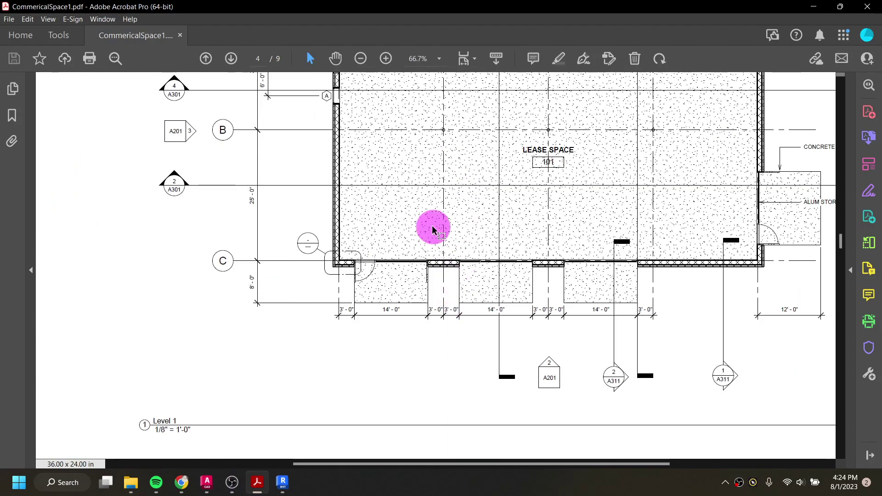
click(362, 58)
click(363, 60)
click(363, 59)
scroll(432, 216, down, 5)
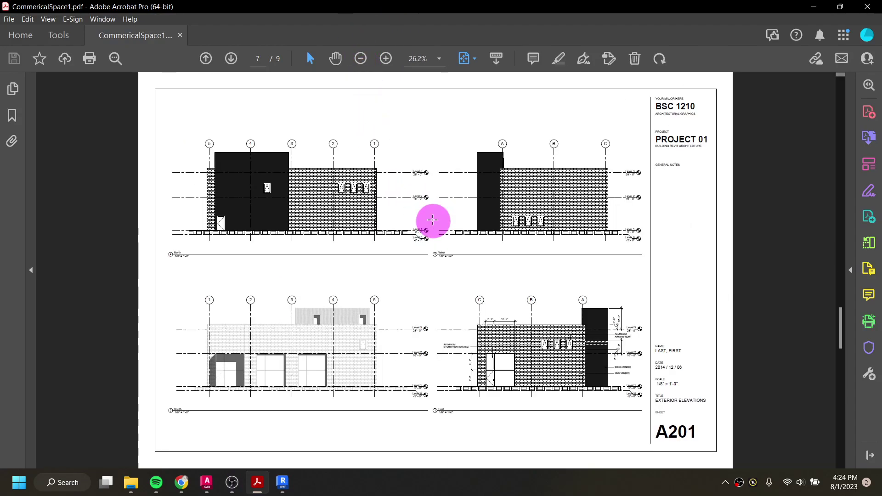
scroll(418, 219, up, 2)
scroll(418, 219, down, 1)
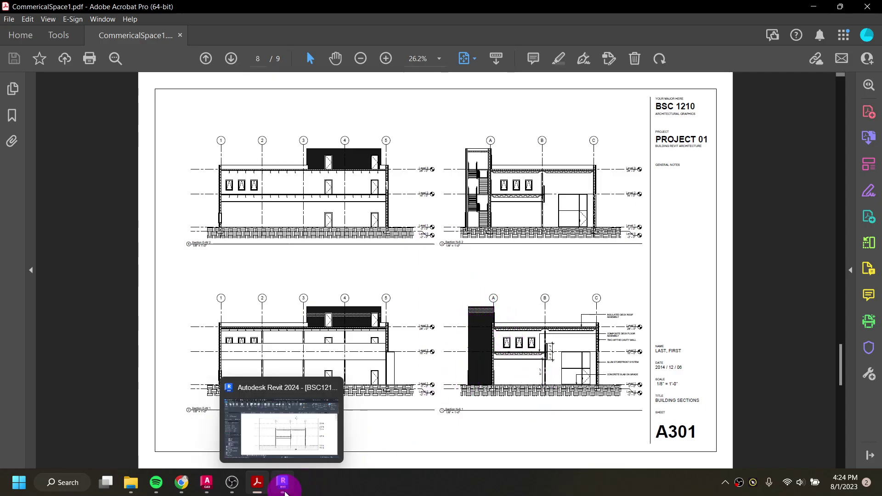
click(285, 490)
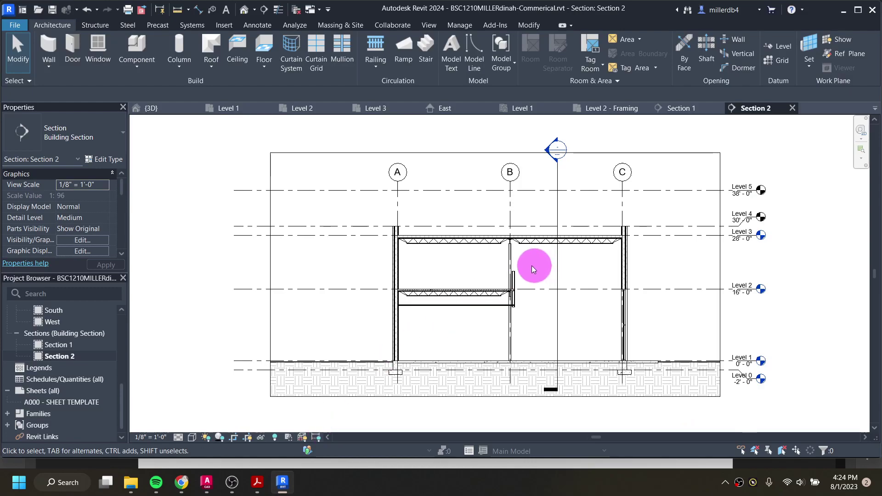
Step: Extend Section 2's far clip boundary well past grid 5 in the Level 1 floor plan
scroll(66, 353, up, 5)
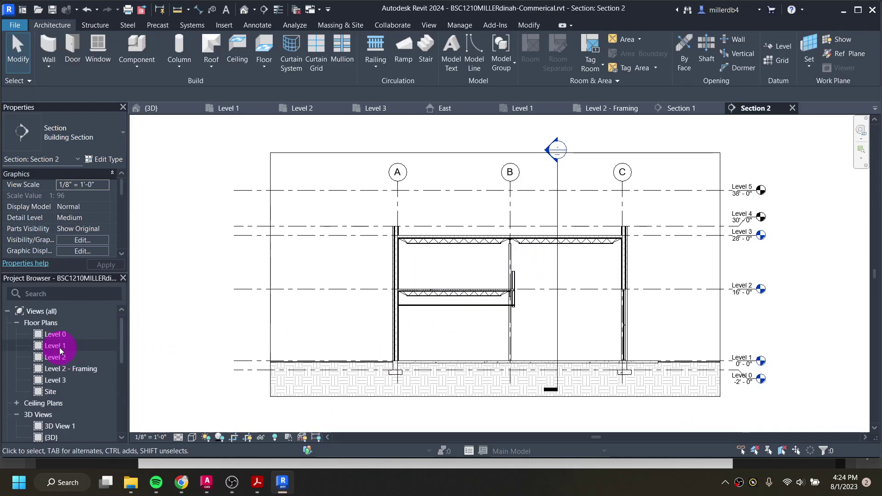
double_click(59, 345)
scroll(87, 356, down, 5)
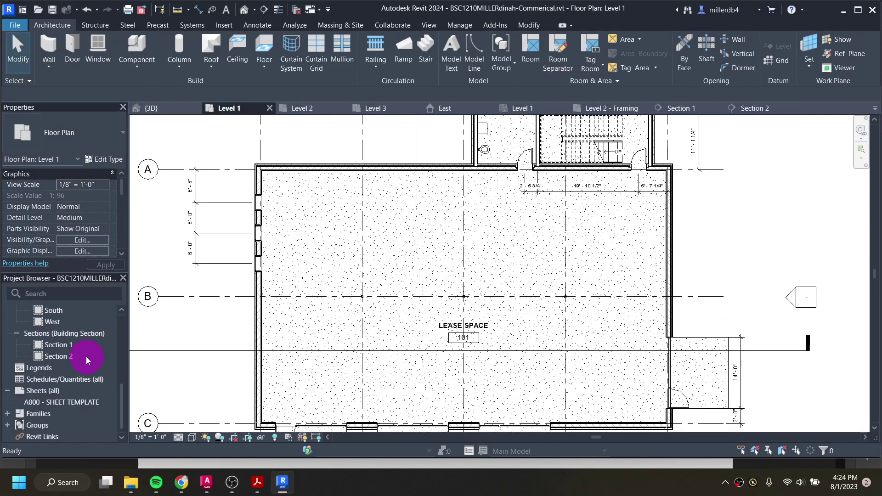
scroll(275, 303, down, 2)
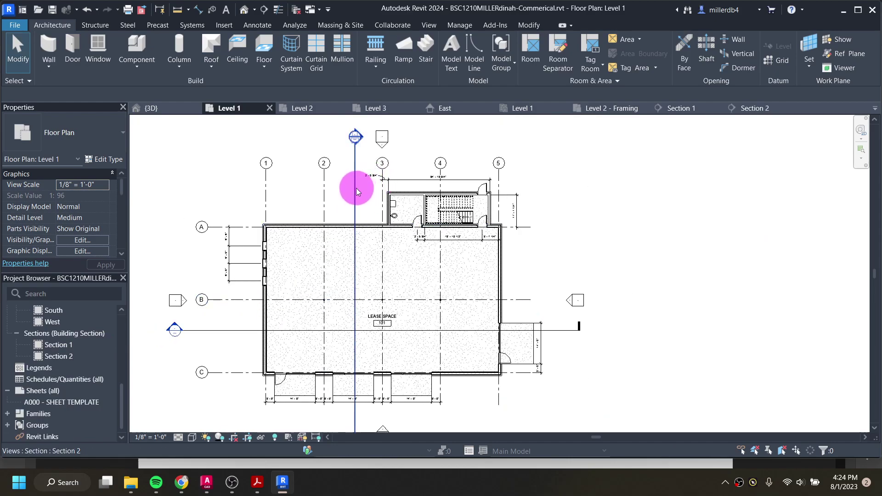
click(356, 191)
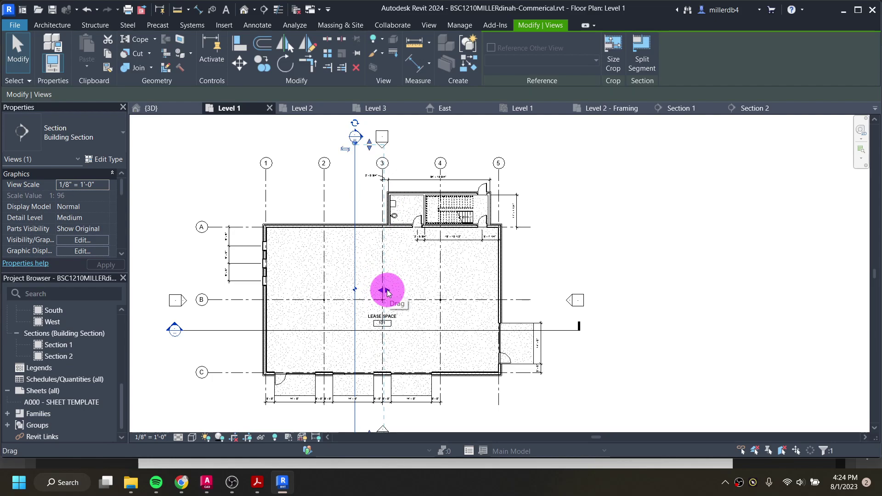
drag(387, 293, 684, 279)
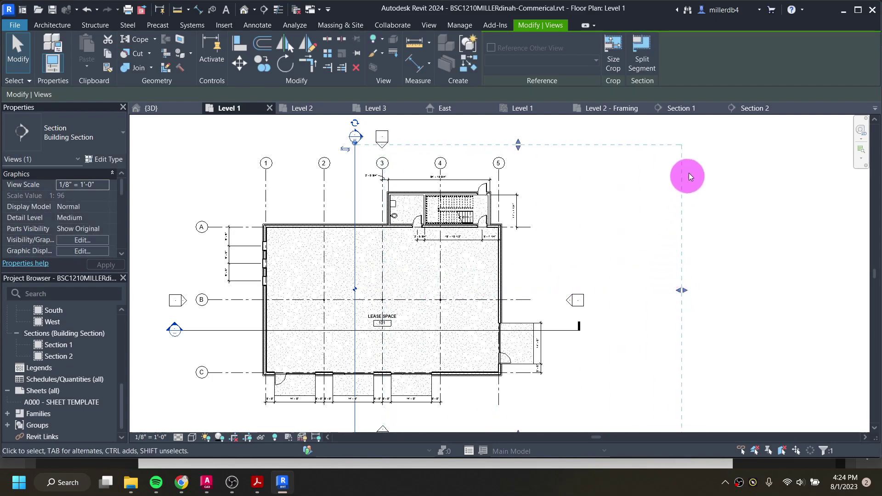
Step: Review Section 2 with the deeper view range and set its Far Clipping to No clip
click(745, 109)
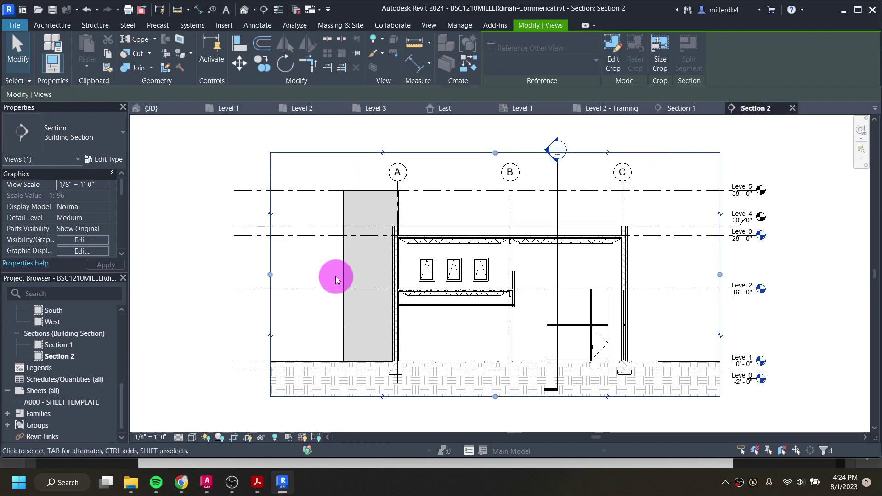
scroll(360, 219, up, 2)
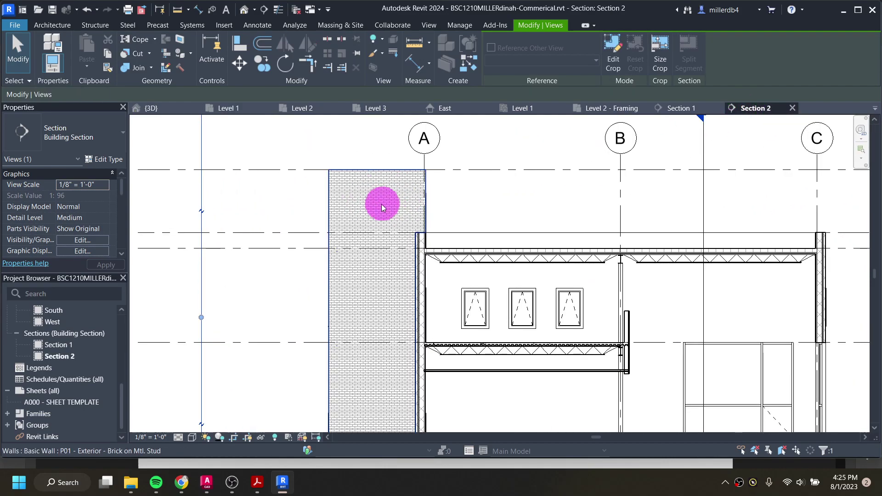
scroll(384, 208, down, 2)
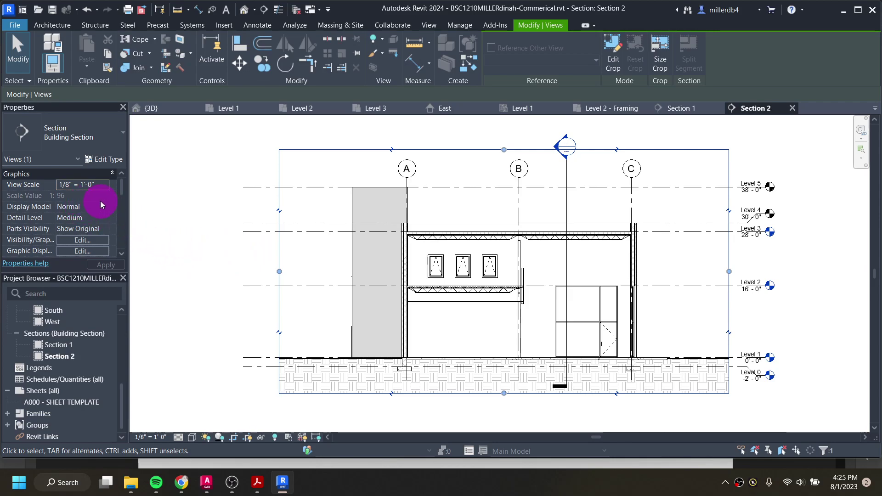
scroll(69, 220, down, 6)
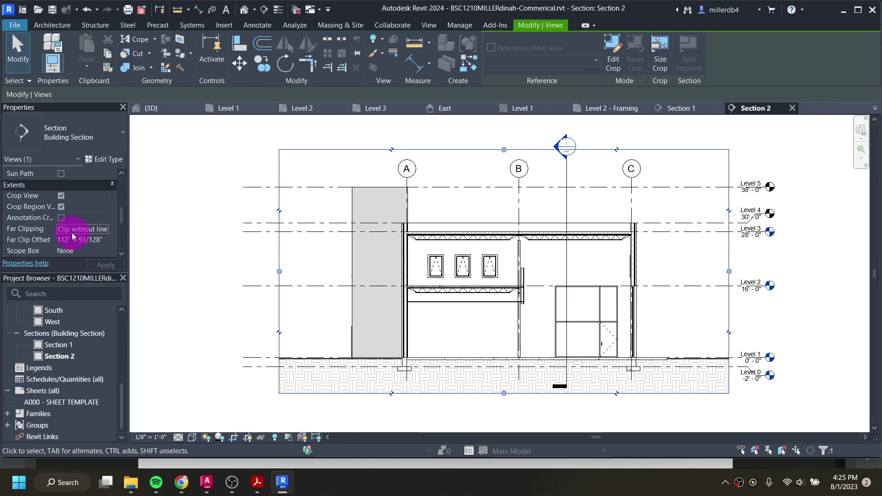
click(74, 229)
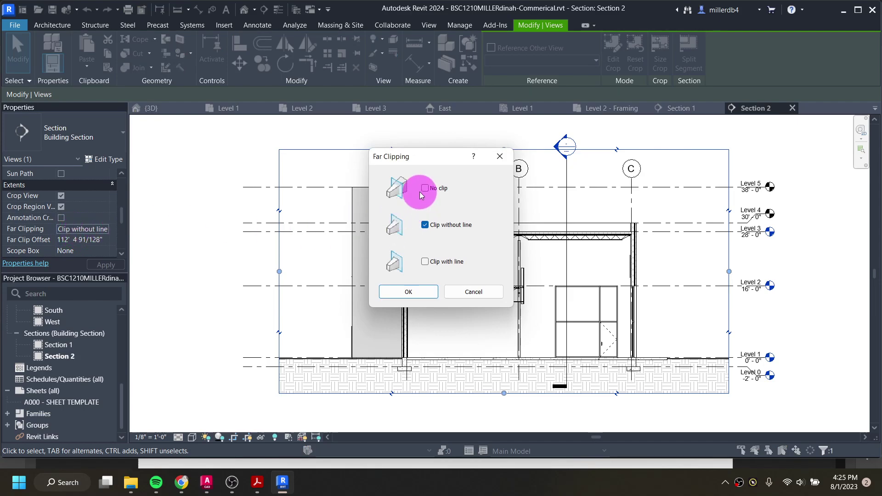
click(426, 189)
click(419, 293)
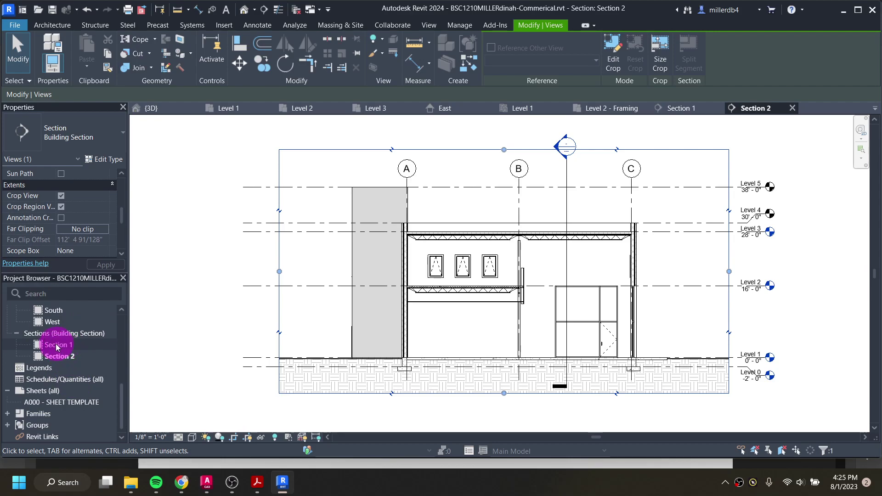
Step: Check the Level 02 floor plan on sheet A102 in the Acrobat PDF and return to Revit
scroll(57, 347, up, 5)
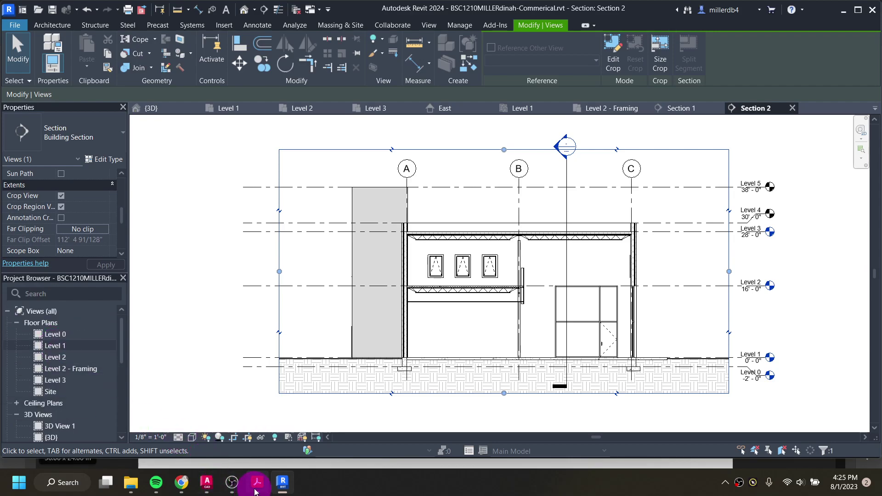
click(255, 491)
scroll(400, 336, up, 4)
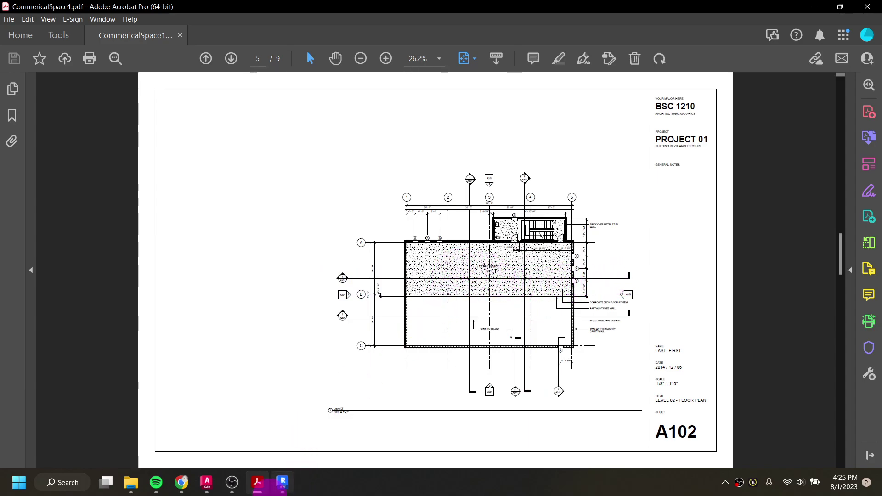
click(280, 487)
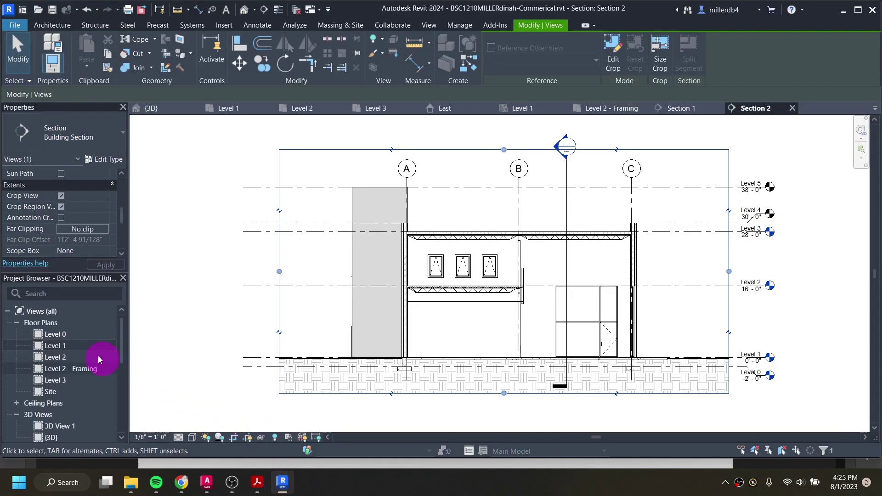
Step: Draw a horizontal building section across the Level 1 floor plan between grids A and B, from west of grid 1 to past grid 5
double_click(61, 346)
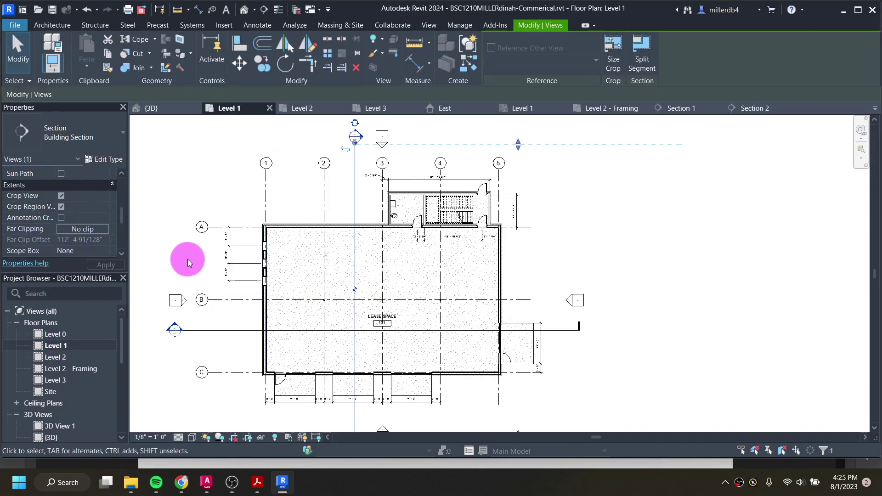
click(187, 262)
middle_drag(191, 256, 220, 252)
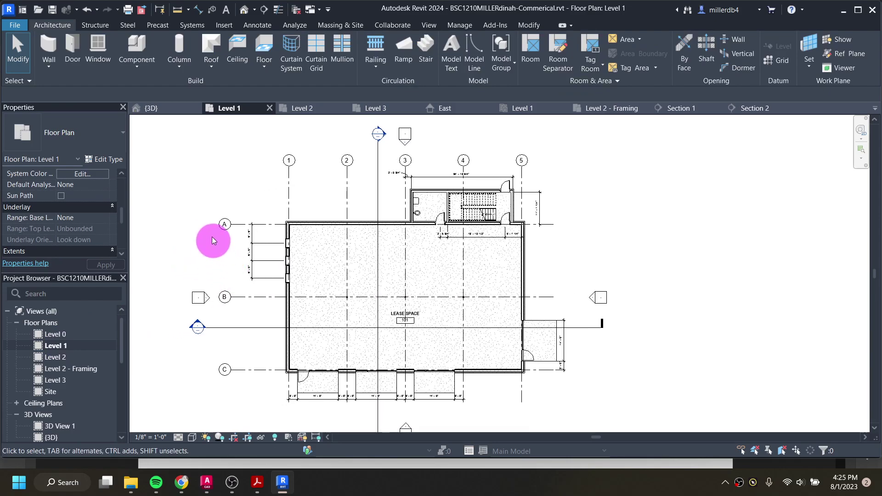
click(265, 11)
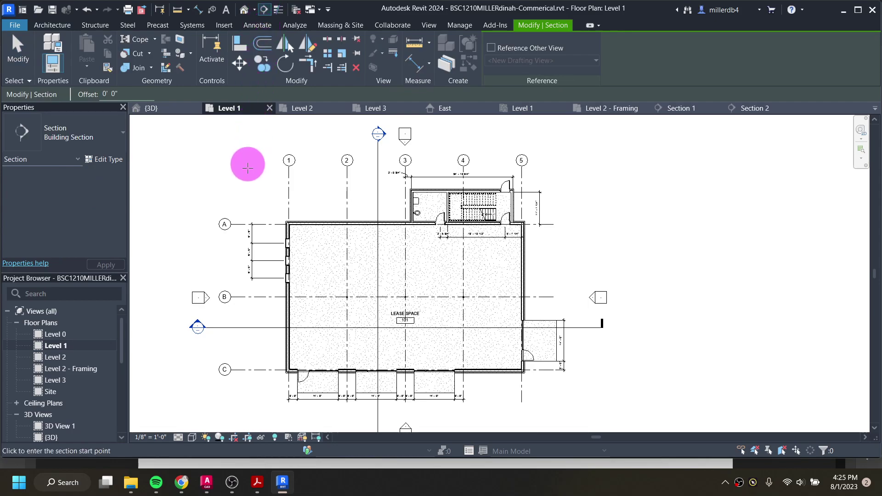
click(213, 275)
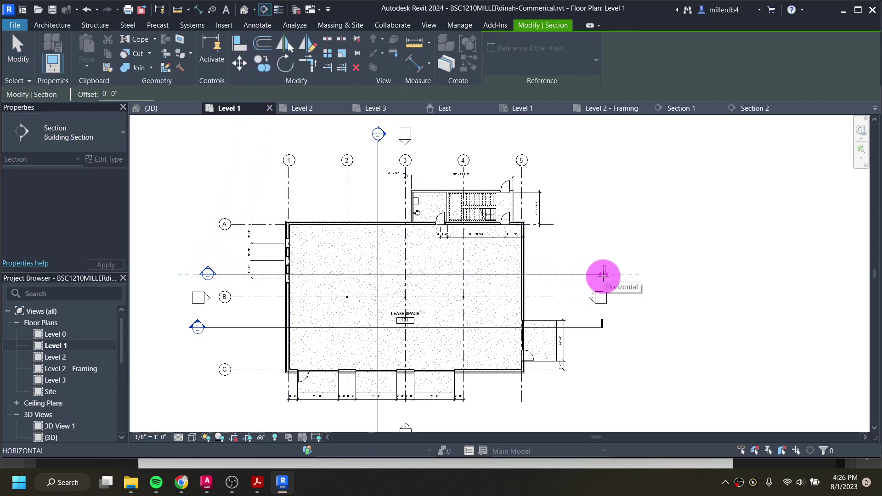
click(581, 274)
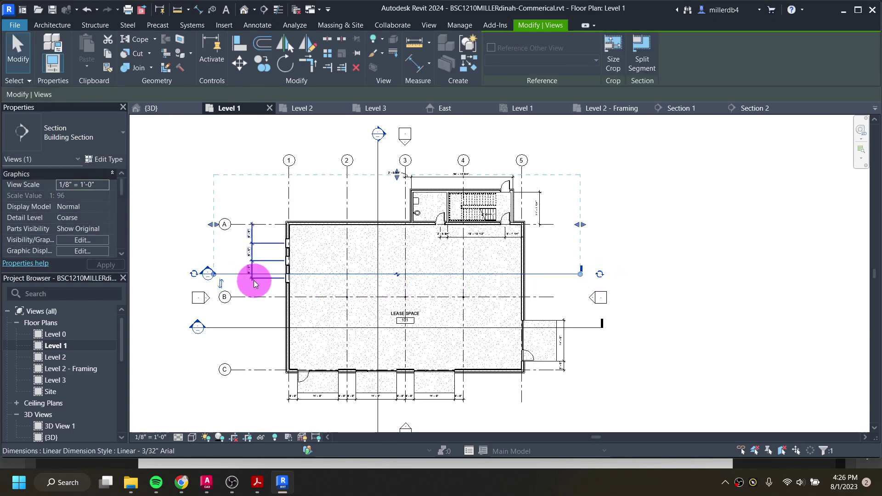
Step: Check where the new section cuts the grid 1 wall windows and extend its head to align with the existing horizontal section's head
scroll(255, 283, up, 8)
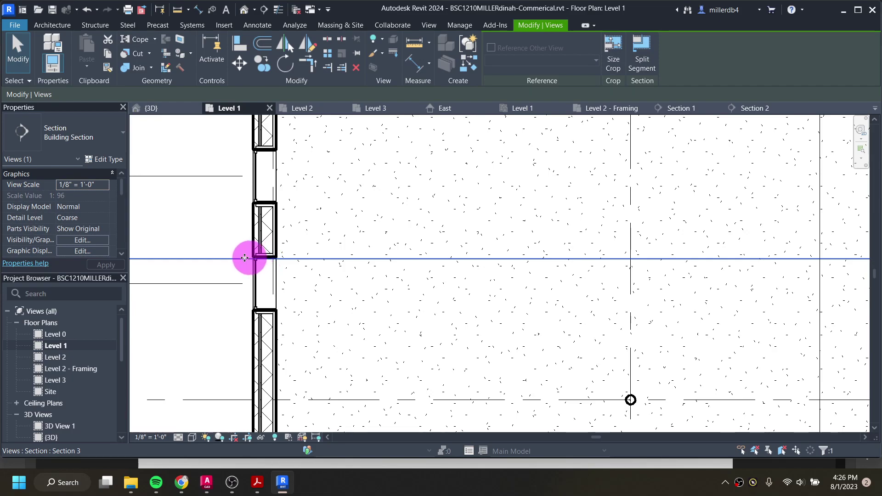
scroll(249, 257, up, 3)
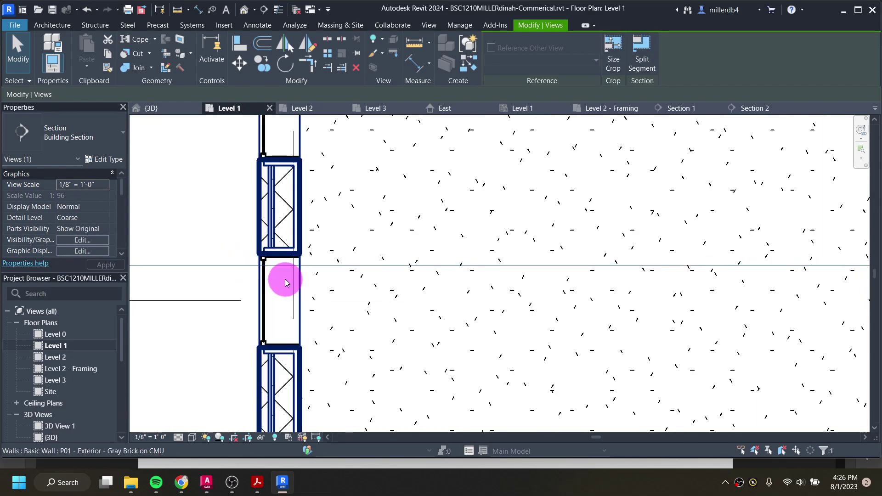
scroll(289, 282, down, 2)
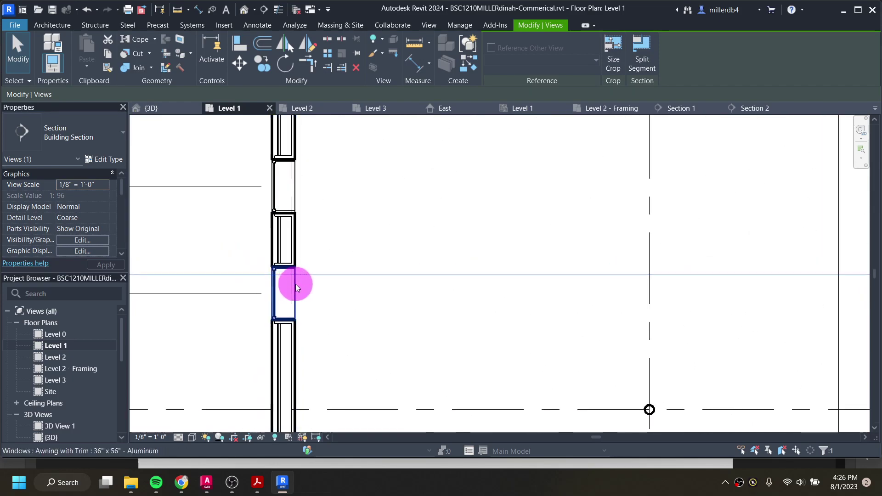
scroll(296, 285, down, 3)
middle_drag(288, 306, 421, 280)
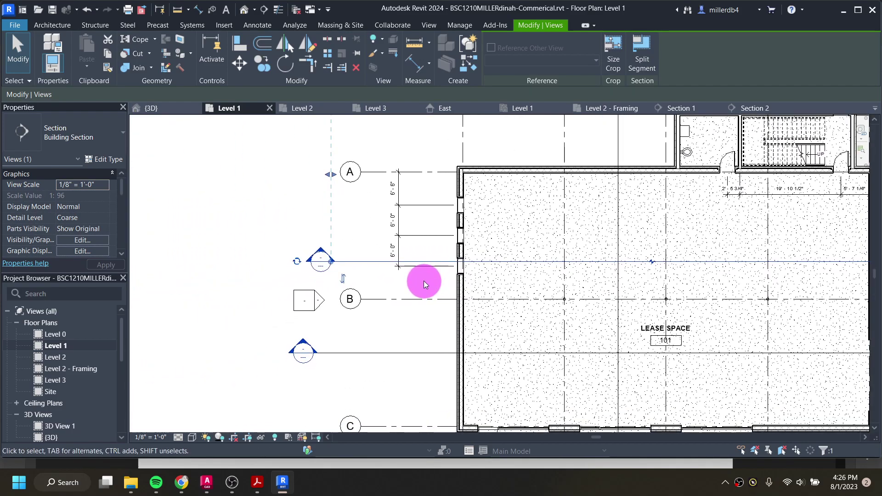
click(324, 261)
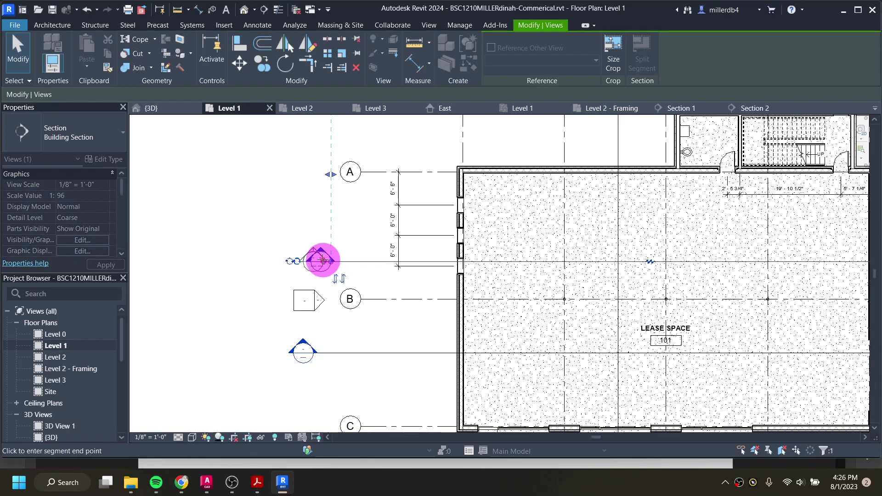
click(312, 261)
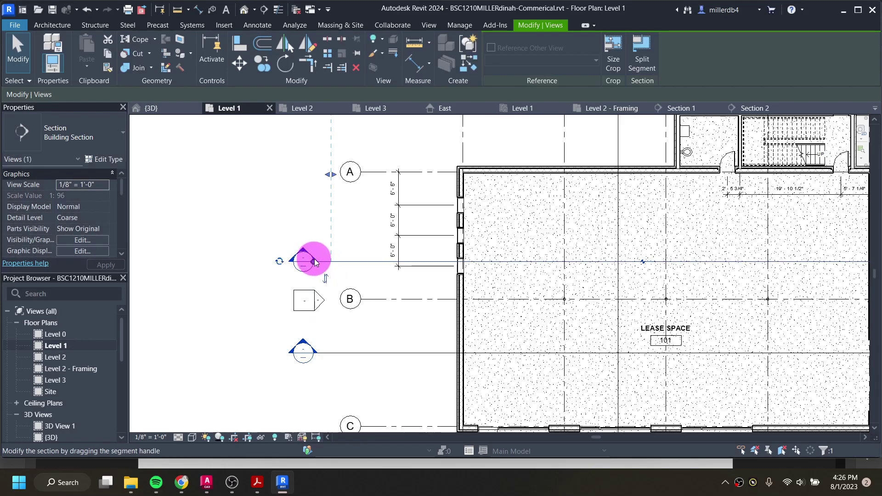
Step: Extend the new section's tail beyond grid 5 to line up with the other horizontal section's tail
scroll(340, 257, down, 3)
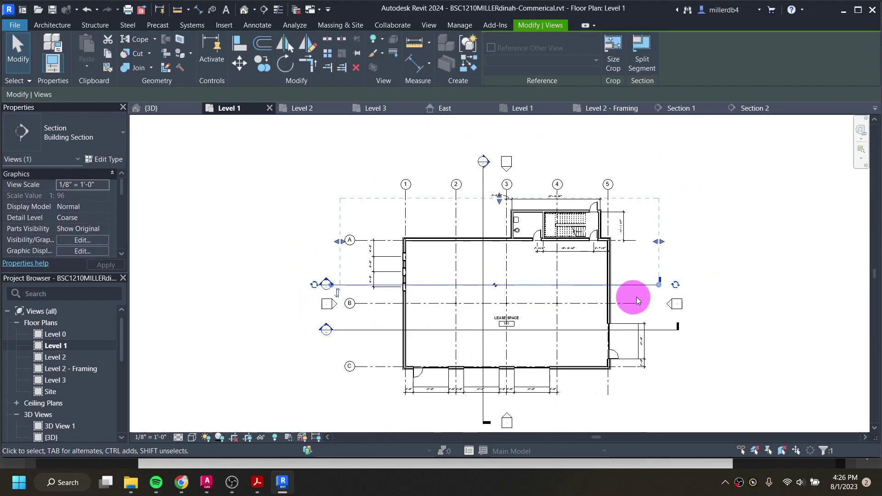
scroll(660, 287, up, 3)
drag(639, 271, 672, 268)
click(669, 269)
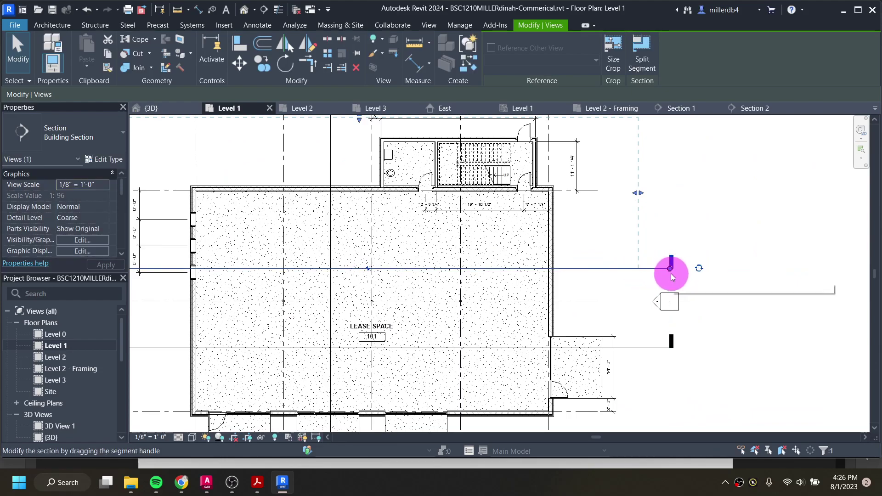
scroll(664, 273, down, 2)
click(687, 352)
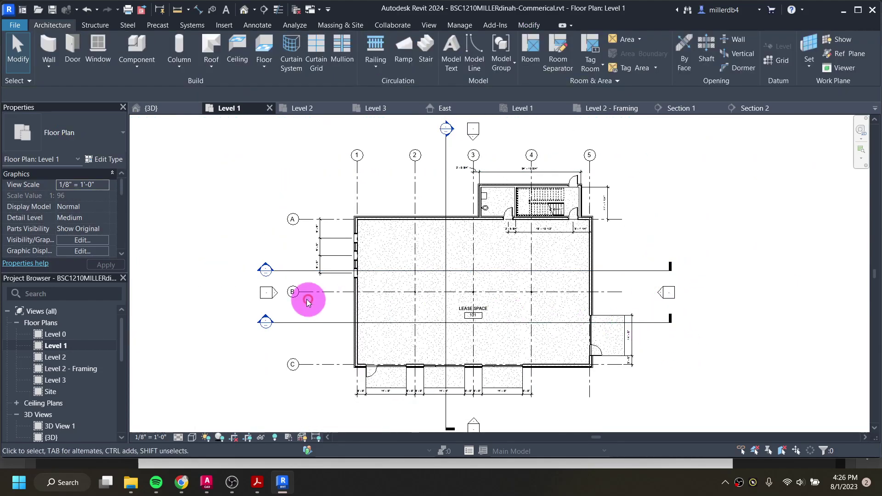
Step: Open Section 3 and review the walls, floors, windows and doors it shows
scroll(46, 353, down, 5)
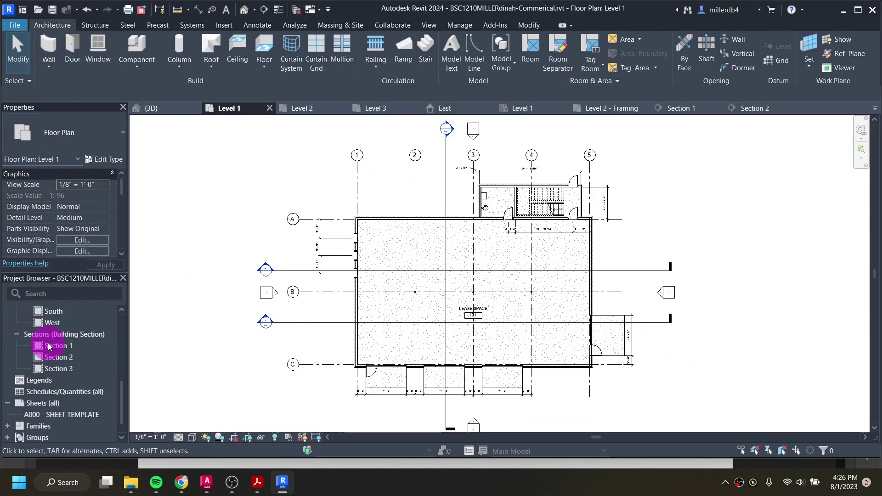
double_click(59, 368)
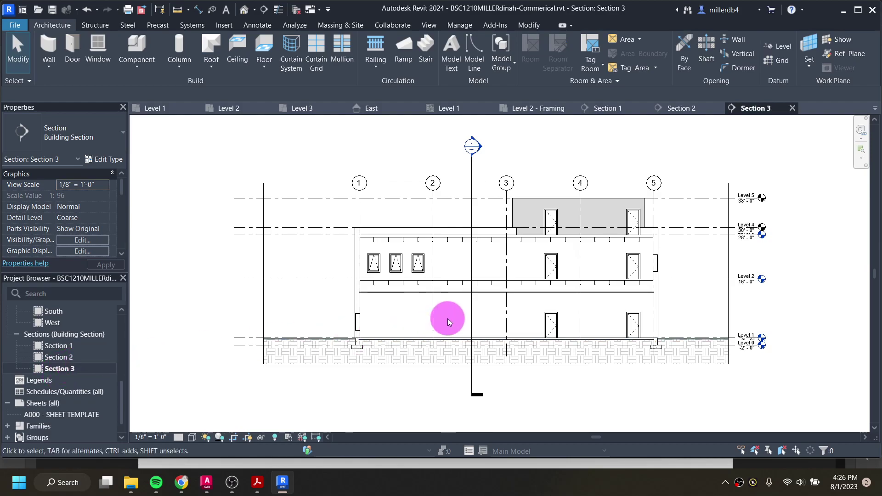
scroll(445, 309, up, 3)
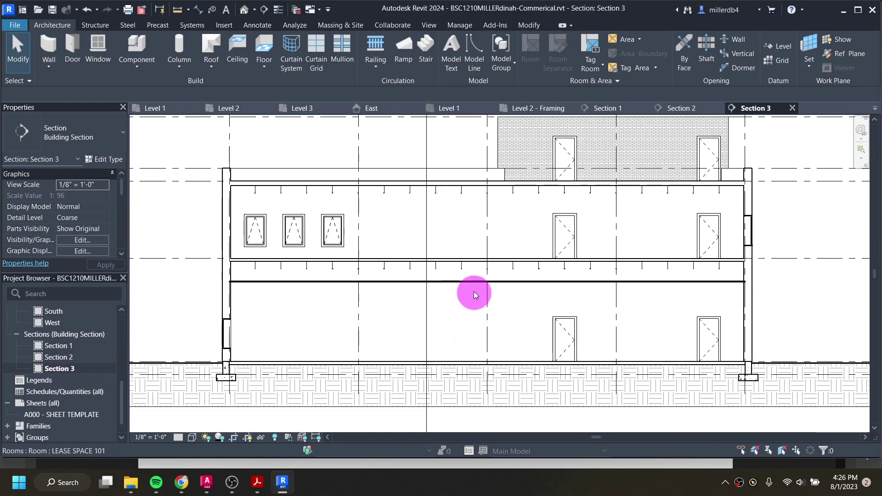
scroll(467, 292, up, 1)
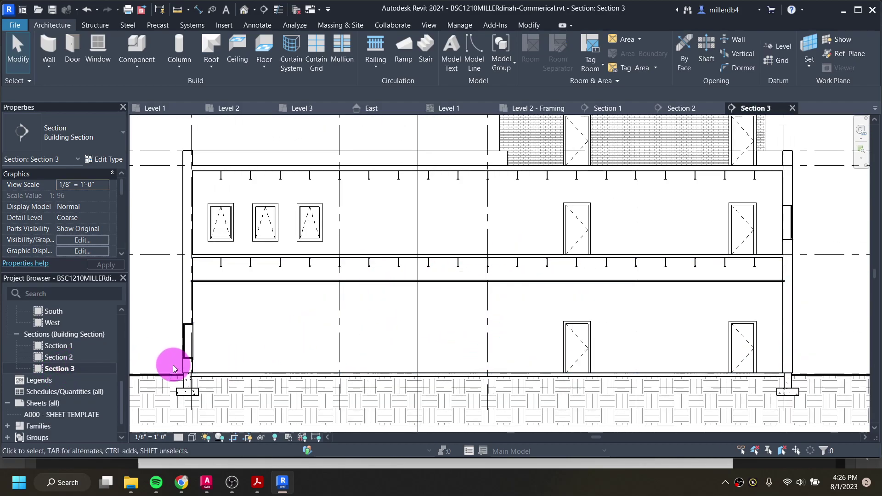
scroll(70, 338, up, 5)
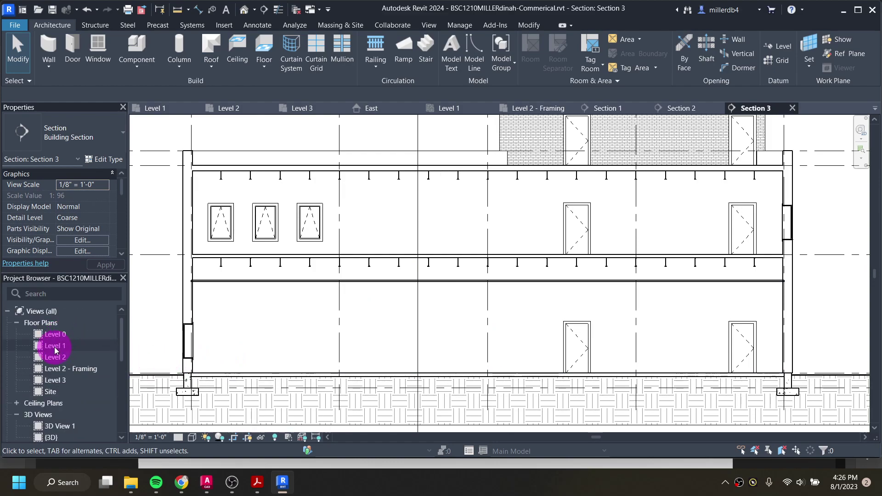
Step: Reopen the Level 1 floor plan, check the section markers on sheet A101 in the Acrobat PDF, and return to Revit
double_click(55, 350)
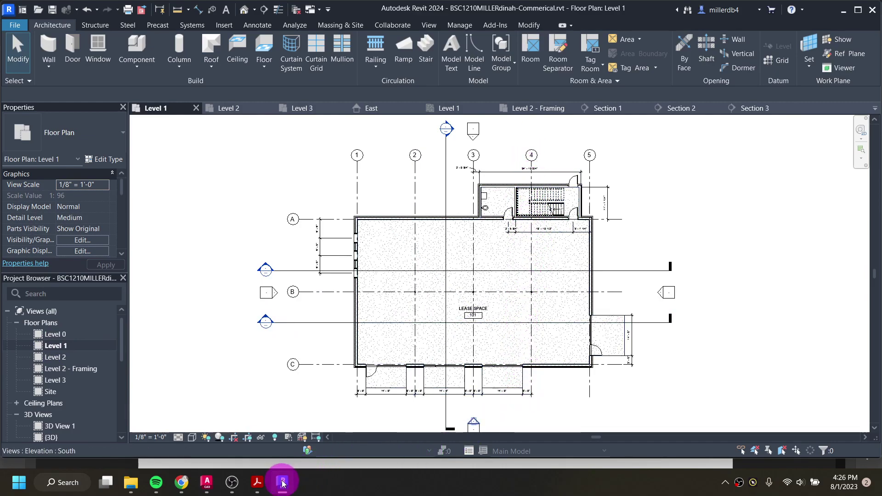
click(257, 483)
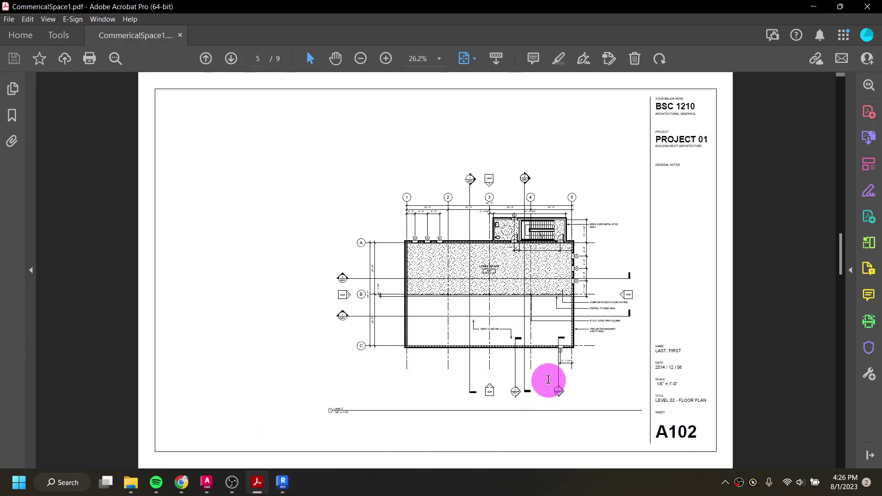
scroll(531, 359, up, 2)
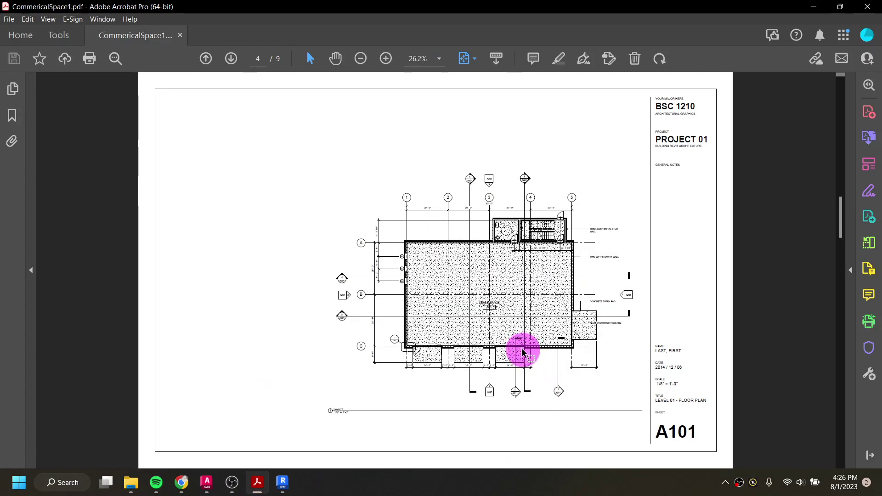
click(283, 485)
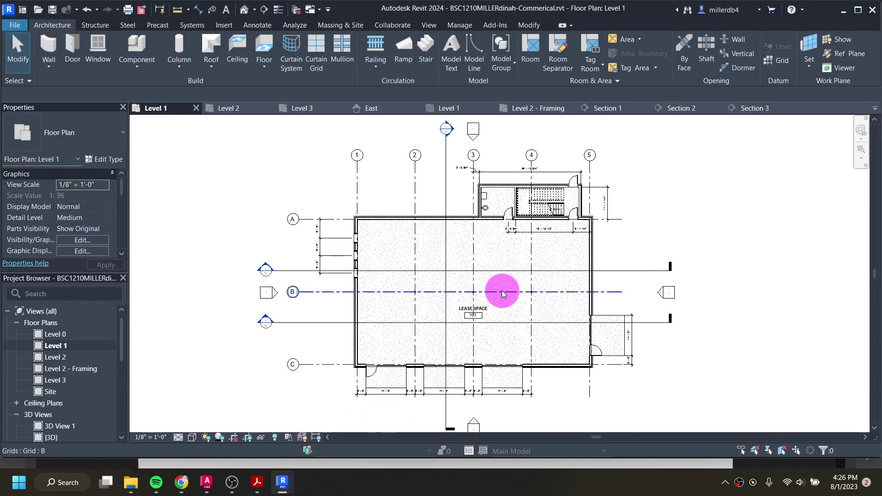
Step: Draw a vertical building section just before grid 4, from below grid C up through the stair enclosure, and check its position
middle_drag(531, 276, 490, 262)
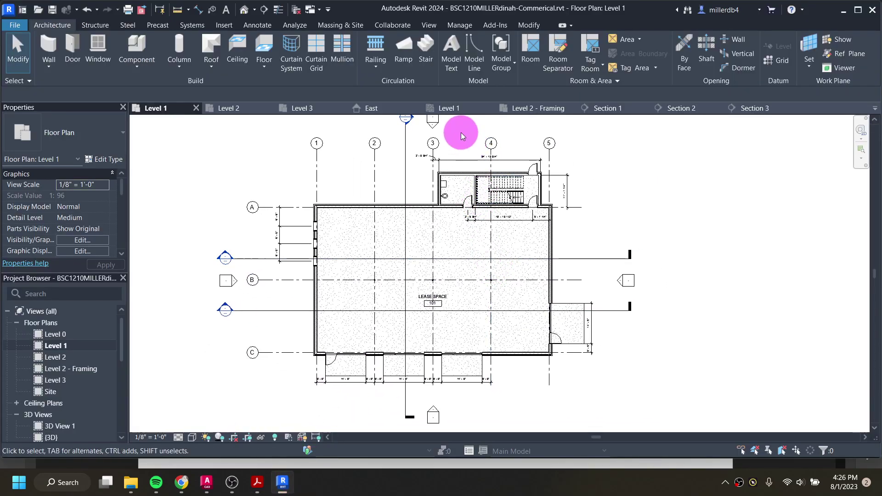
click(264, 10)
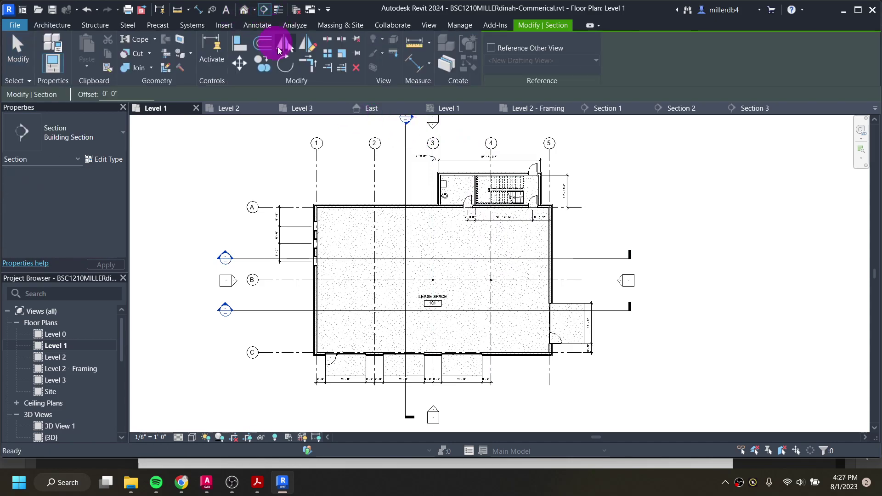
click(478, 410)
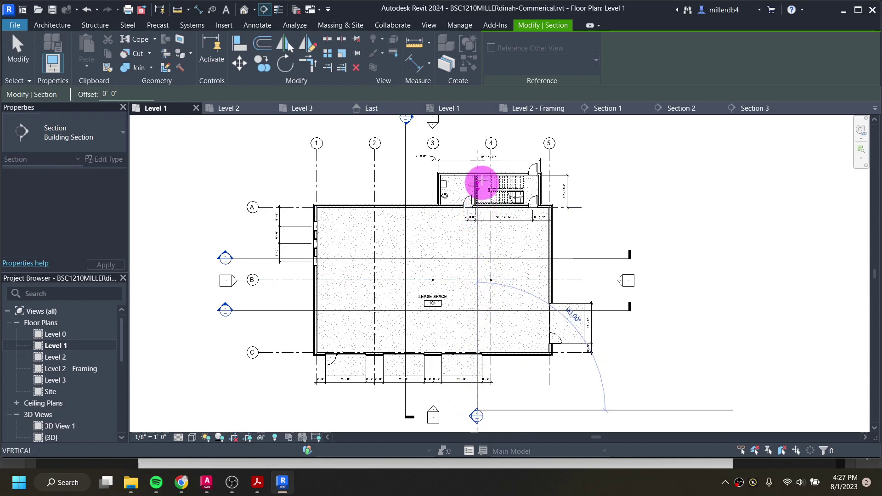
click(477, 140)
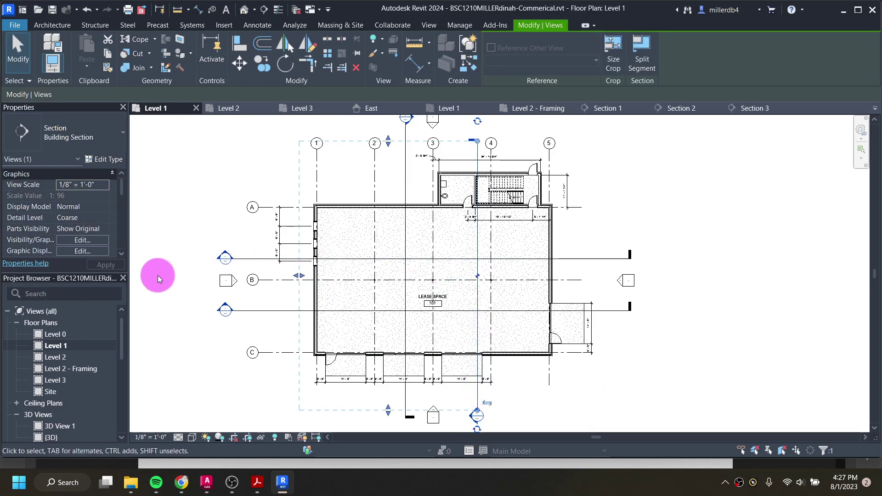
scroll(451, 331, up, 3)
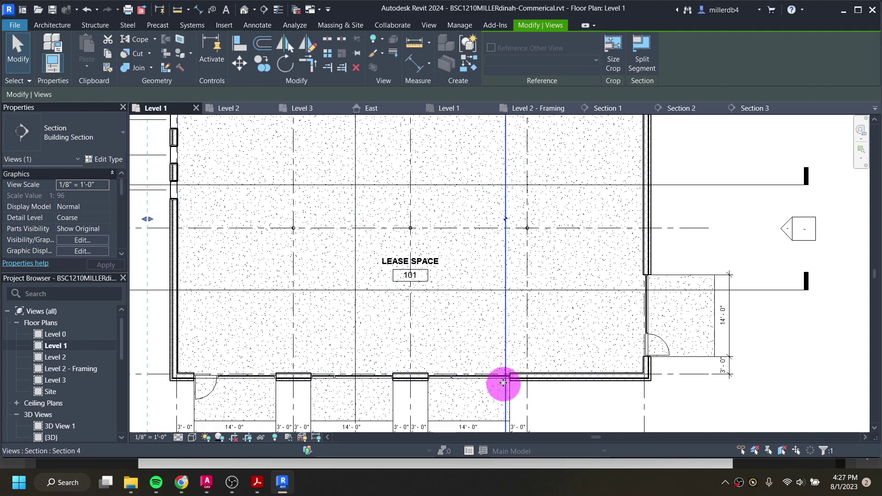
scroll(503, 373, up, 3)
scroll(507, 375, down, 5)
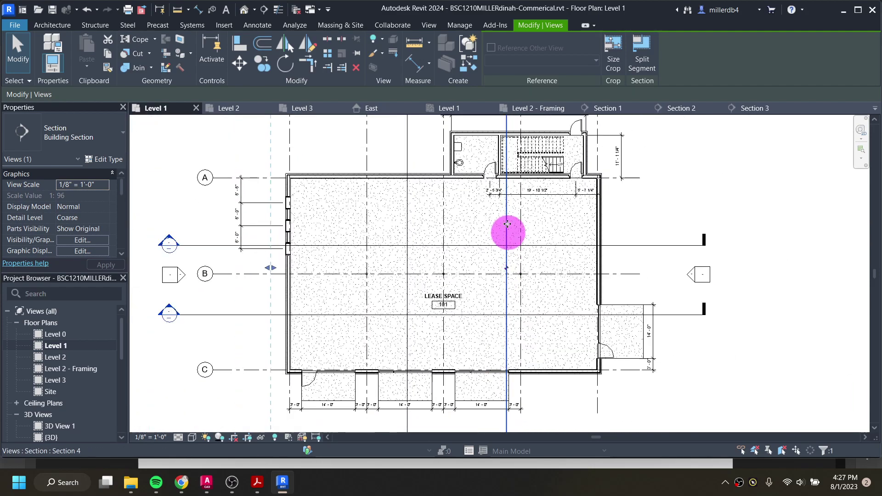
Step: Open Section 4 and review the direction in which it cuts the stair enclosure and lease space
scroll(50, 401, down, 5)
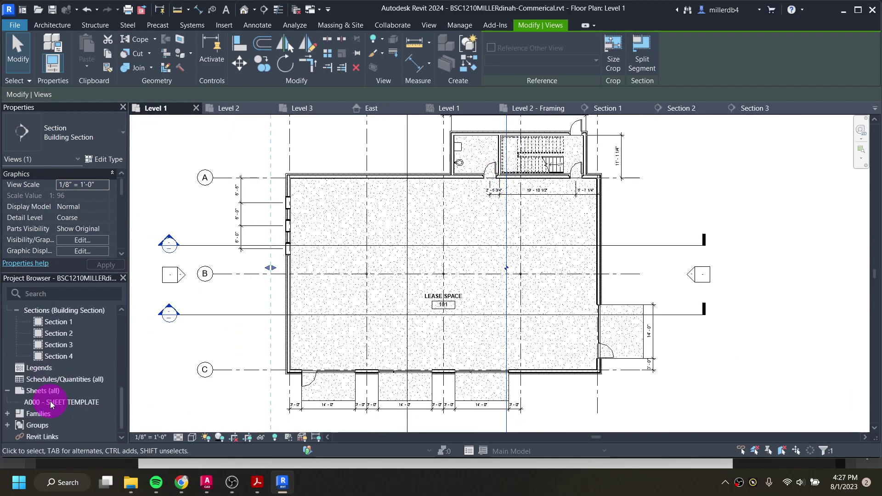
click(57, 357)
double_click(57, 357)
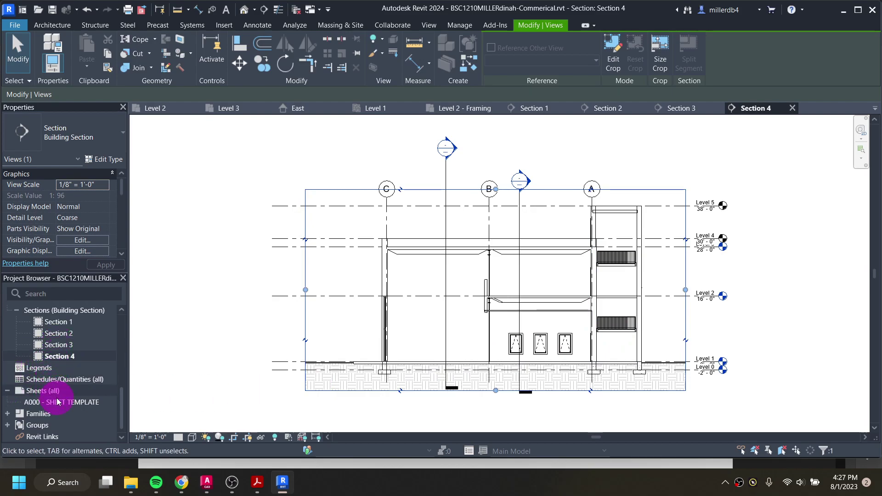
scroll(58, 358, up, 6)
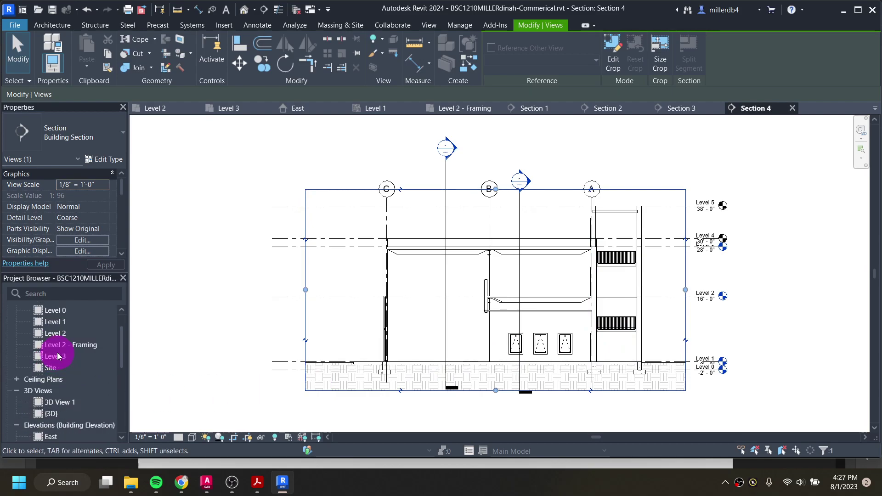
Step: Return to the Level 1 floor plan and flip Section 4 to look toward grid 5
double_click(56, 346)
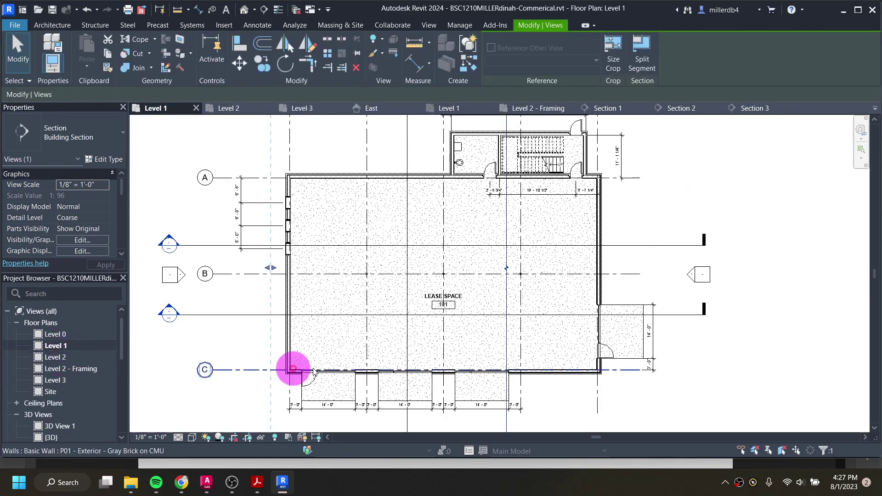
middle_drag(488, 339, 478, 309)
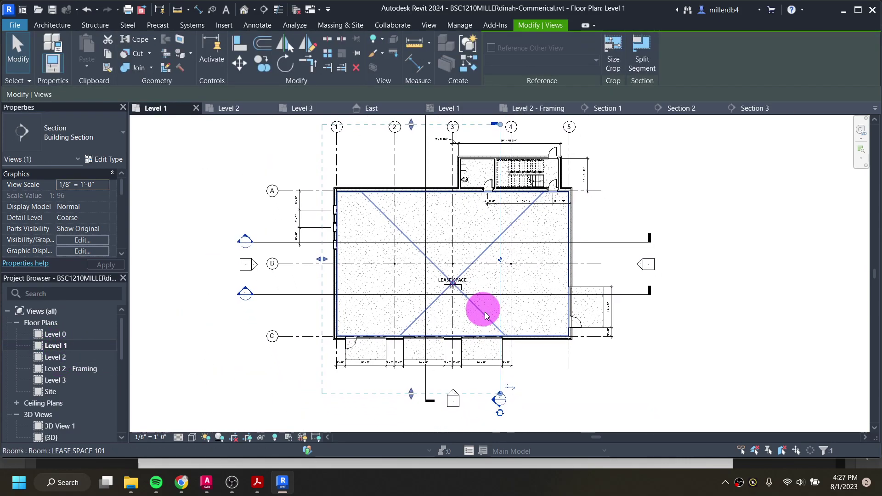
click(509, 389)
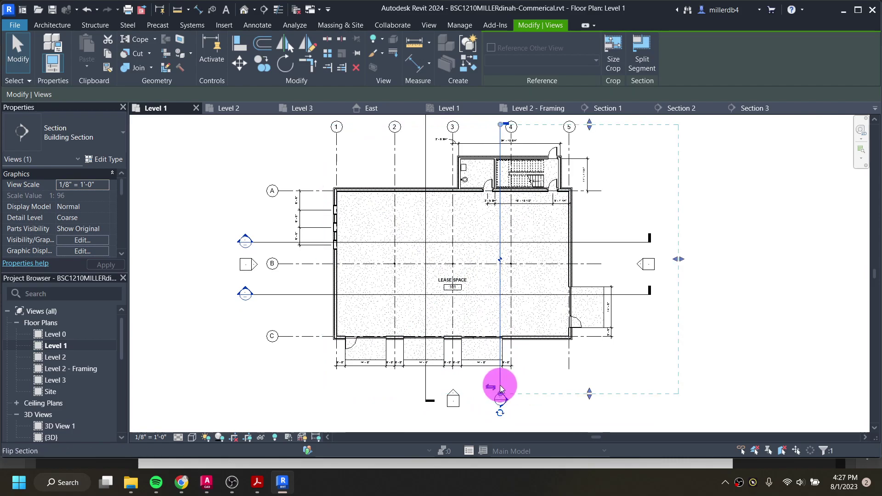
Step: Open Section 4 from its section head and review the building as seen in the flipped direction
scroll(46, 404, down, 5)
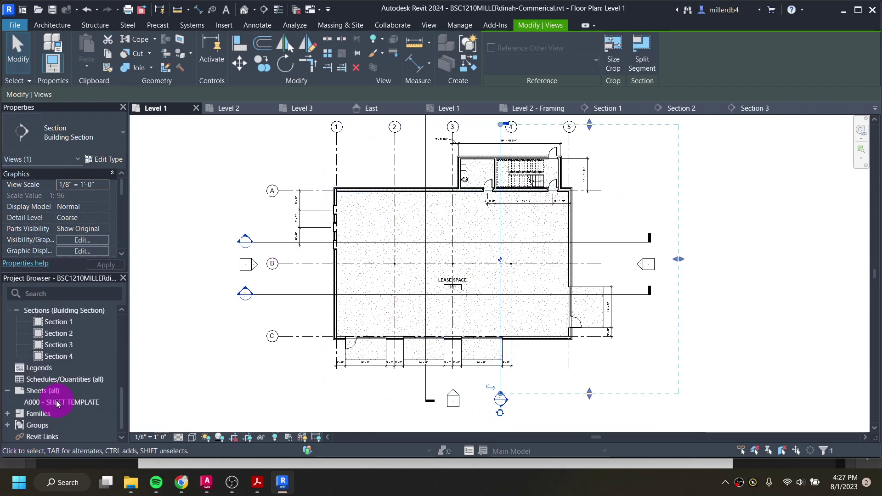
scroll(508, 404, up, 2)
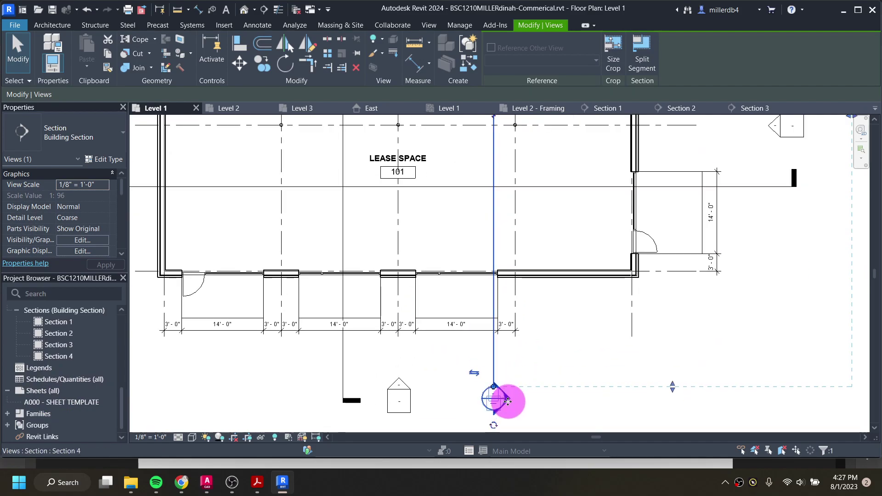
double_click(507, 399)
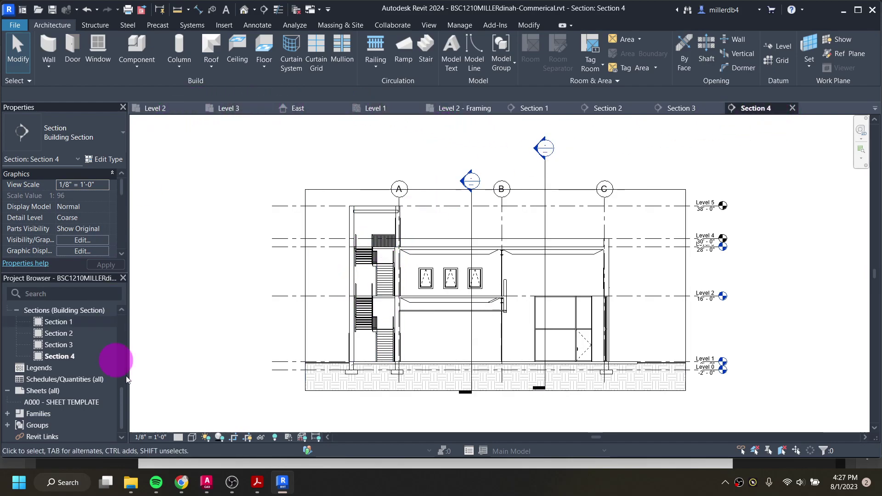
scroll(722, 363, up, 2)
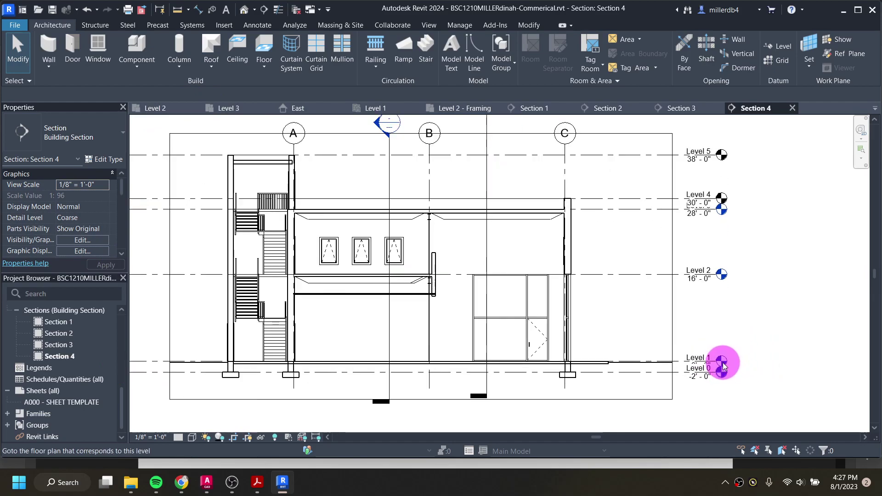
Step: Return to the Level 1 floor plan and move Section 4's head symbol from the end below grid C to the end beside grid 4's bubble
double_click(722, 363)
scroll(573, 351, down, 3)
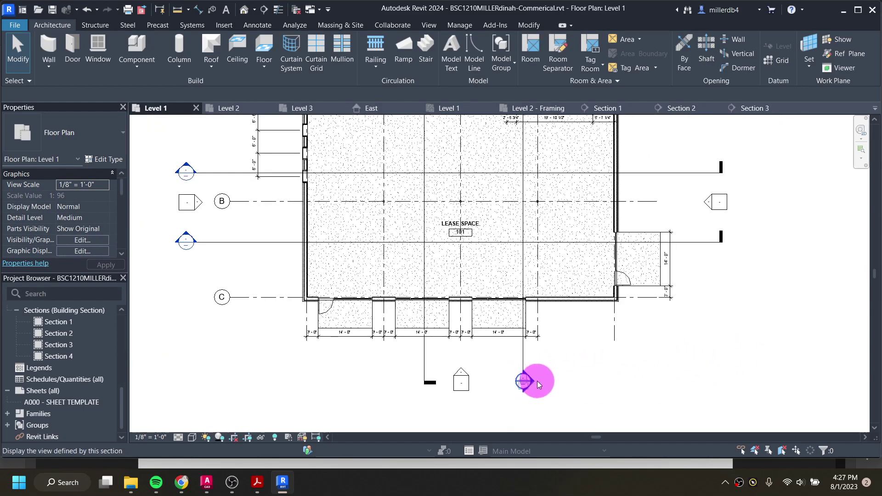
click(524, 363)
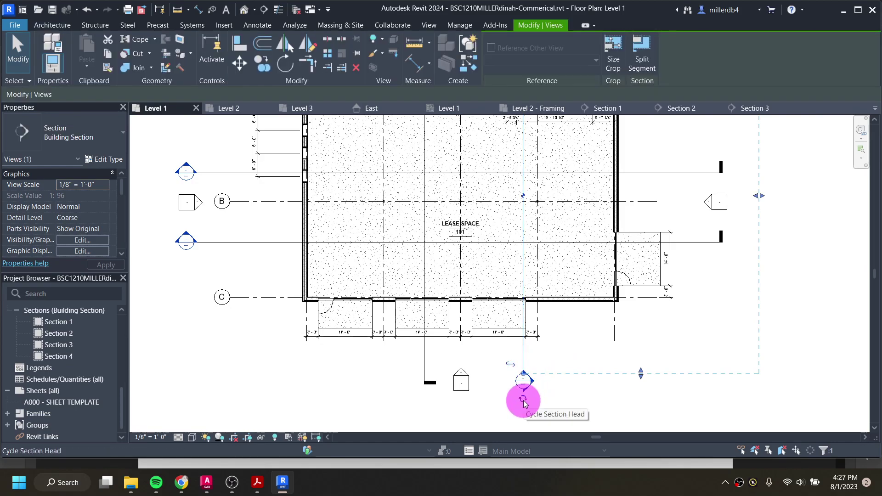
scroll(523, 396, down, 3)
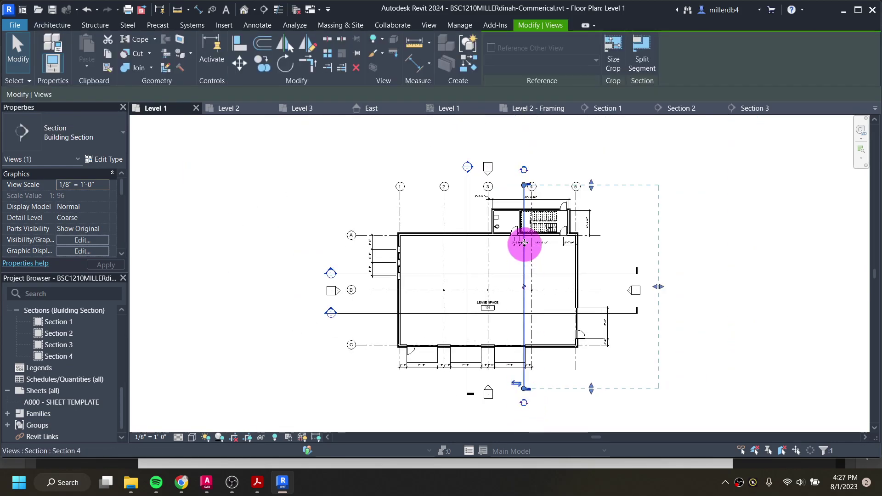
scroll(520, 184, up, 4)
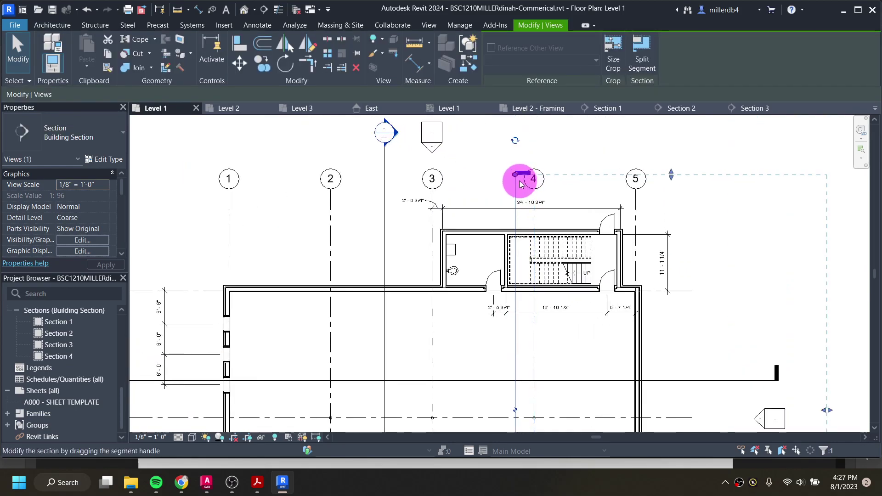
click(513, 141)
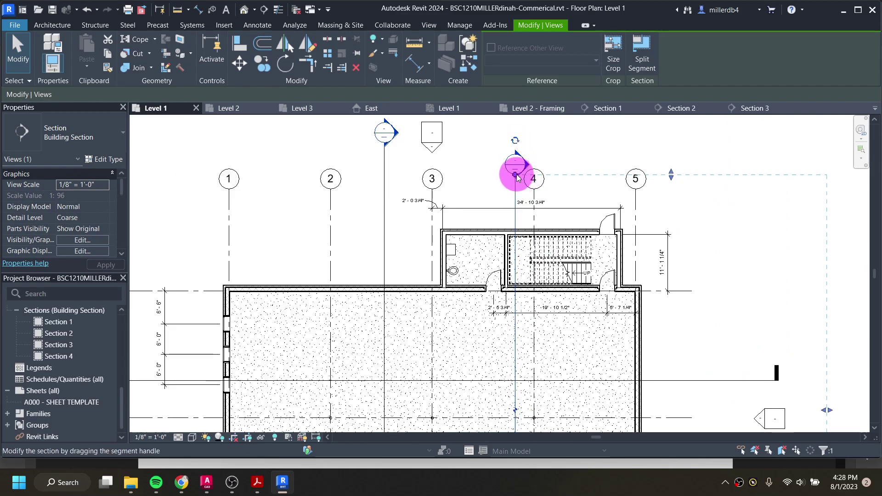
Step: Extend Section 4's line at both ends to line up with the neighbouring section's head and tail, then deselect it
drag(516, 174, 514, 151)
scroll(514, 158, down, 3)
middle_drag(520, 323, 514, 218)
scroll(514, 239, up, 1)
drag(507, 395, 508, 404)
scroll(512, 375, down, 1)
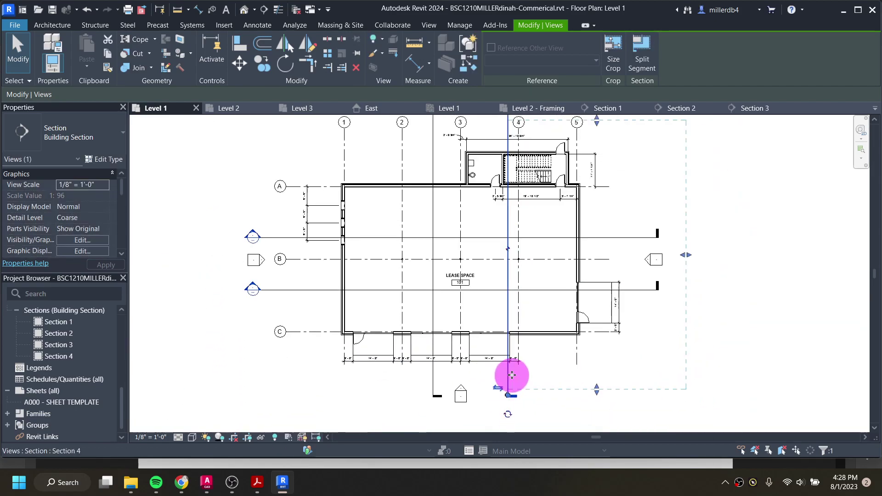
click(301, 380)
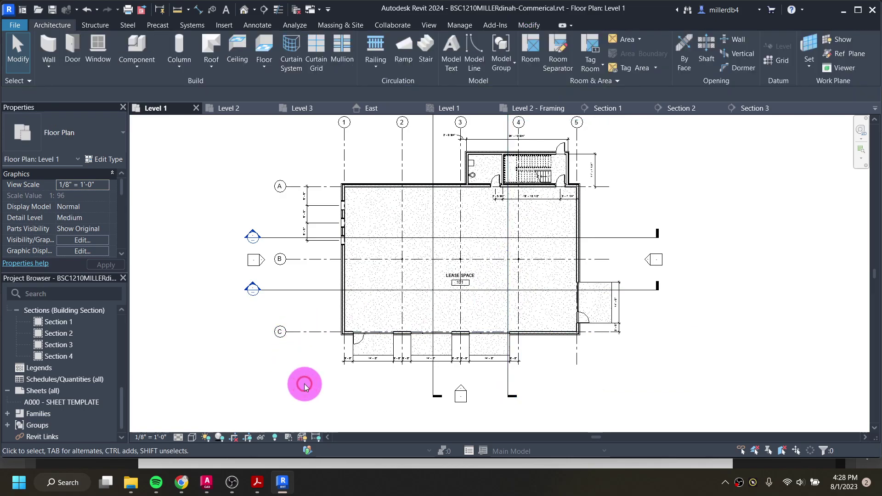
scroll(305, 384, down, 1)
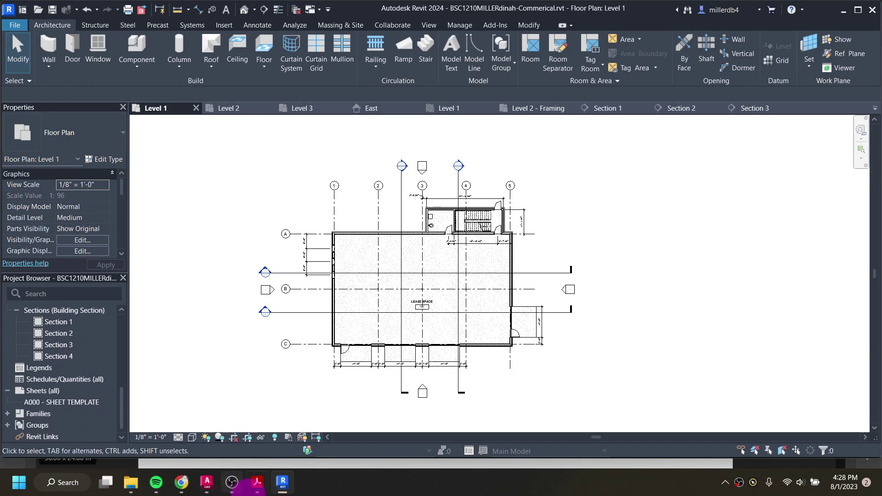
Step: Switch to the Acrobat PDF and examine the titles of the east-west building sections on sheet A301
click(254, 487)
scroll(466, 252, down, 5)
scroll(331, 194, down, 2)
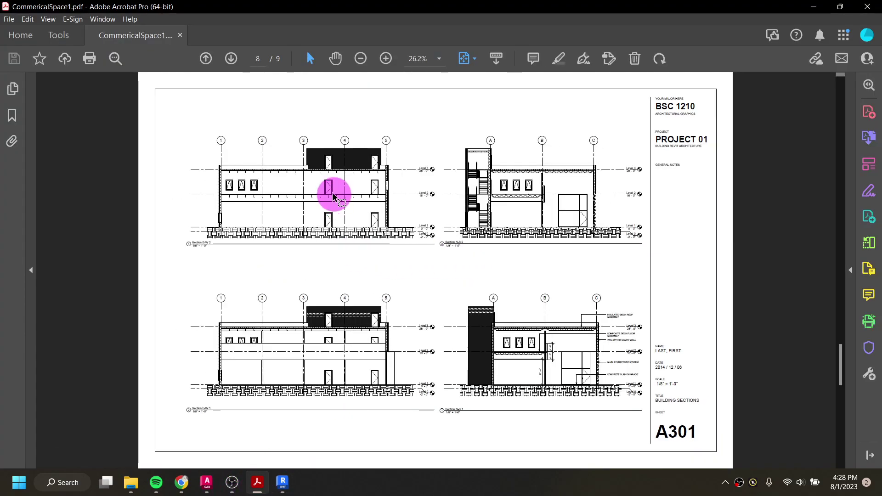
click(386, 60)
click(386, 61)
click(386, 60)
scroll(386, 187, down, 4)
scroll(321, 271, down, 2)
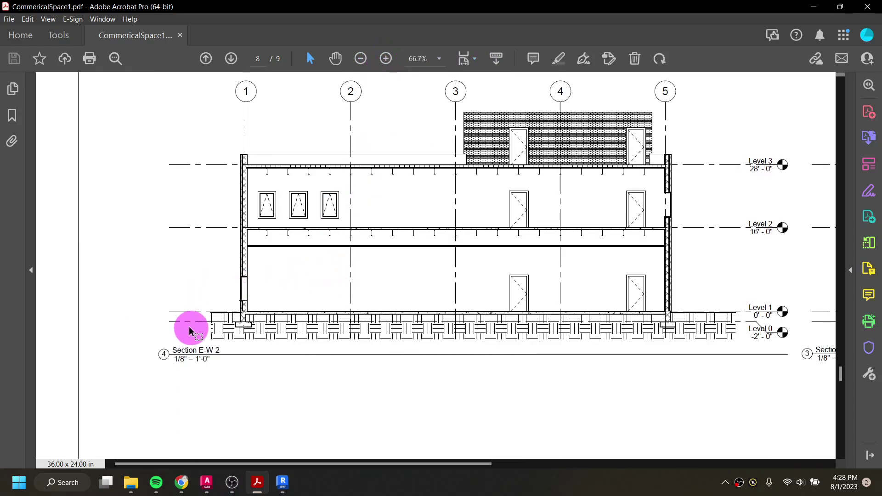
scroll(199, 339, down, 4)
scroll(198, 339, down, 5)
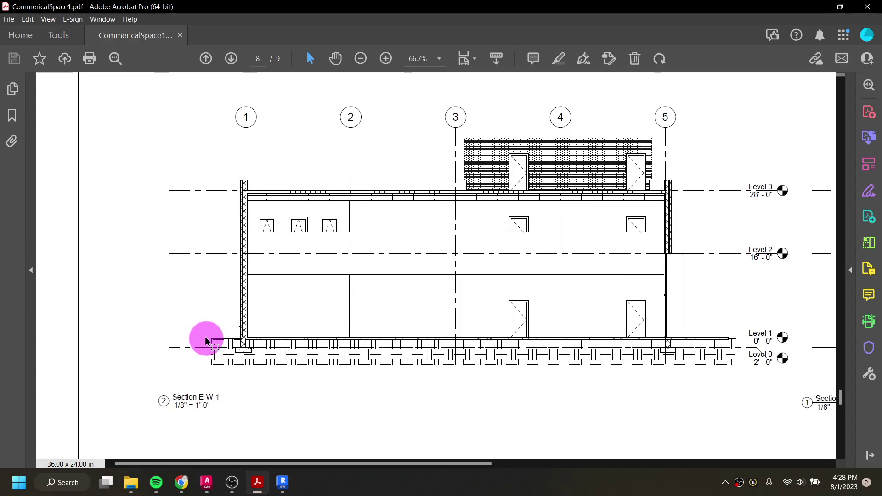
Step: Return to Revit, open Section 1 and rename it "Section E-W 1", checking the title against the PDF
mouse_move(283, 488)
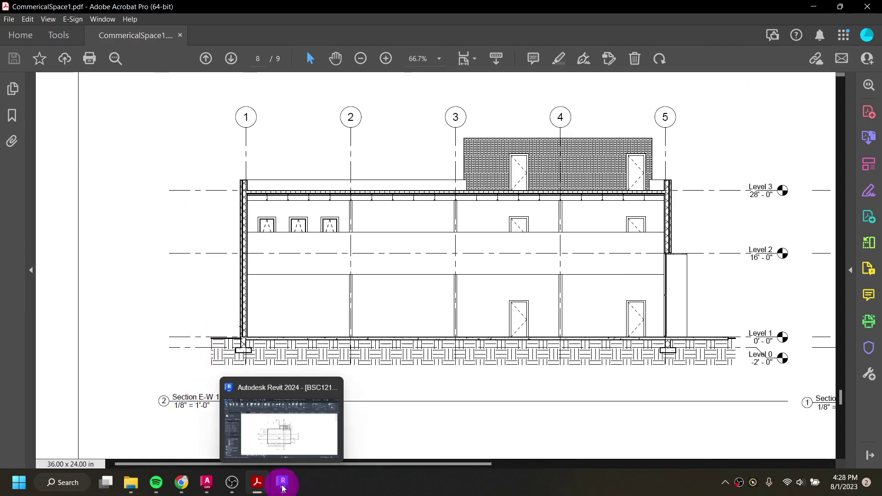
click(281, 430)
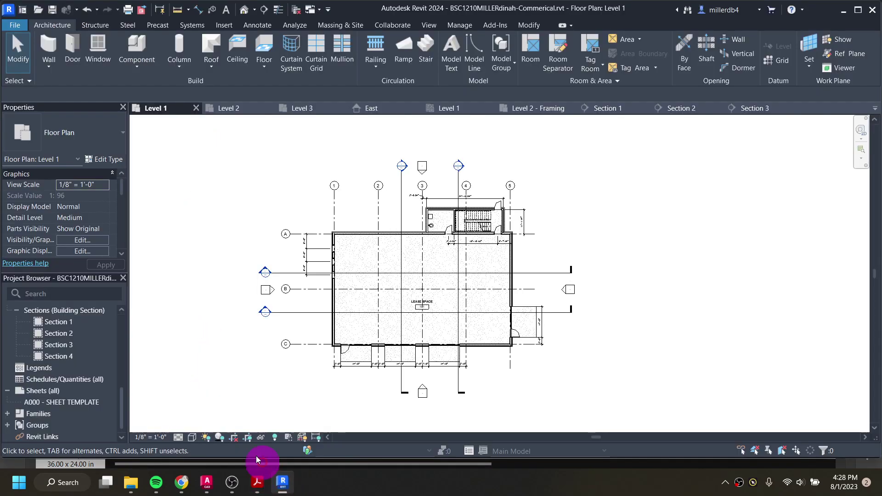
double_click(63, 323)
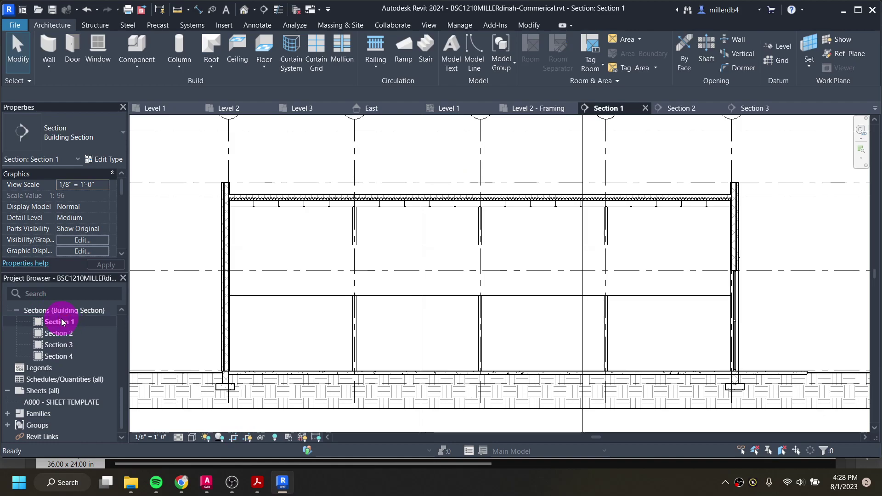
right_click(62, 322)
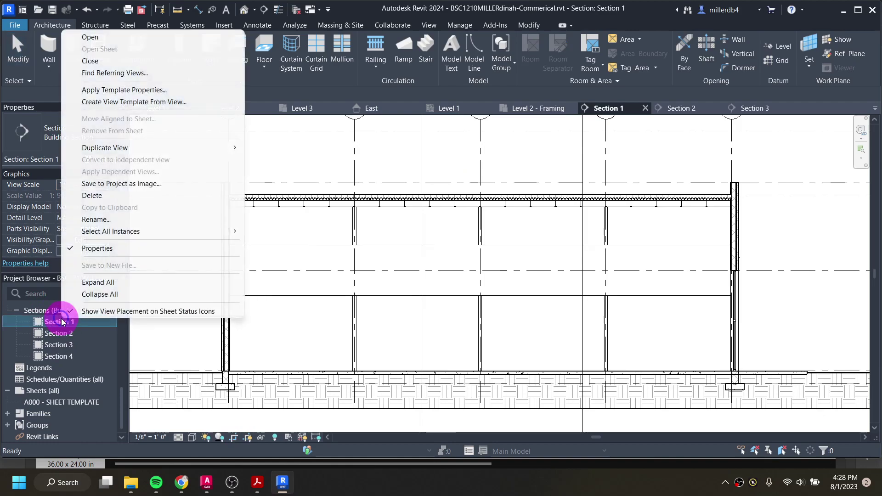
click(139, 220)
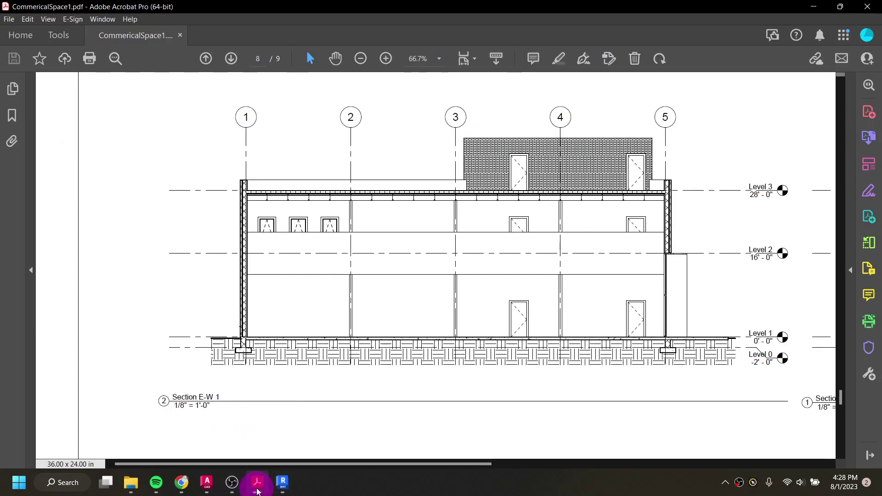
click(283, 483)
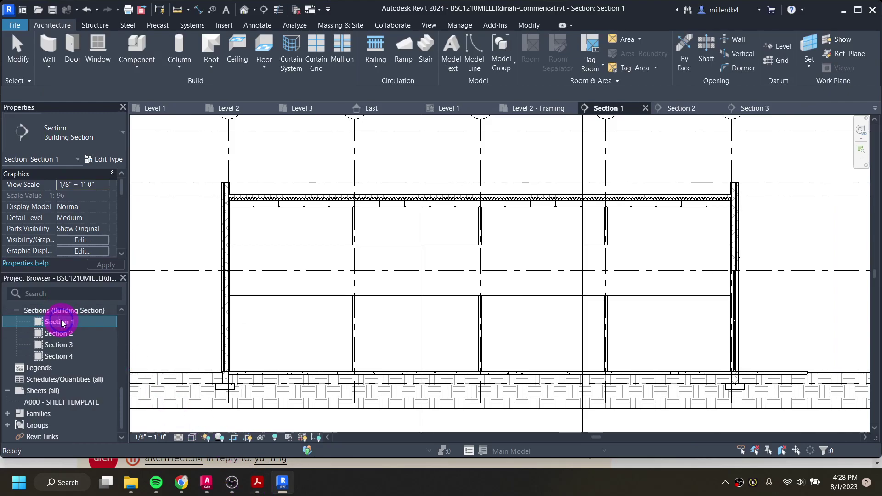
right_click(62, 322)
click(132, 221)
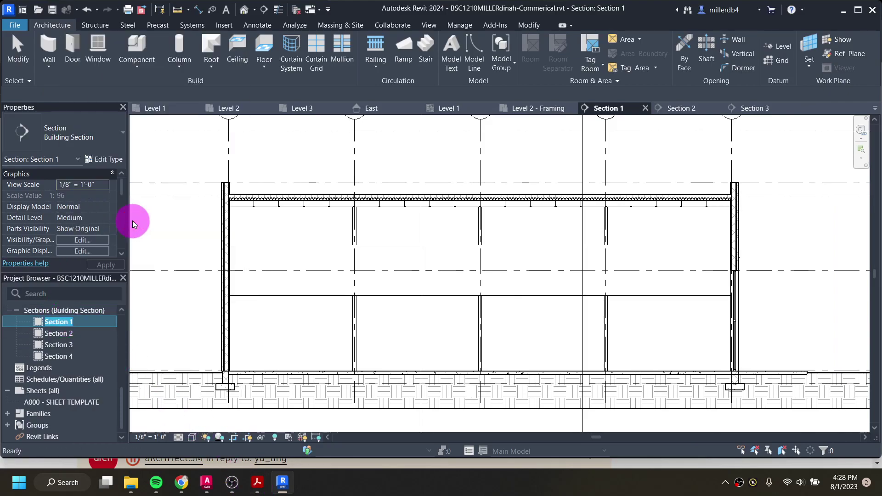
key(End)
key(BackSpace)
text(E-W 1)
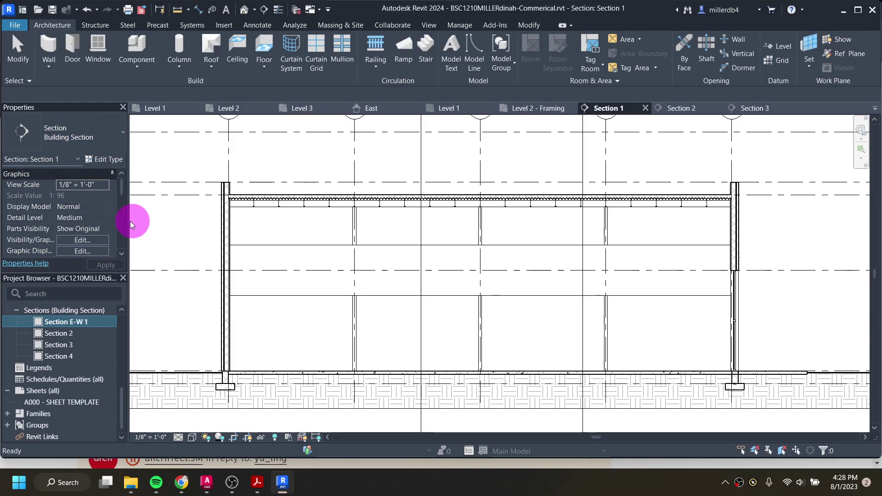
key(Return)
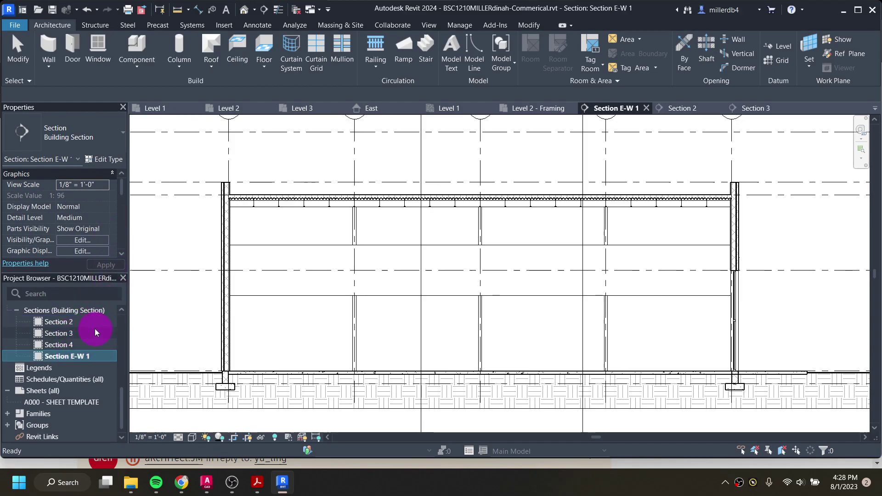
Step: Open Section 2 and rename the view "Section N-S 1"
double_click(61, 321)
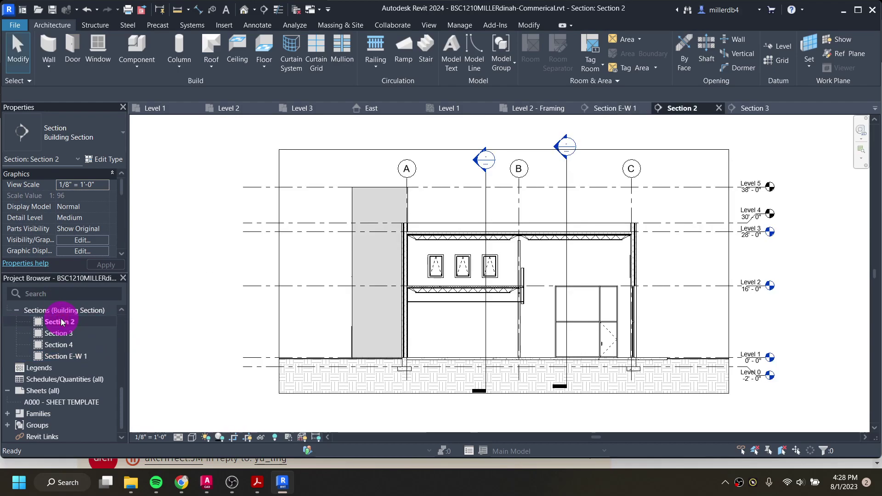
right_click(63, 326)
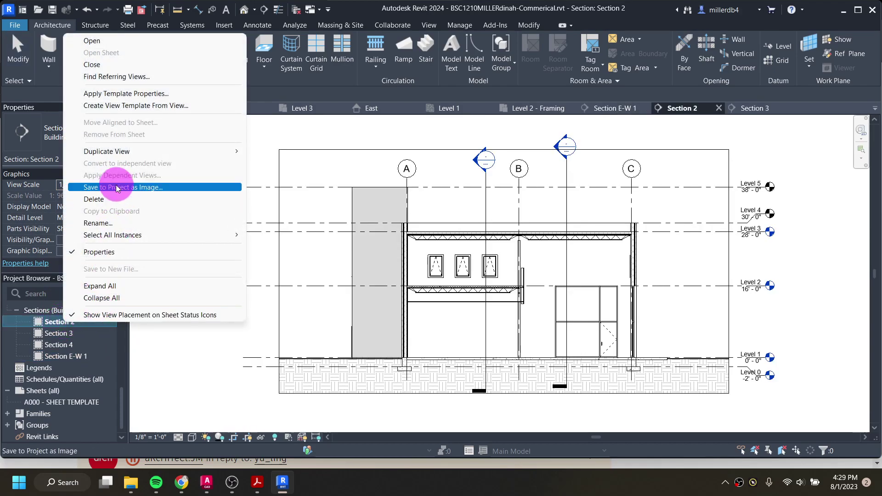
click(119, 222)
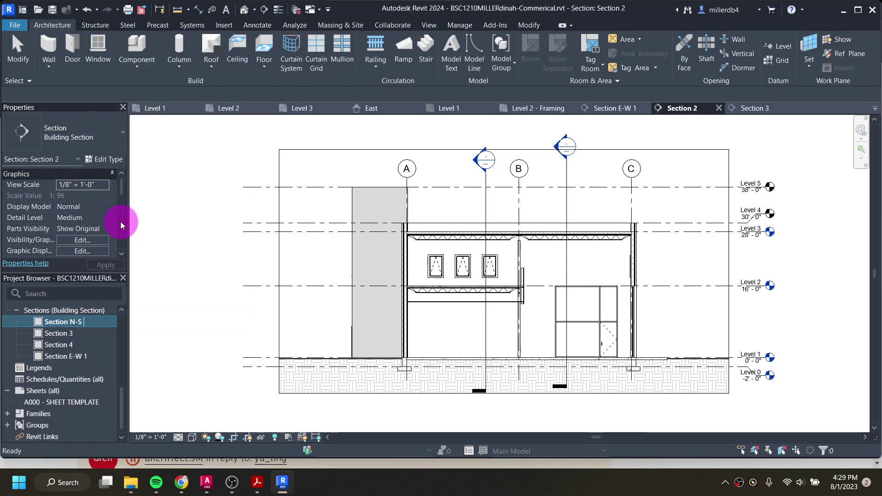
key(Return)
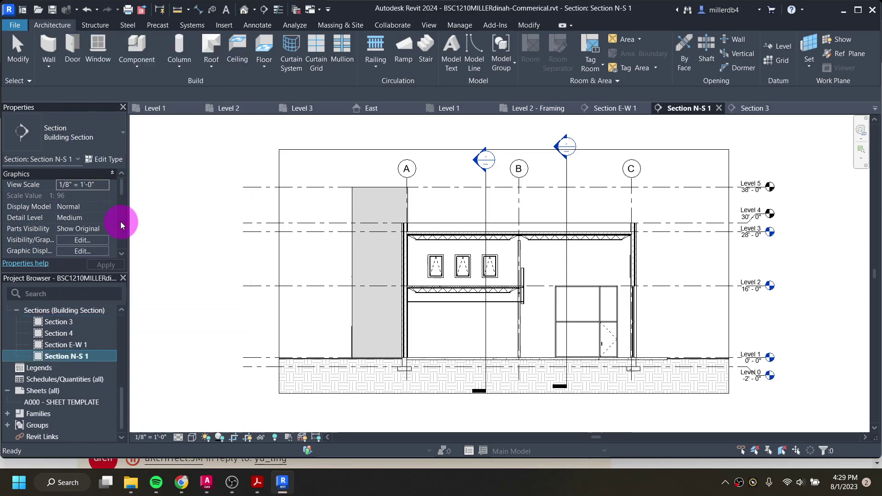
Step: Open Section 3 and rename the view "Section E-W 2"
click(72, 325)
double_click(72, 324)
right_click(69, 324)
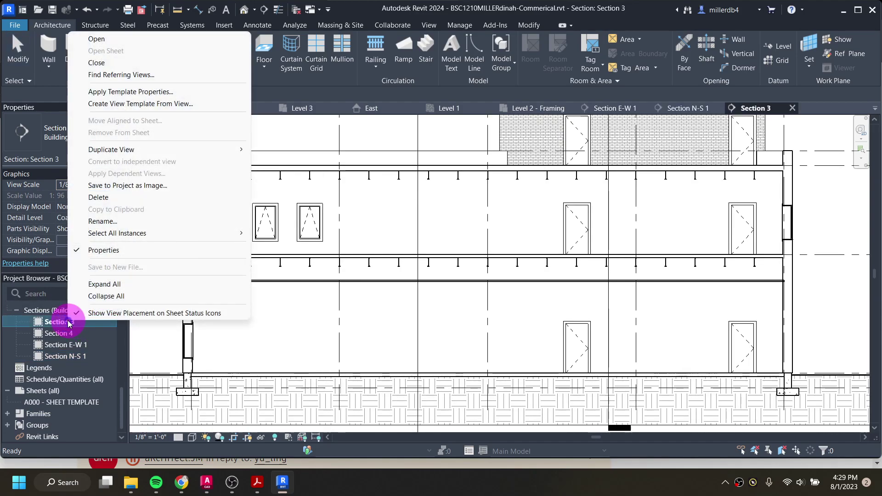
click(121, 223)
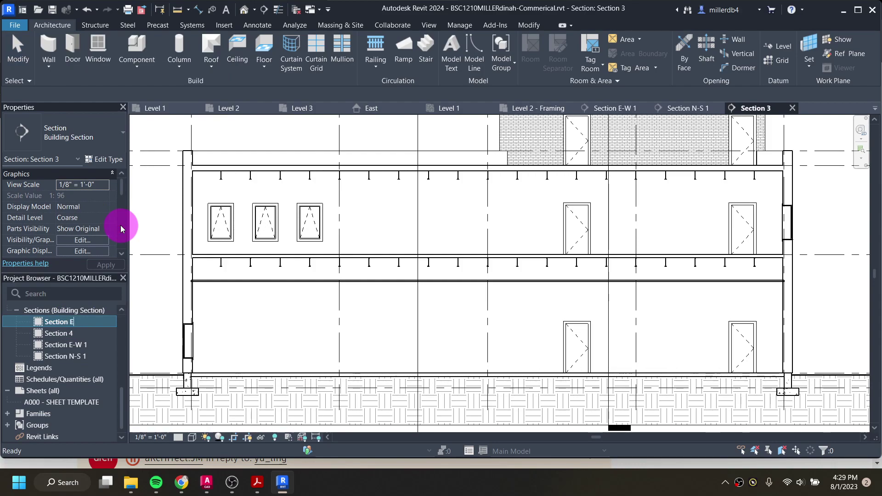
text(Section E-W 2)
key(Return)
Step: Open Section 4 and rename the view "Section N-S 2"
click(59, 321)
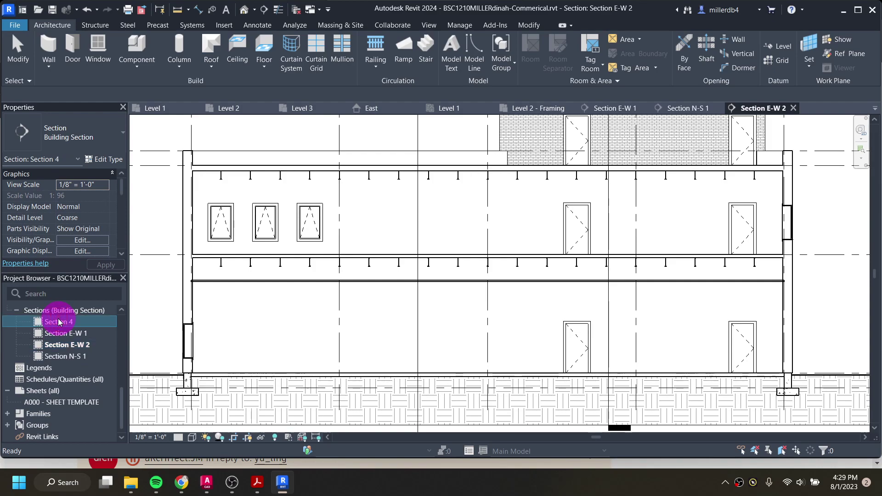
double_click(59, 321)
right_click(59, 321)
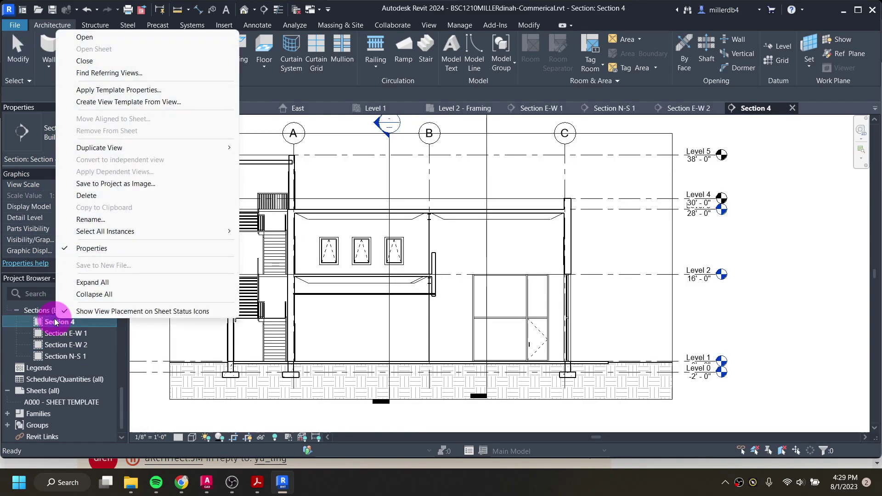
click(111, 219)
text(Section )
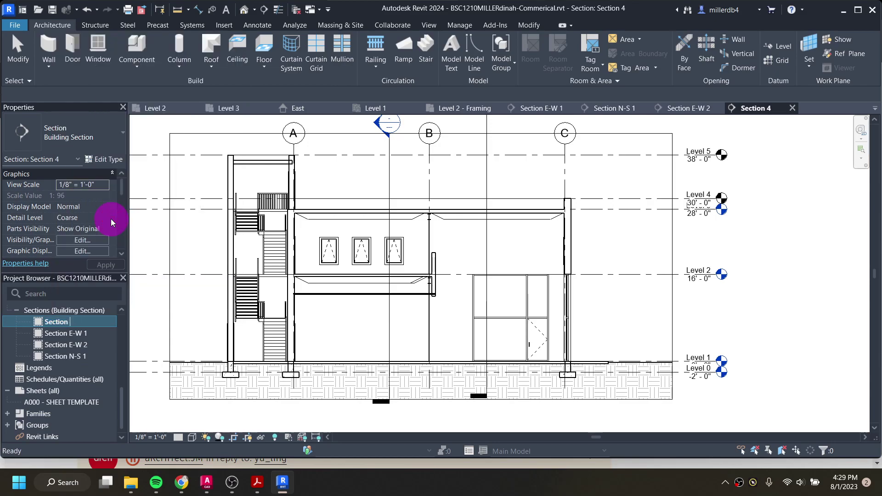
text(N-S 2)
key(Return)
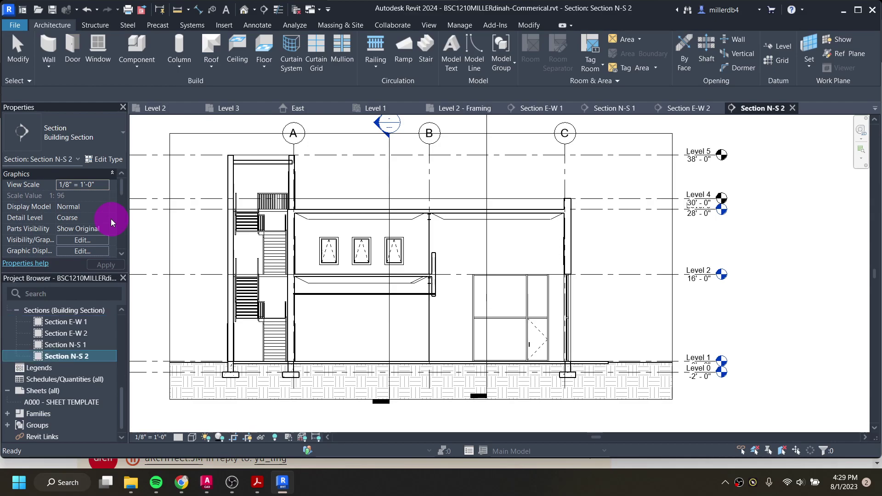
scroll(478, 166, down, 3)
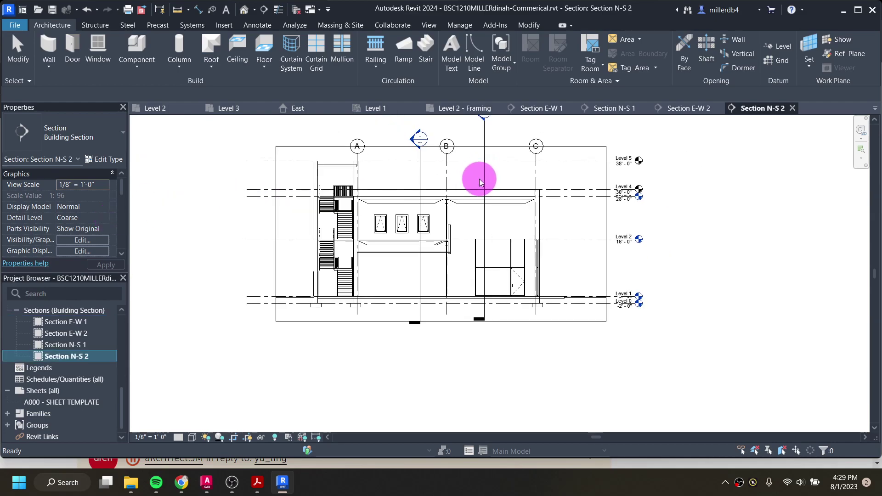
Step: Extend the head of the section marker between grids A and B above the crop boundary and adjust its lower end to match the neighbouring marker
middle_drag(481, 223, 471, 240)
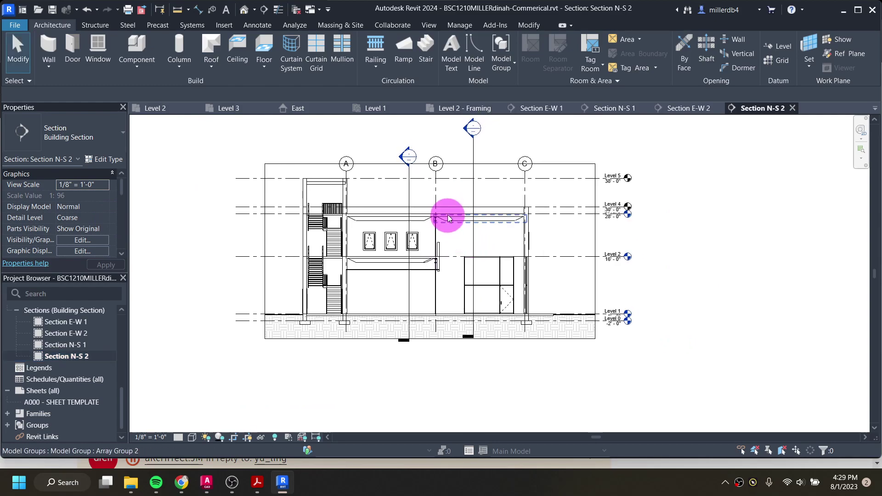
click(409, 193)
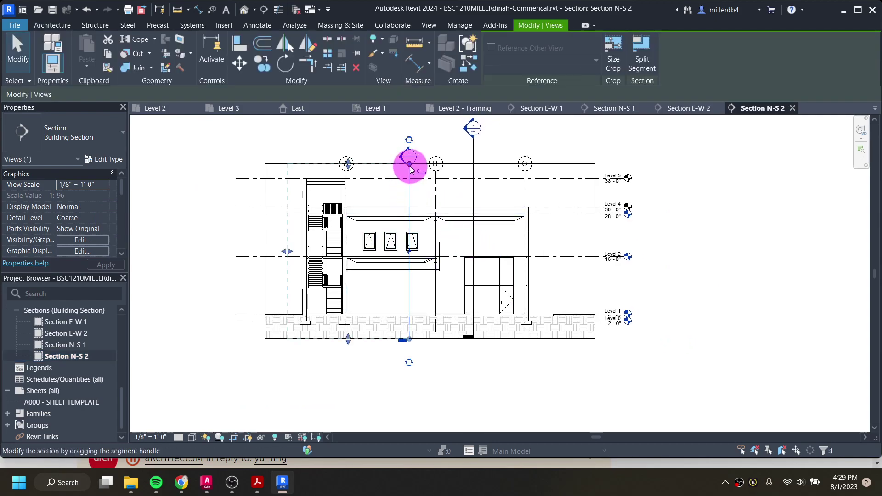
drag(411, 166, 409, 137)
scroll(407, 342, up, 2)
drag(404, 339, 408, 331)
scroll(406, 333, down, 2)
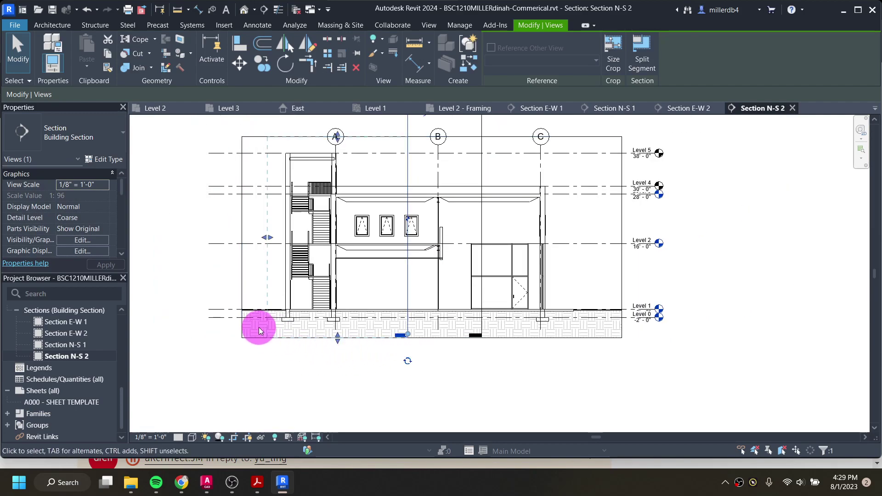
click(226, 391)
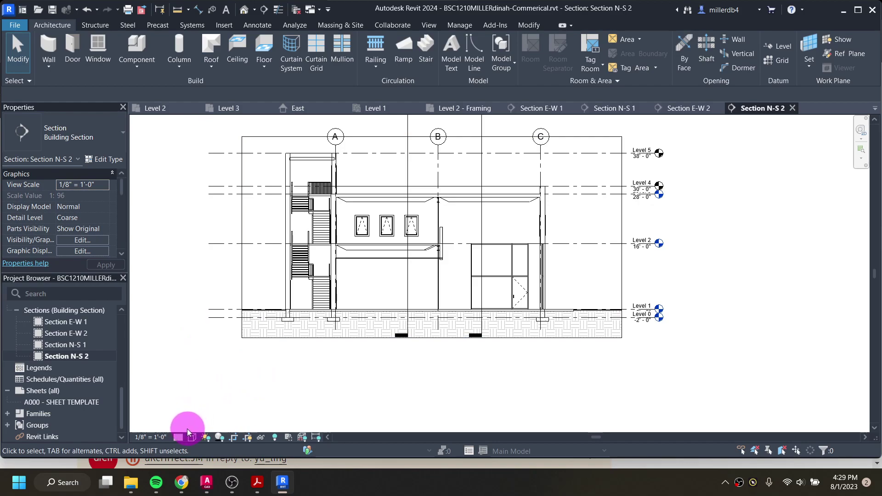
Step: Set the Section N-S 2 view's detail level to Medium and show its crop region
click(177, 436)
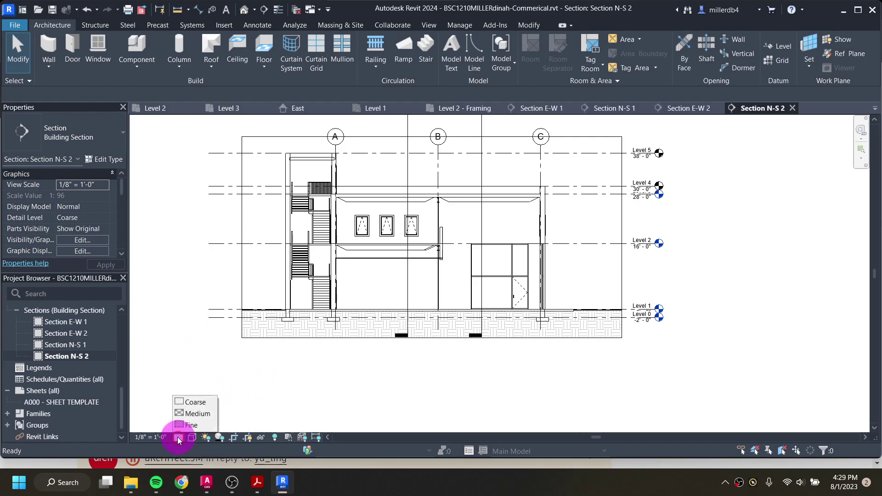
click(191, 416)
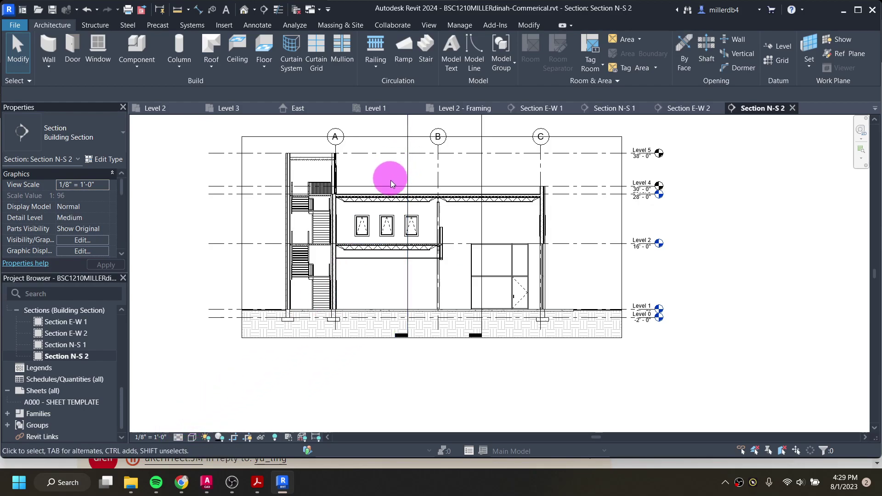
scroll(390, 178, up, 3)
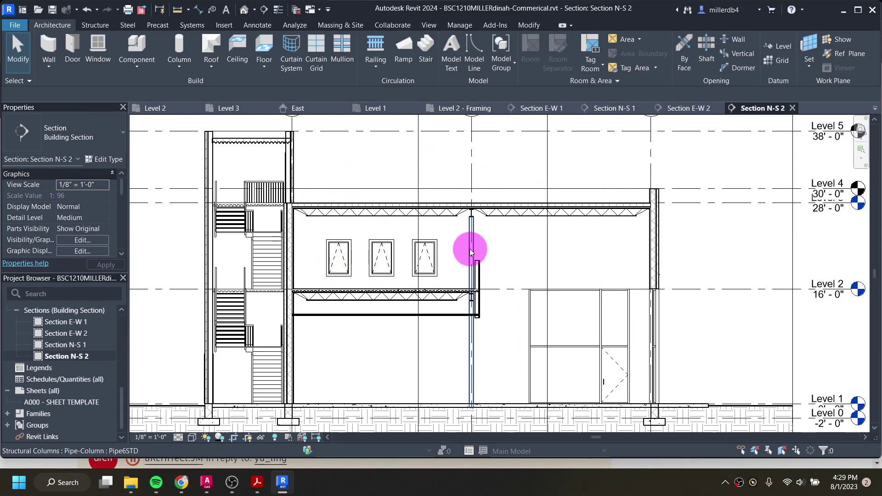
scroll(441, 291, down, 1)
middle_drag(427, 305, 399, 273)
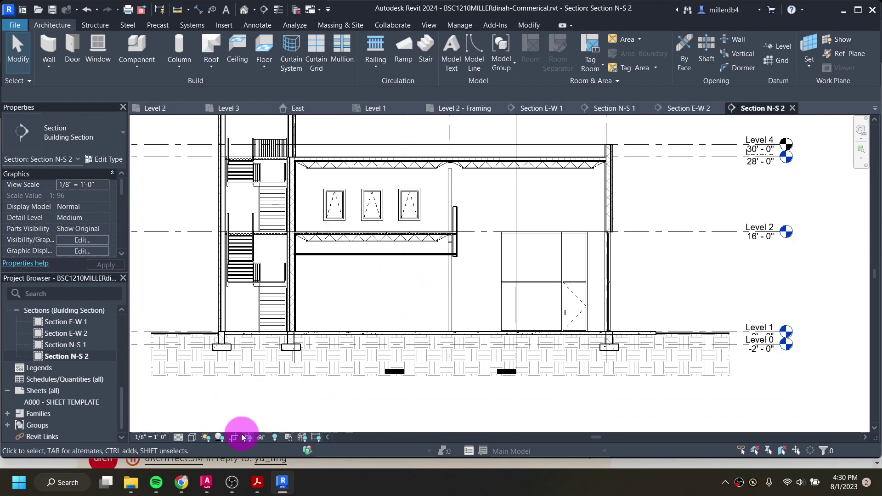
scroll(258, 377, down, 2)
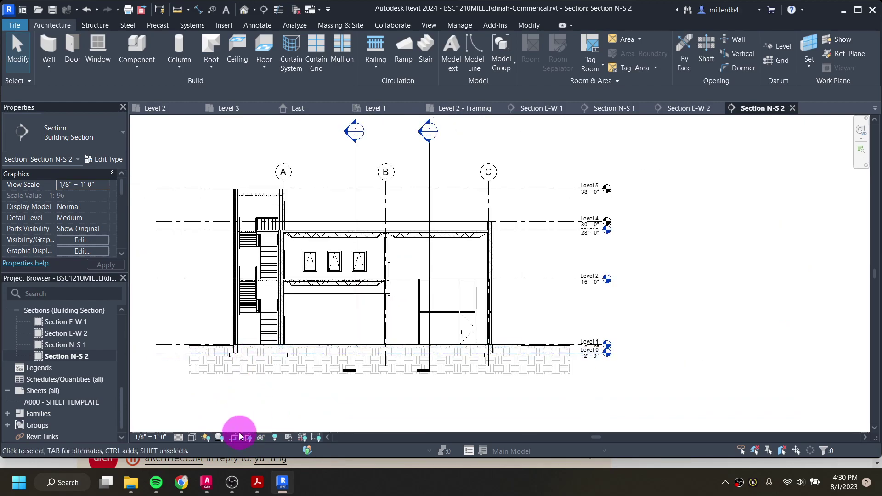
click(249, 439)
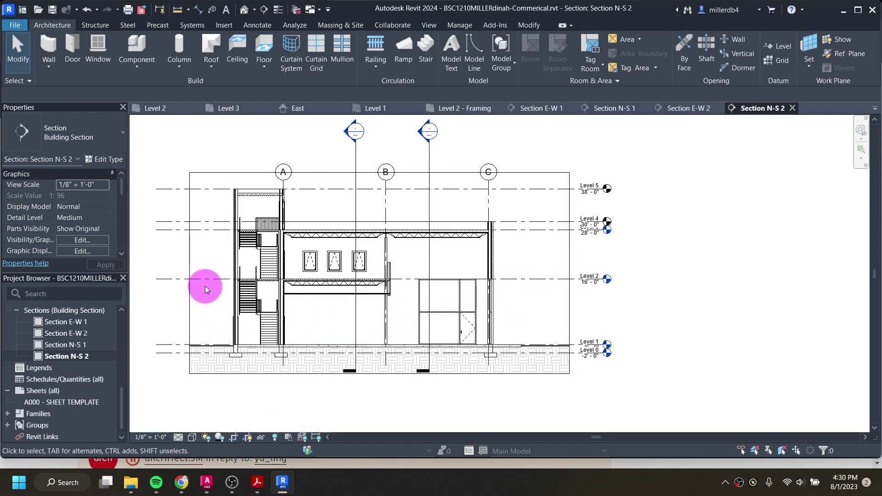
Step: Join the stair tower's walls to its roof deck and to the adjoining main roof and CMU wall at grid A
scroll(228, 193, up, 3)
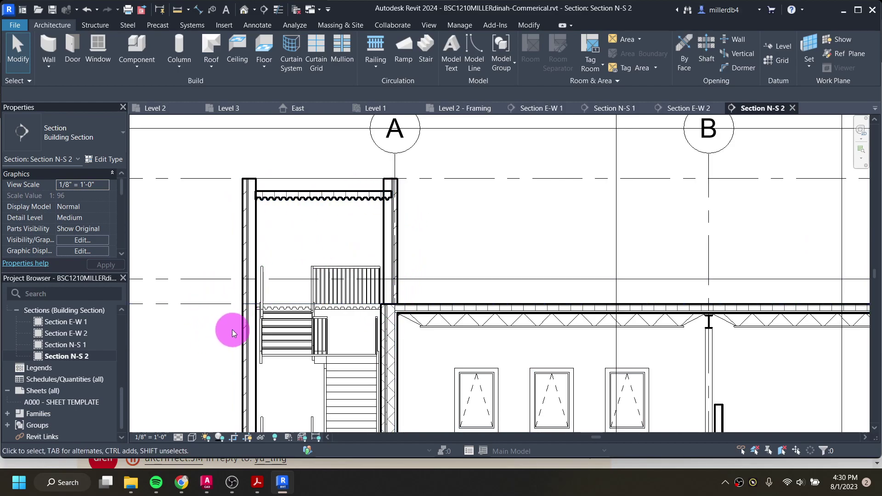
scroll(232, 327, up, 2)
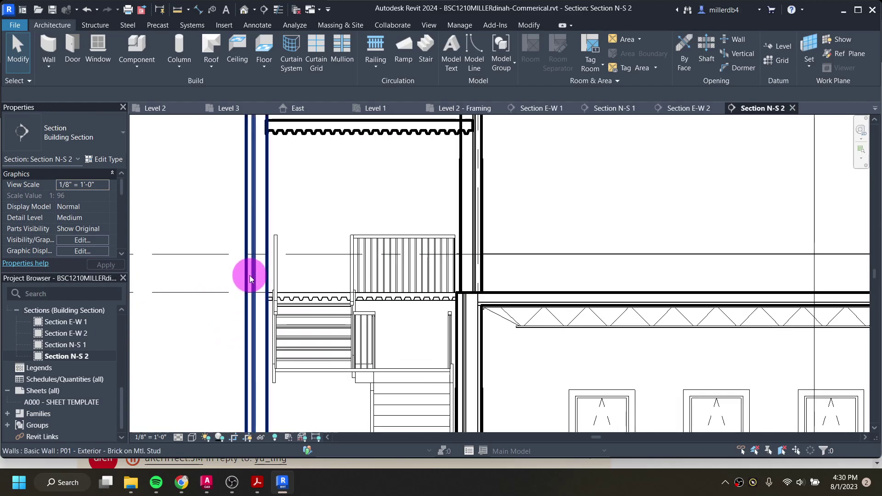
click(266, 183)
scroll(262, 198, down, 2)
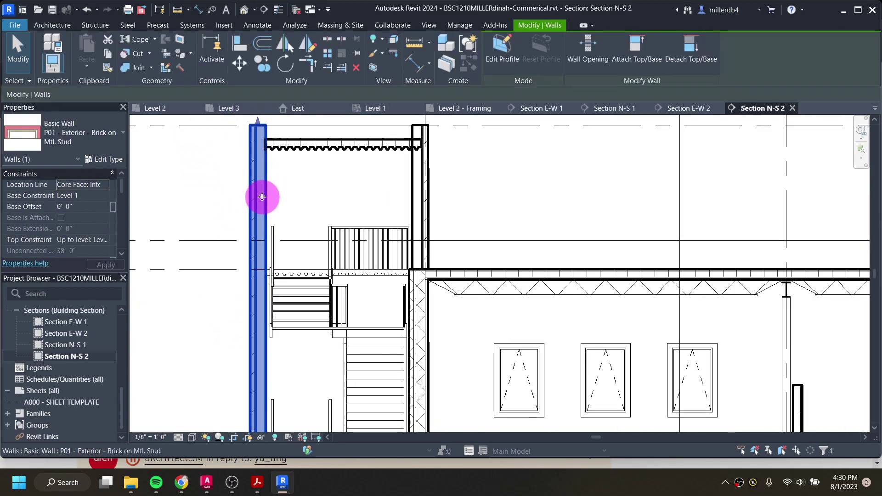
click(138, 68)
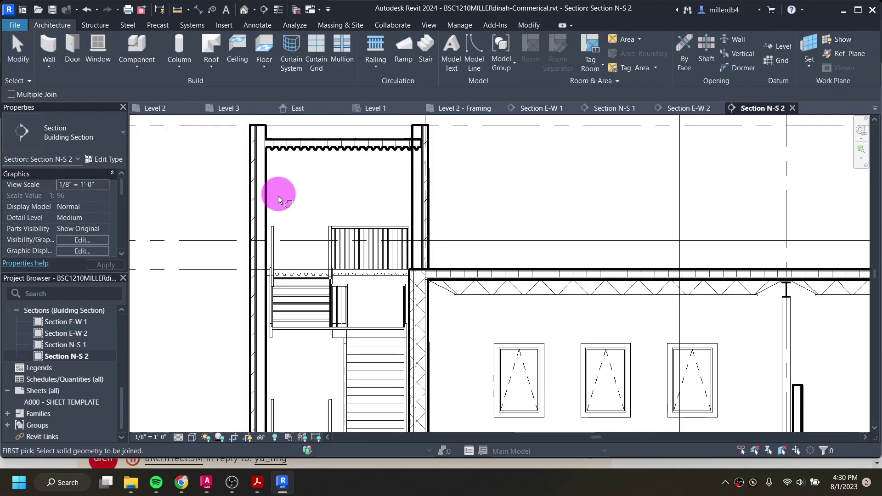
click(264, 150)
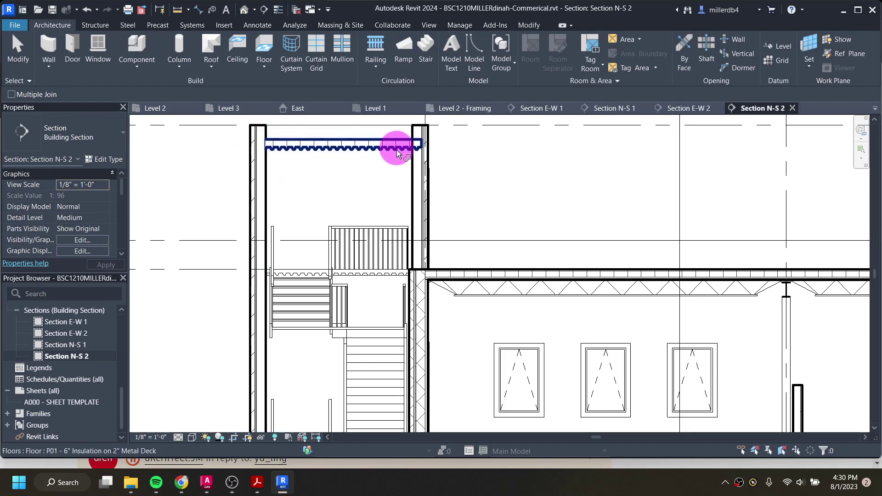
click(415, 153)
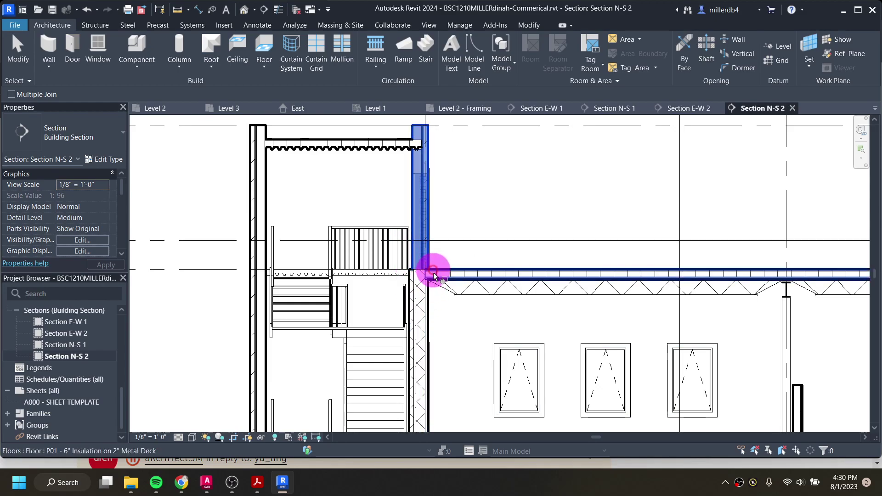
click(432, 289)
click(423, 287)
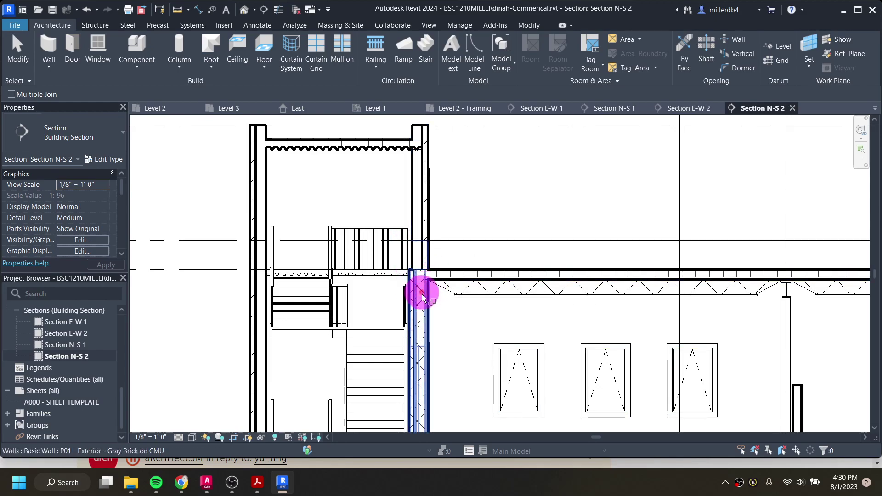
Step: Join the Level 2 floor deck and the ceiling below it to the low wall beside grid B
scroll(423, 315, down, 3)
middle_drag(560, 320, 278, 288)
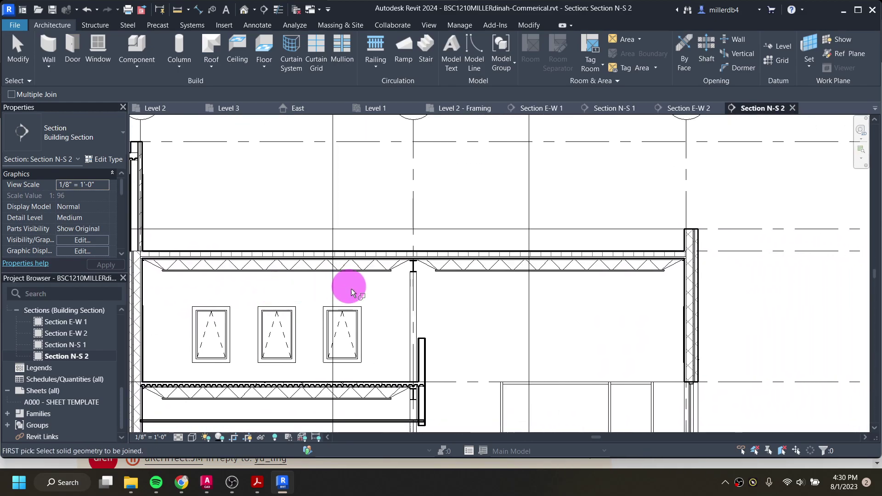
scroll(413, 360, up, 2)
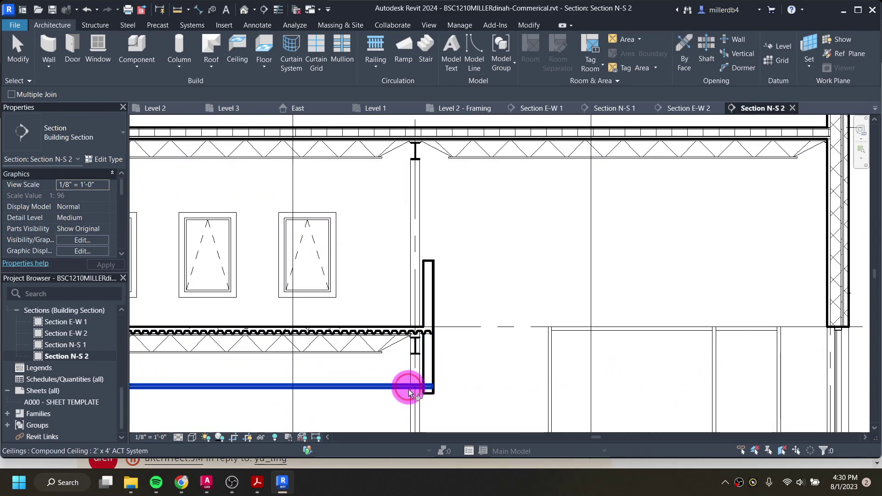
click(411, 331)
click(423, 317)
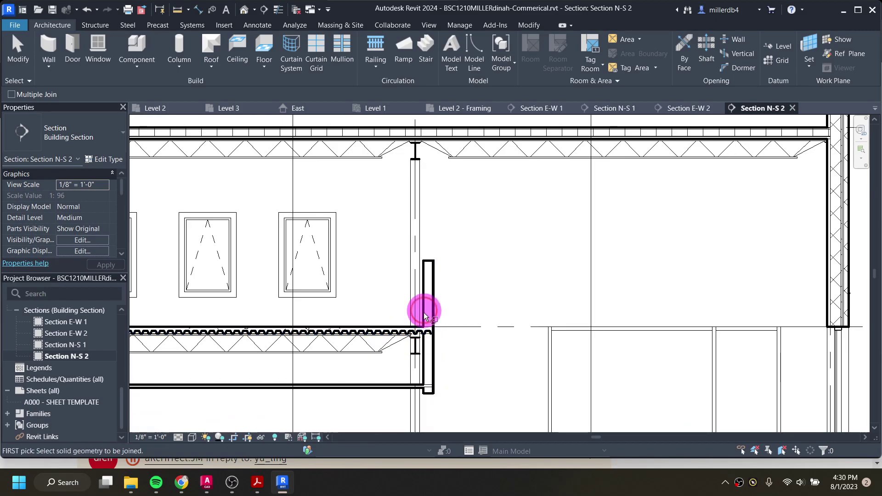
click(434, 323)
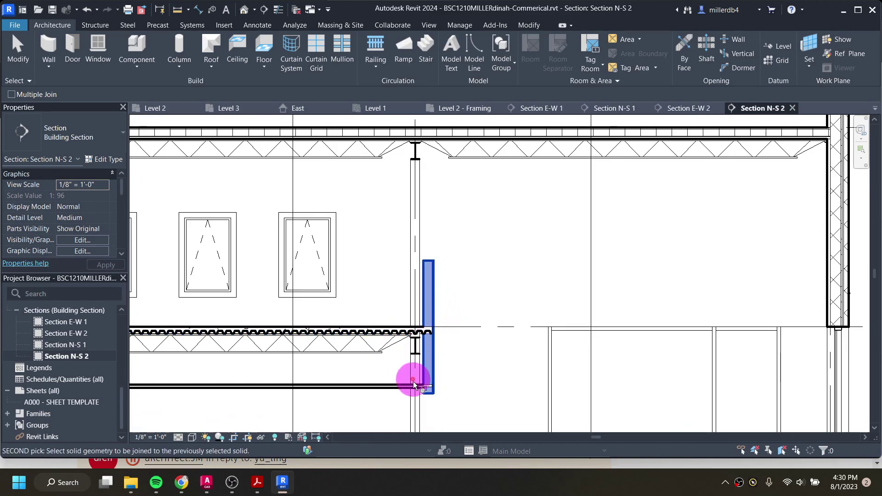
click(412, 335)
Step: Join the main roof deck to the gray brick on CMU exterior wall at grid C
scroll(415, 337, down, 1)
middle_drag(694, 197, 492, 262)
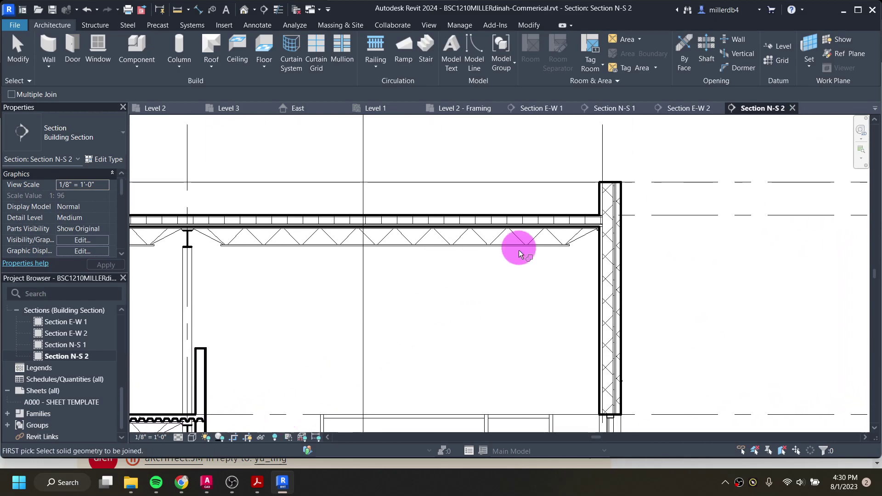
click(600, 215)
click(602, 208)
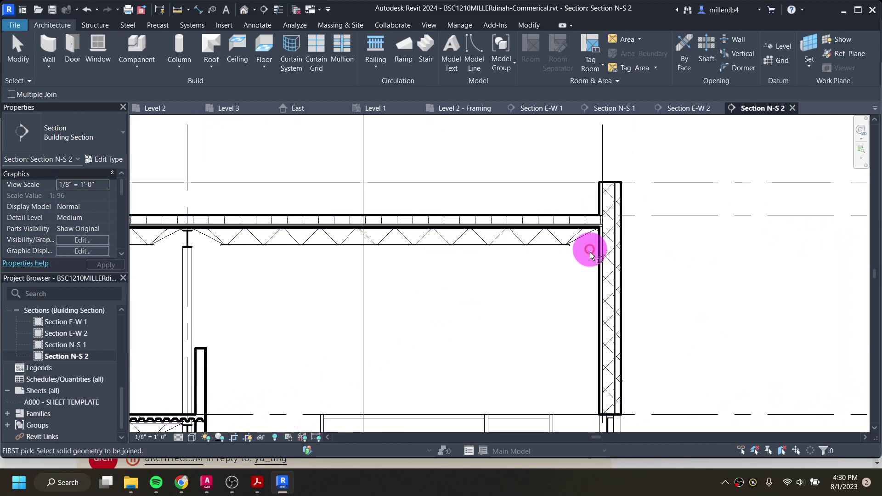
scroll(591, 305, down, 1)
middle_drag(593, 308, 614, 232)
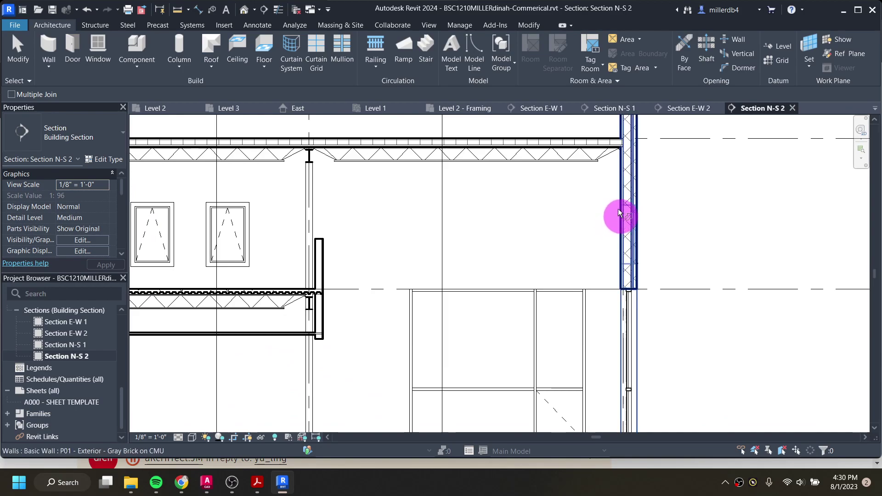
scroll(619, 139, up, 2)
click(622, 147)
click(620, 148)
scroll(619, 148, down, 2)
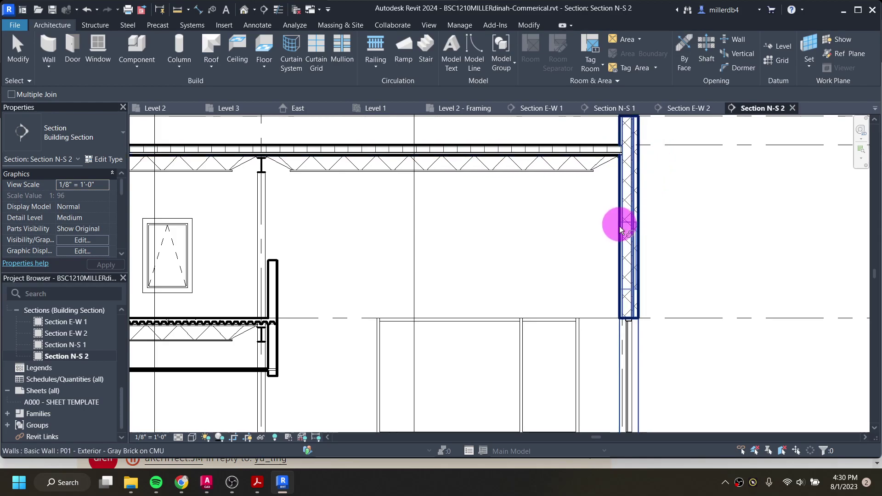
Step: Join the 6" concrete slab to the 12" CMU foundation wall at grid C, and that wall to its bearing footing
scroll(621, 276, down, 3)
middle_drag(622, 286, 616, 122)
scroll(627, 296, up, 3)
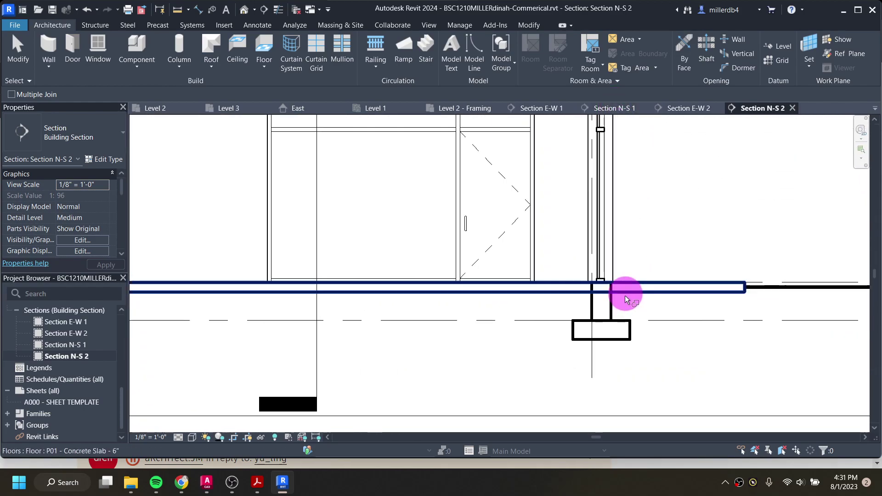
click(625, 295)
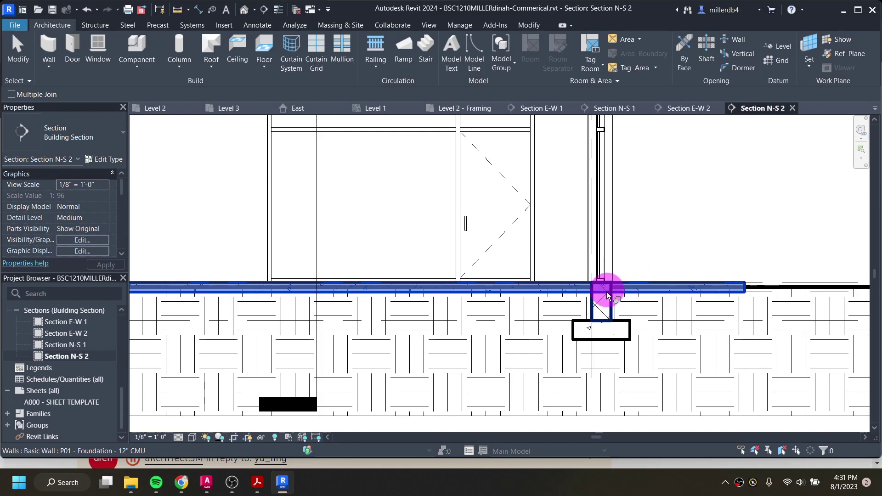
key(Escape)
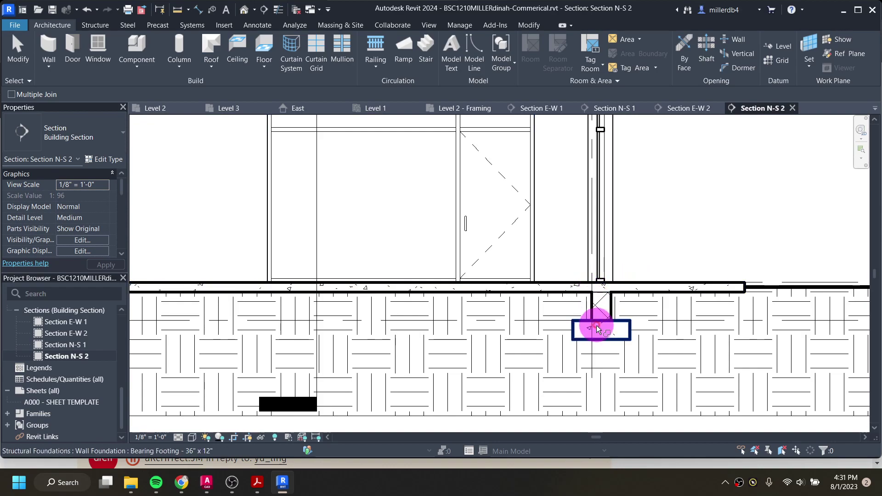
click(593, 307)
click(589, 322)
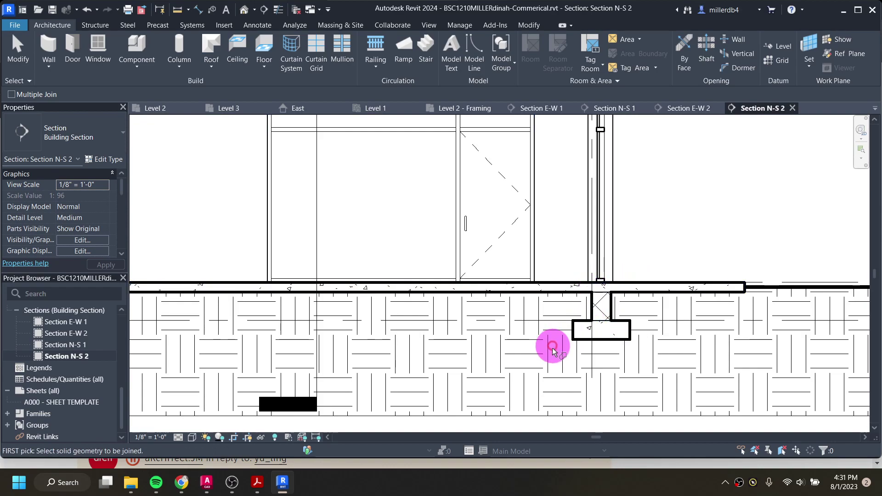
Step: Join the foundation wall at grid A to its footing and the slab, and the first-floor ceiling to the gray brick wall above
scroll(552, 349, down, 2)
middle_drag(353, 358, 684, 347)
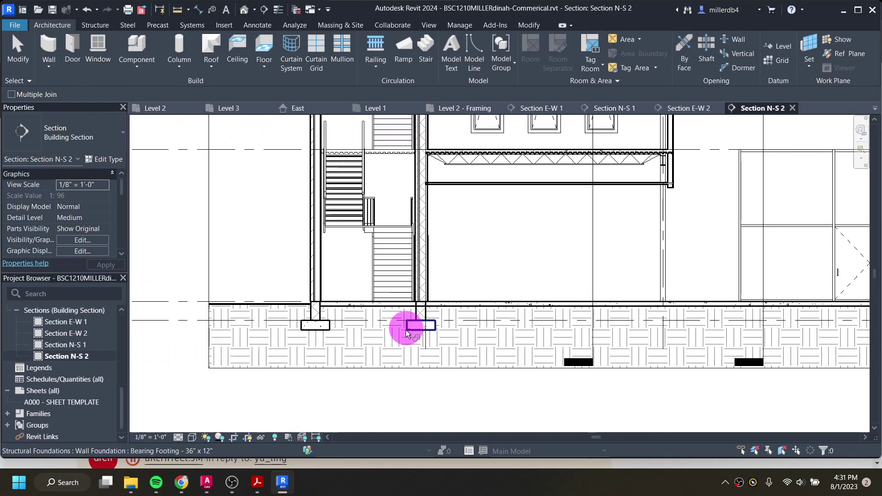
scroll(421, 326, up, 1)
click(425, 327)
click(427, 316)
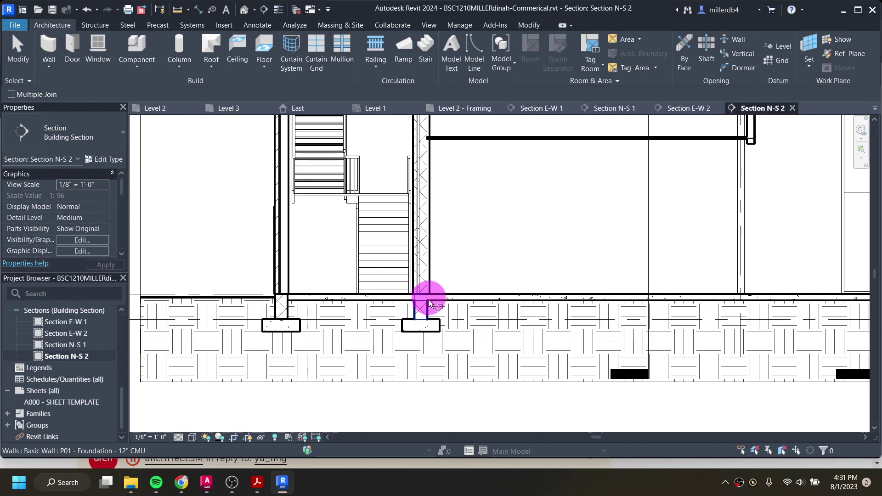
click(432, 156)
click(445, 140)
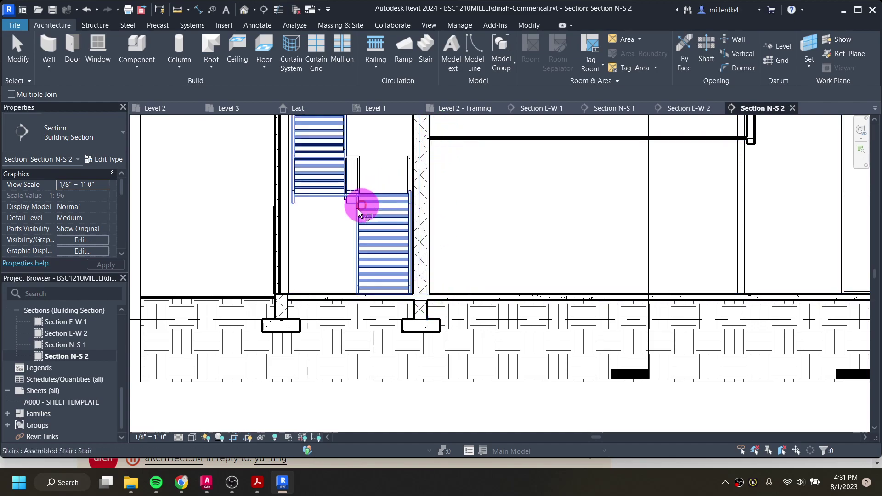
Step: Join the foundation wall under the stair tower's outer brick wall to its bearing footing and the concrete slab
click(288, 307)
click(294, 323)
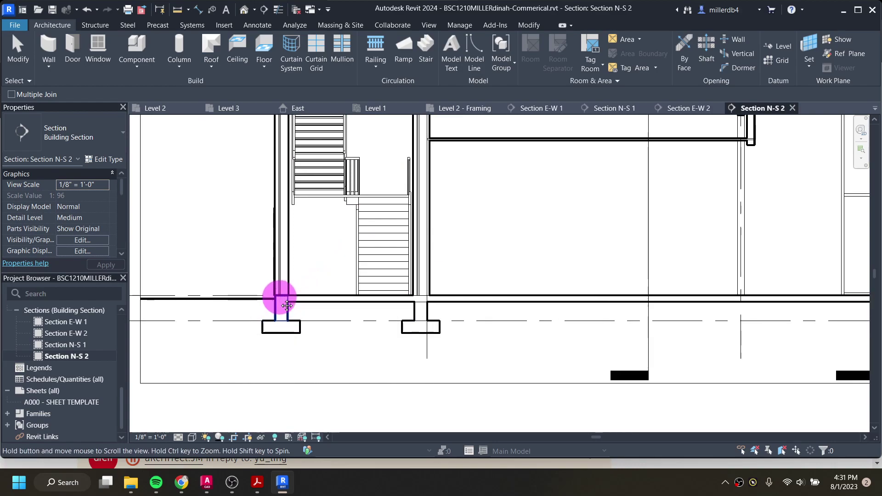
middle_drag(280, 295, 286, 336)
click(286, 336)
click(288, 315)
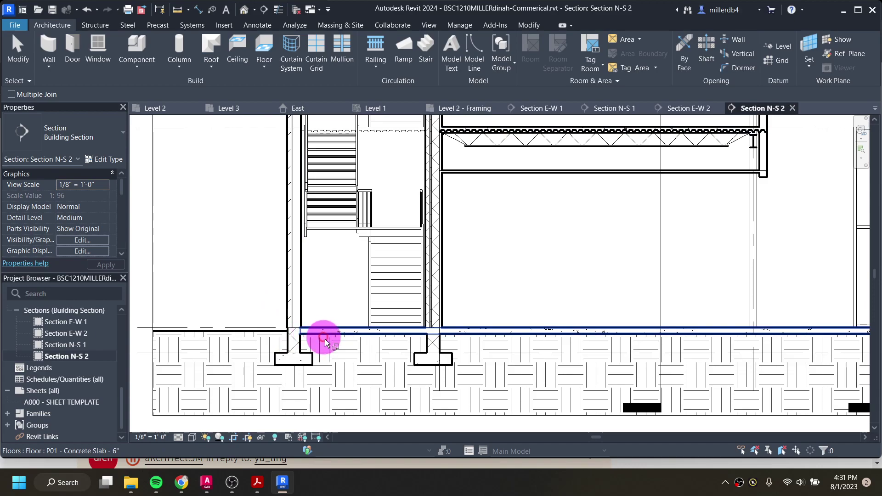
scroll(297, 335, down, 1)
scroll(297, 335, down, 2)
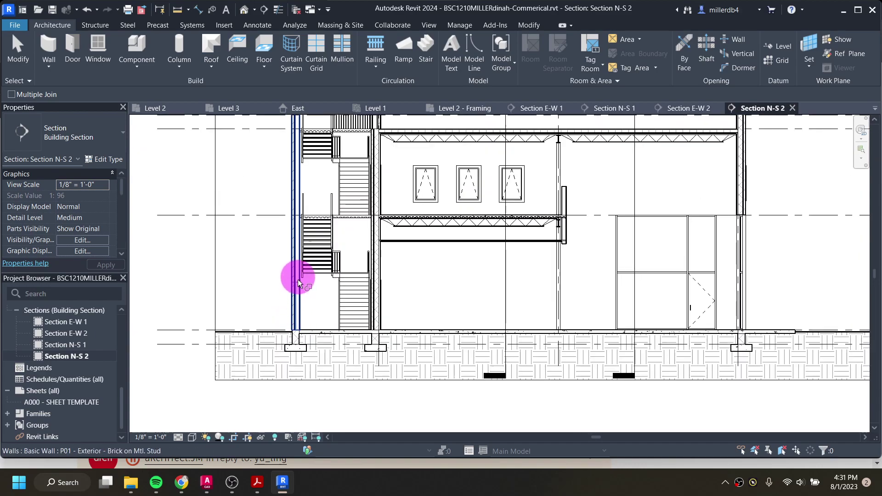
Step: Join the Level 2 concrete-on-metal-deck floor to the gray brick on CMU exterior wall at grid A in Section N-S 2
scroll(384, 248, up, 3)
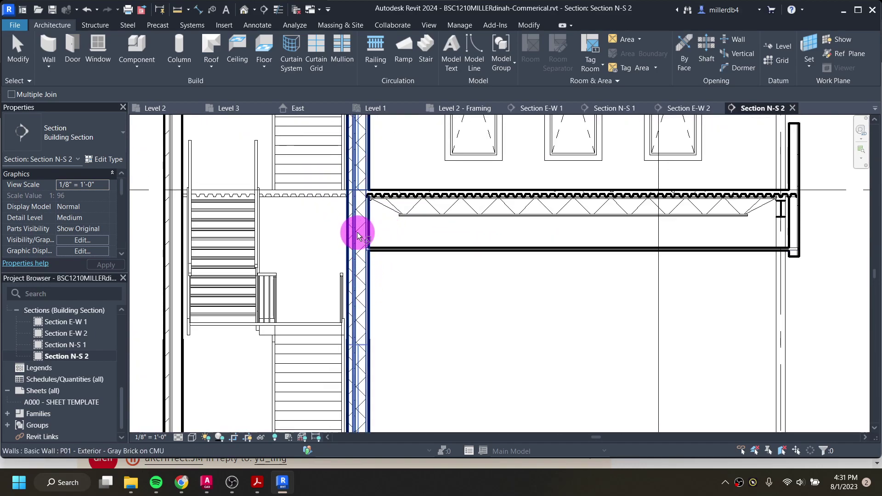
middle_drag(359, 198, 370, 269)
click(382, 260)
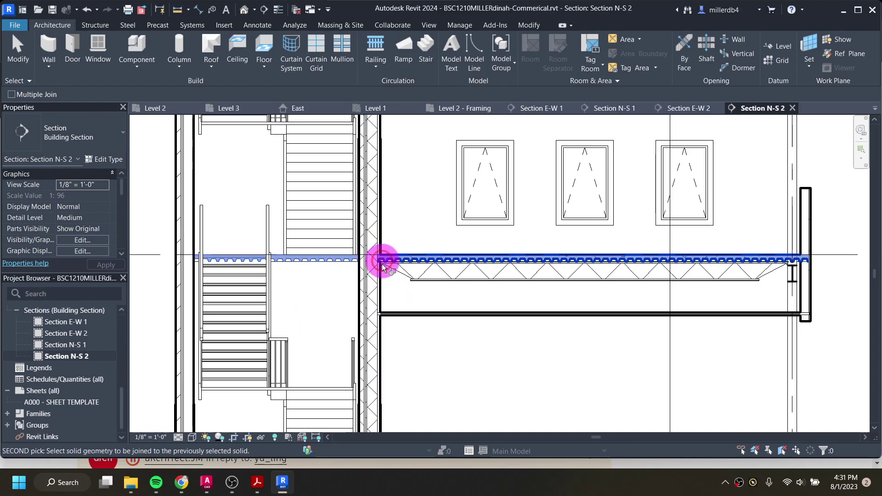
click(372, 272)
scroll(252, 238, down, 2)
mouse_move(252, 238)
middle_down()
mouse_move(256, 309)
mouse_move(276, 372)
middle_up()
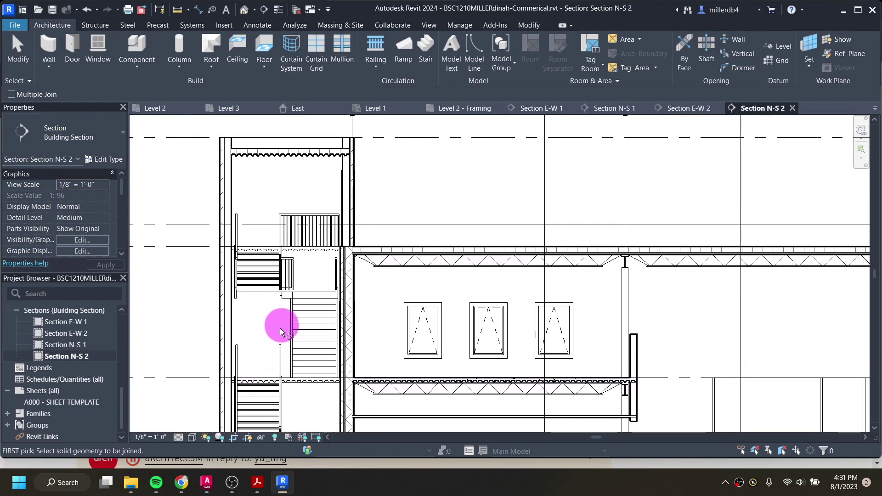
scroll(280, 303, down, 3)
scroll(407, 315, down, 1)
middle_drag(407, 315, 404, 262)
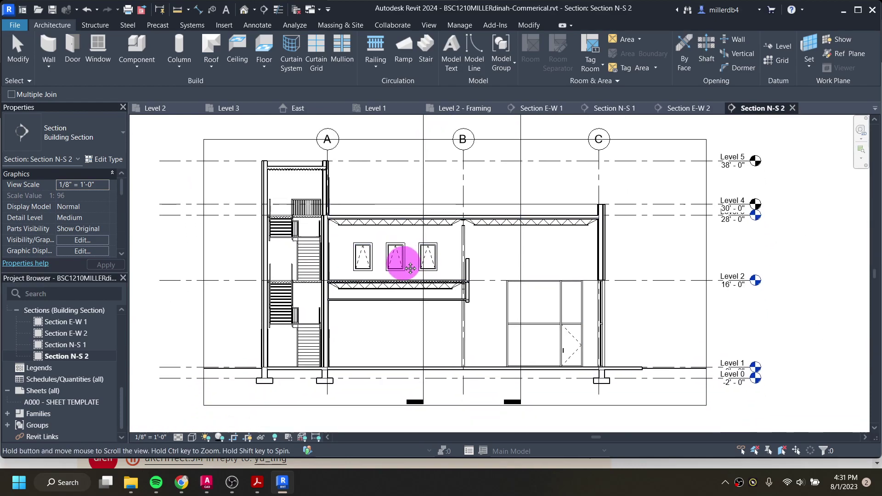
scroll(414, 276, down, 1)
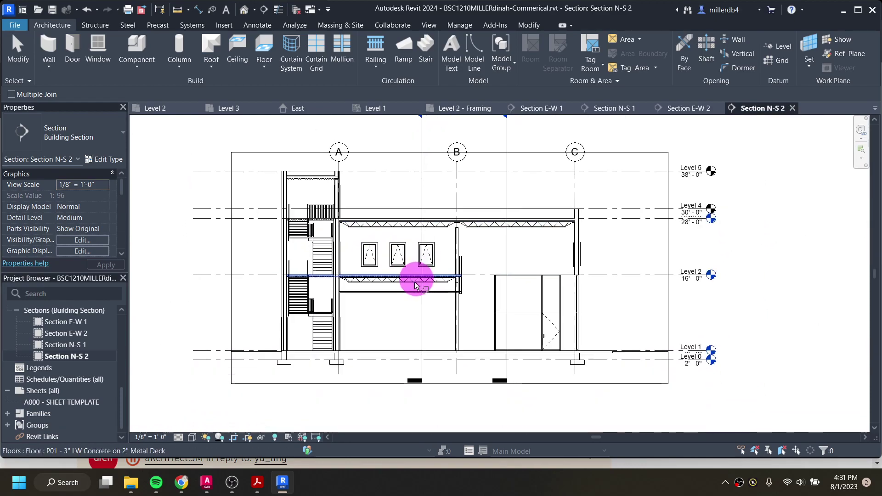
Step: Open Section N-S 1 and join the gray brick on CMU wall at grid A to the 12" CMU foundation wall below
double_click(79, 345)
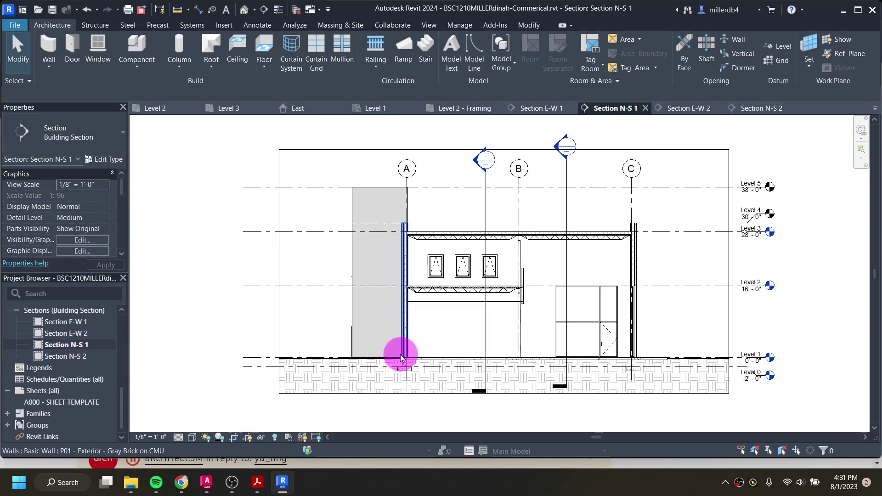
scroll(402, 355, up, 5)
scroll(404, 363, up, 2)
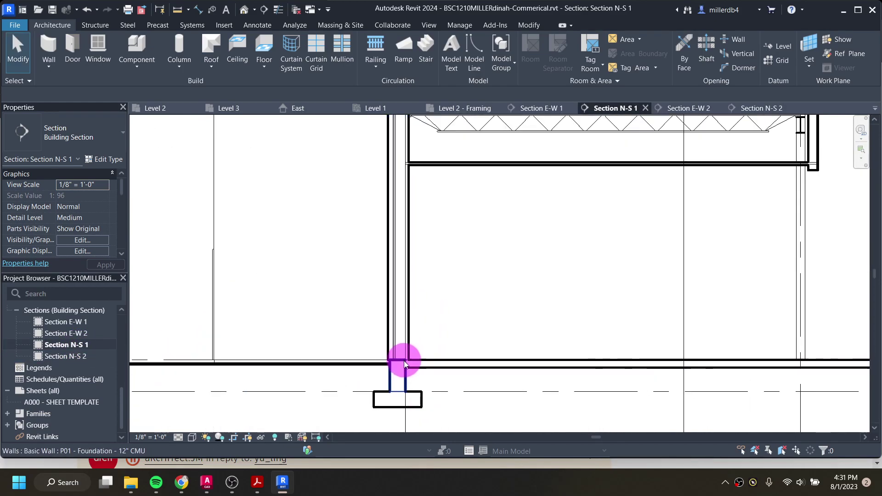
click(390, 376)
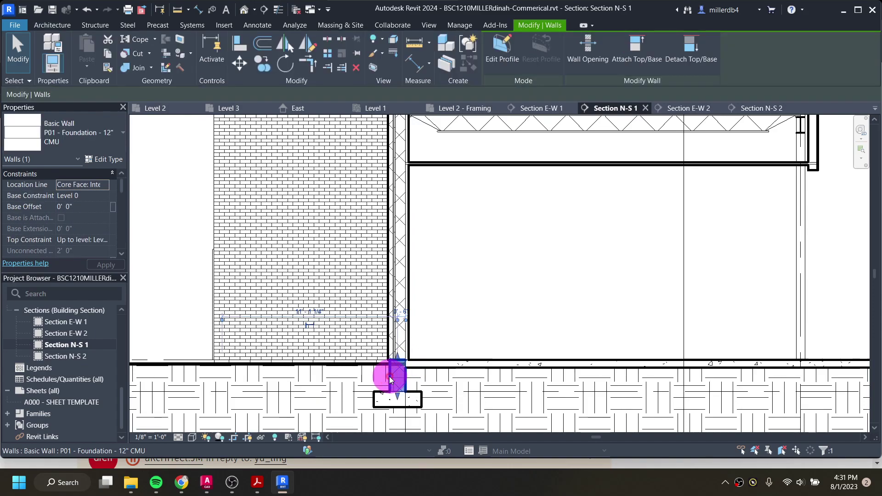
click(139, 72)
click(387, 351)
click(392, 372)
Step: Join the Level 2 floor deck to the 7 1/2" one-hour interior partition near grid B
scroll(465, 394, down, 2)
scroll(652, 252, up, 1)
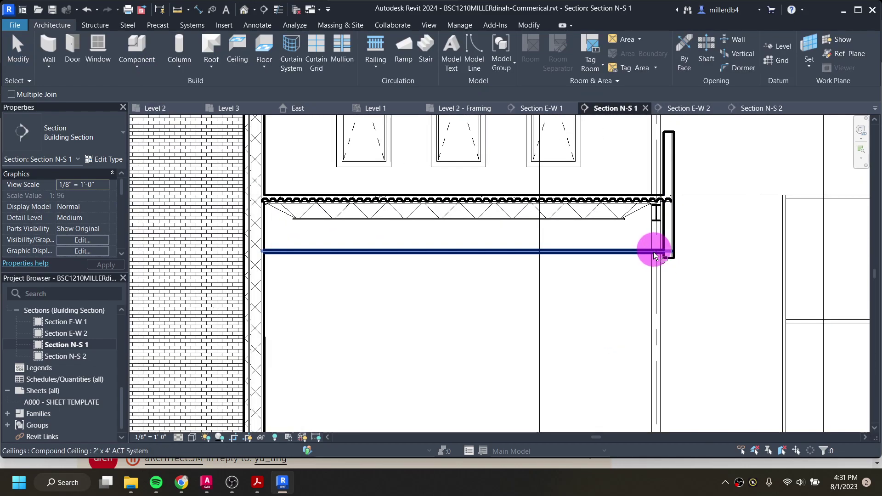
click(652, 202)
click(666, 203)
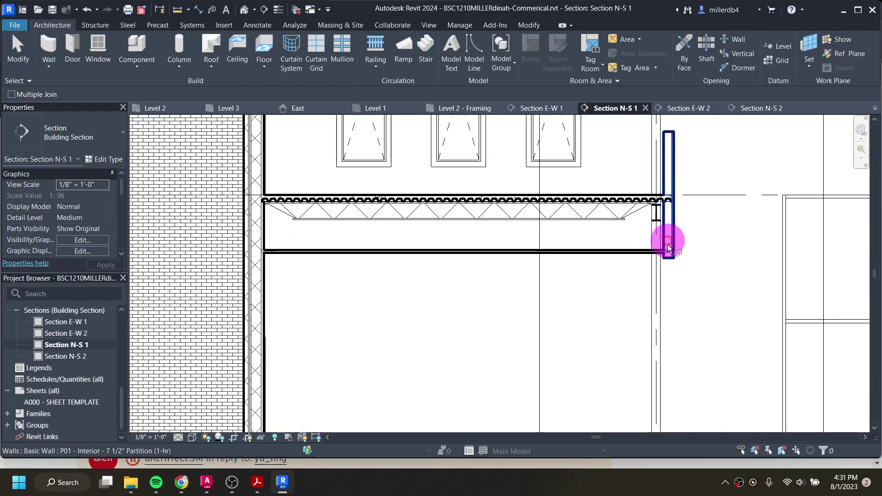
scroll(381, 238, down, 3)
middle_drag(411, 219, 369, 289)
middle_drag(696, 340, 657, 263)
scroll(649, 354, up, 2)
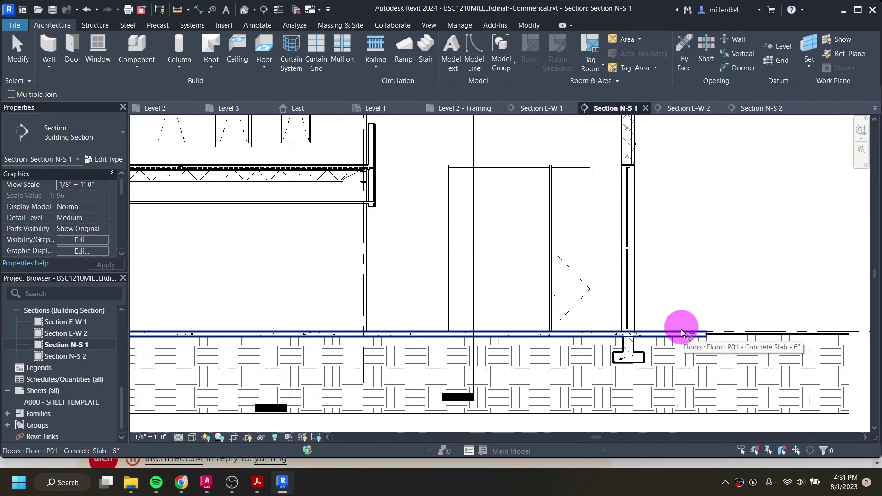
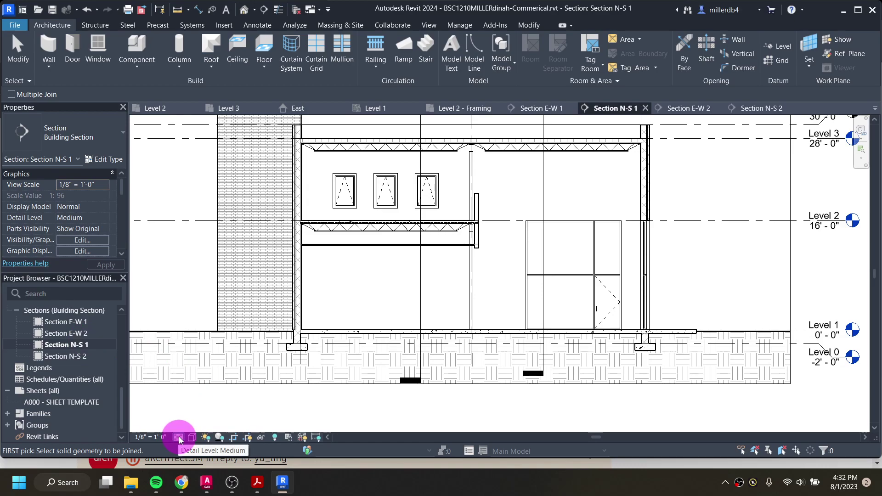
Step: Align the head and tail of the Section E-W 2 marker with those of the neighbouring section marker
scroll(228, 333, down, 4)
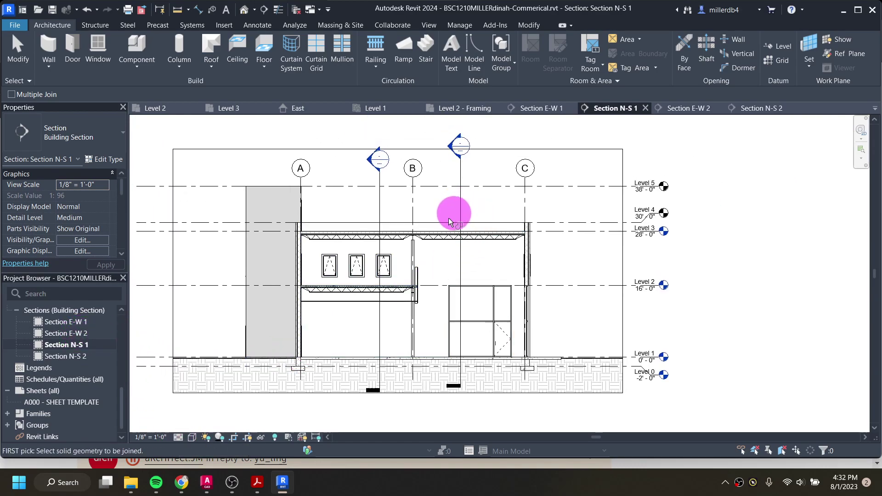
key(Escape)
click(379, 205)
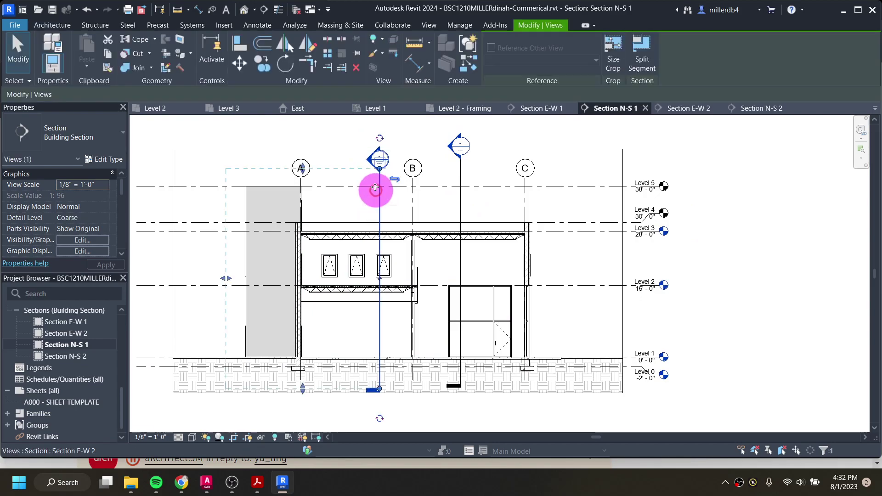
drag(380, 169, 380, 159)
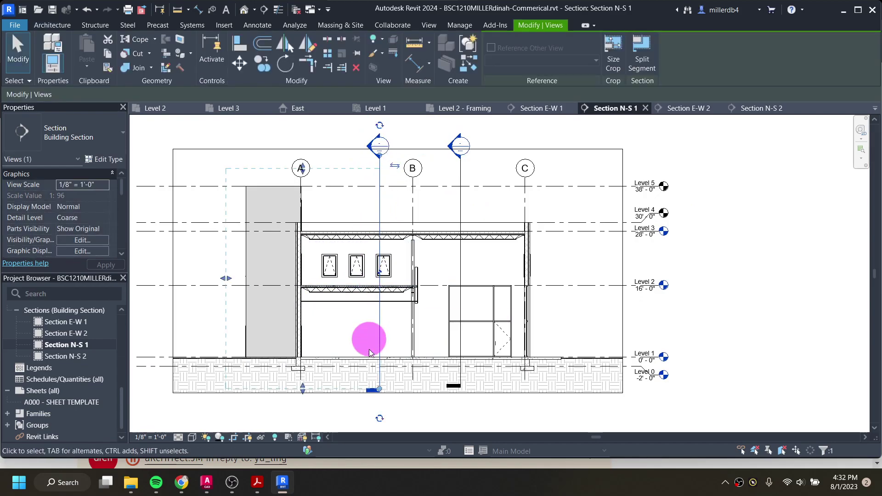
scroll(380, 388, up, 2)
click(379, 386)
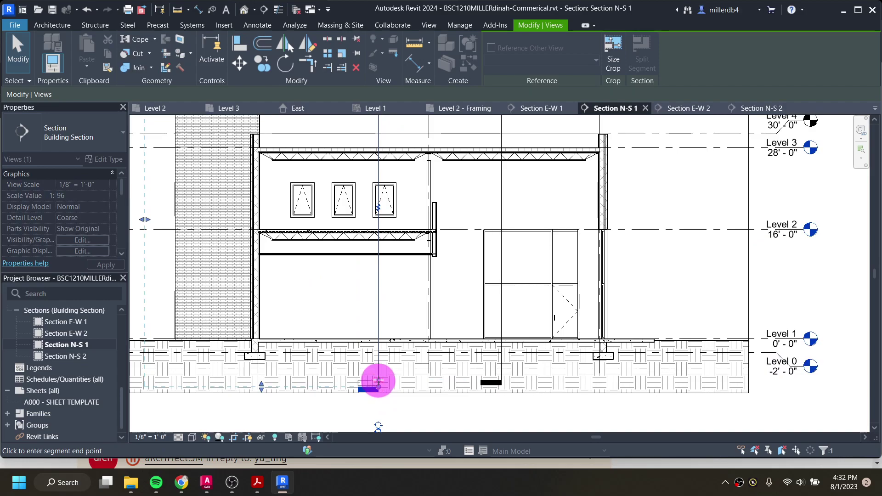
click(380, 382)
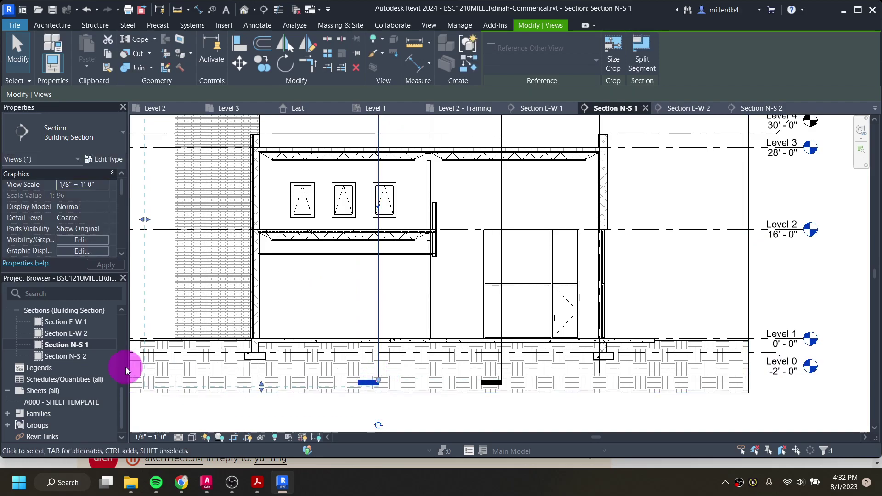
Step: Open Section E-W 2 and join the gray brick on CMU wall at grid 1 to the foundation wall below
double_click(81, 331)
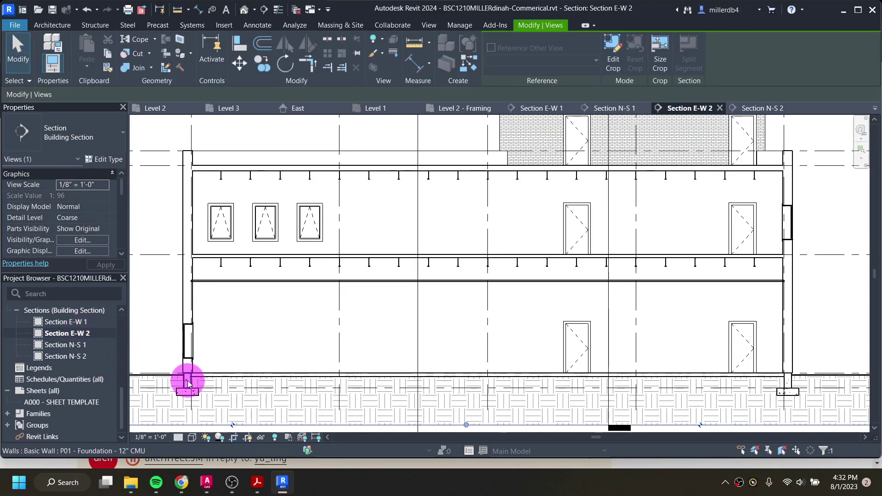
scroll(193, 380, down, 4)
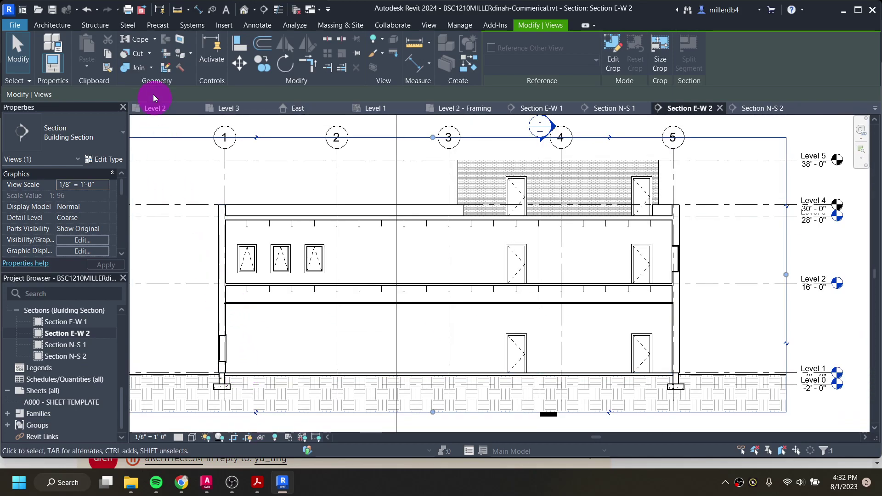
click(139, 68)
scroll(213, 372, up, 5)
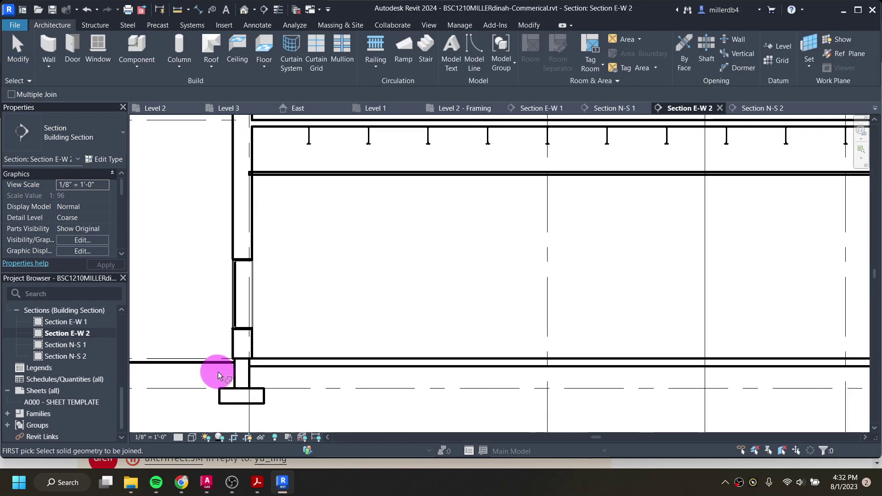
click(233, 357)
click(236, 362)
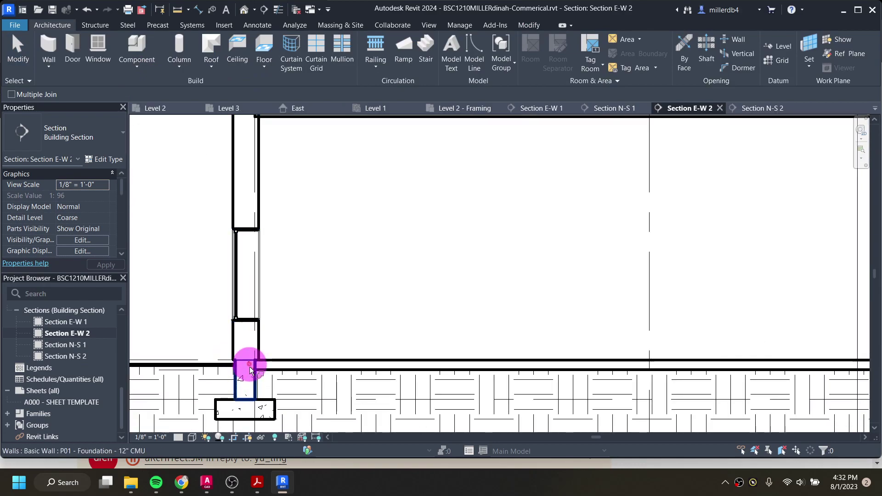
Step: Join the 12" CMU foundation wall at grid 1 to the 6" concrete slab and its 36" x 12" bearing footing
click(262, 364)
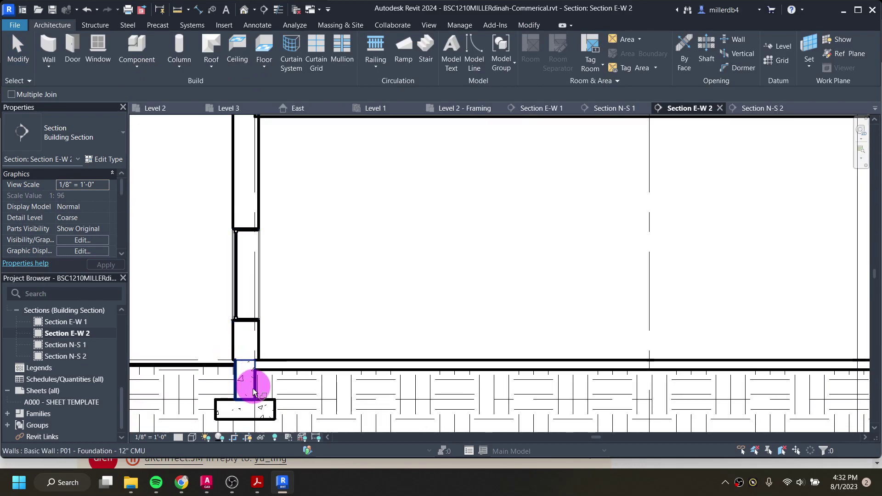
click(261, 401)
scroll(230, 420, down, 4)
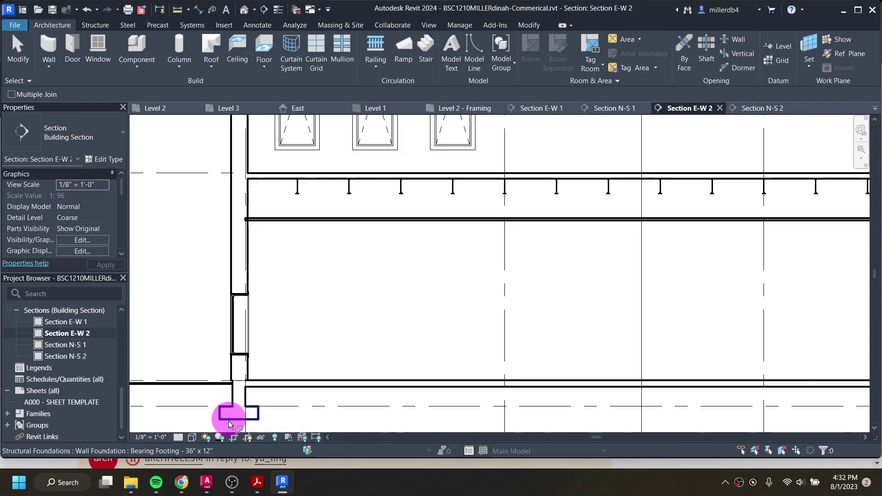
scroll(239, 409, up, 4)
click(244, 387)
click(249, 388)
scroll(246, 396, down, 3)
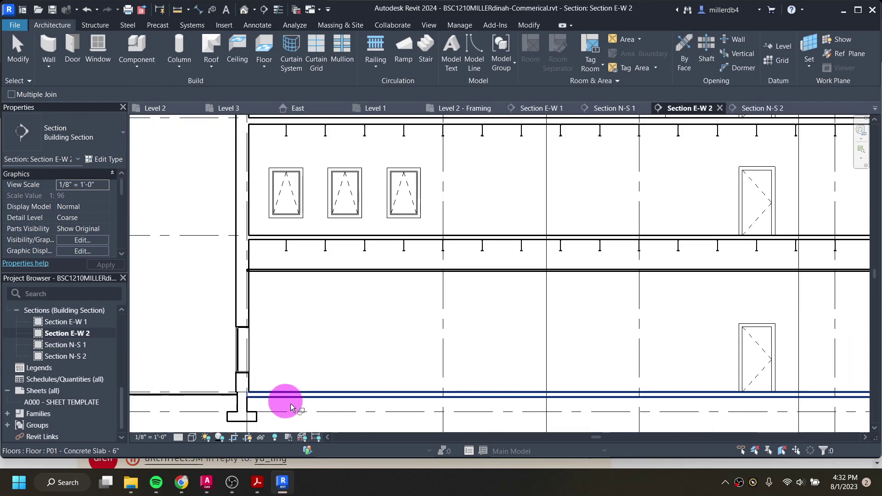
Step: Join the foundation wall at grid 5 to the gray brick wall above, the concrete slab and its bearing footing
middle_drag(470, 382, 296, 331)
scroll(541, 339, down, 1)
middle_drag(542, 338, 368, 335)
scroll(622, 332, up, 2)
scroll(622, 332, up, 1)
click(597, 311)
click(598, 314)
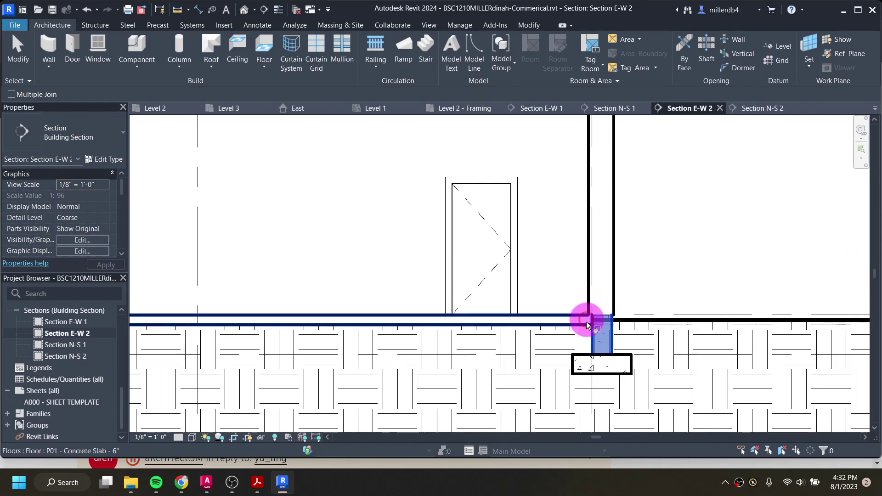
click(595, 348)
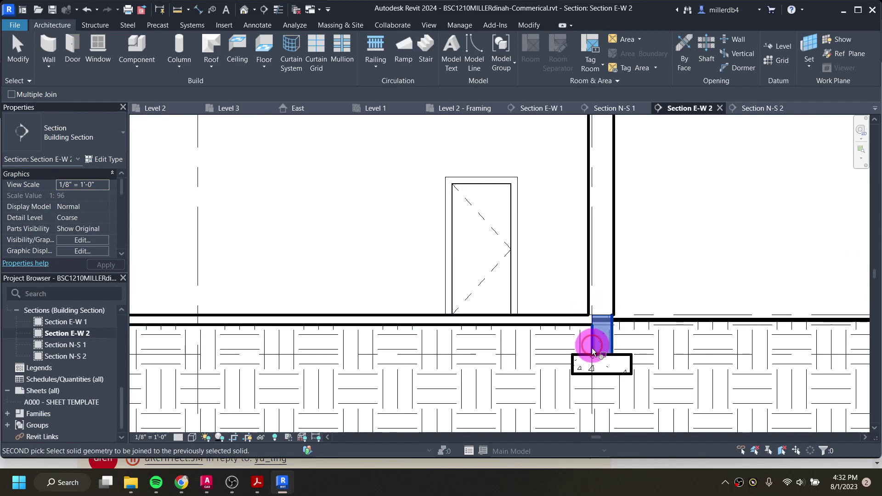
click(584, 356)
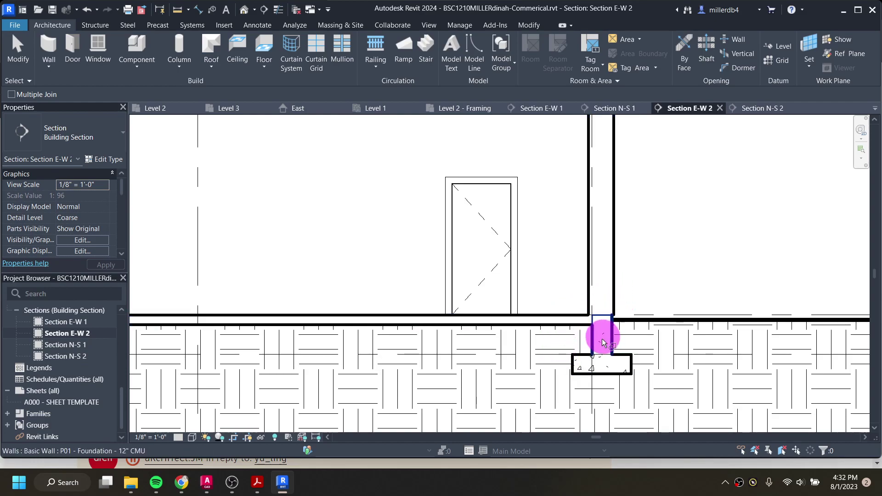
Step: Join the first-floor ceiling to the gray brick on CMU exterior wall at grid 5
scroll(603, 342, down, 3)
scroll(597, 222, up, 4)
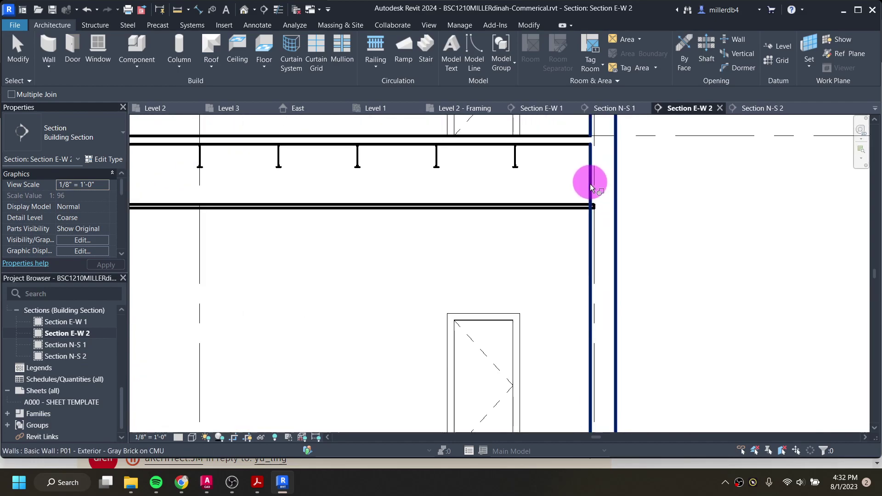
scroll(569, 213, down, 4)
scroll(568, 194, up, 3)
scroll(570, 292, up, 3)
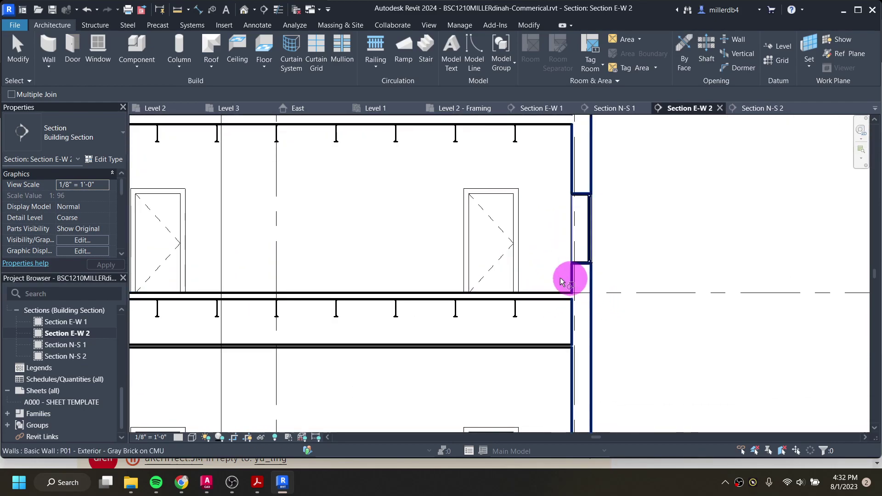
Step: Join the first-floor ceiling to the gray brick on CMU exterior wall at grid 1
scroll(546, 289, down, 3)
middle_drag(337, 289, 676, 305)
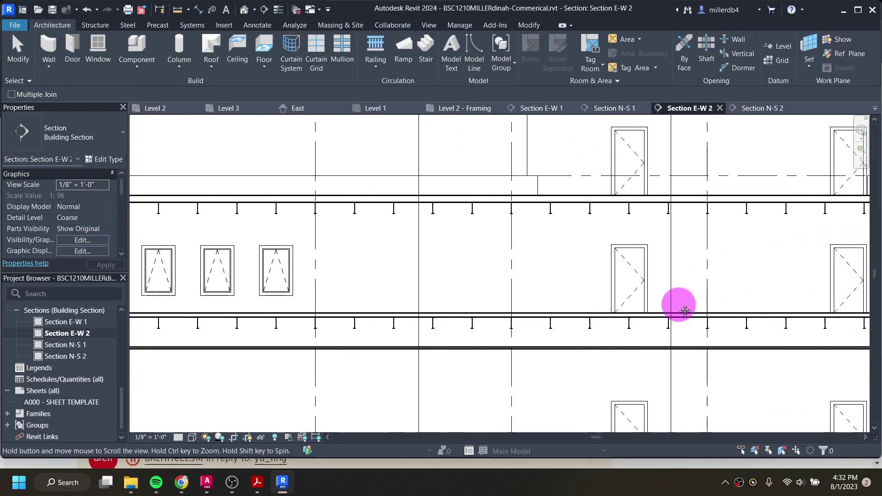
middle_drag(258, 292, 483, 291)
scroll(342, 349, up, 2)
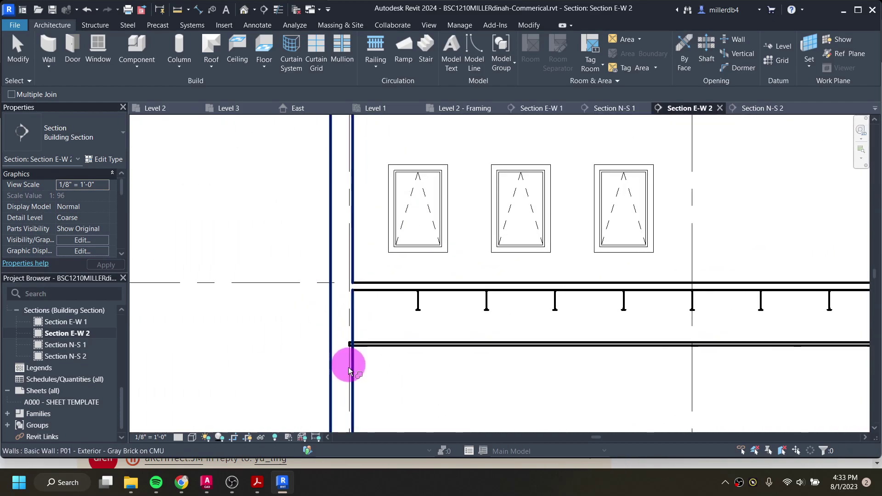
scroll(361, 349, down, 1)
scroll(360, 348, down, 3)
scroll(421, 350, down, 1)
Step: Set the detail level of Section E-W 2 to Medium
middle_drag(429, 354, 401, 299)
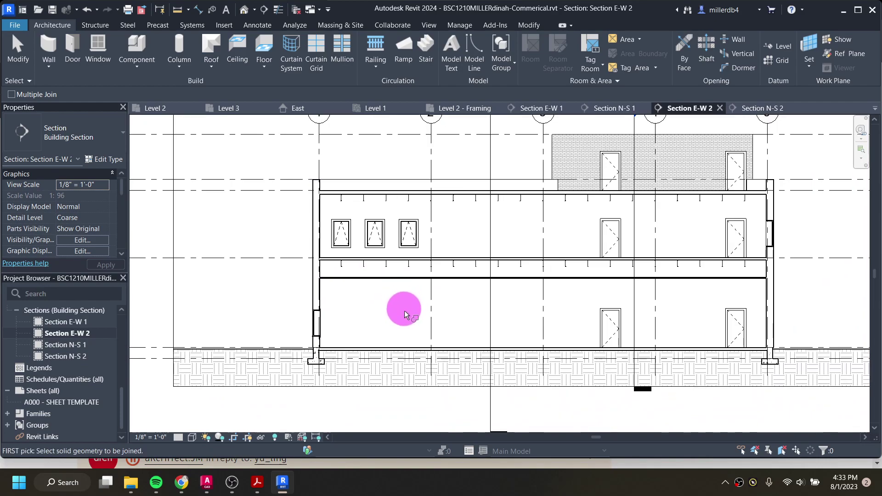
middle_drag(538, 248, 492, 269)
scroll(511, 271, down, 1)
scroll(512, 271, down, 1)
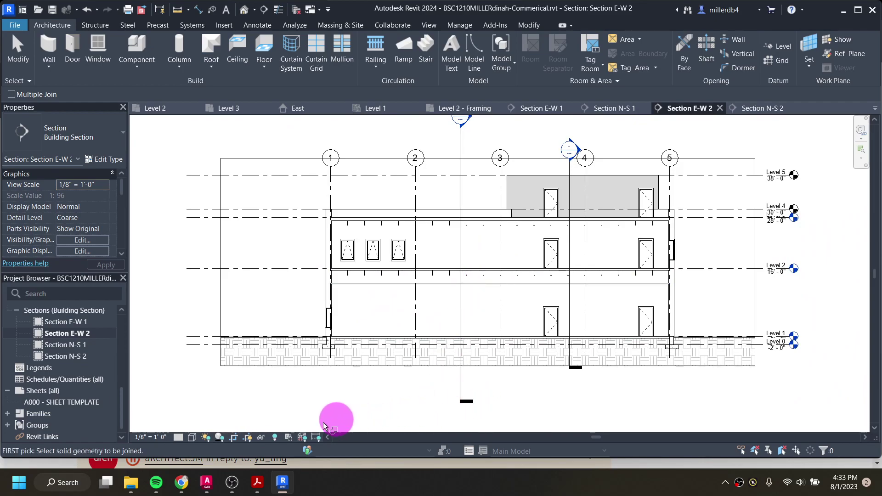
click(179, 437)
click(195, 414)
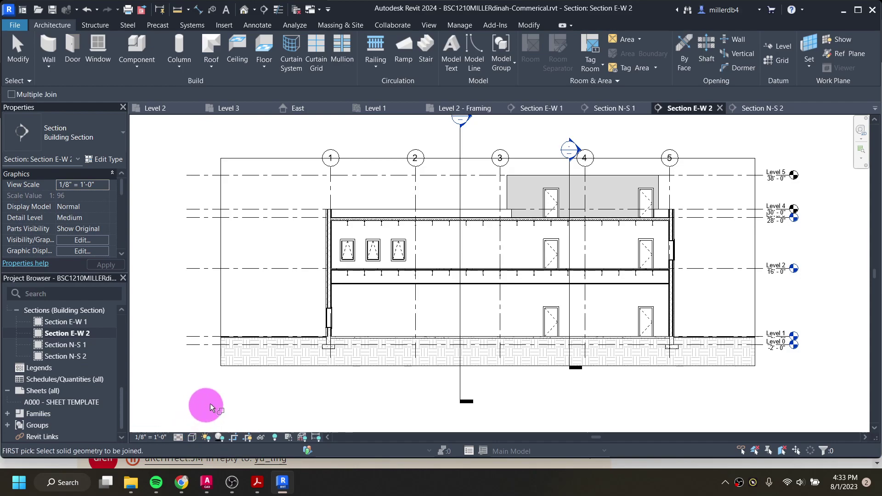
scroll(345, 340, up, 2)
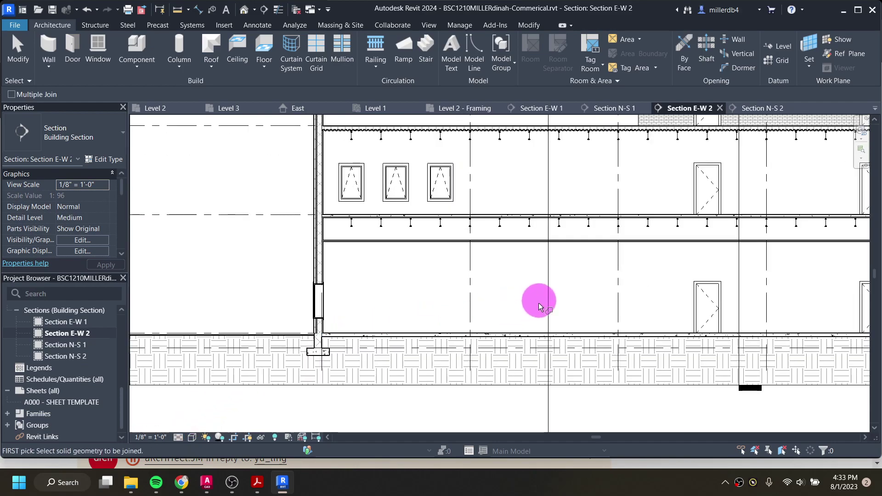
Step: In Section E-W 2, extend both ends of the Section N-S 2 line to align with the neighbouring section line's head and tail
scroll(593, 289, down, 1)
middle_drag(618, 287, 451, 337)
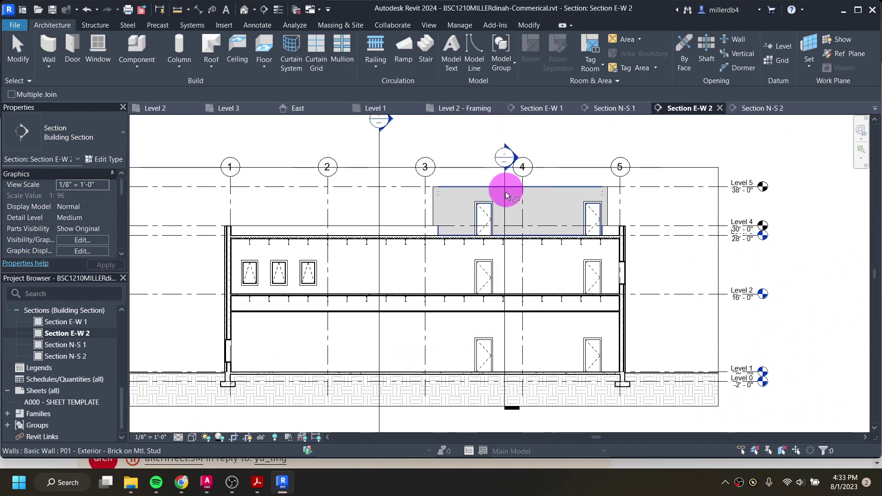
key(Escape)
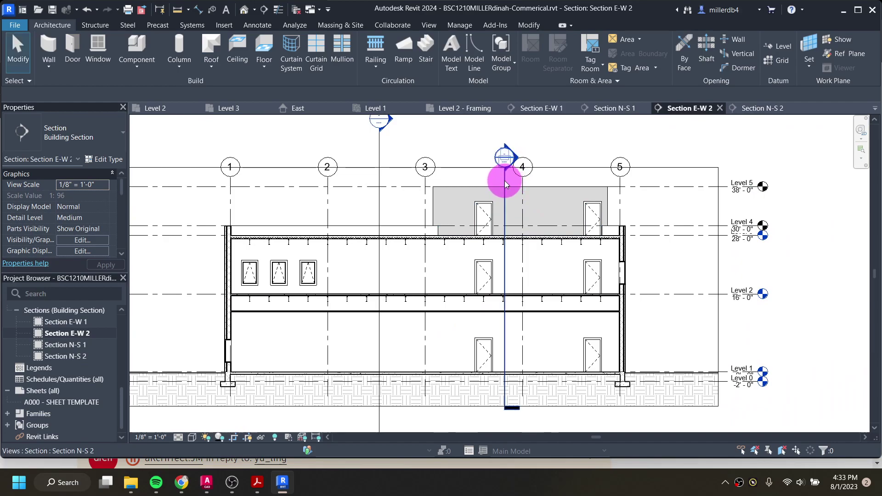
click(506, 177)
drag(505, 170, 505, 134)
middle_drag(511, 413, 506, 361)
drag(498, 358, 499, 394)
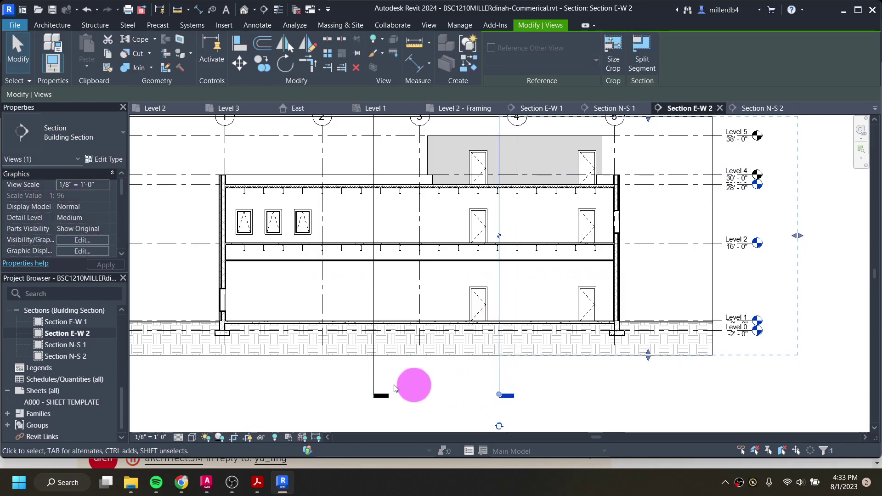
Step: In Section E-W 1, align the head and tail of the Section N-S 2 line with the neighbouring section line's ends
double_click(69, 322)
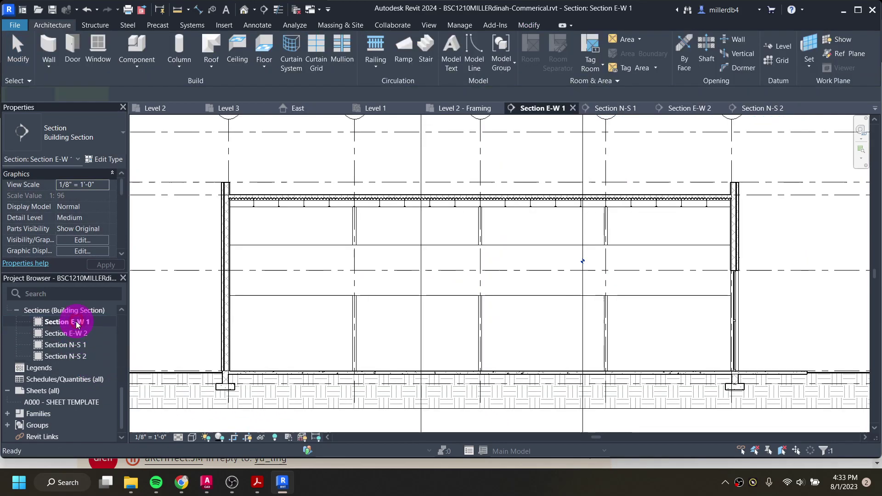
scroll(202, 322, down, 4)
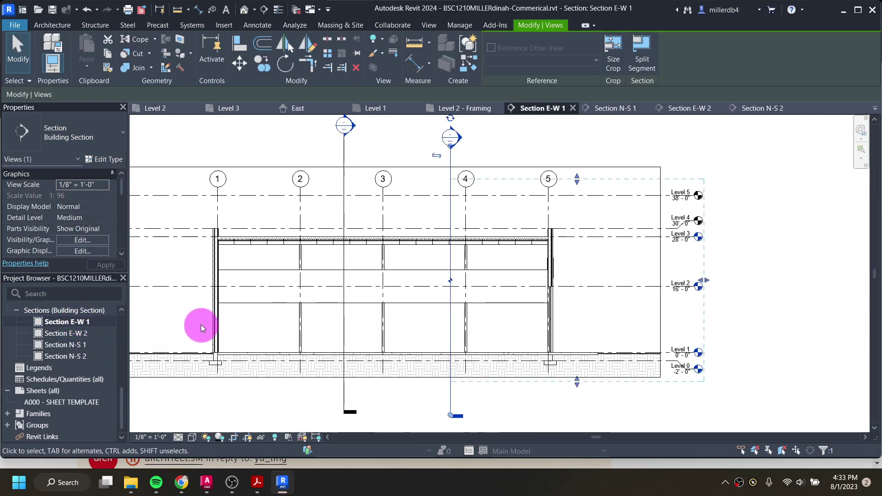
scroll(193, 360, up, 4)
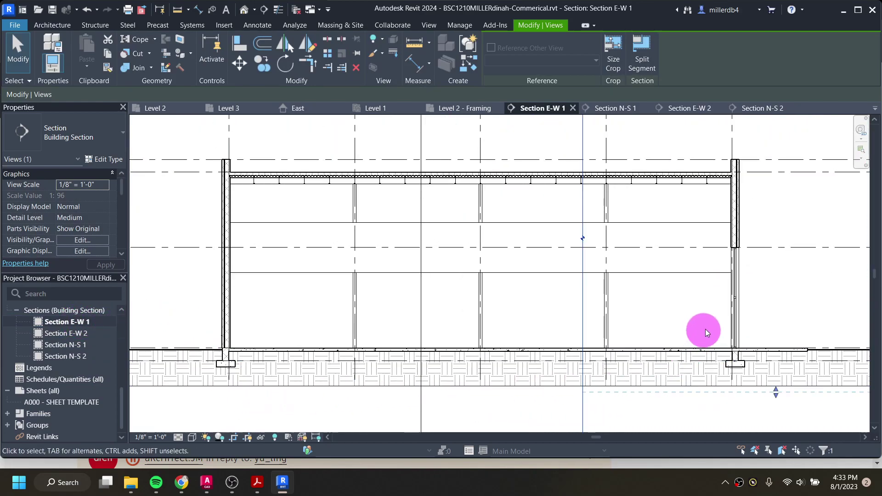
scroll(181, 213, up, 3)
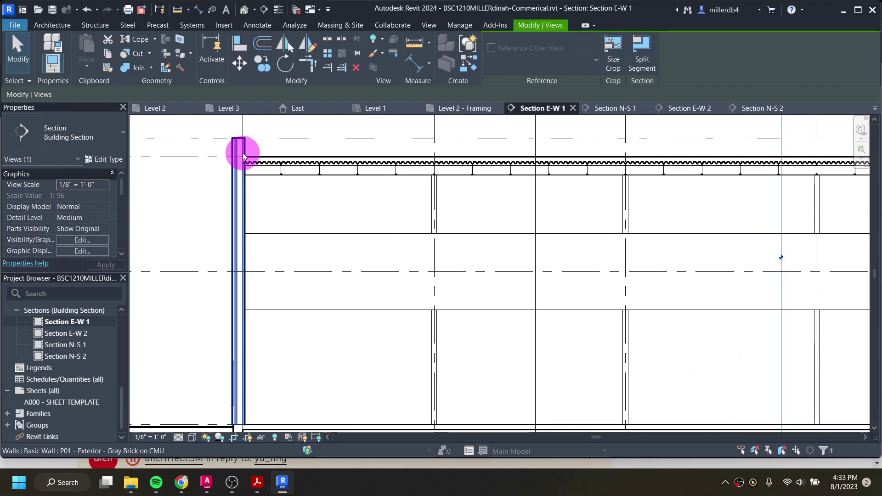
scroll(240, 193, down, 3)
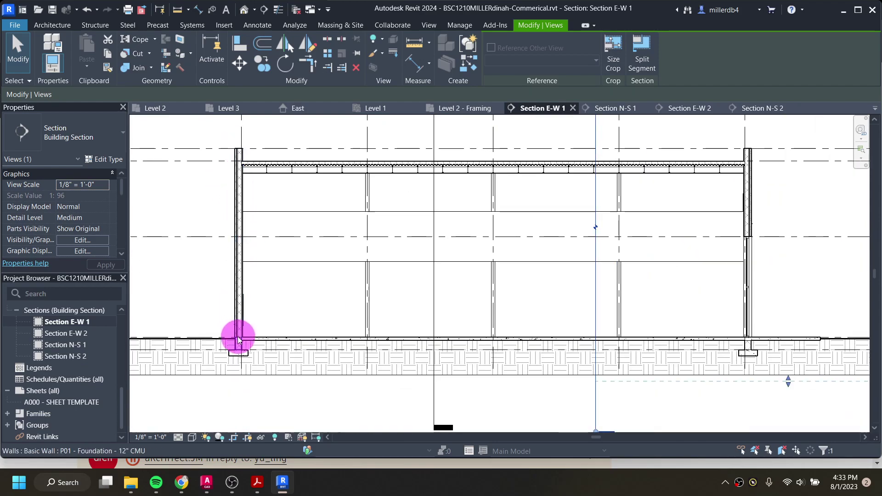
scroll(244, 341, up, 4)
scroll(255, 344, down, 5)
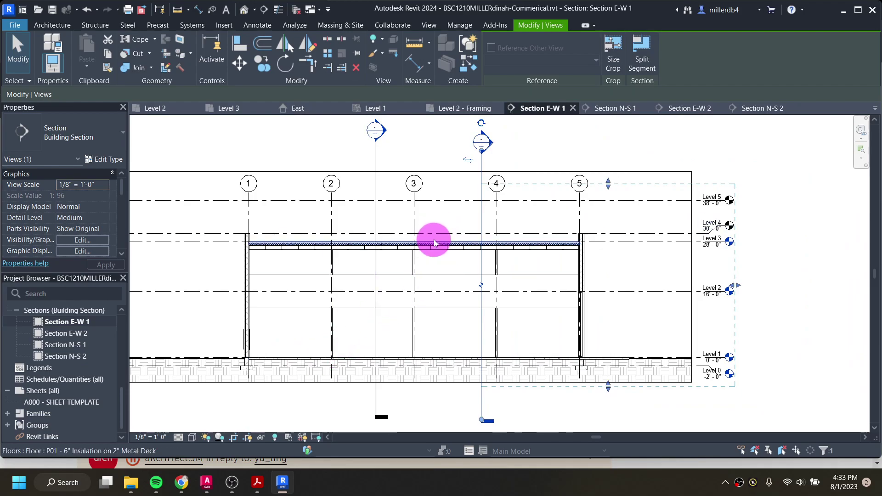
drag(480, 151, 479, 139)
drag(481, 420, 482, 416)
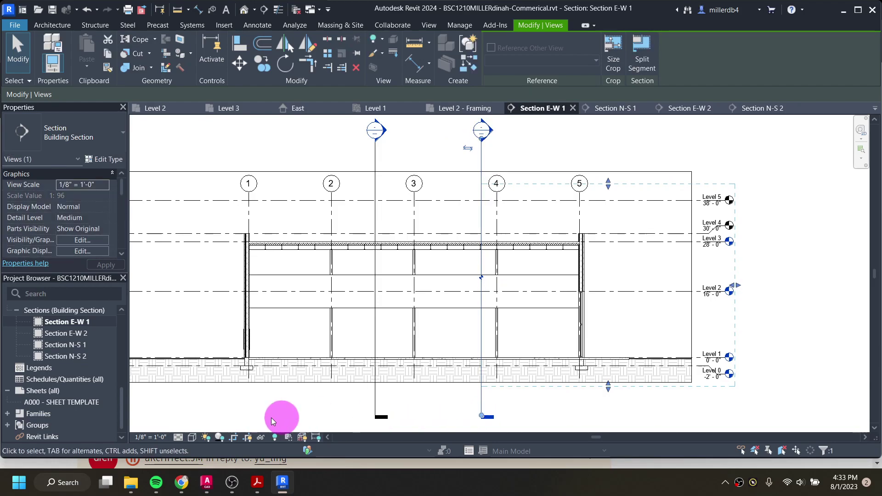
Step: Examine Section E-W 1's slab, footings and background elements, and compare the view with the same section in the reference PDF
scroll(583, 366, up, 5)
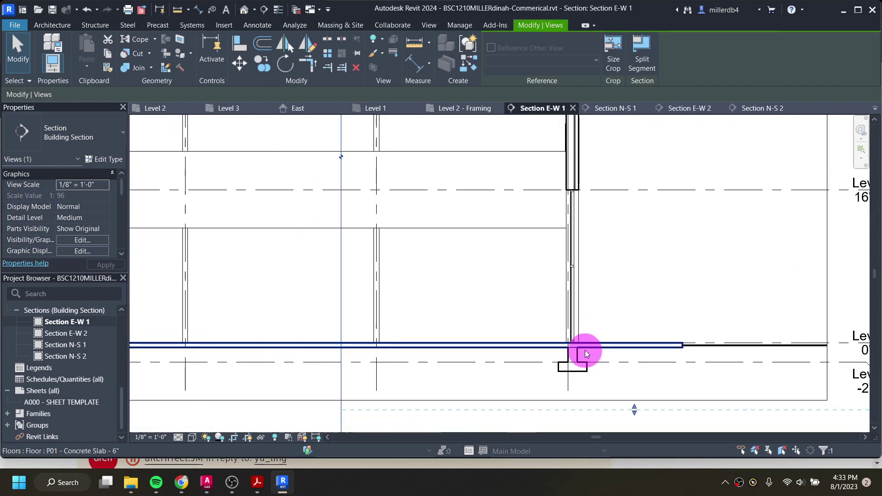
scroll(586, 350, down, 3)
scroll(577, 346, down, 1)
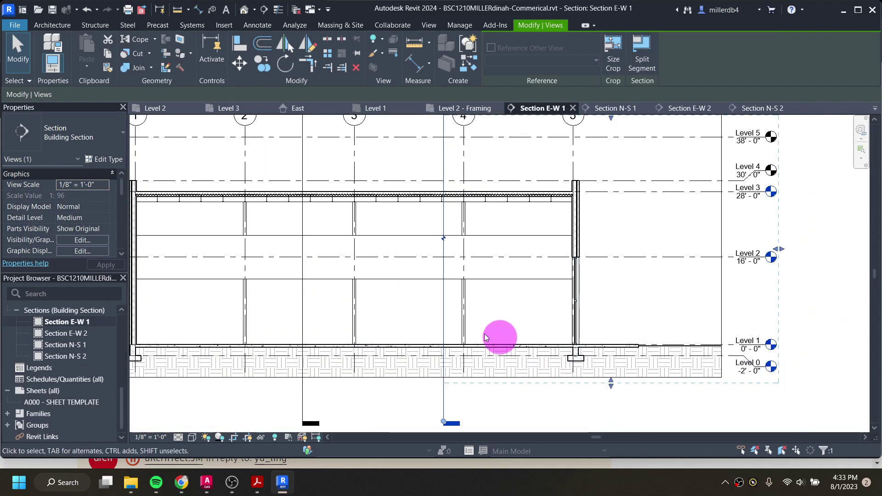
click(551, 316)
middle_drag(404, 345, 472, 328)
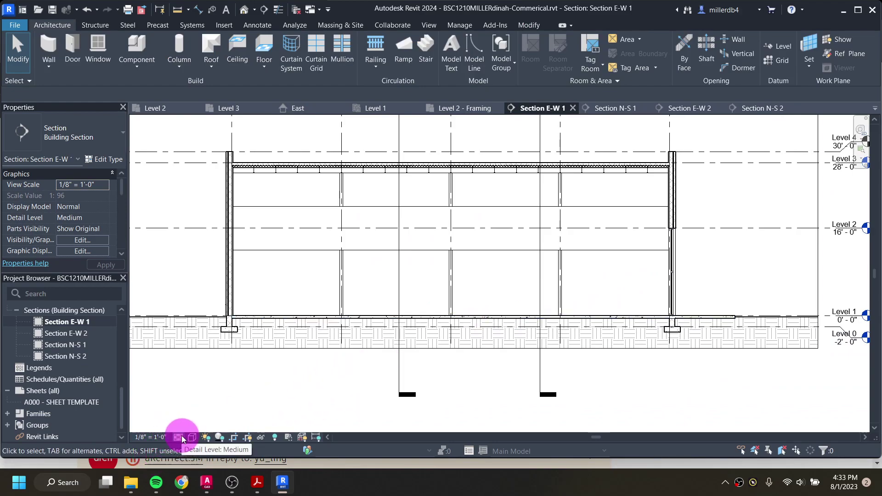
click(256, 484)
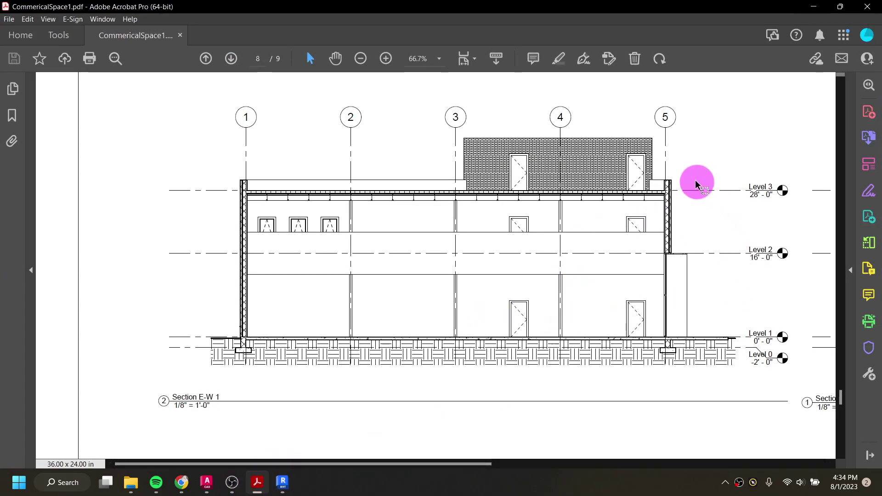
click(814, 7)
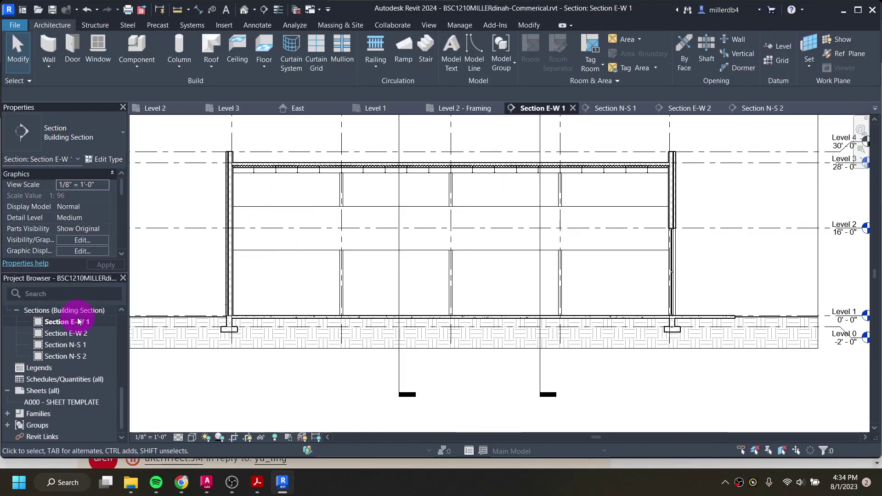
scroll(268, 249, up, 1)
scroll(293, 249, down, 1)
scroll(293, 249, down, 1)
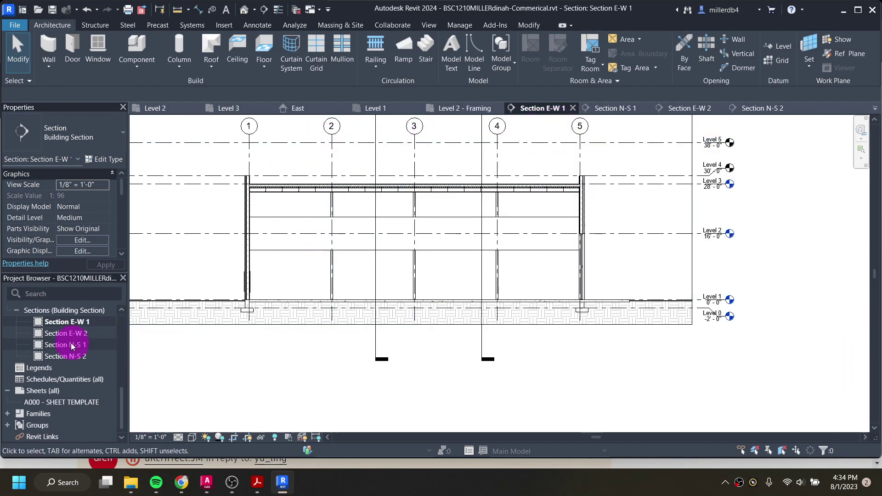
Step: In the Level 1 floor plan, extend Section E-W 1's far clip boundary northward beyond the stair block and grid bubbles
scroll(69, 349, up, 3)
scroll(63, 353, up, 2)
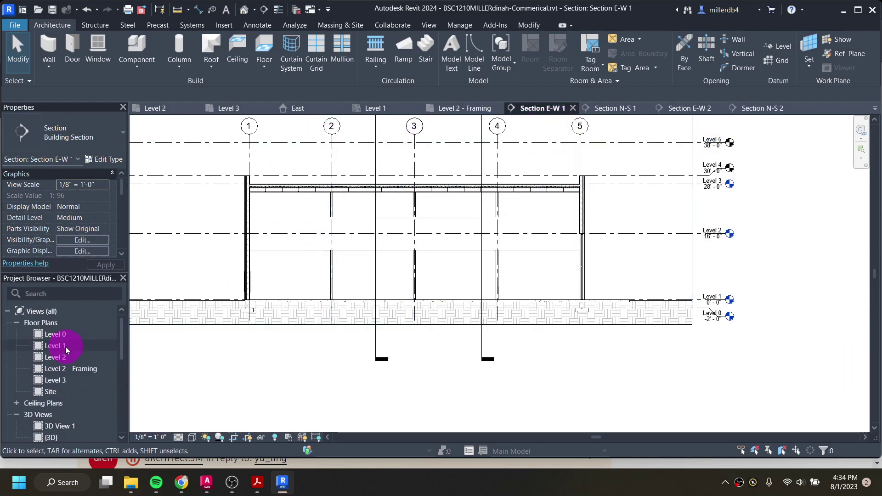
double_click(63, 347)
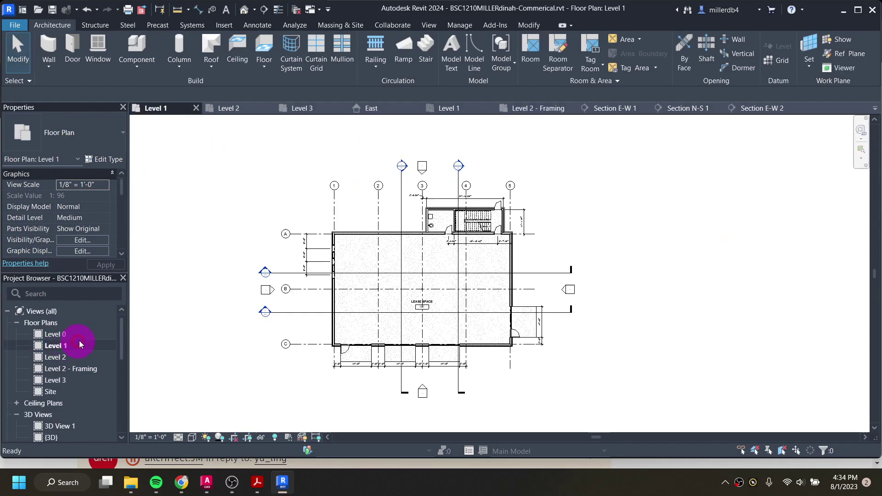
click(281, 274)
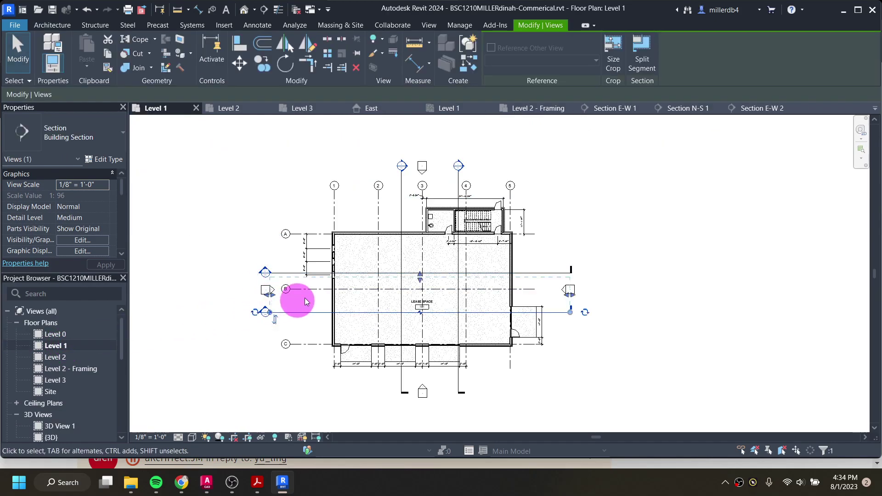
click(401, 199)
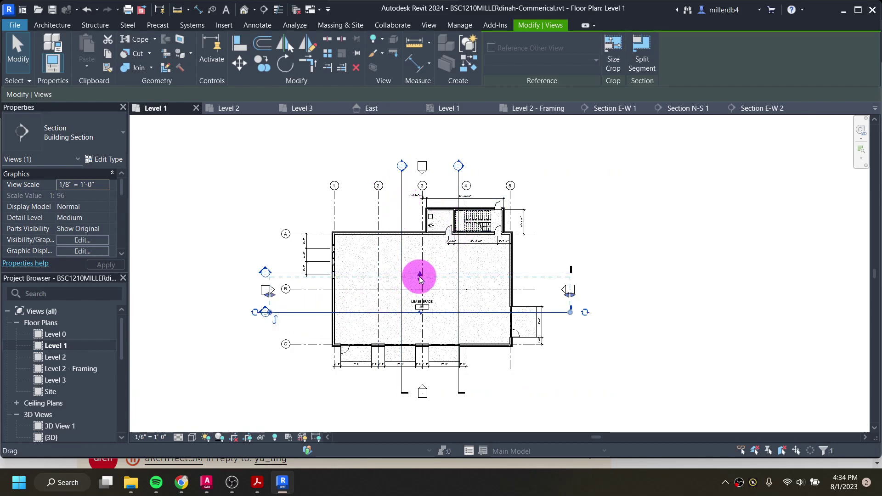
drag(419, 277, 419, 141)
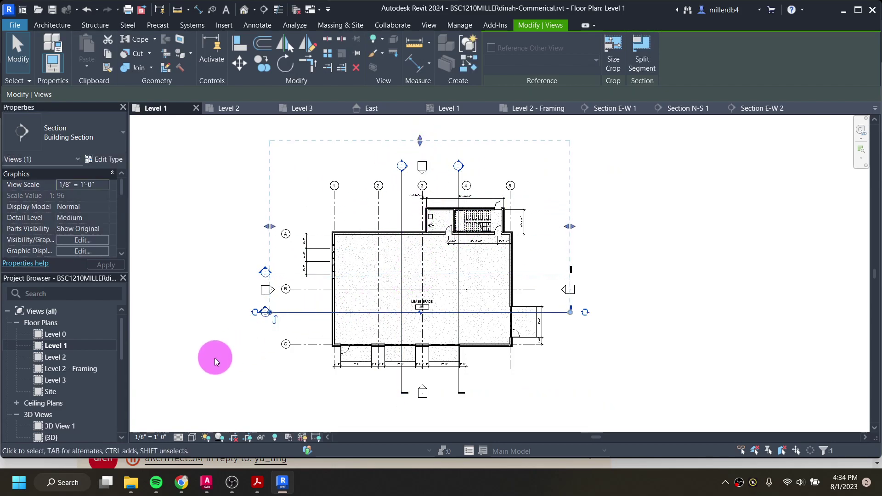
Step: Hide the Level 4 and Level 5 elements in the Section E-W 1 view
scroll(73, 380, down, 5)
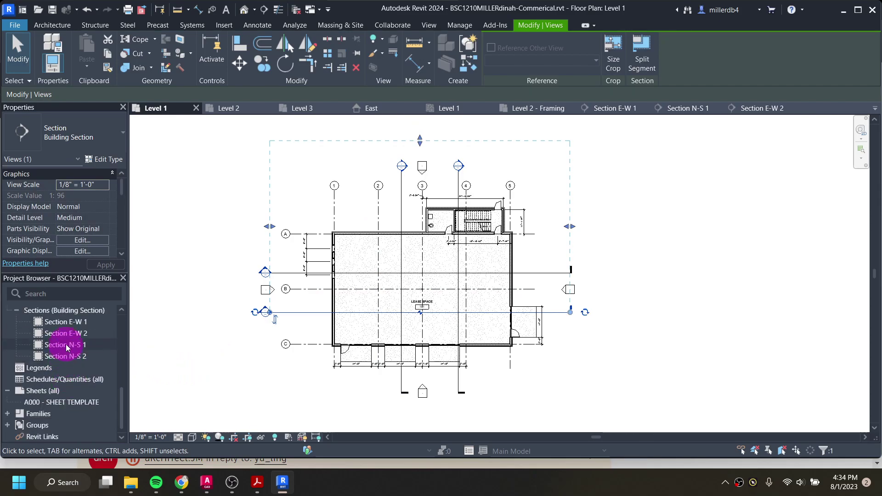
double_click(67, 324)
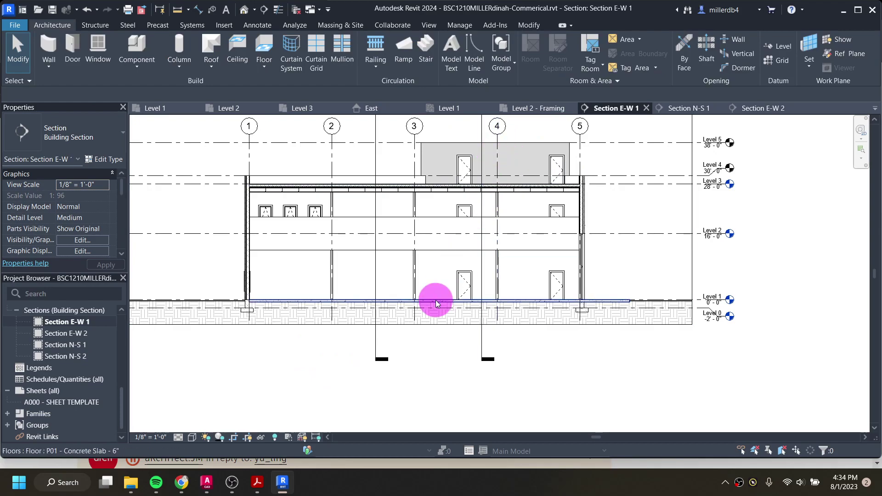
right_click(679, 180)
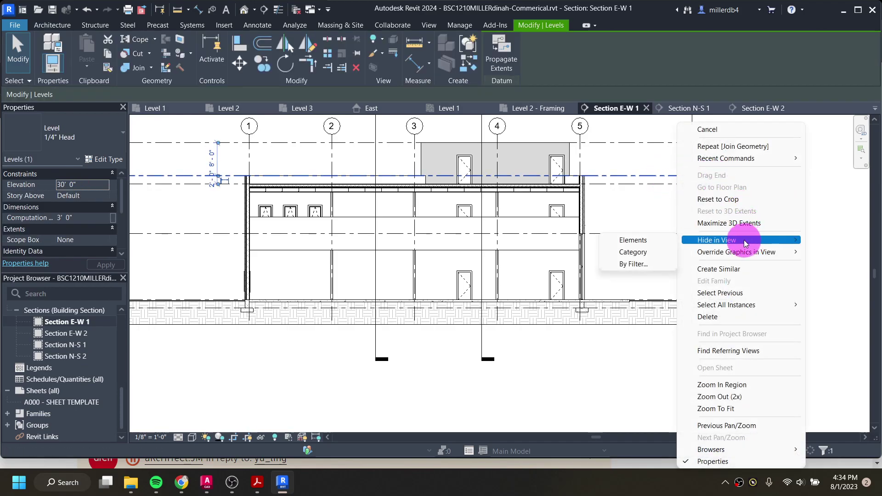
click(662, 239)
click(650, 143)
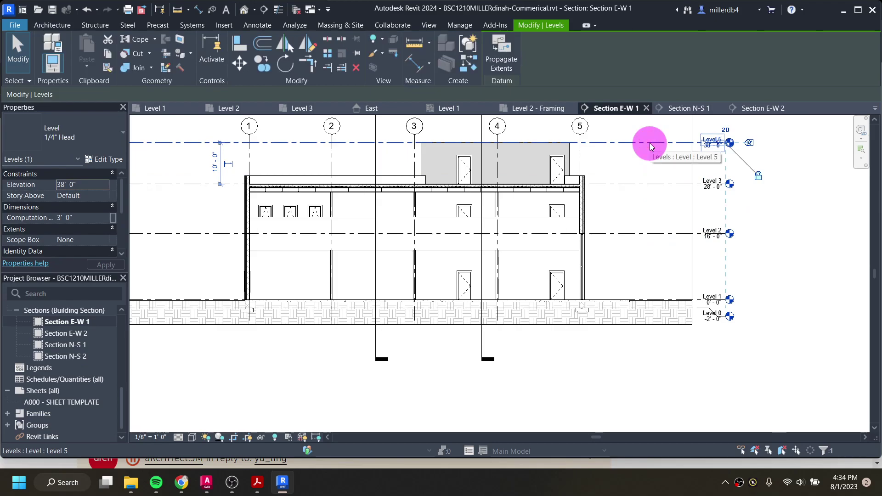
right_click(649, 145)
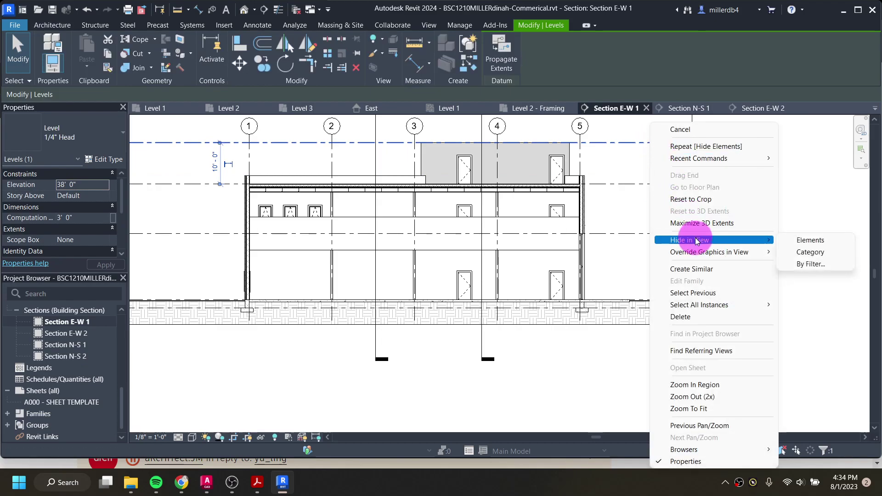
click(790, 239)
scroll(427, 316, down, 1)
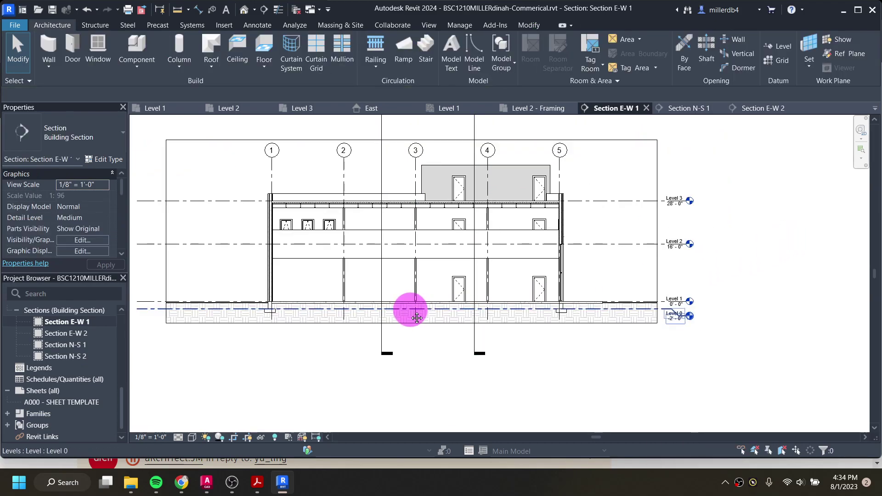
middle_drag(407, 309, 431, 344)
Step: Hide the Level 5 and Level 4 elements in the Section E-W 2 view
double_click(69, 333)
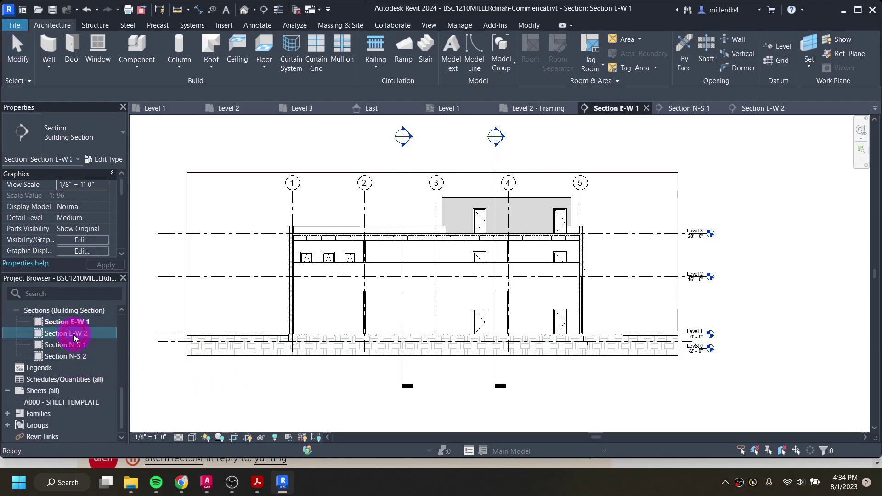
scroll(309, 359, down, 2)
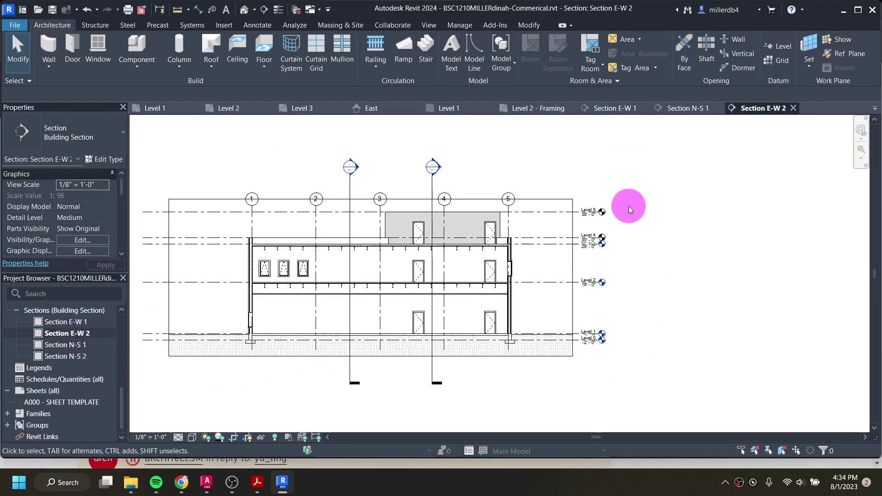
click(559, 211)
right_click(558, 212)
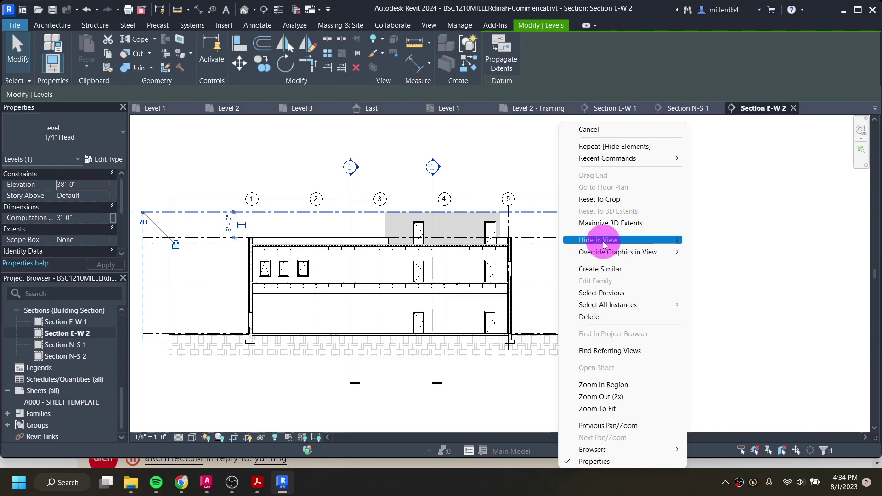
mouse_move(605, 244)
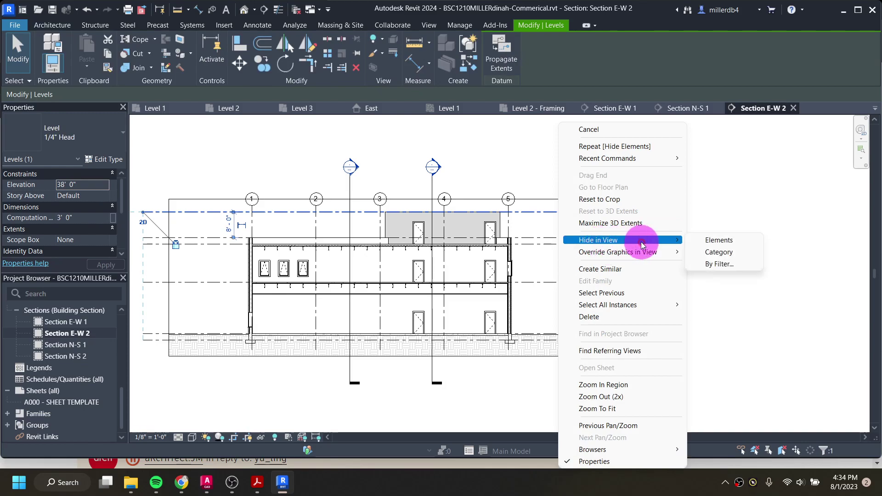
click(705, 240)
click(560, 239)
right_click(559, 239)
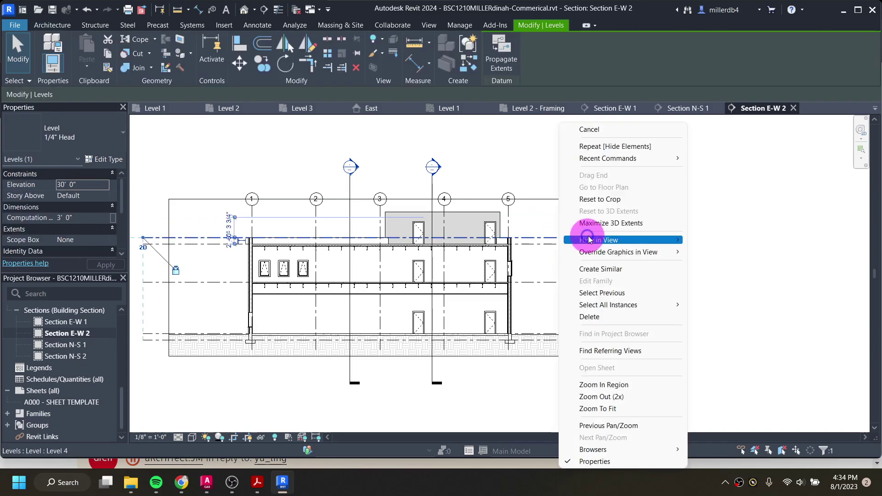
click(712, 241)
Step: Compare the level heads at the Level 0 and Level 1 lines in Section E-W 2 with those in the reference PDF
scroll(586, 315, up, 3)
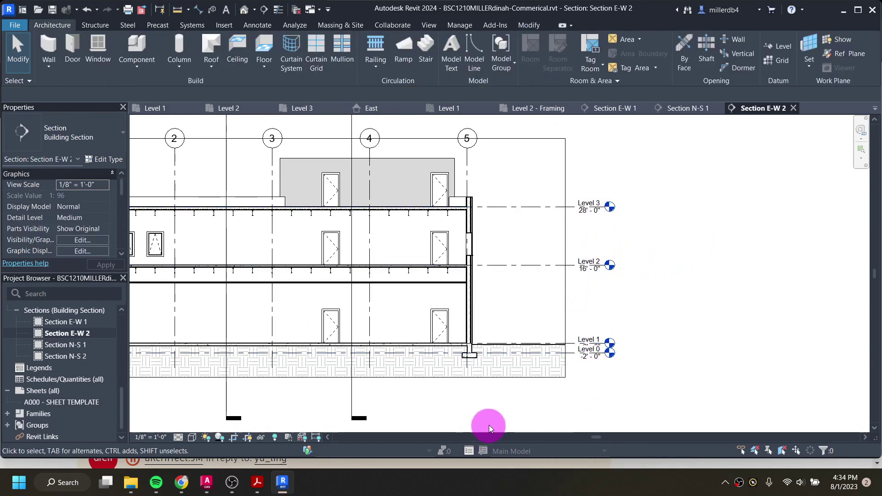
click(282, 481)
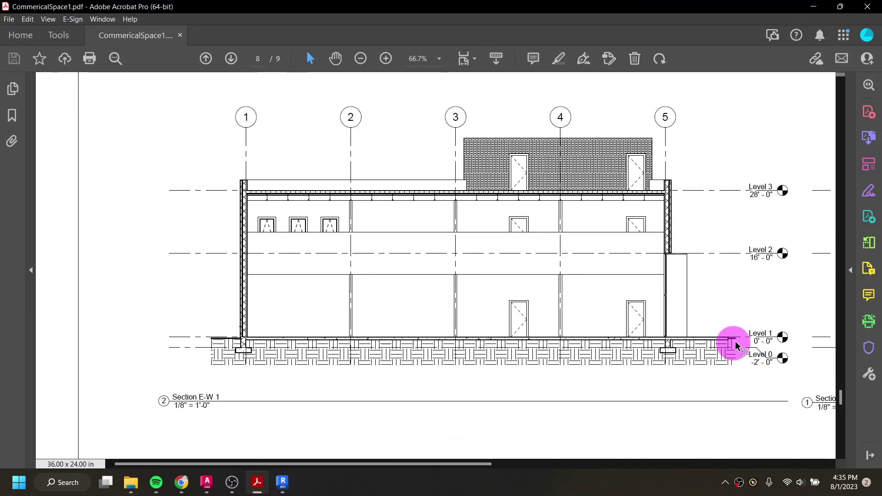
click(283, 482)
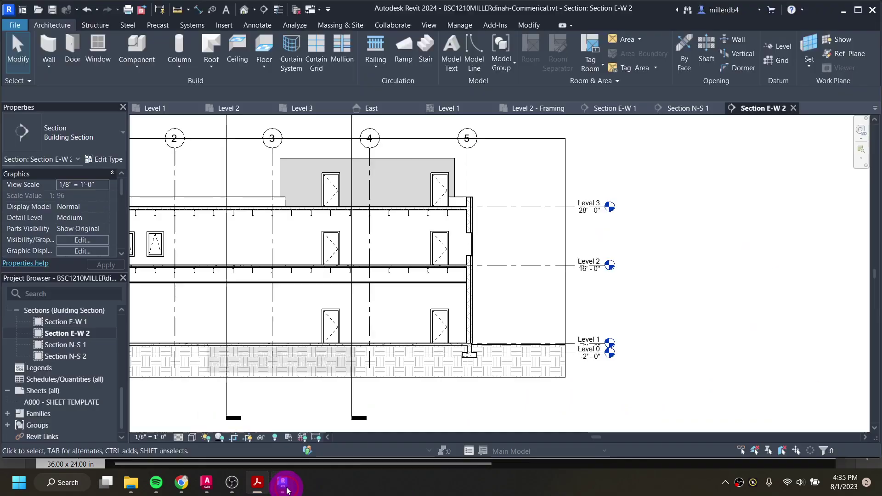
Step: Lengthen the aligned level lines slightly at their head ends in the Section E-W 2 view
click(592, 356)
scroll(599, 356, up, 3)
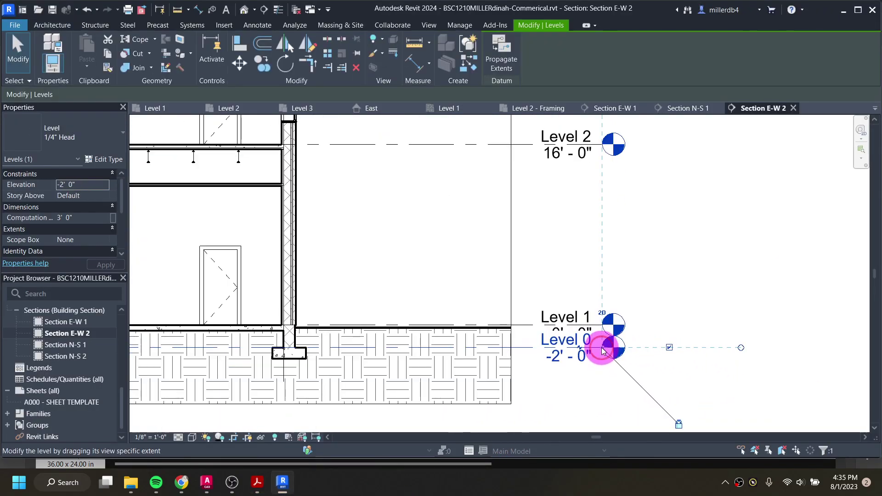
drag(603, 357, 602, 358)
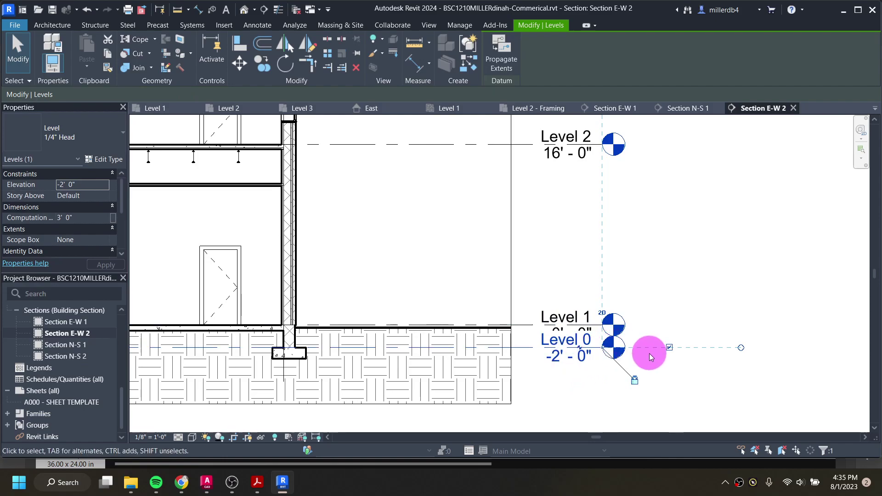
drag(602, 349, 615, 361)
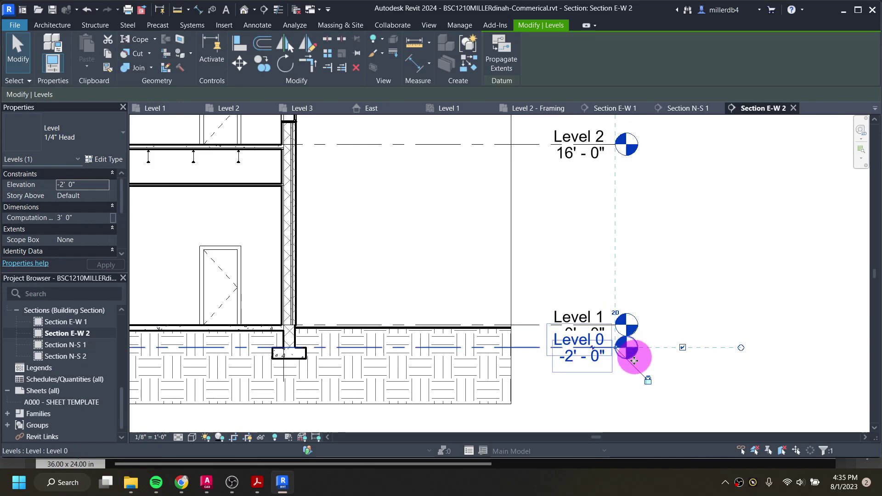
click(625, 381)
Step: Add an elbow to the Level 0 line in Section E-W 2 and lower its head clear of Level 1's label
click(588, 350)
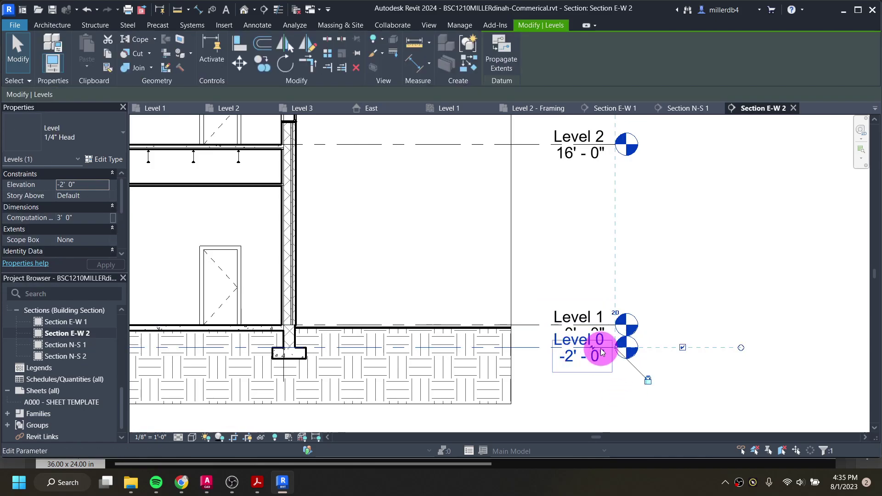
drag(602, 353, 603, 371)
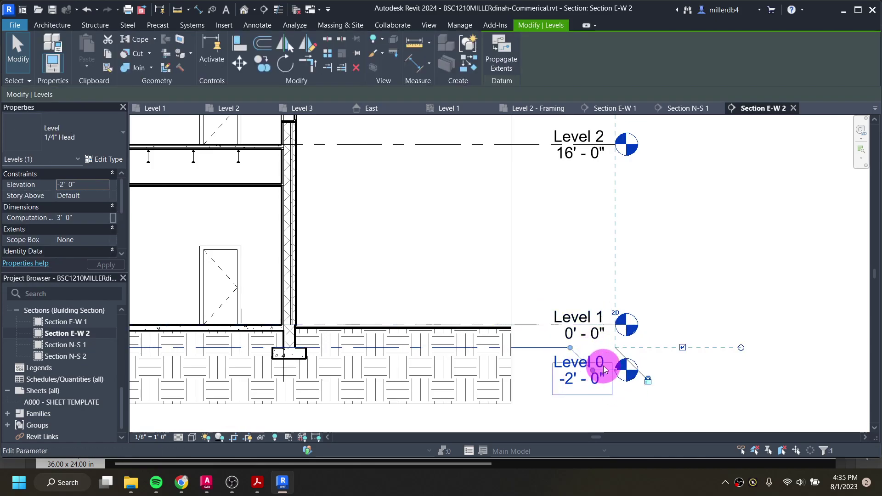
scroll(628, 382, down, 1)
click(623, 404)
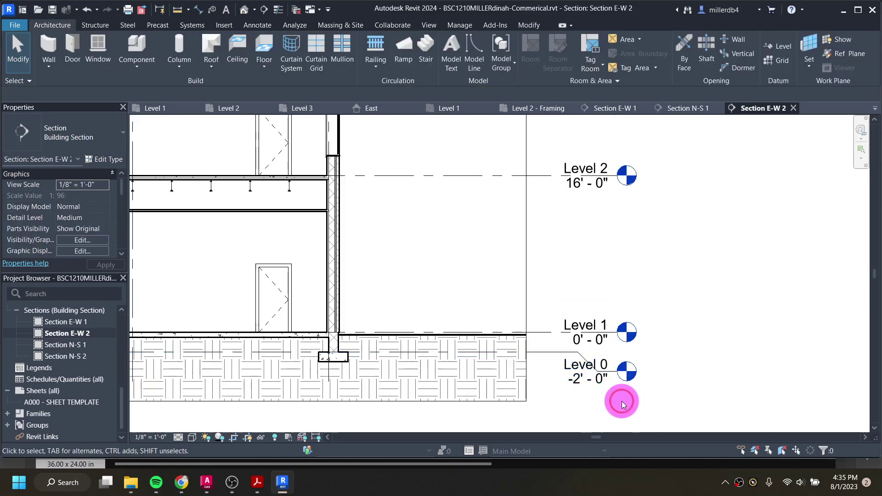
scroll(596, 350, down, 2)
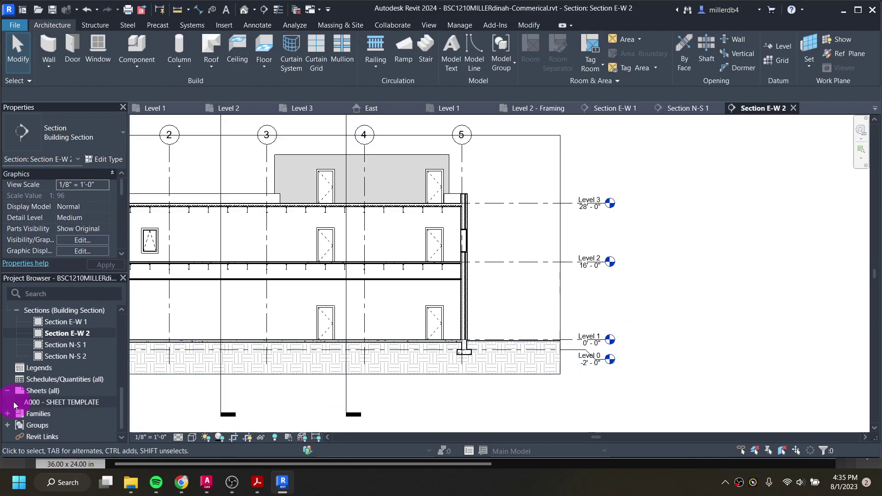
Step: Check the level heads and labels in the Section E-W 1 and Section N-S 1 views
double_click(65, 322)
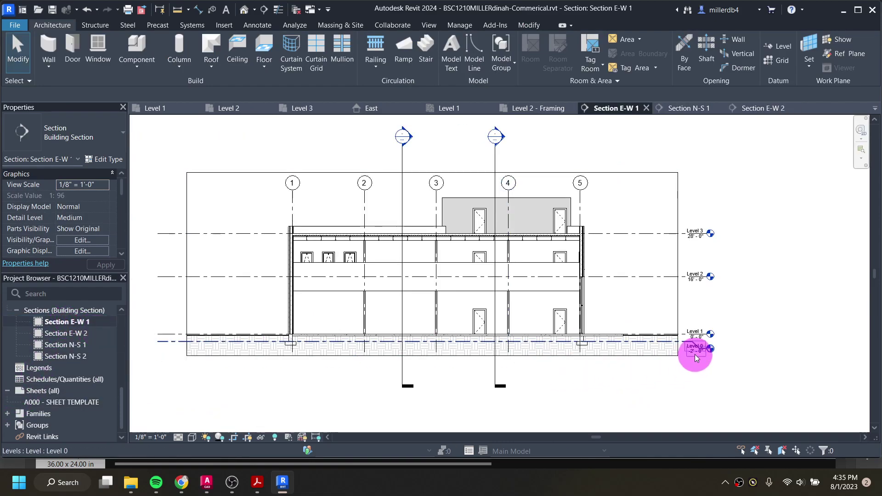
scroll(694, 353, up, 1)
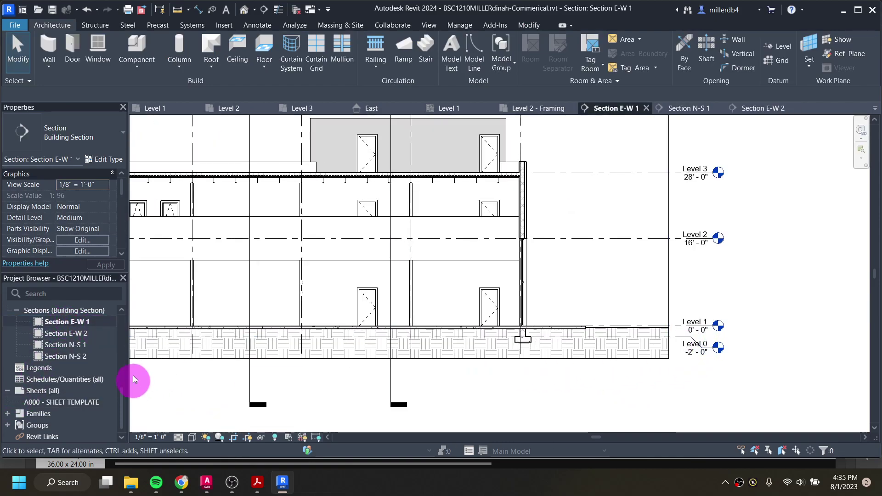
double_click(79, 345)
scroll(703, 261, down, 2)
middle_drag(703, 262, 645, 298)
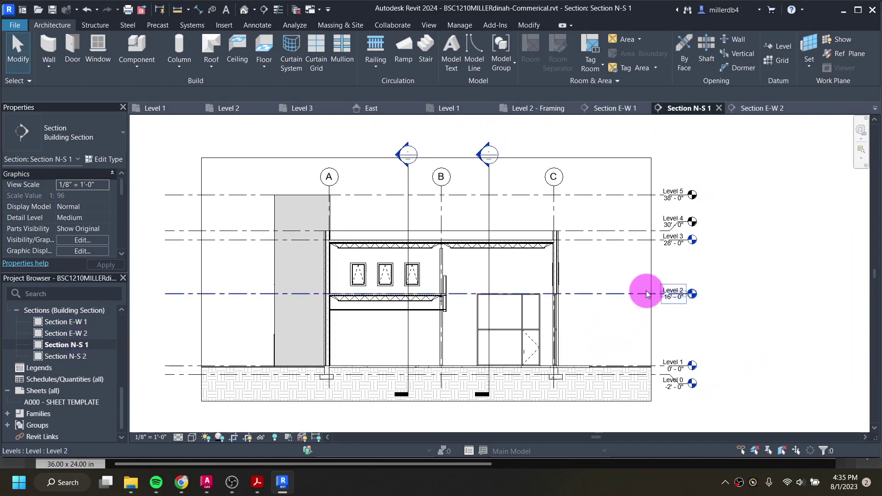
Step: Hide the Level 4 and Level 5 elements in the Section N-S 1 view
right_click(693, 226)
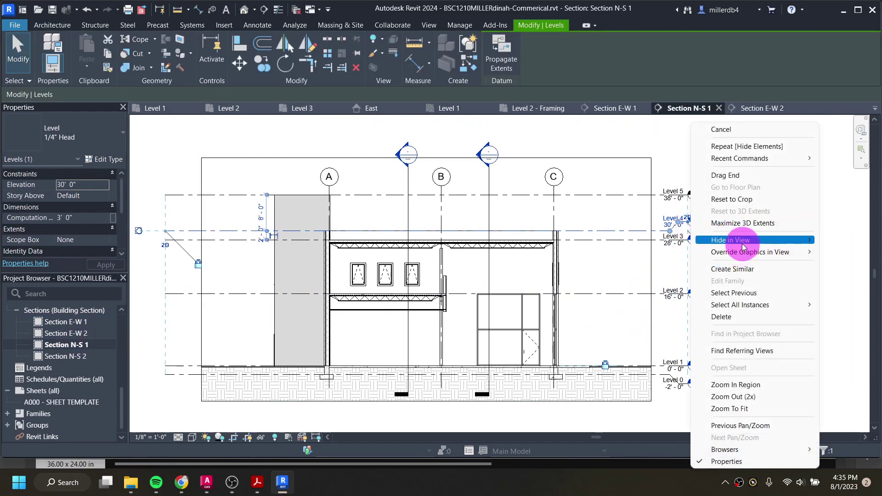
click(683, 247)
right_click(650, 196)
key(Escape)
right_click(641, 197)
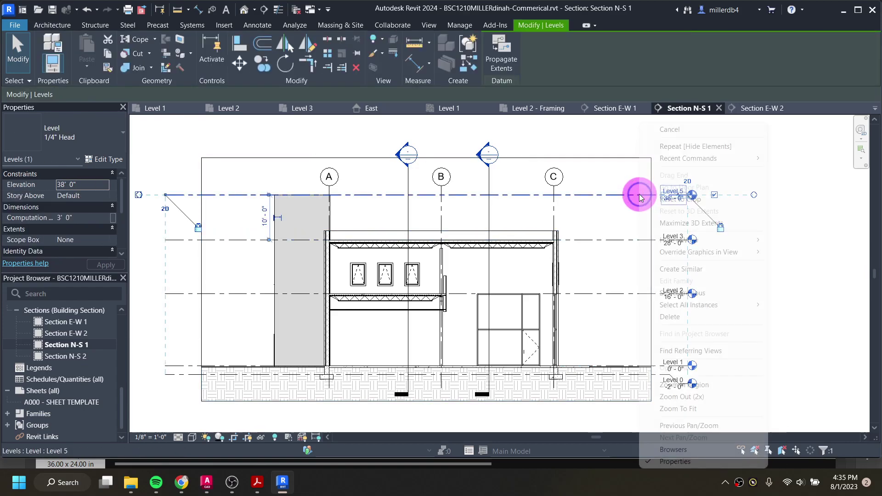
mouse_move(694, 242)
click(799, 239)
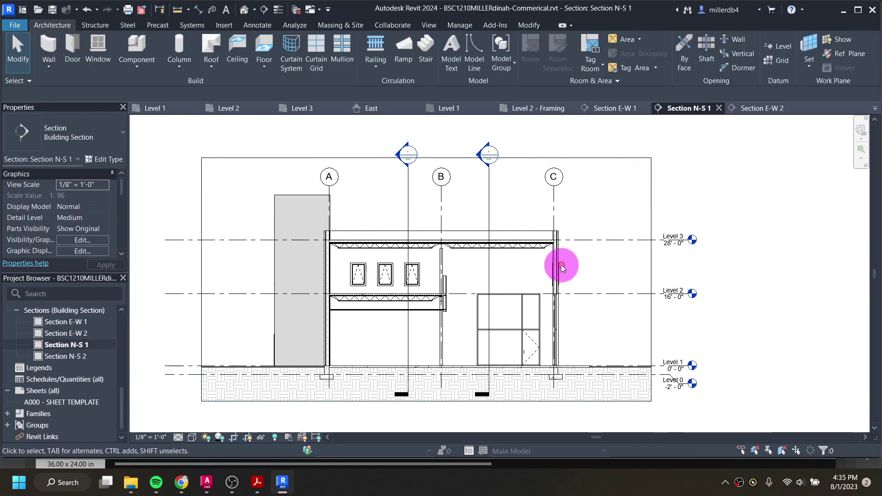
Step: Hide the Level 5 and Level 4 elements in the Section N-S 2 view
double_click(84, 356)
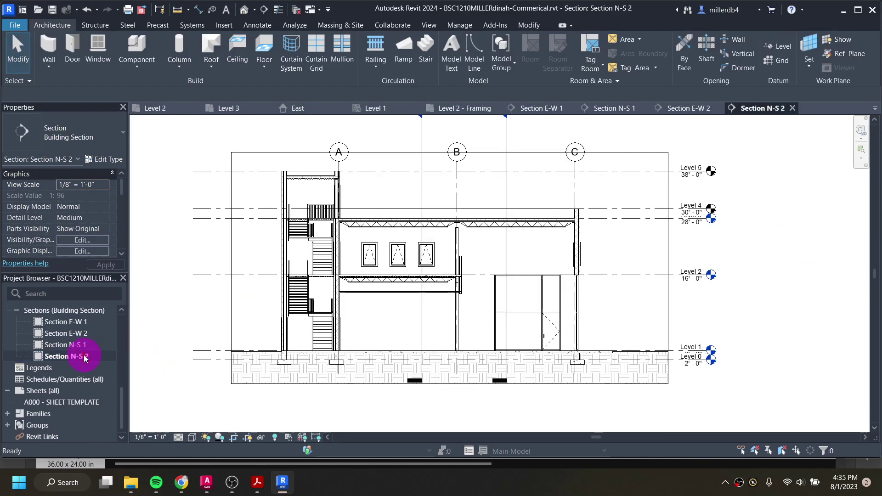
click(662, 171)
right_click(660, 171)
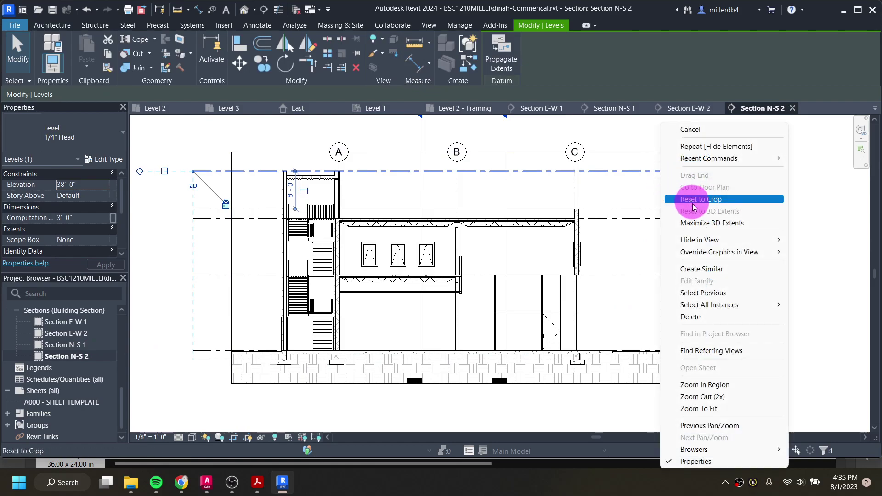
mouse_move(716, 239)
click(809, 237)
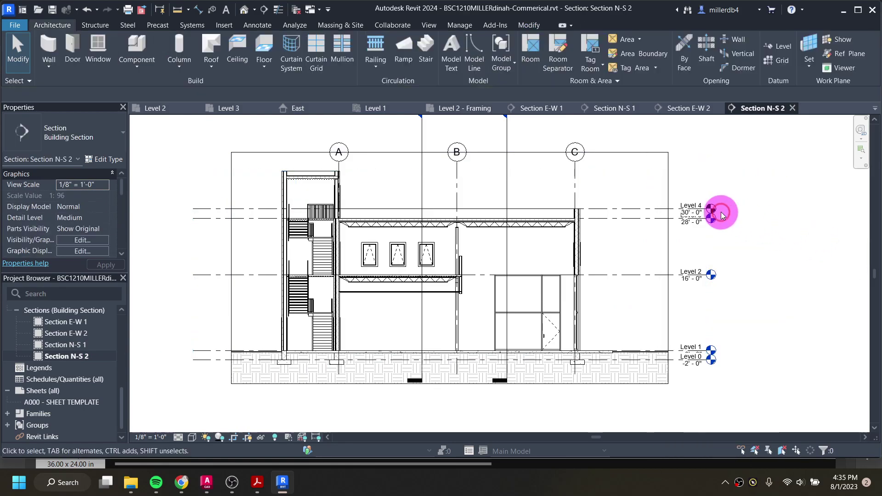
click(664, 213)
right_click(664, 213)
mouse_move(734, 244)
click(823, 240)
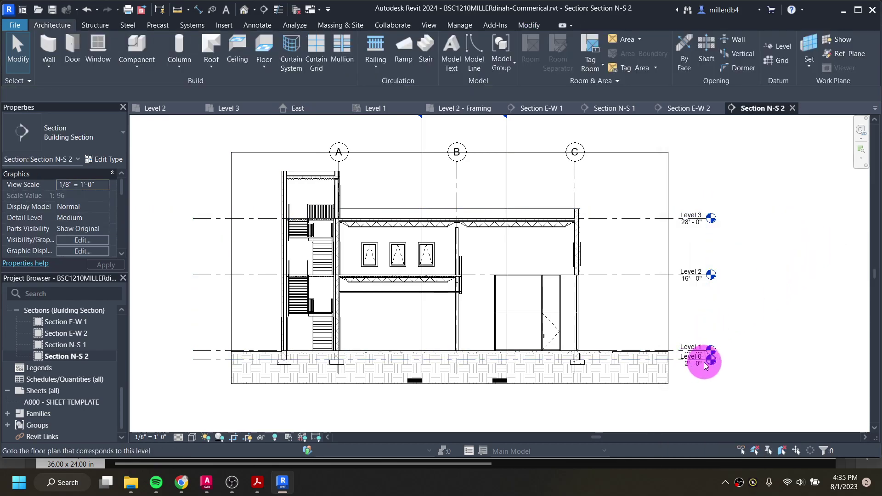
Step: Add an elbow to the Level 0 line in Section N-S 2 so its head sits clear below Level 1's label
click(703, 360)
scroll(698, 359, up, 4)
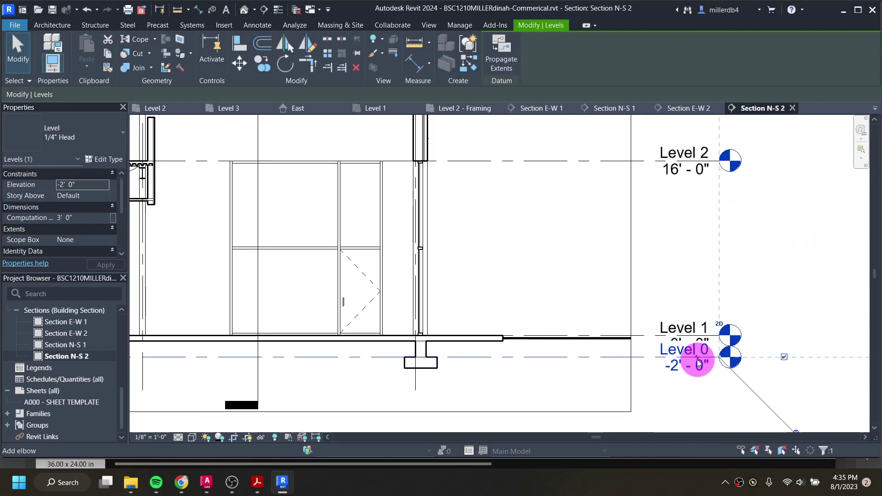
click(768, 399)
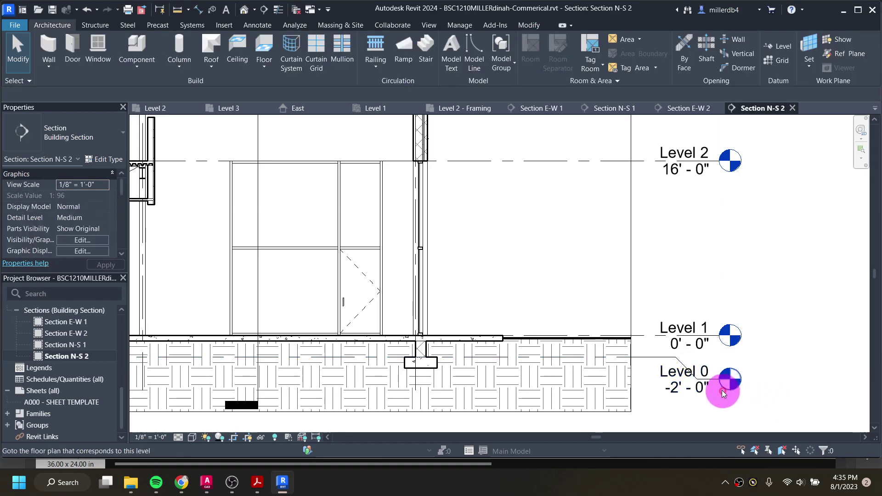
scroll(807, 390, down, 4)
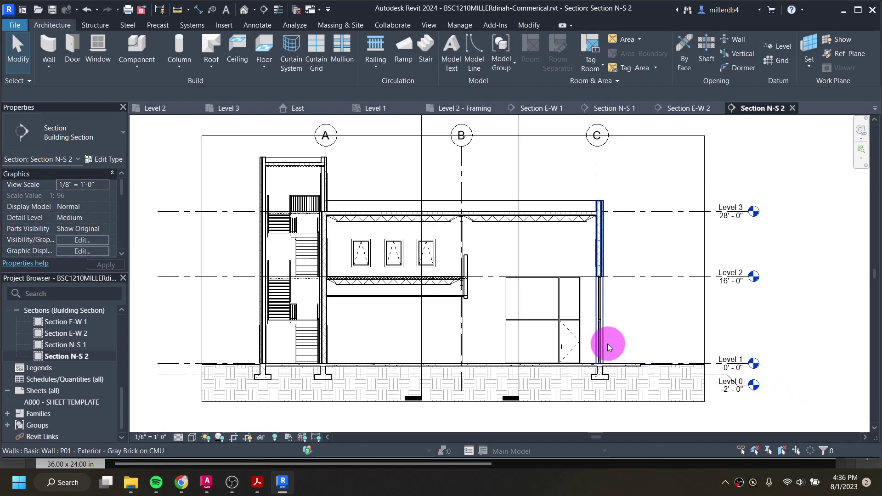
scroll(610, 346, down, 3)
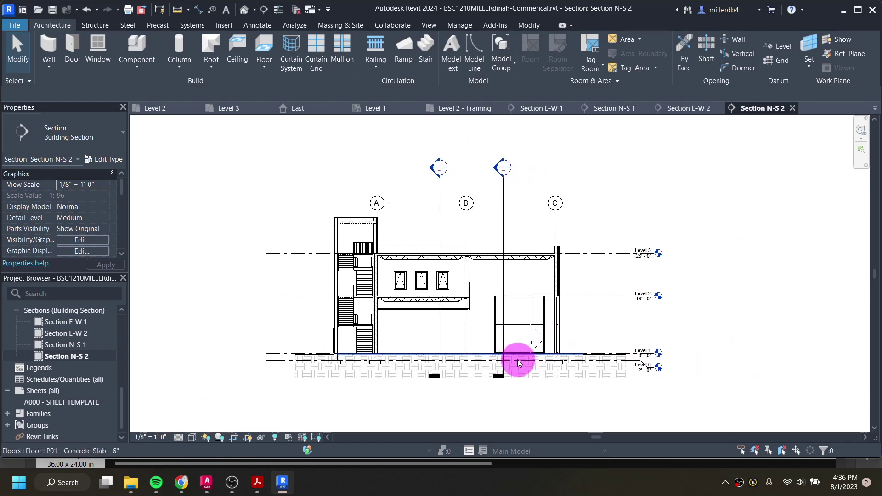
scroll(519, 363, up, 1)
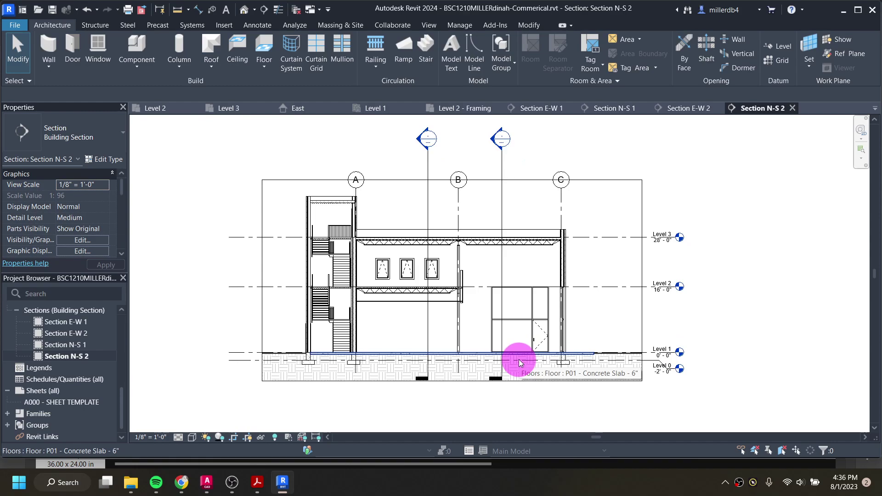
Step: In the default 3D view, extend the section box's right face outward past the building's end wall and stair block
click(266, 9)
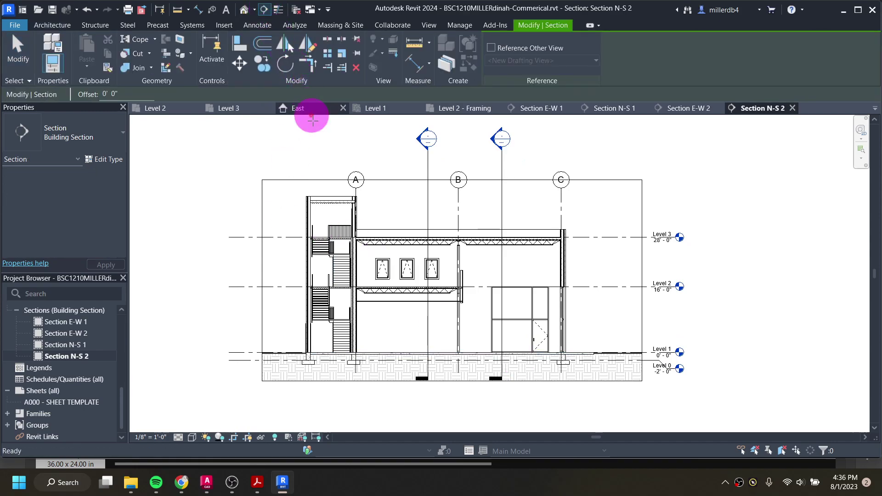
click(245, 9)
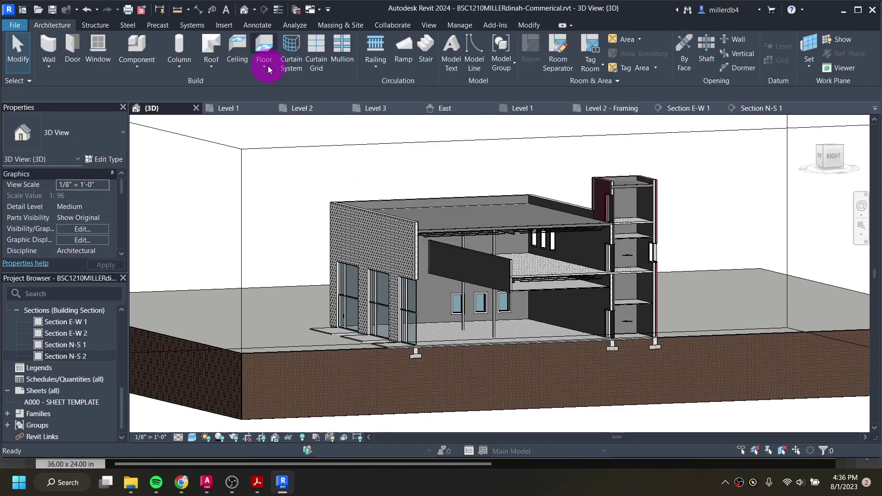
shift+middle_drag(429, 291, 390, 296)
click(413, 194)
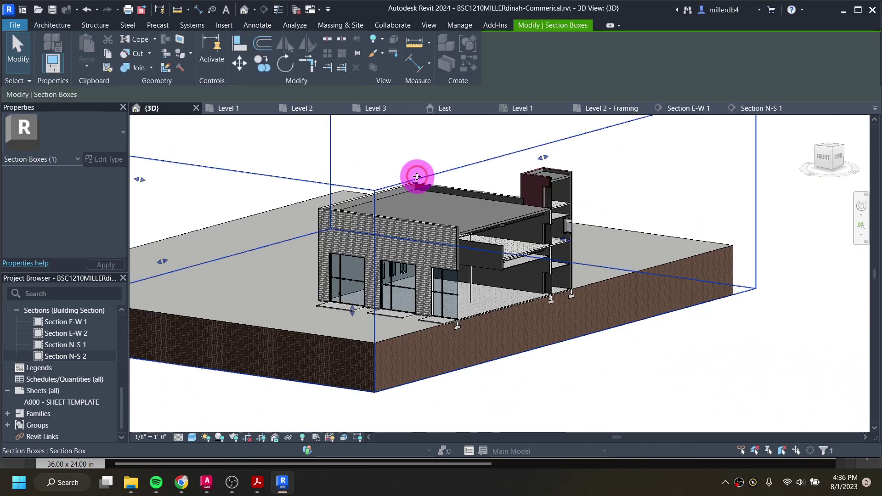
drag(567, 233, 637, 274)
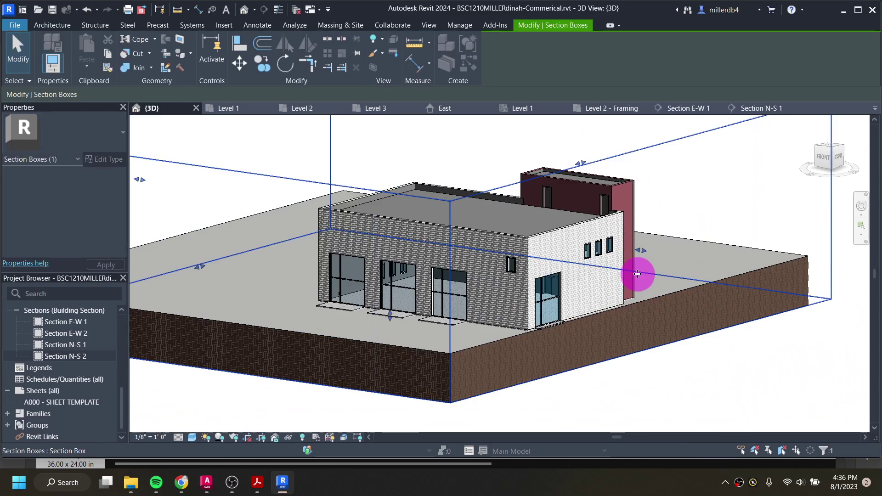